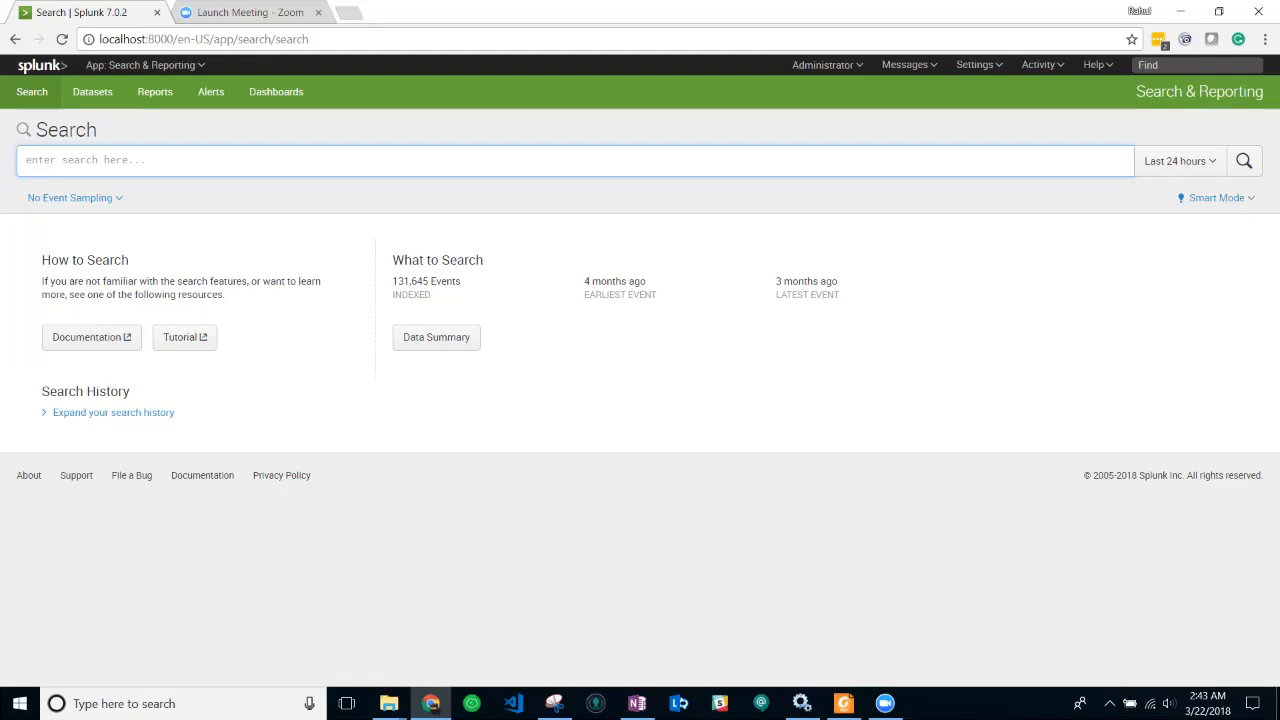
# - Search index=main soucetype=access_combined over All time
pyautogui.write('index=main')
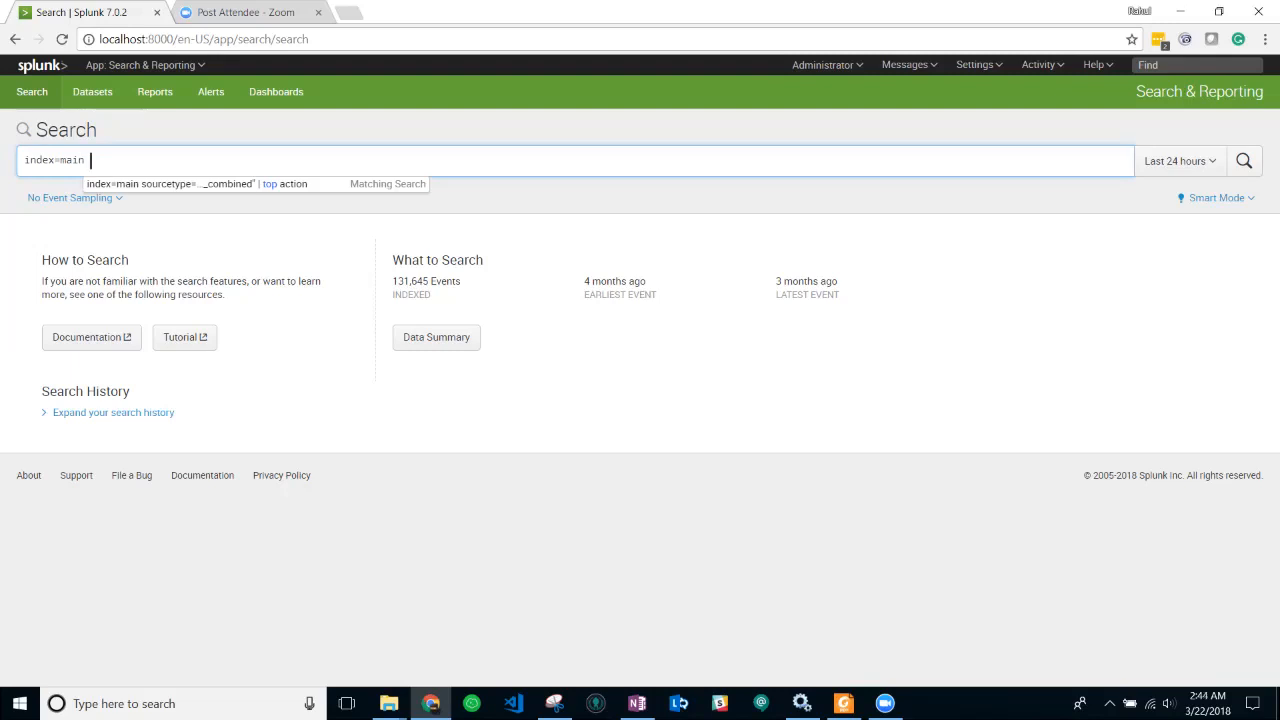
pyautogui.write('soucetype=')
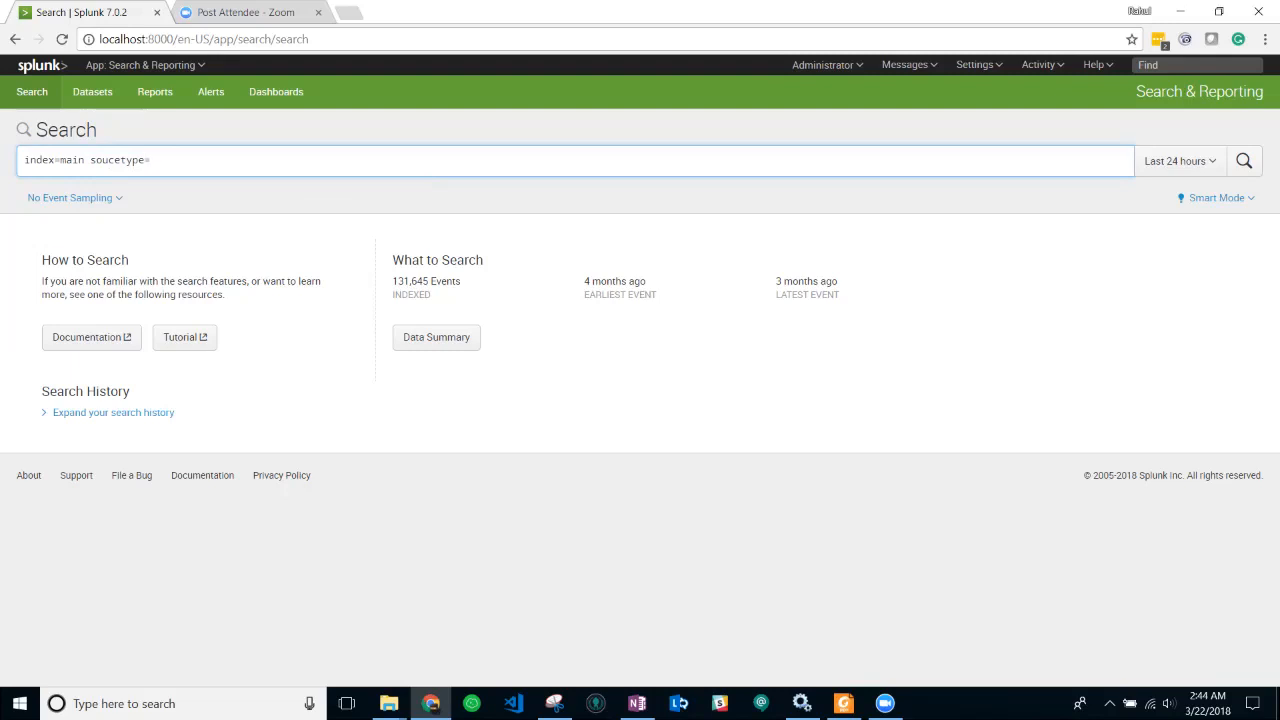
pyautogui.write('access_combined')
pyautogui.click(1180, 161)
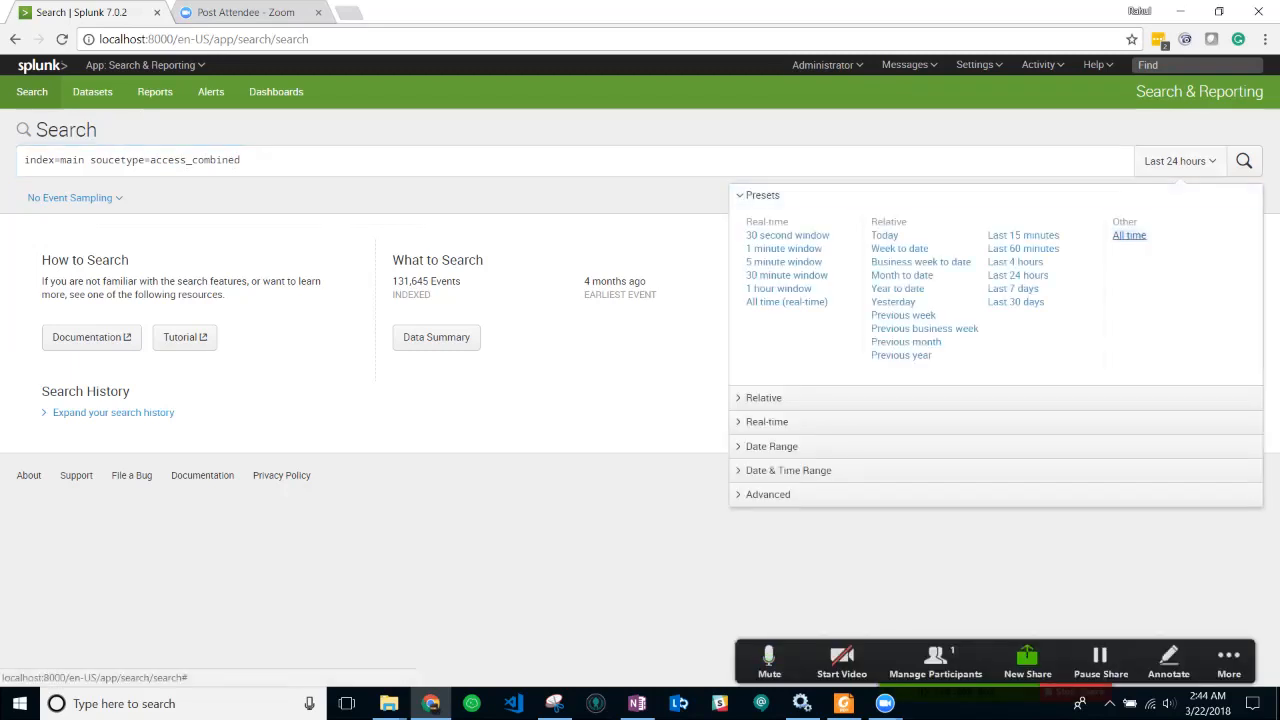
pyautogui.click(1129, 235)
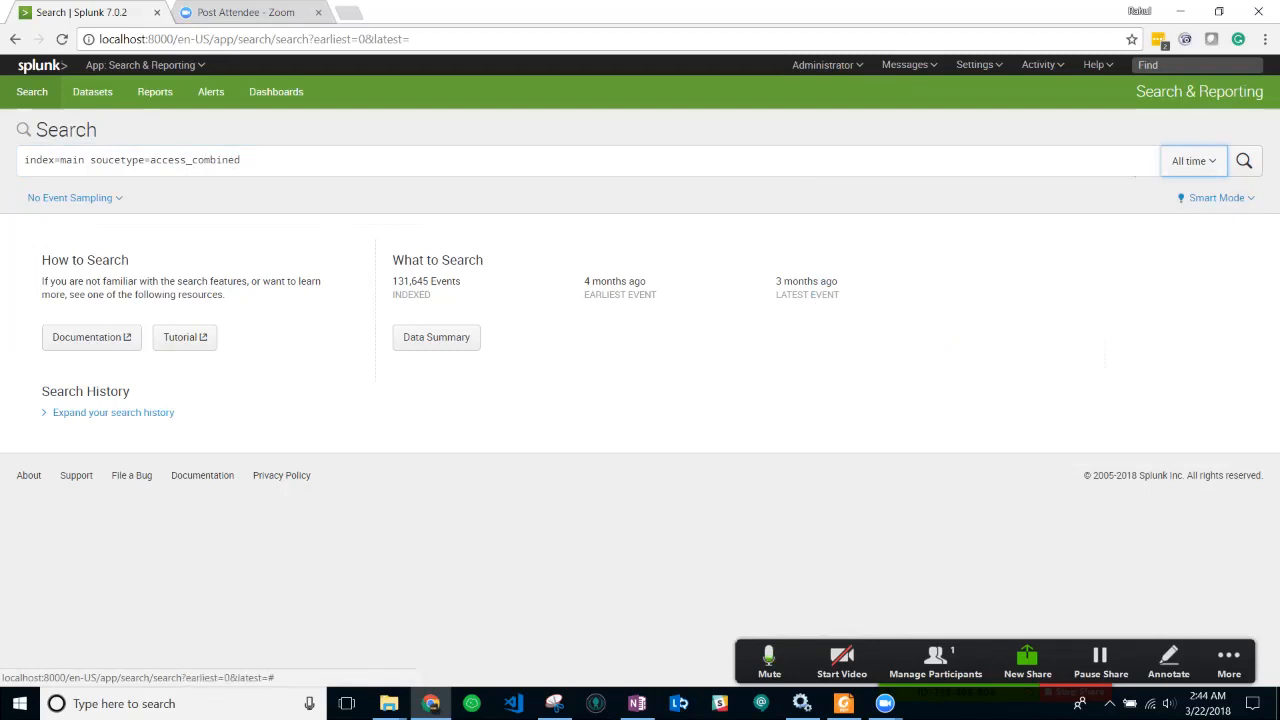
pyautogui.click(1244, 161)
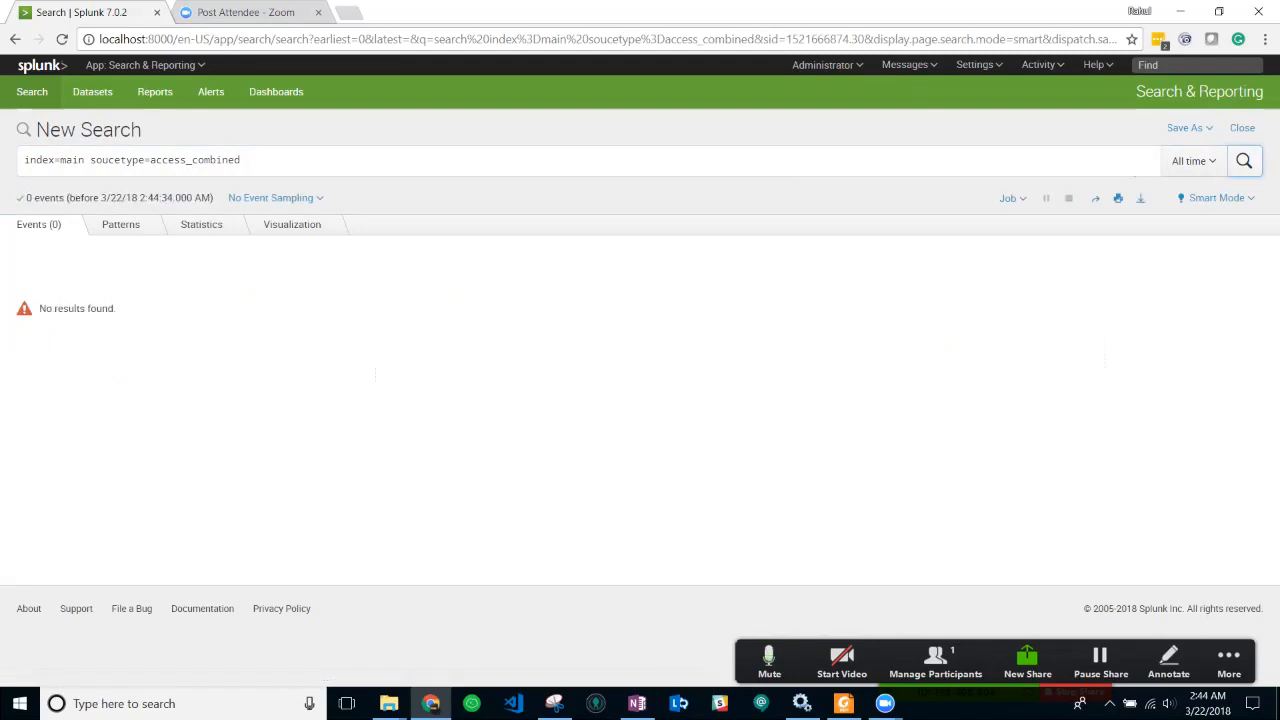
# - Fix the query to sourcetype="access_combined", drop the trailing | top action, and rerun it
pyautogui.click(241, 160)
pyautogui.moveTo(241, 160); pyautogui.dragTo(90, 160)
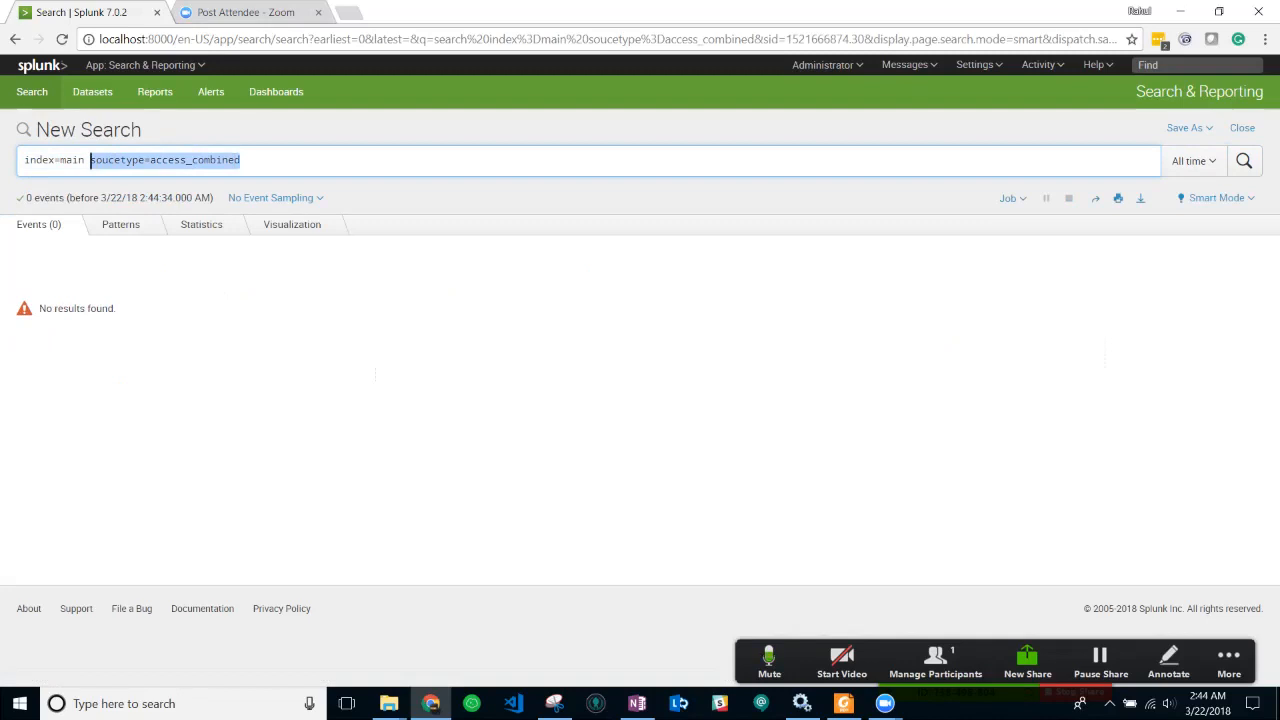
pyautogui.moveTo(241, 160); pyautogui.dragTo(85, 160)
pyautogui.press('BackSpace')
pyautogui.press('Down')
pyautogui.press('Return')
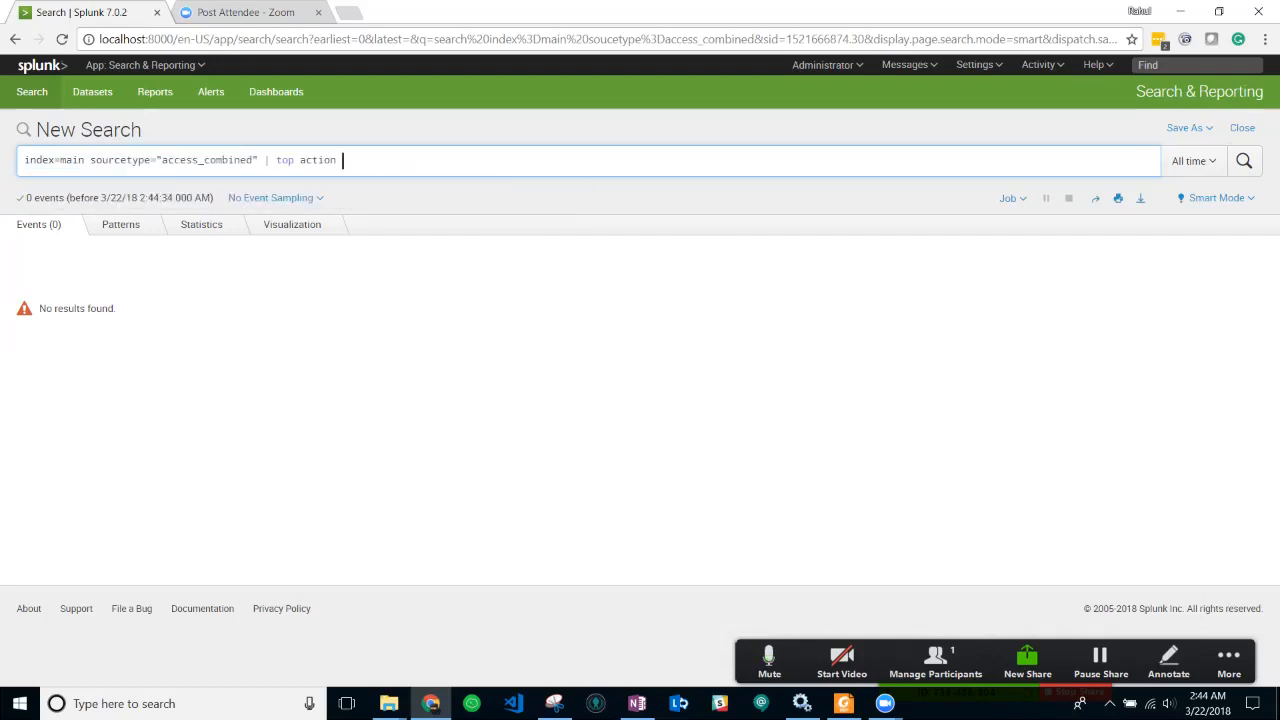
pyautogui.hotkey('ctrl', 'shift', 'Left')
pyautogui.hotkey('ctrl', 'shift', 'Left')
pyautogui.hotkey('ctrl', 'shift', 'Left')
pyautogui.press('BackSpace')
pyautogui.press('Return')
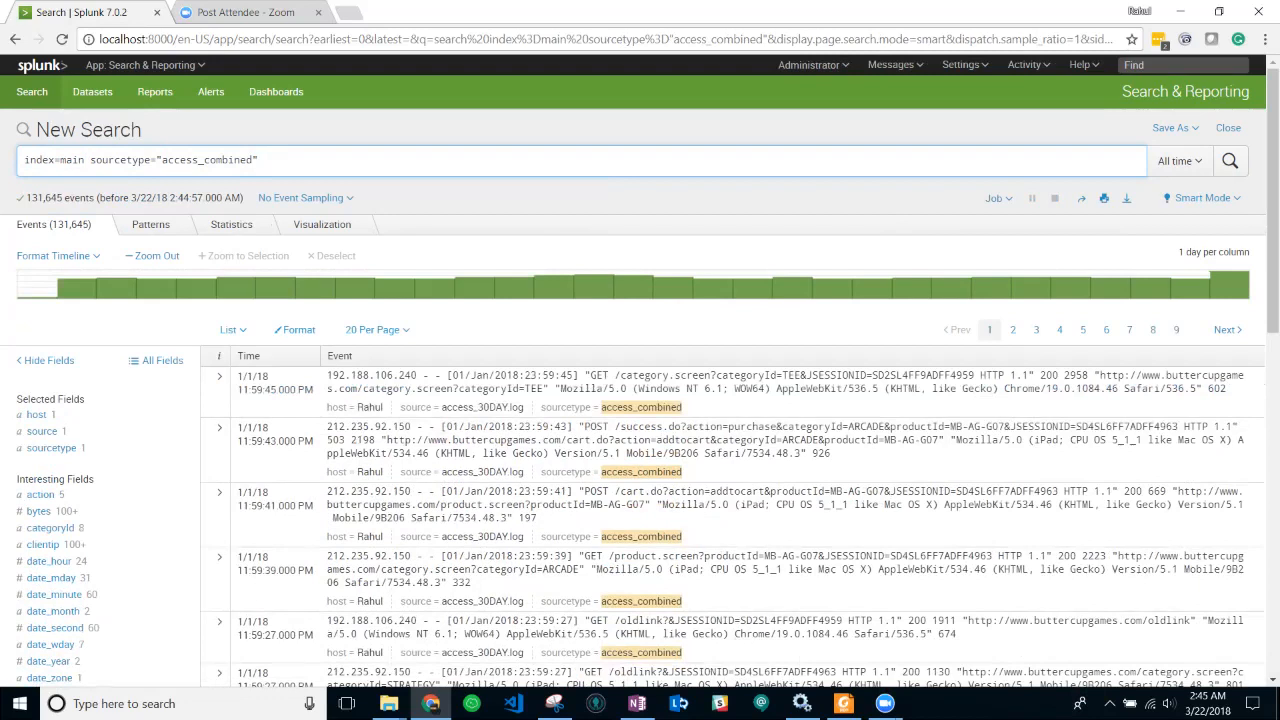
pyautogui.click(1180, 160)
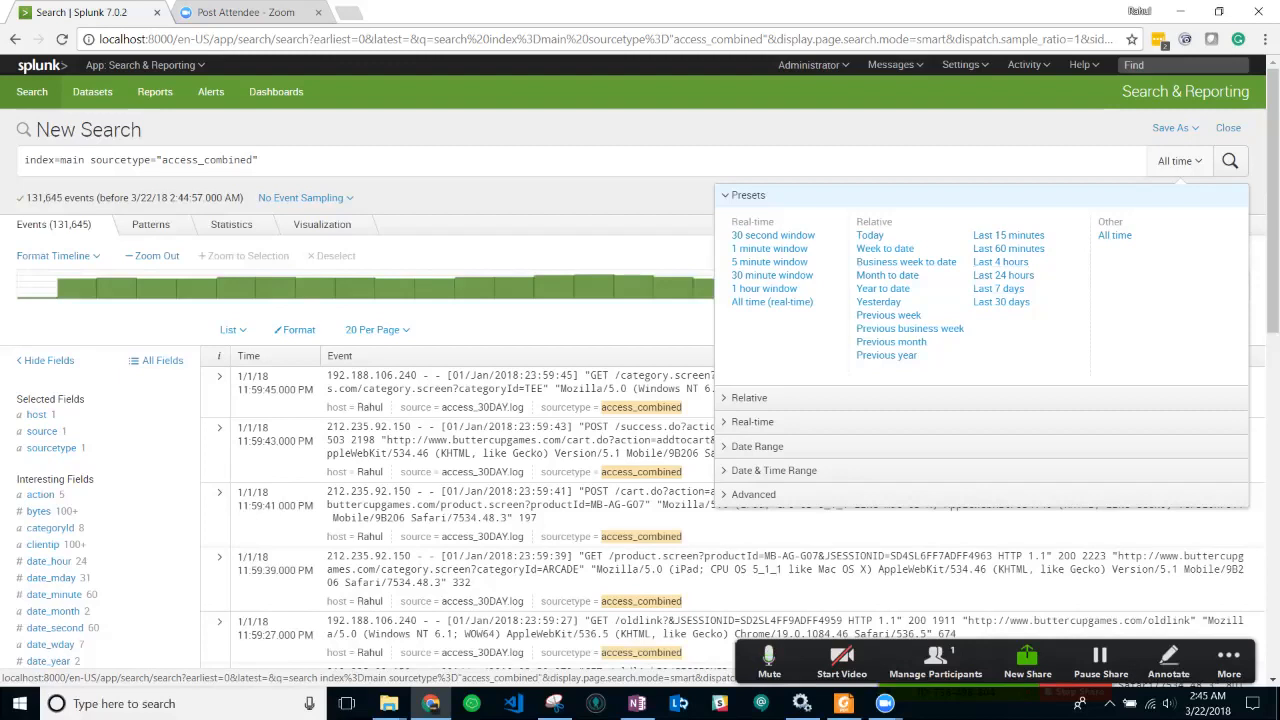
pyautogui.click(260, 160)
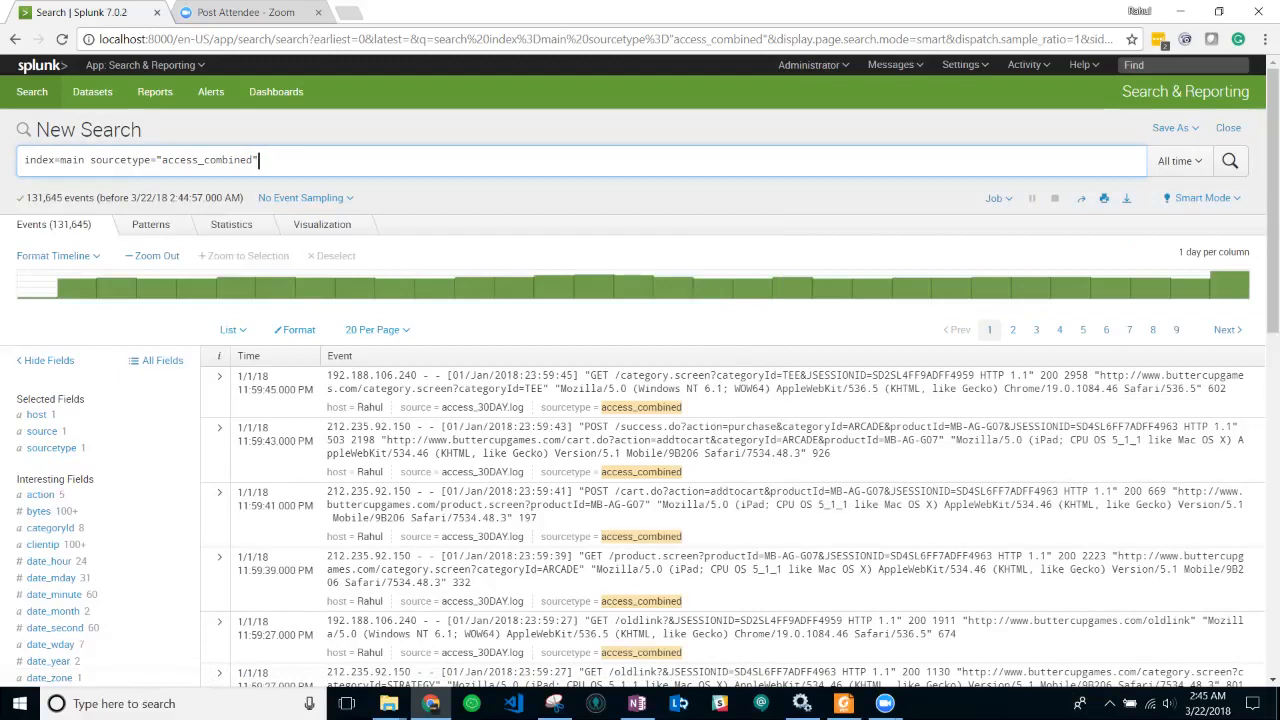
pyautogui.hotkey('alt', 'Tab')
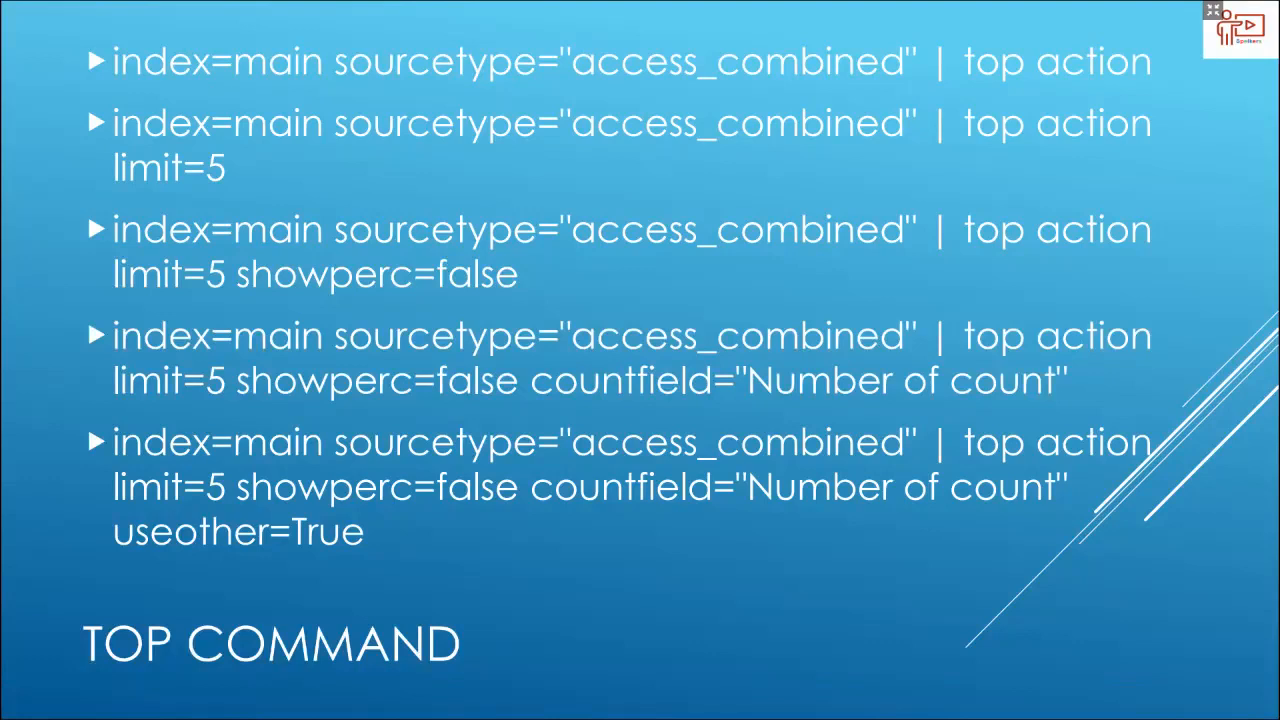
pyautogui.hotkey('alt', 'Tab')
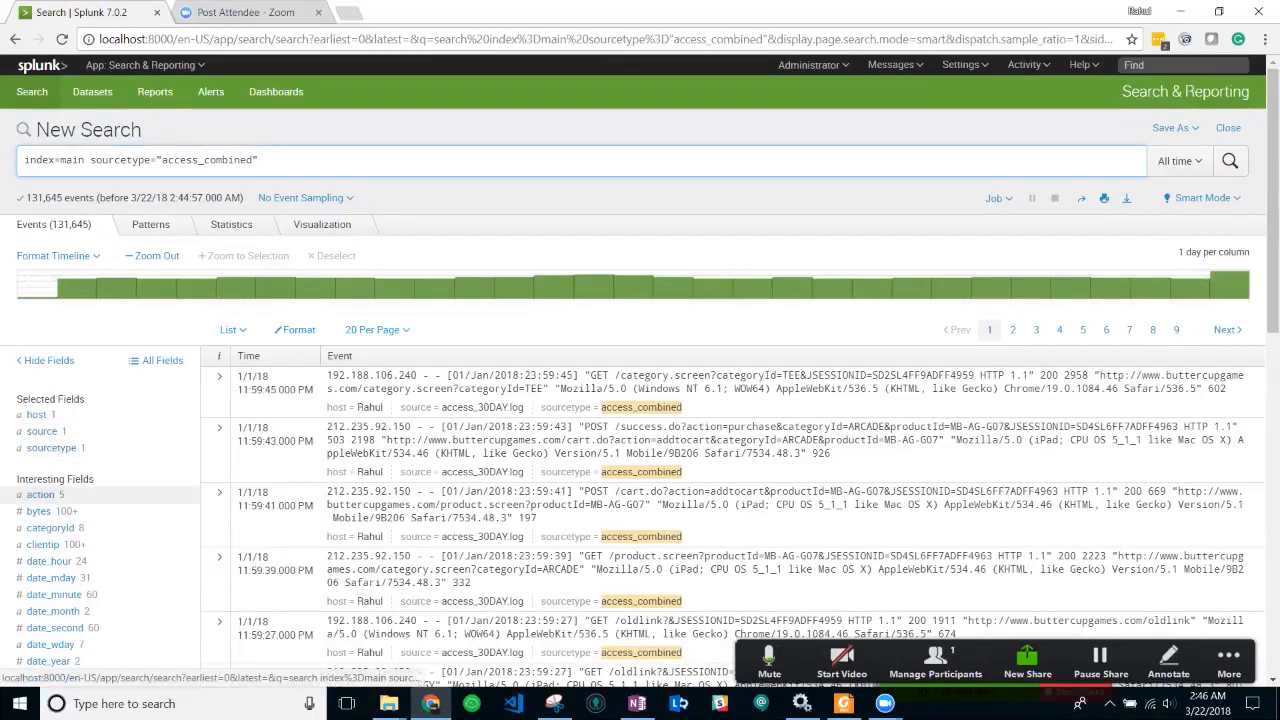
pyautogui.click(40, 494)
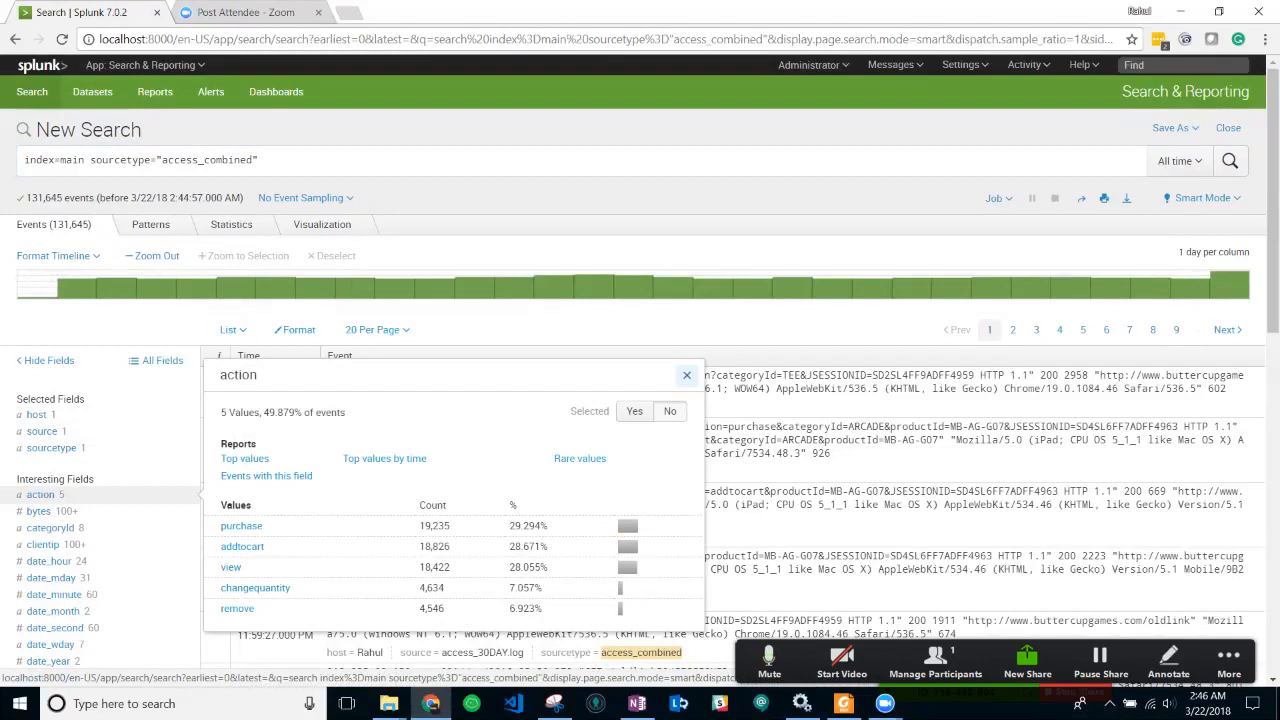
pyautogui.click(300, 160)
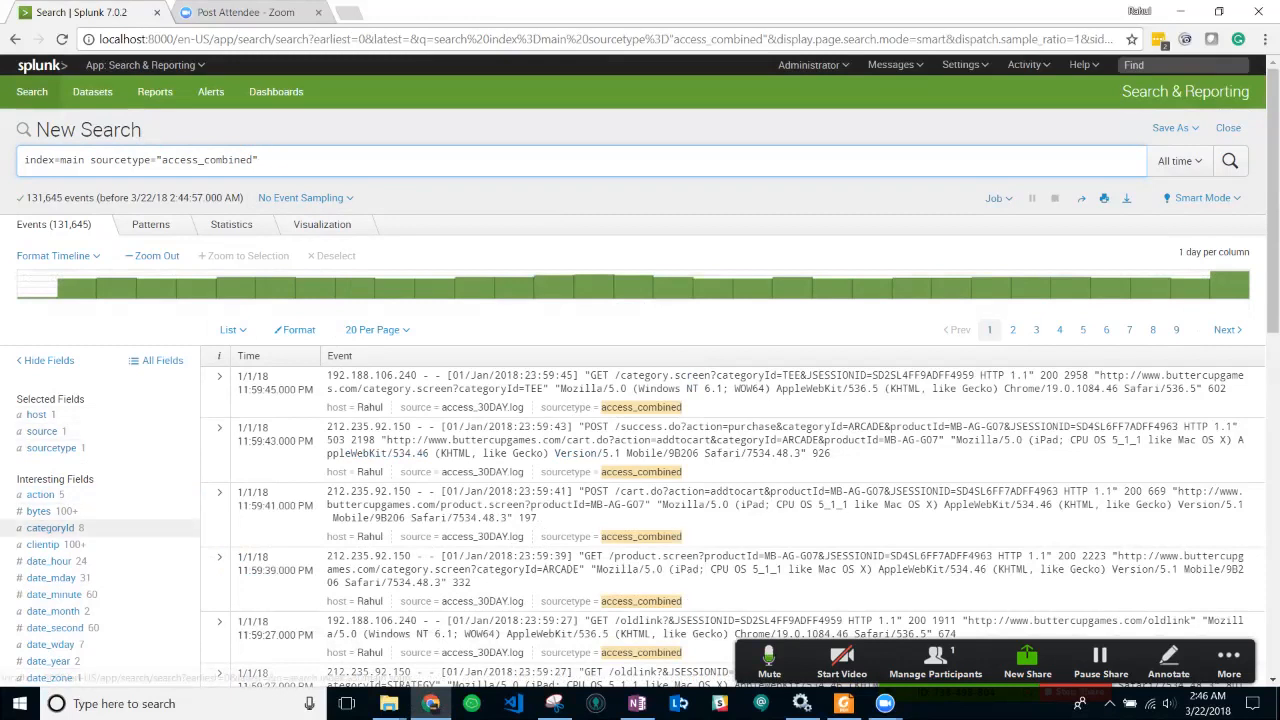
pyautogui.click(50, 527)
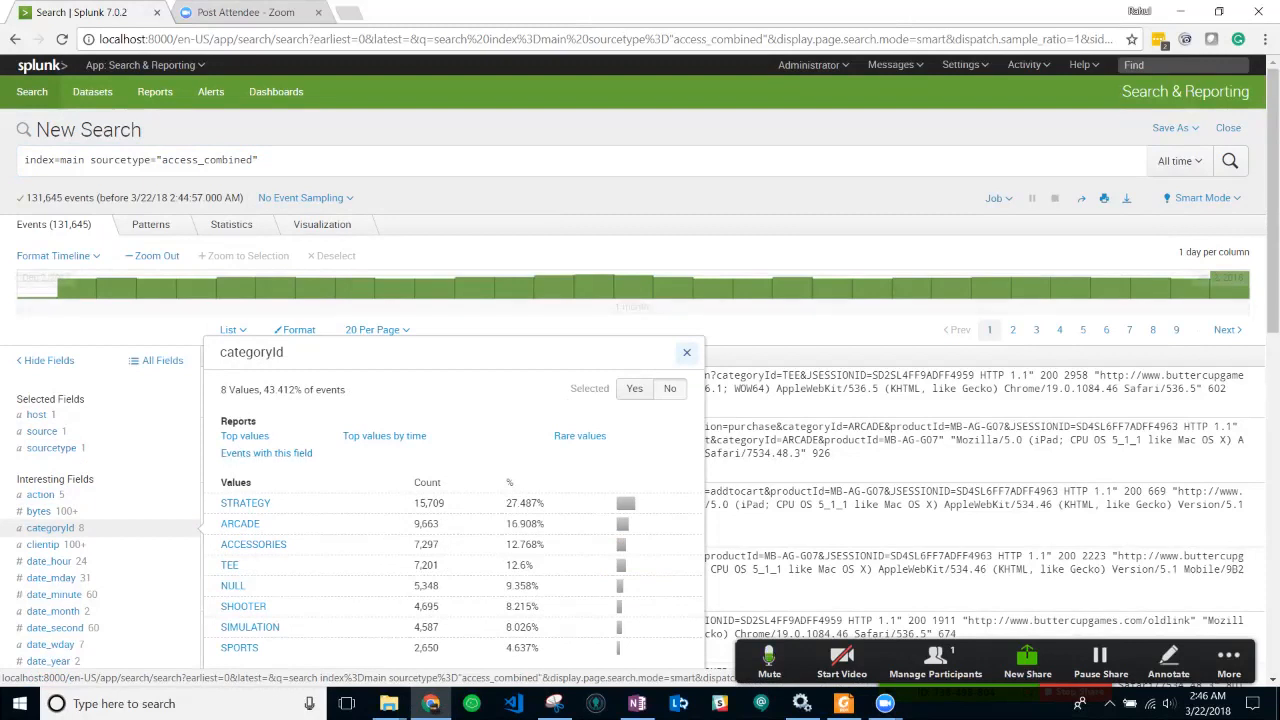
pyautogui.click(262, 160)
# - Append | top action to the query and run it to count the five actions
pyautogui.write('|')
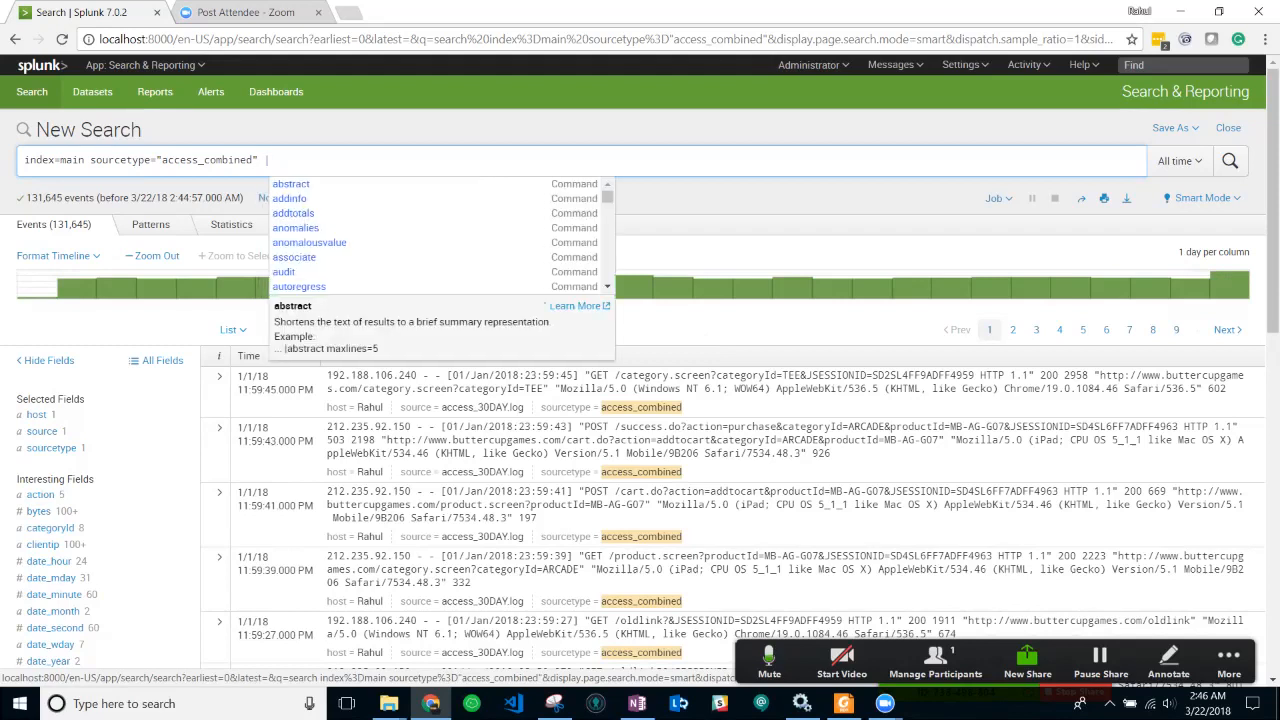
pyautogui.write(' top')
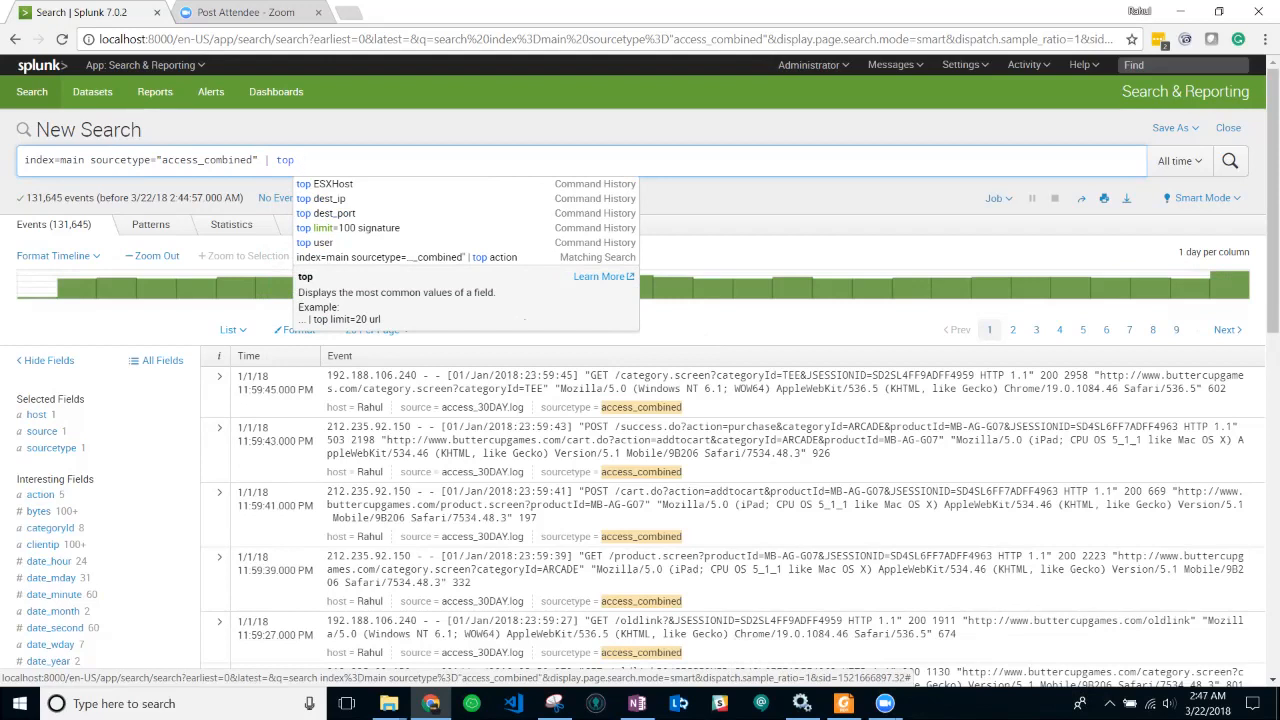
pyautogui.write('action')
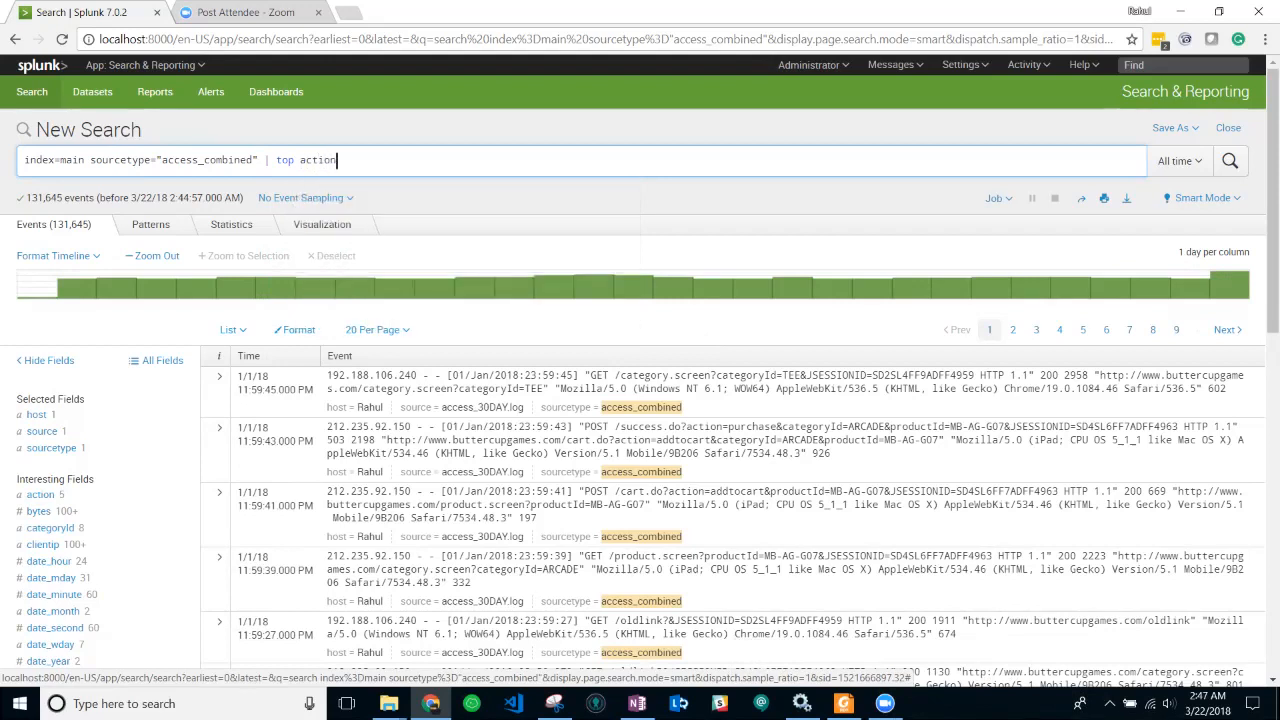
pyautogui.press('Return')
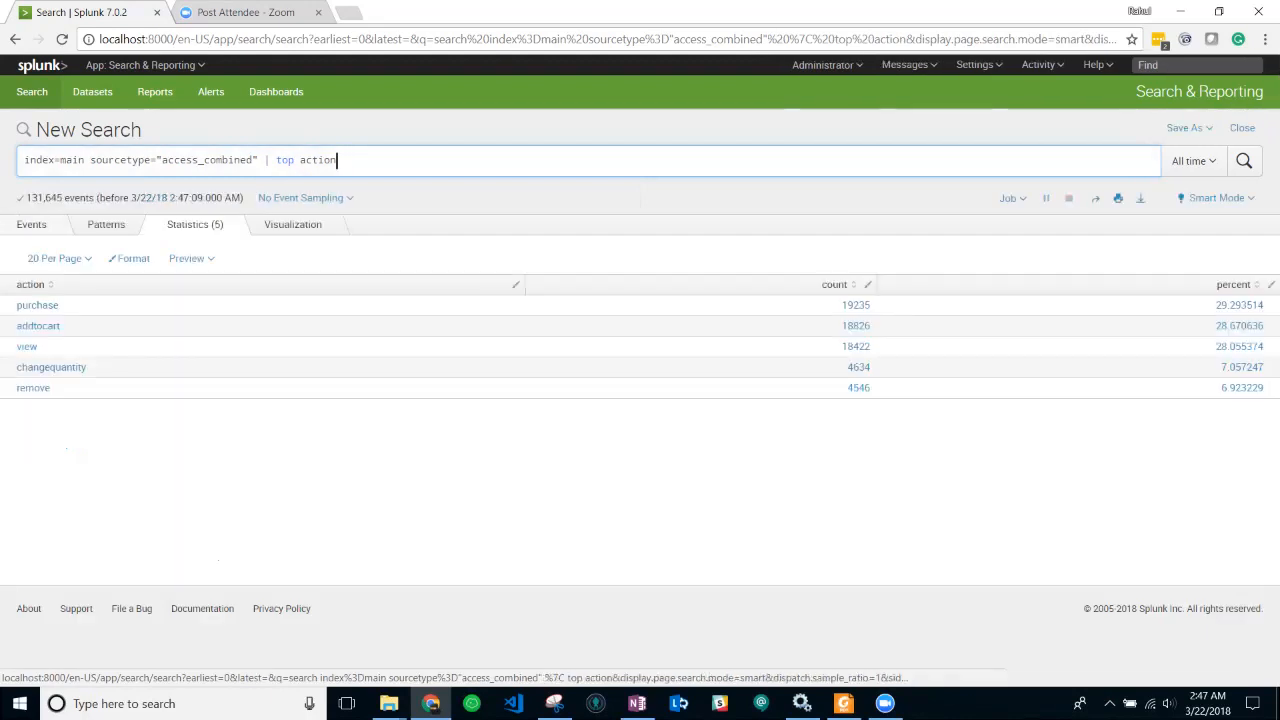
# - Delete | top action from the query and rerun the plain access_combined search
pyautogui.click(31, 225)
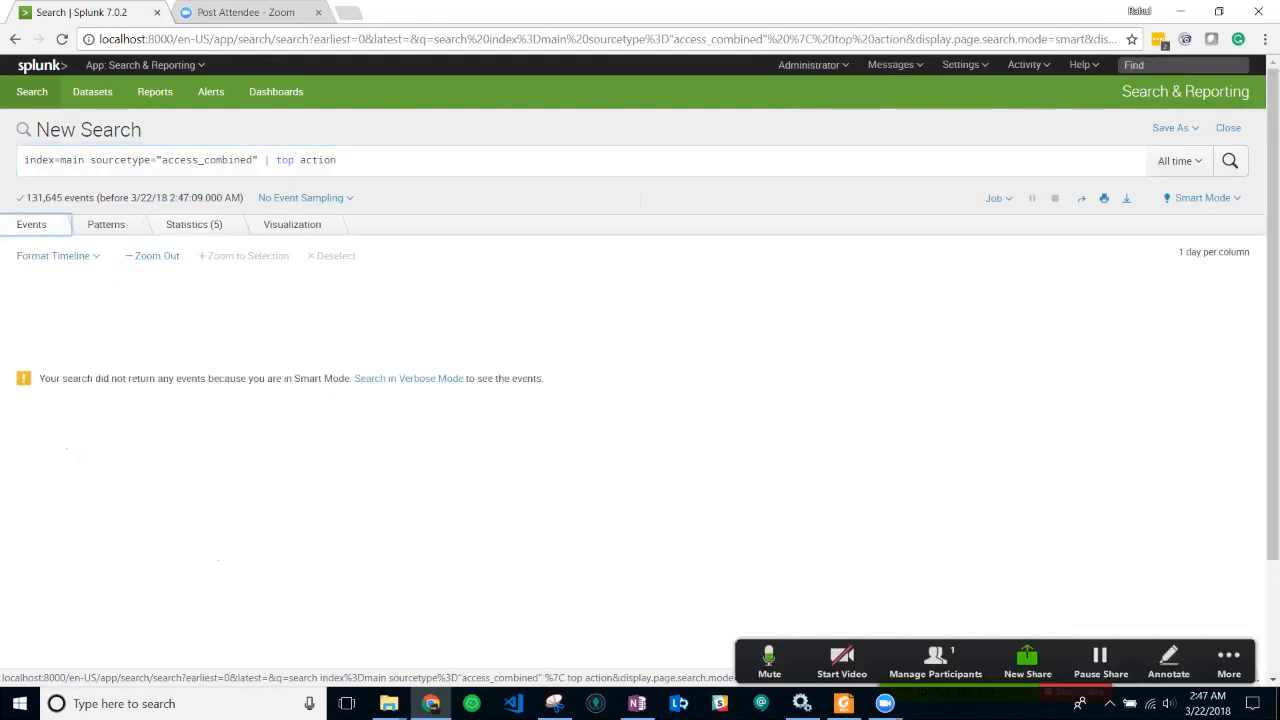
pyautogui.moveTo(337, 160); pyautogui.dragTo(277, 161)
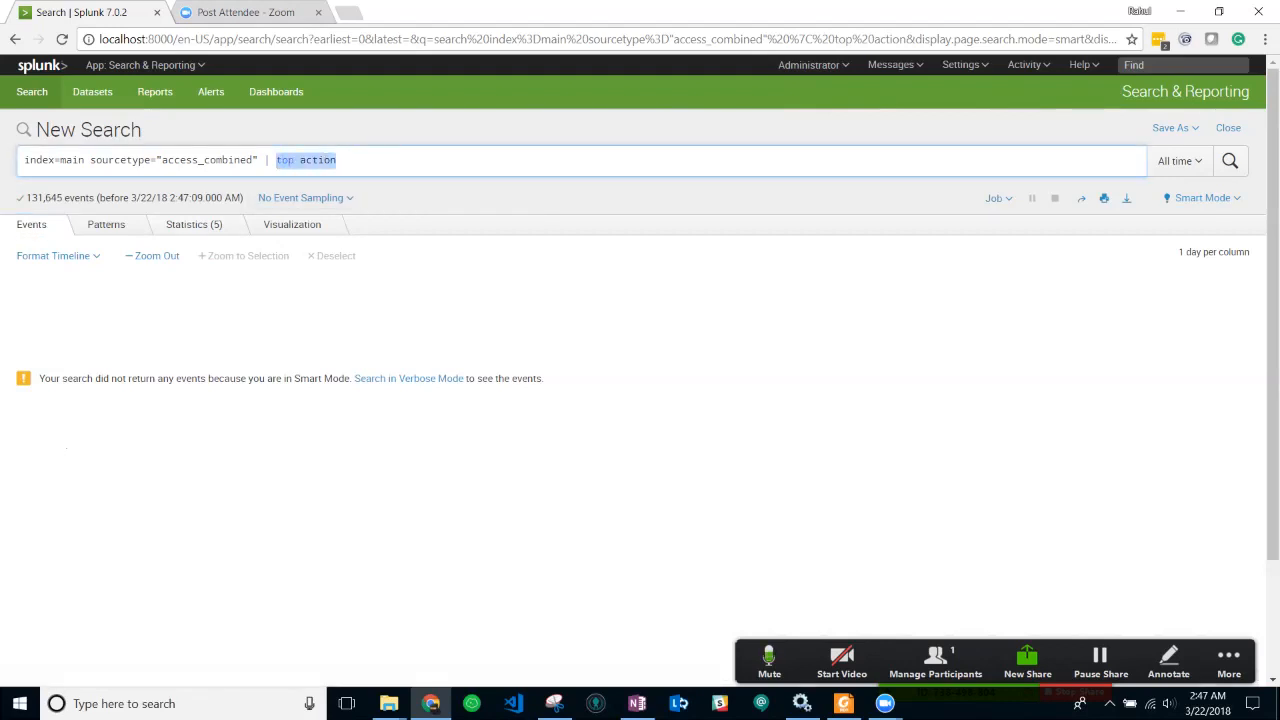
pyautogui.click(194, 224)
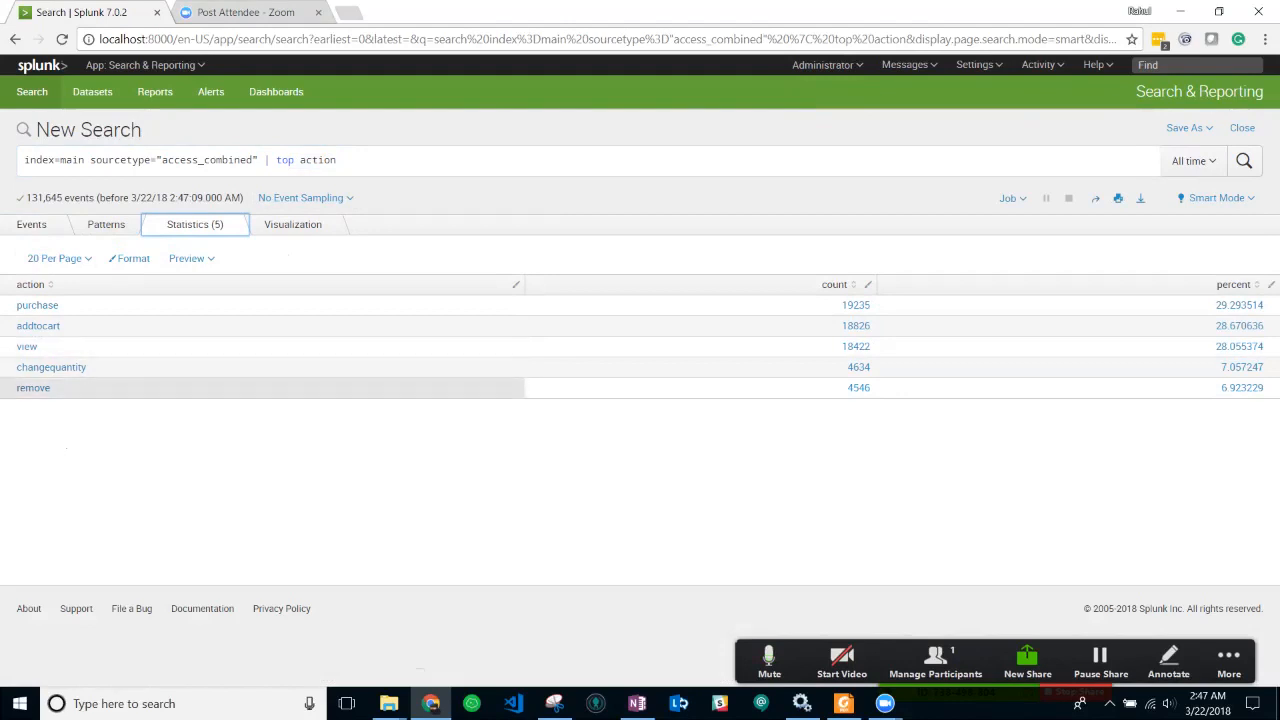
pyautogui.click(338, 161)
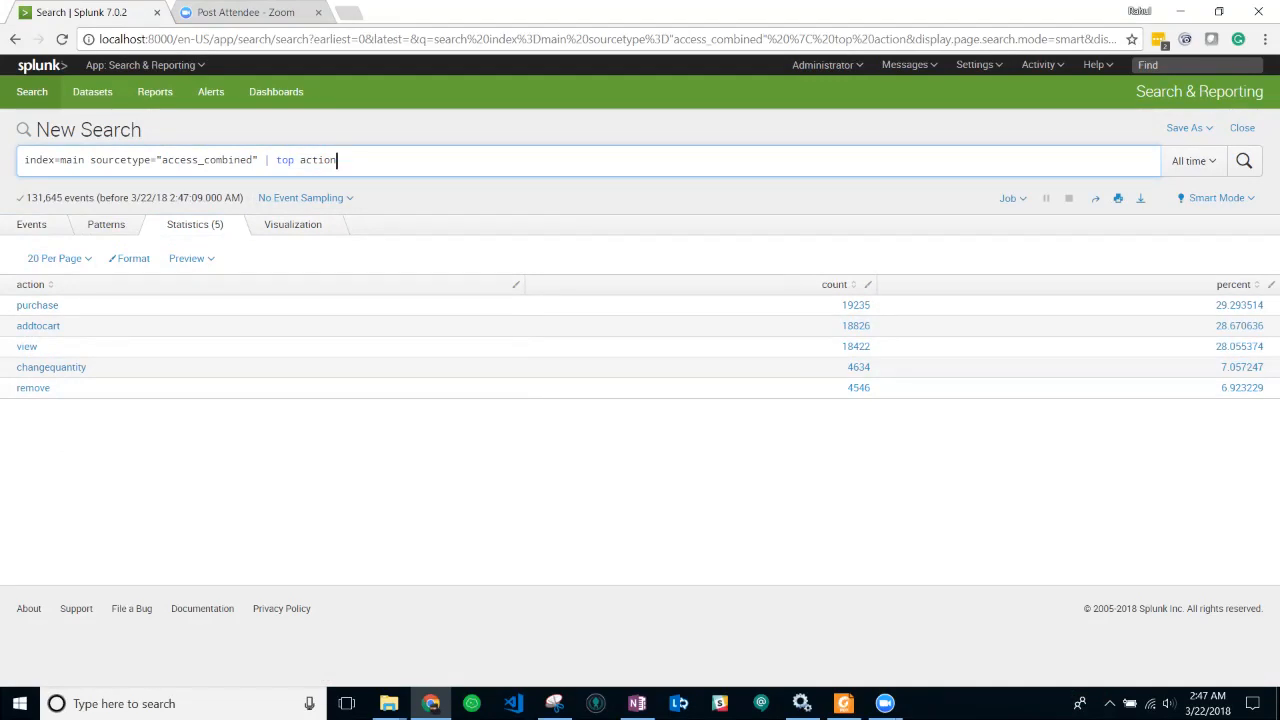
pyautogui.moveTo(337, 160); pyautogui.dragTo(265, 160)
pyautogui.press('BackSpace')
pyautogui.press('BackSpace')
pyautogui.press('Return')
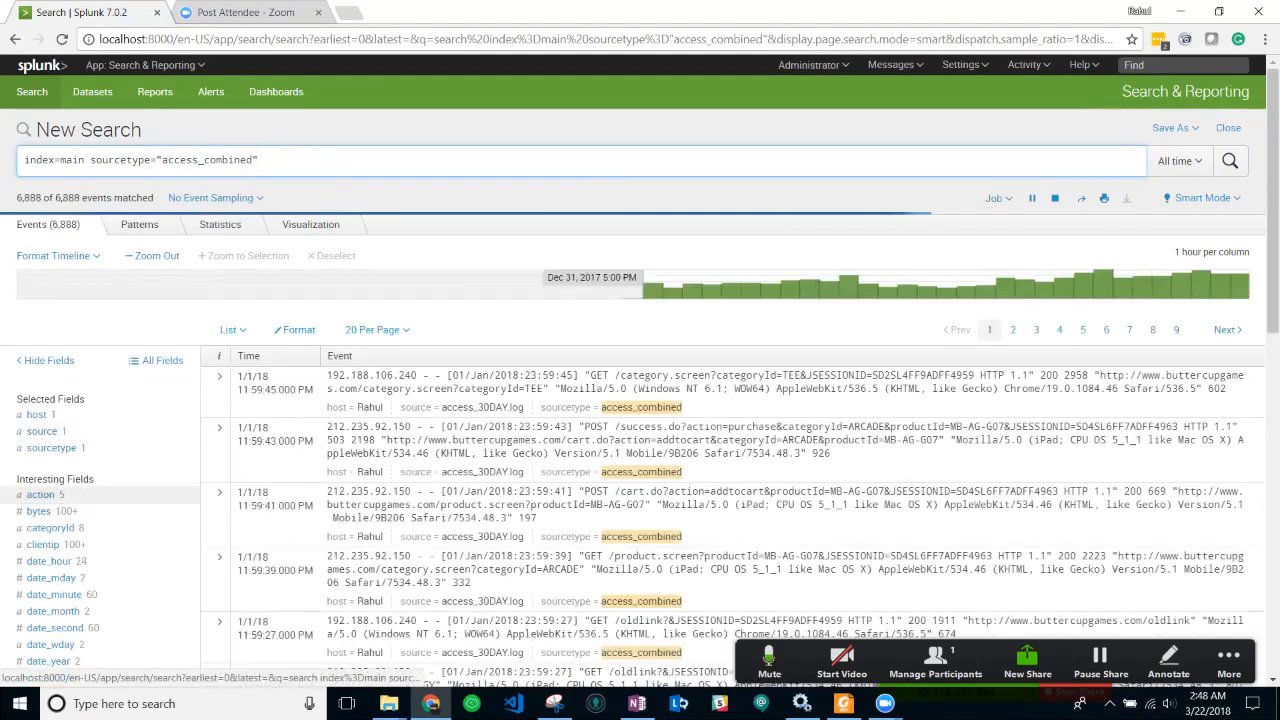
pyautogui.click(43, 544)
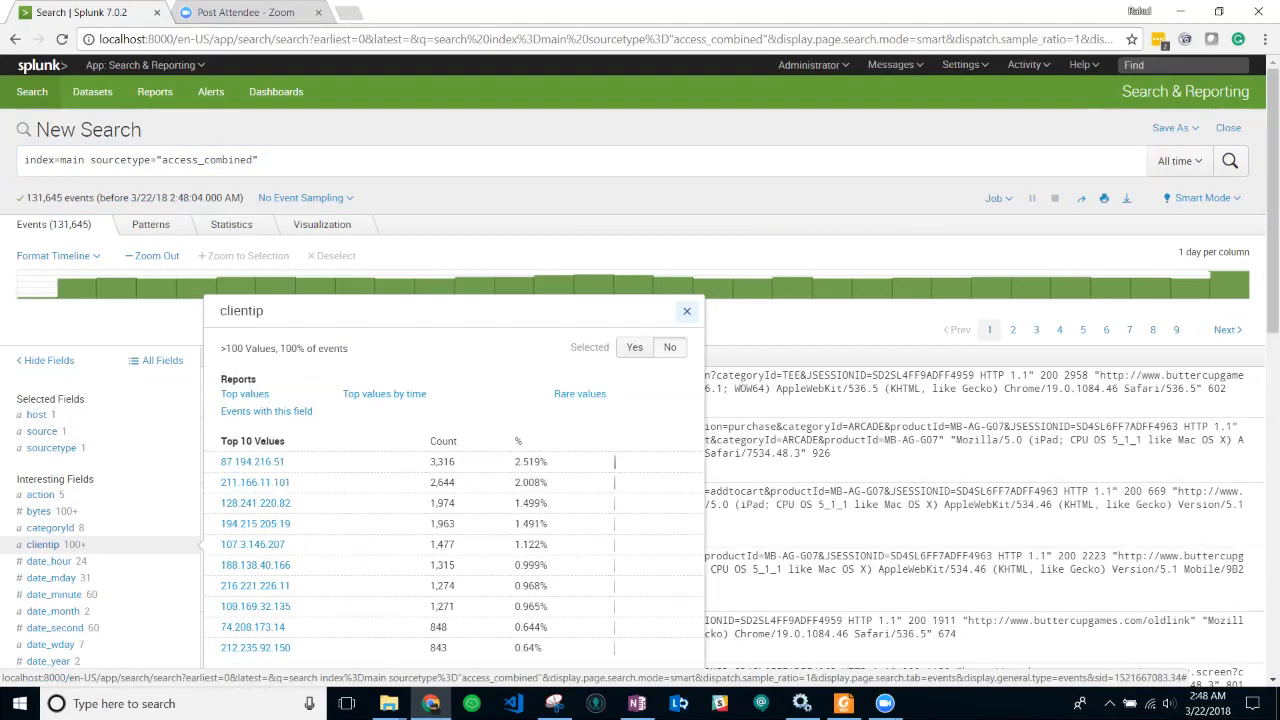
pyautogui.click(300, 160)
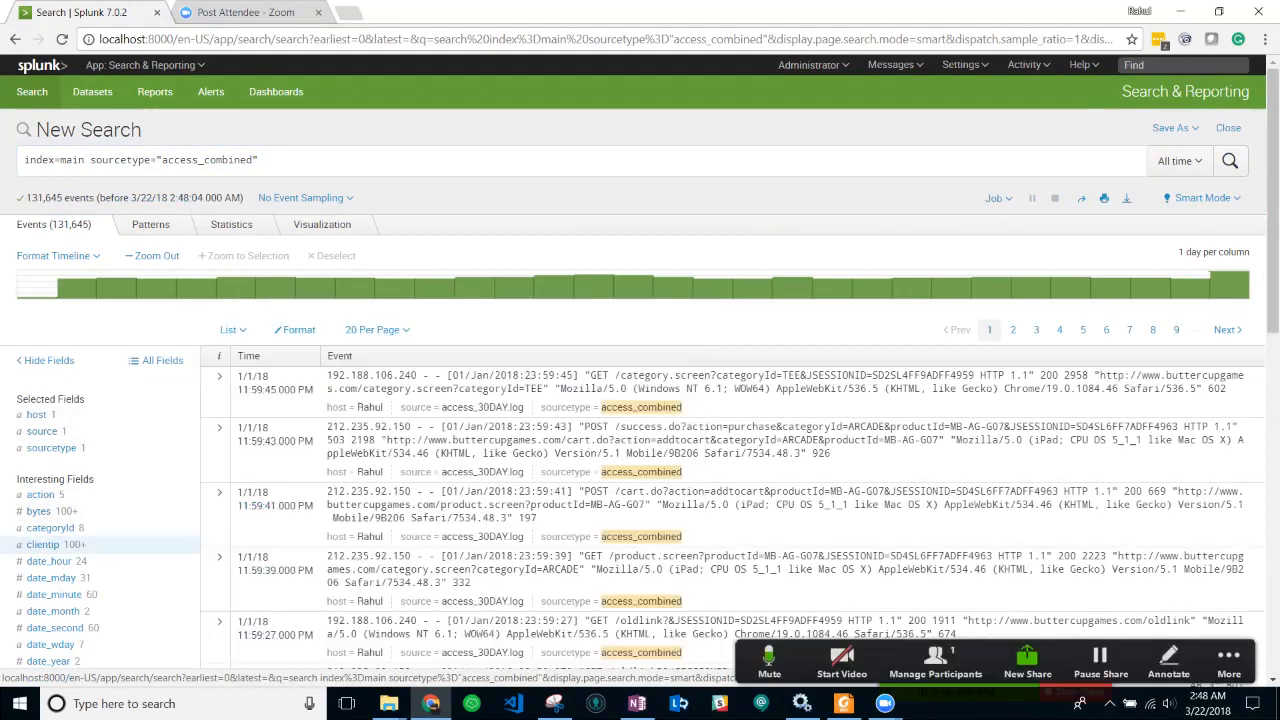
pyautogui.write('|')
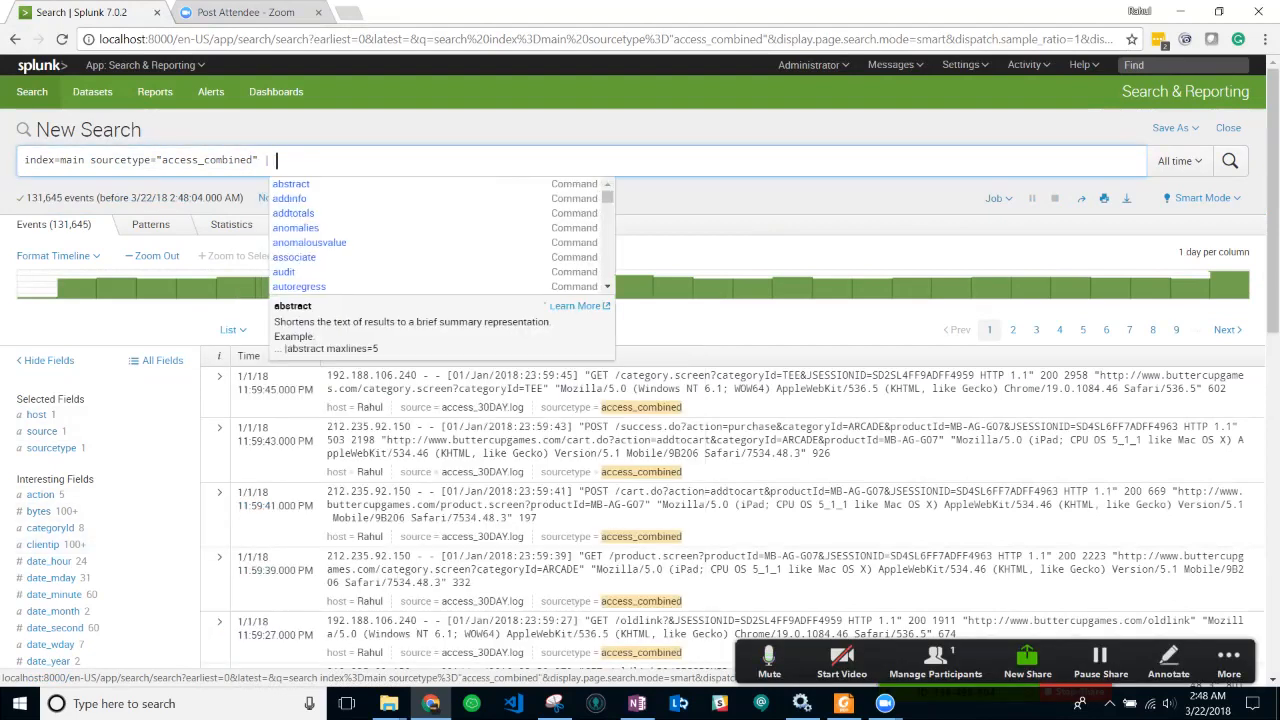
pyautogui.write(' top clientip')
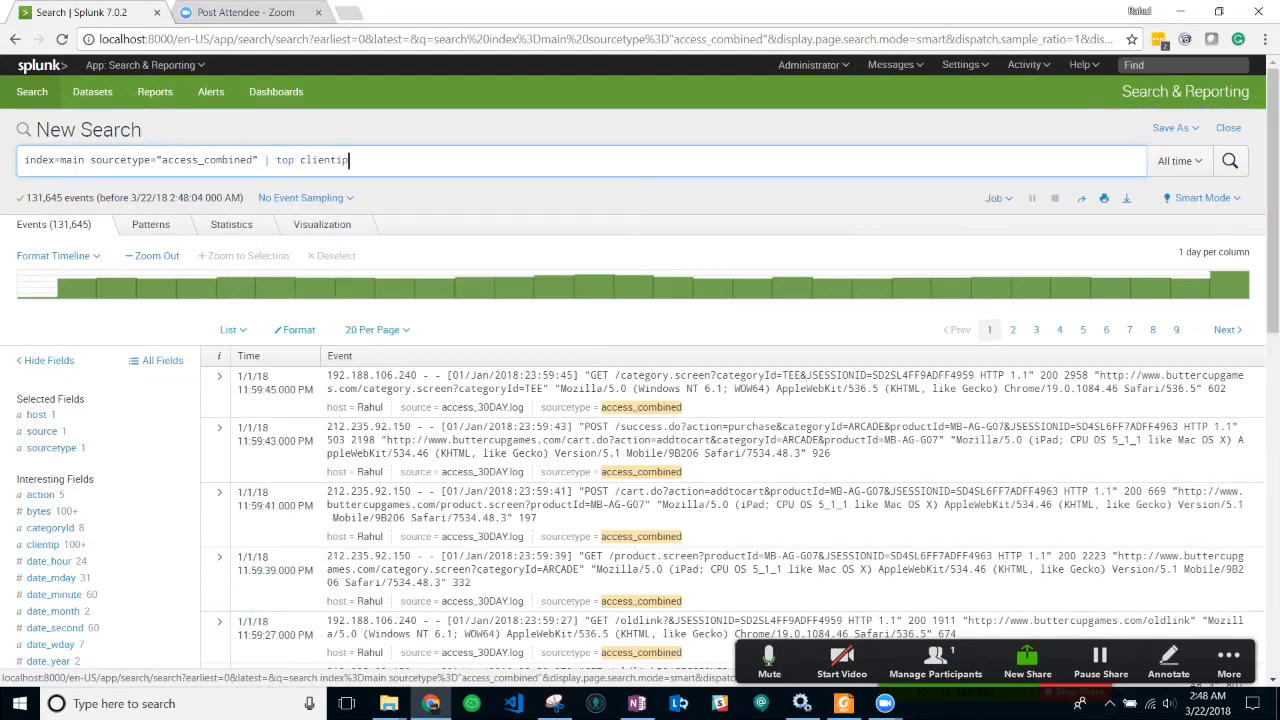
# - Run the | top clientip search and review the 10 top client IPs in Statistics
pyautogui.press('Return')
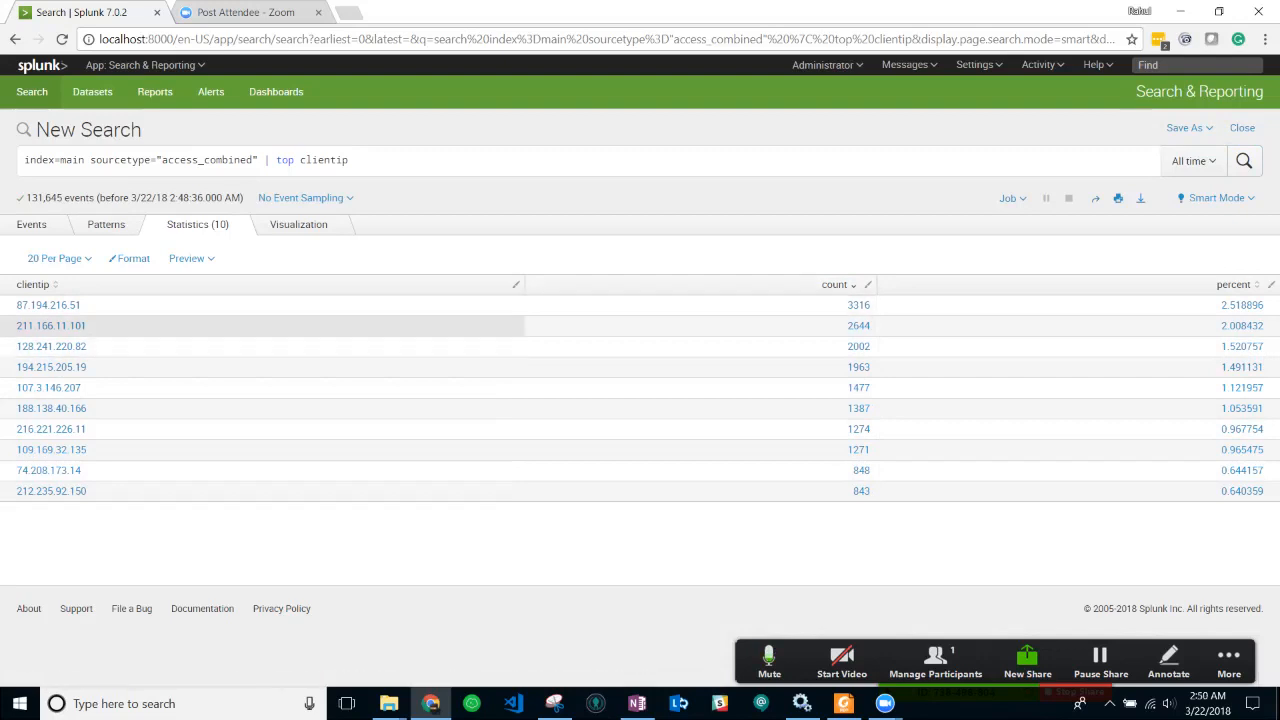
pyautogui.click(298, 224)
pyautogui.click(196, 224)
pyautogui.click(106, 224)
pyautogui.click(31, 224)
pyautogui.click(196, 224)
pyautogui.hotkey('alt', 'Tab')
pyautogui.hotkey('alt', 'Tab')
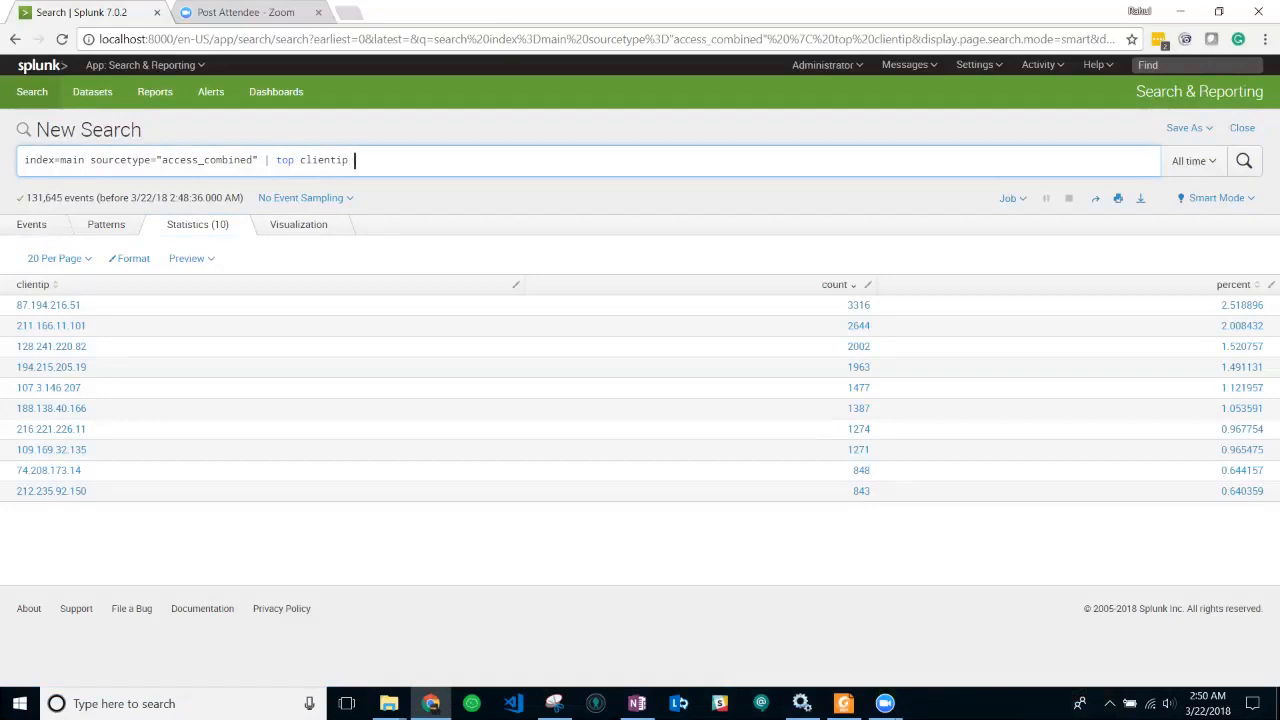
# - Add limit=3 to top clientip, rerun, and chart the three leading IPs
pyautogui.write('limit')
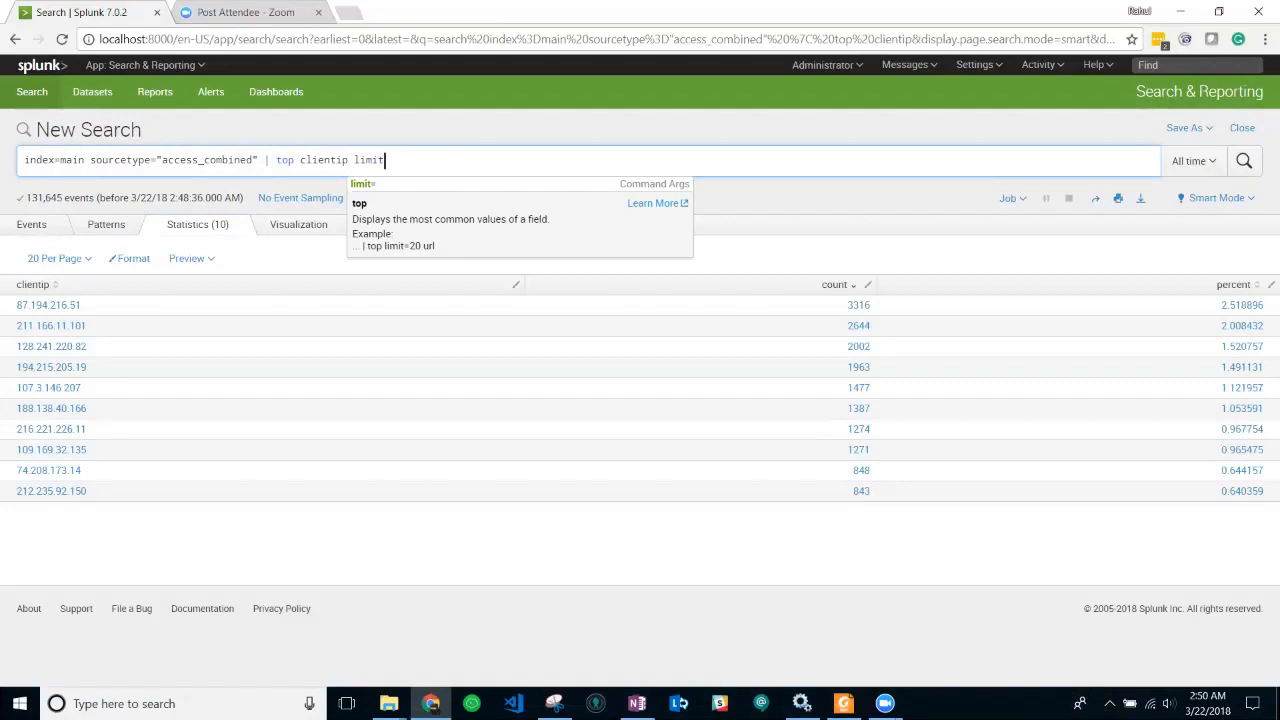
pyautogui.write('=3')
pyautogui.press('Return')
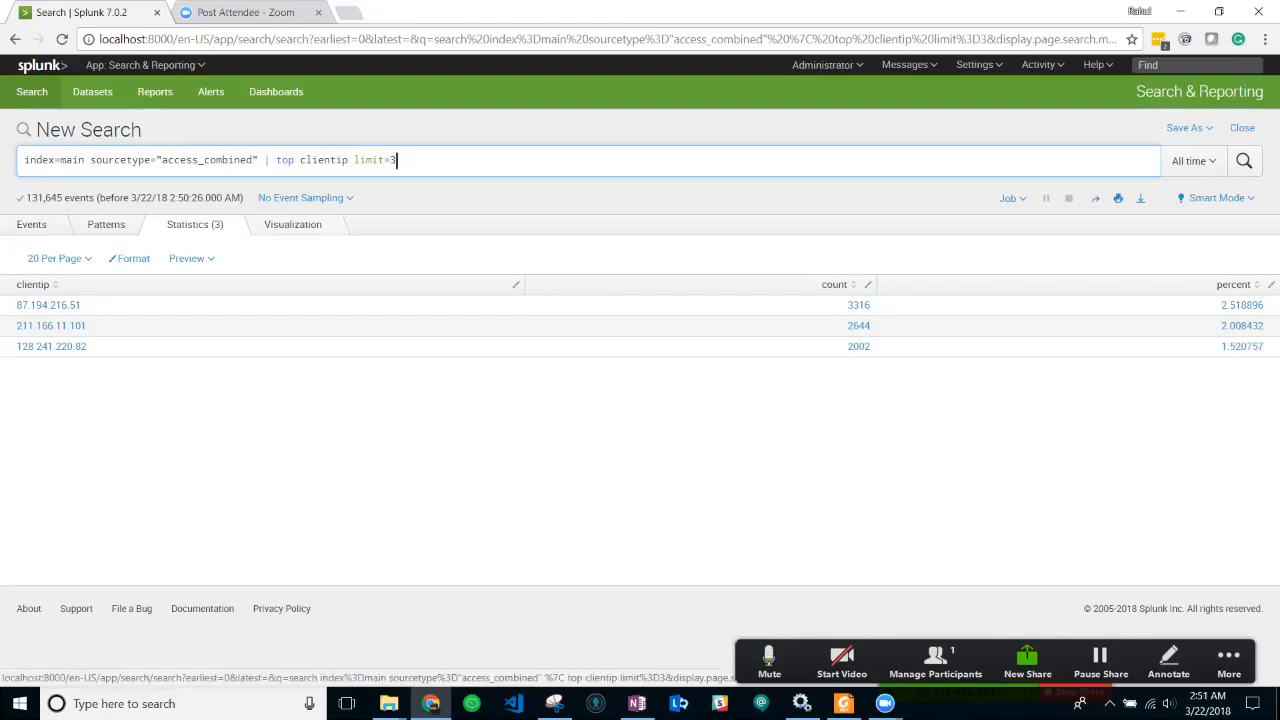
pyautogui.click(292, 224)
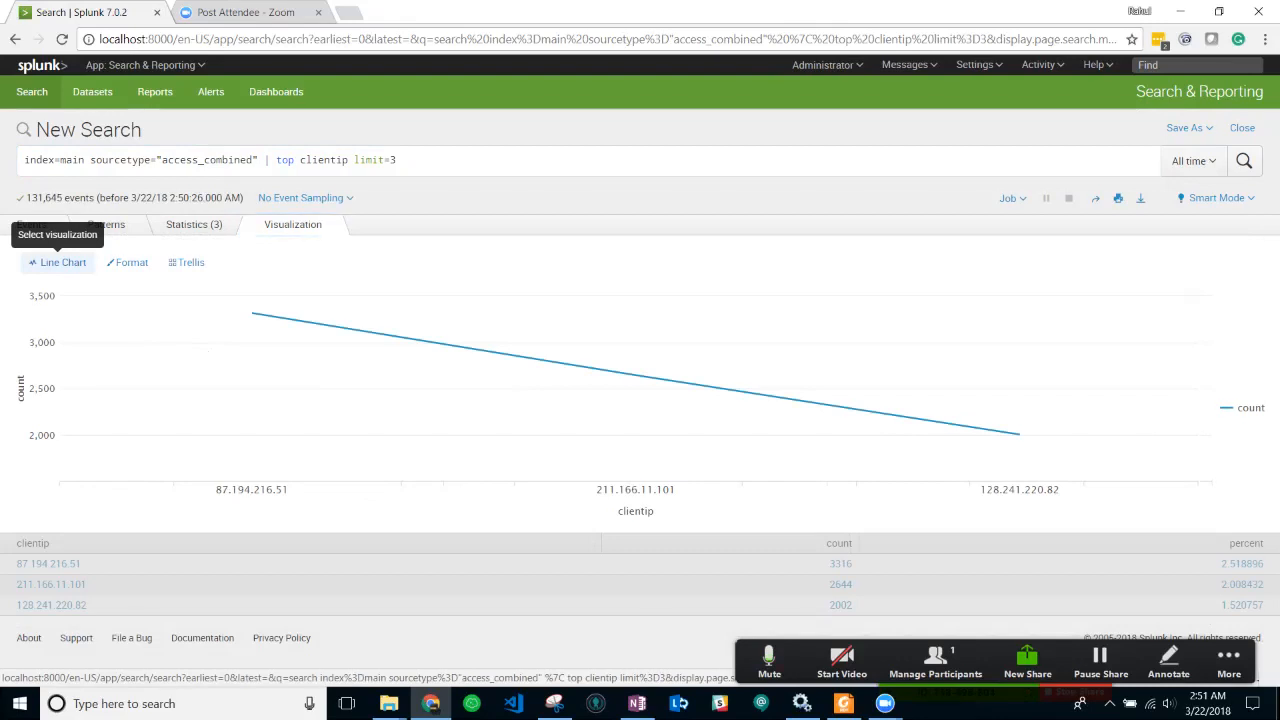
# - Switch the three-IP visualization from a line chart to a column chart
pyautogui.click(60, 262)
pyautogui.click(194, 224)
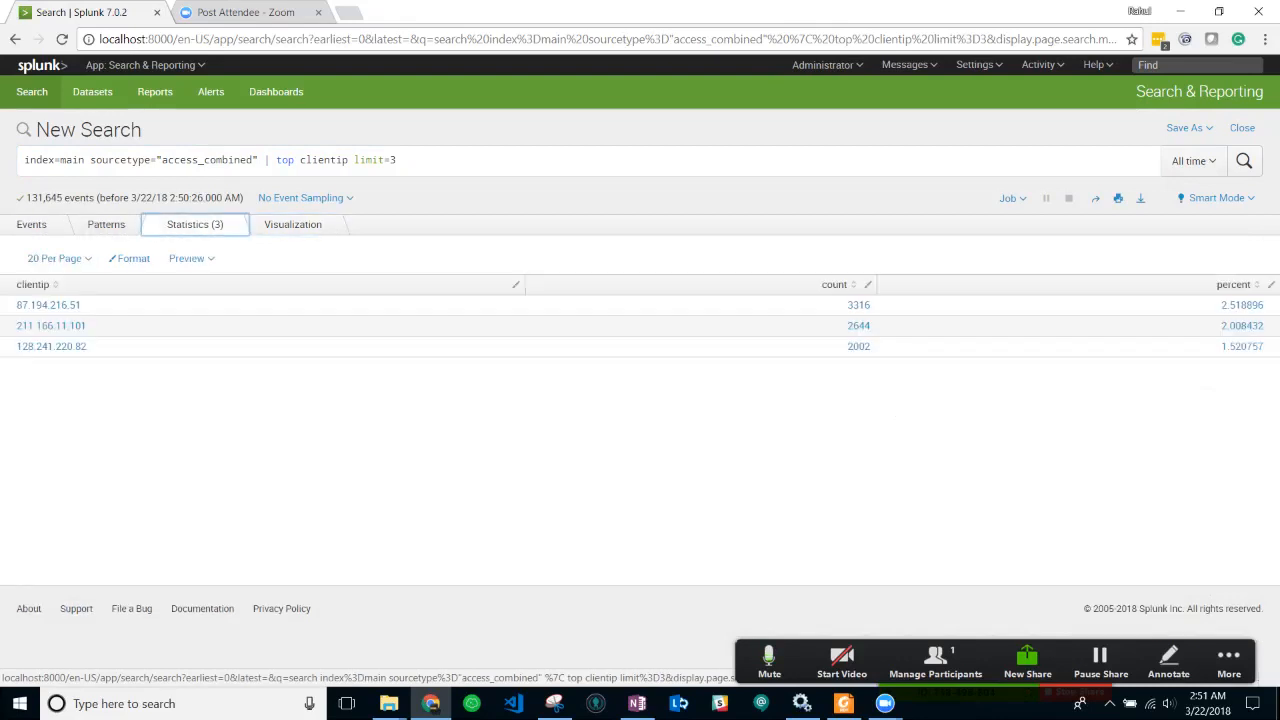
pyautogui.click(292, 224)
pyautogui.click(62, 262)
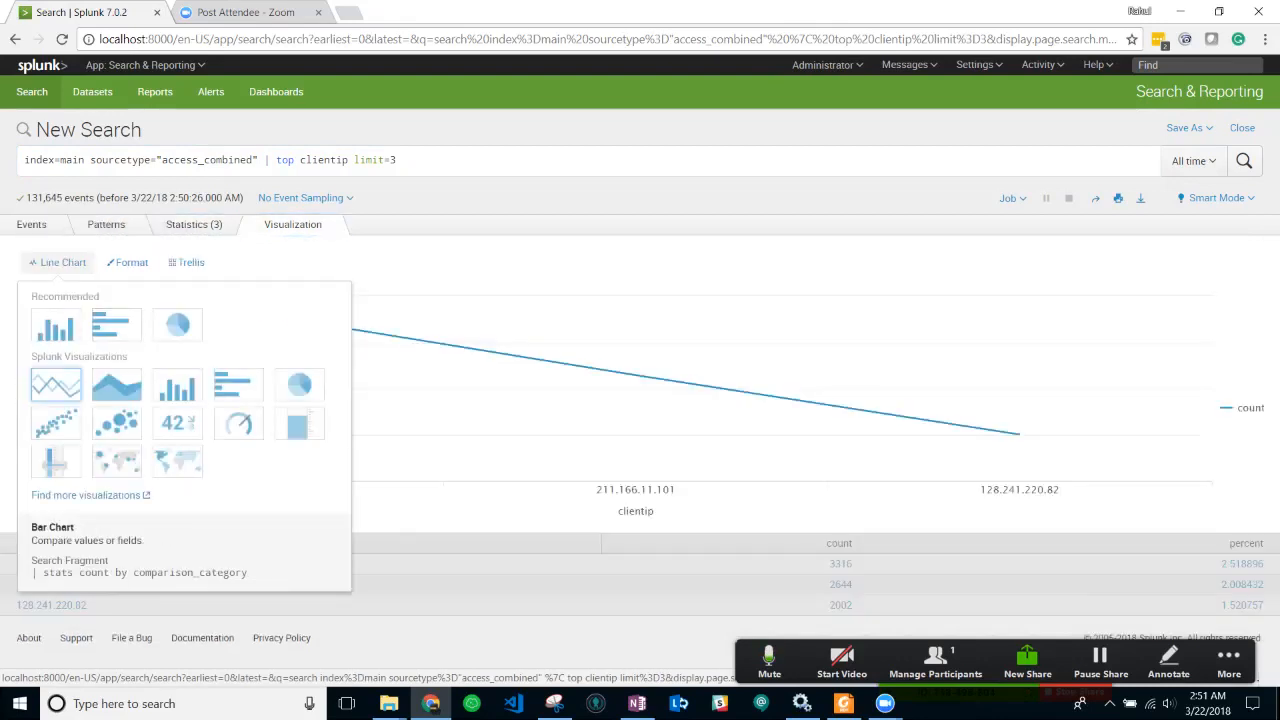
pyautogui.click(56, 326)
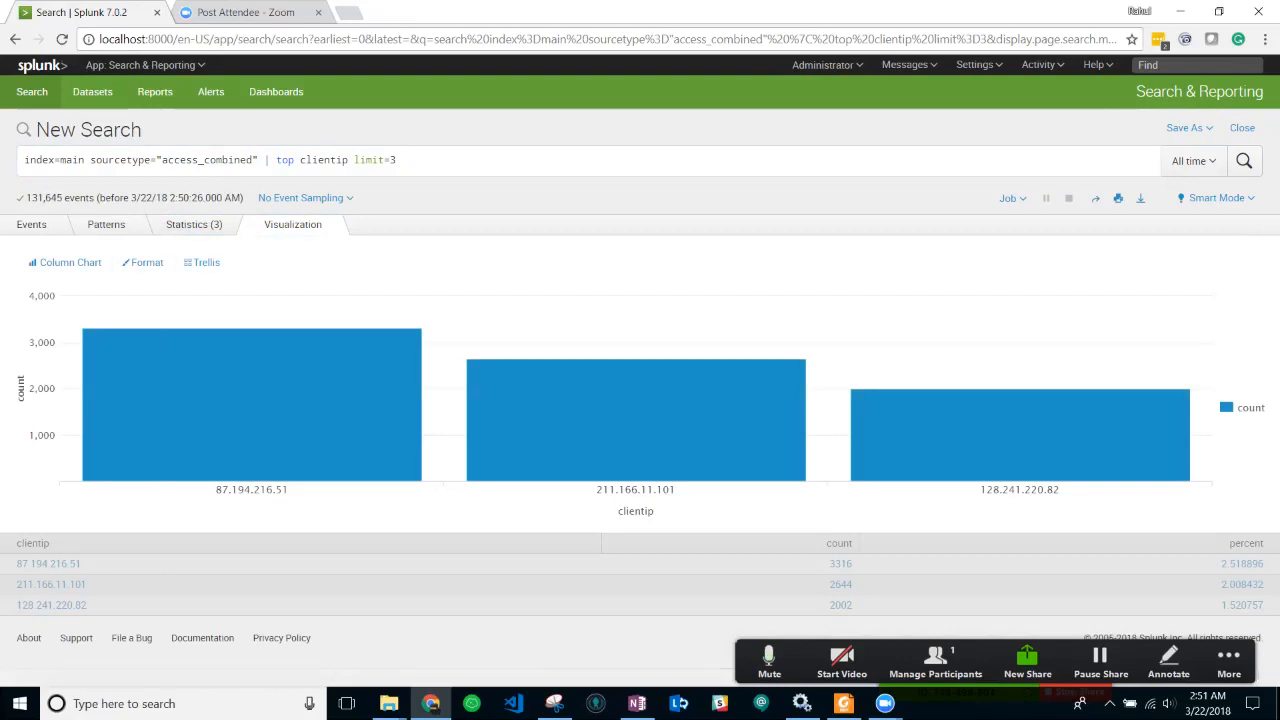
pyautogui.click(65, 262)
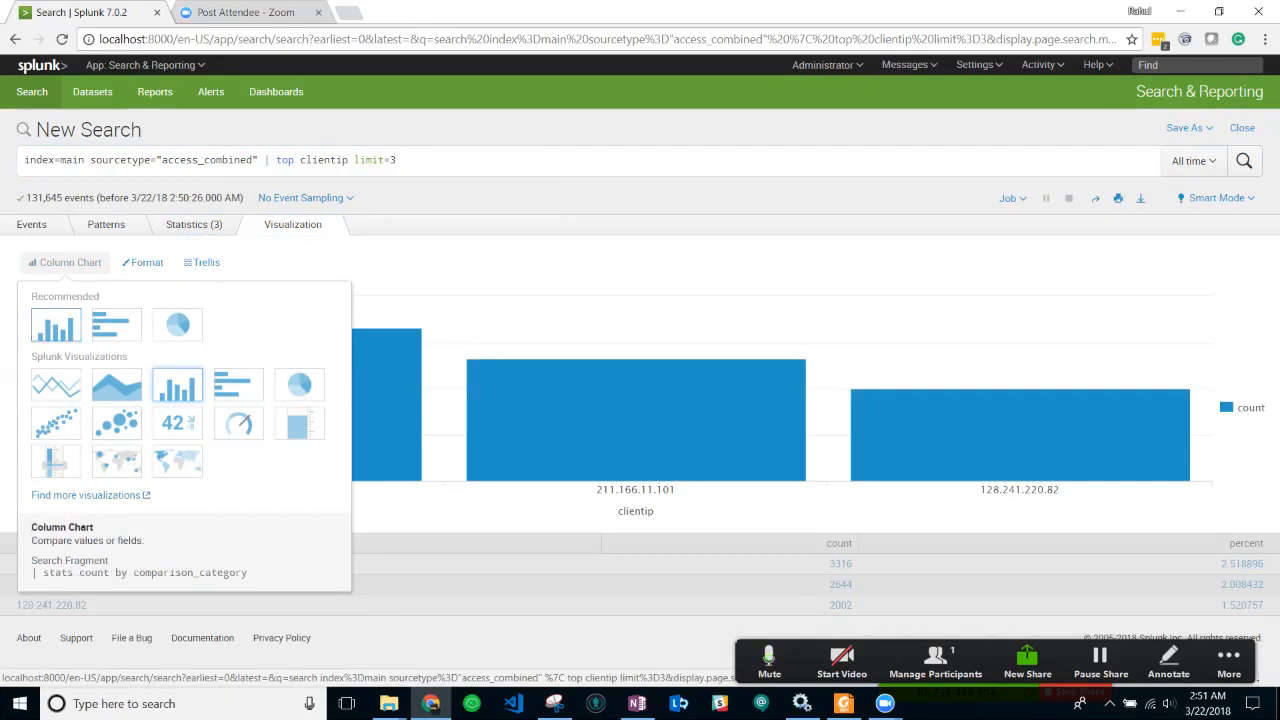
pyautogui.click(56, 325)
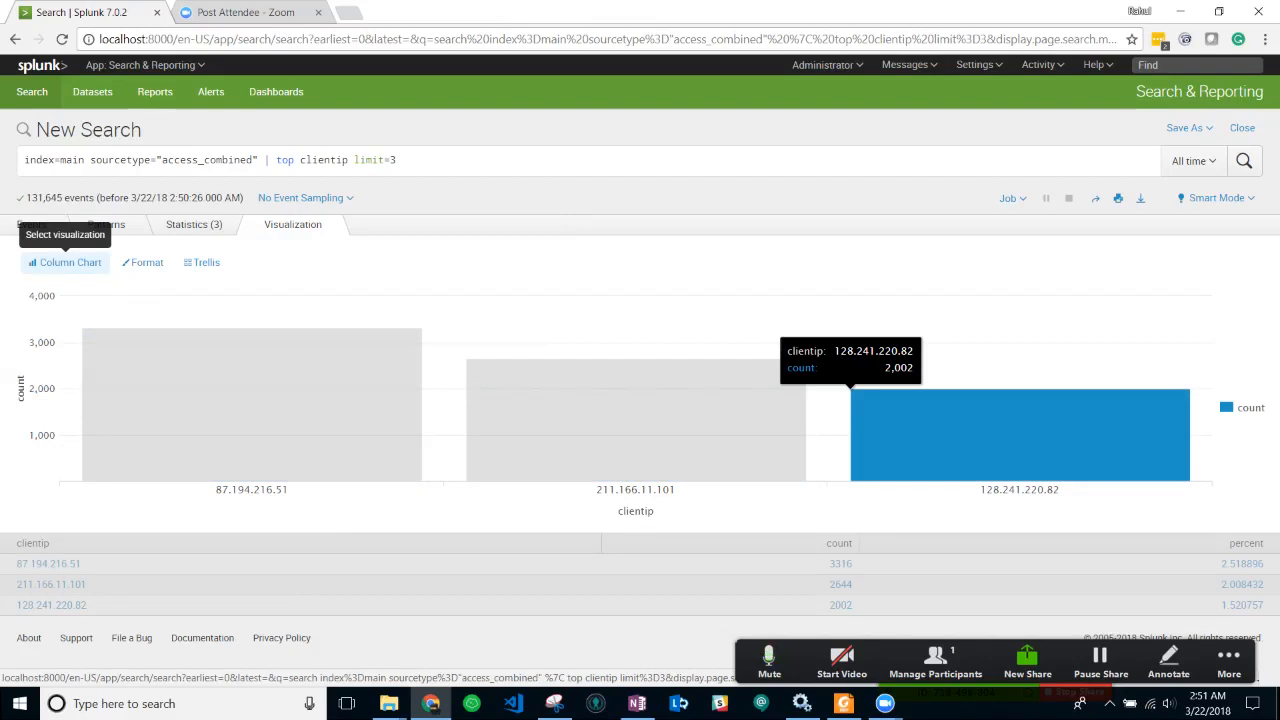
pyautogui.click(398, 160)
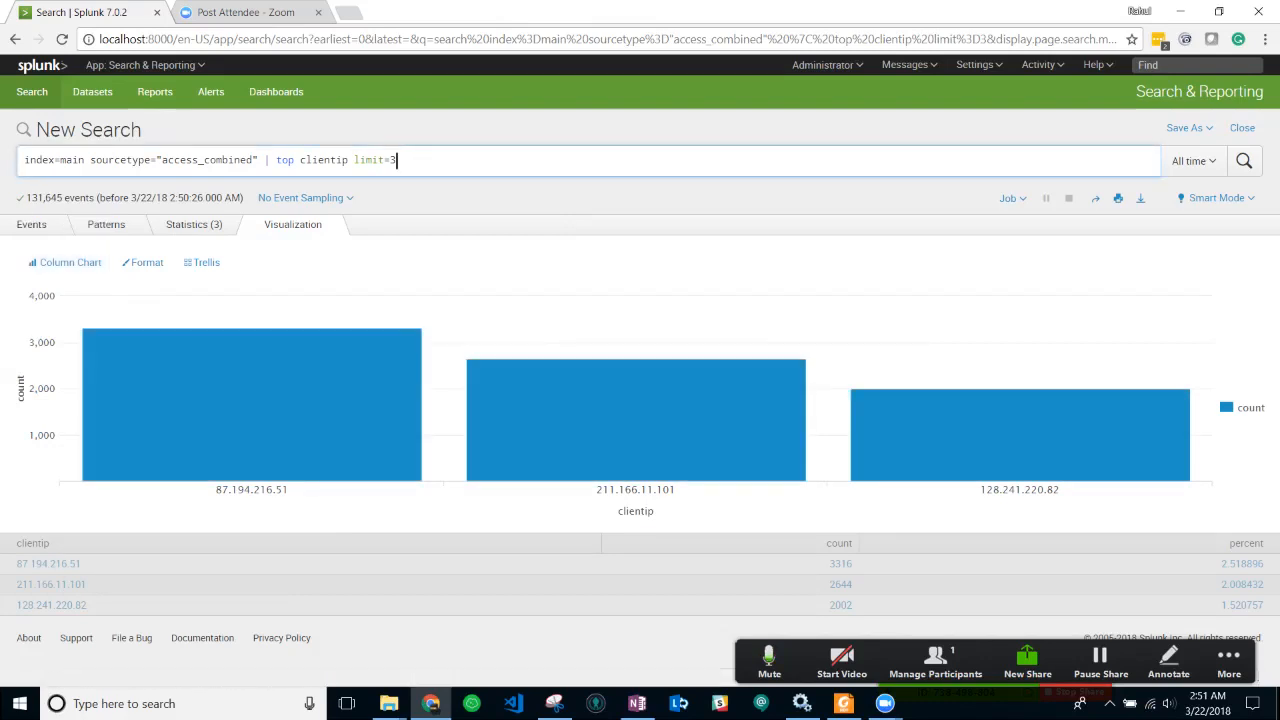
# - Change limit=3 to limit=7 and rerun to chart the top seven client IPs
pyautogui.press('BackSpace')
pyautogui.click(24, 160)
pyautogui.press('Num_Lock')
pyautogui.write('7')
pyautogui.press('Return')
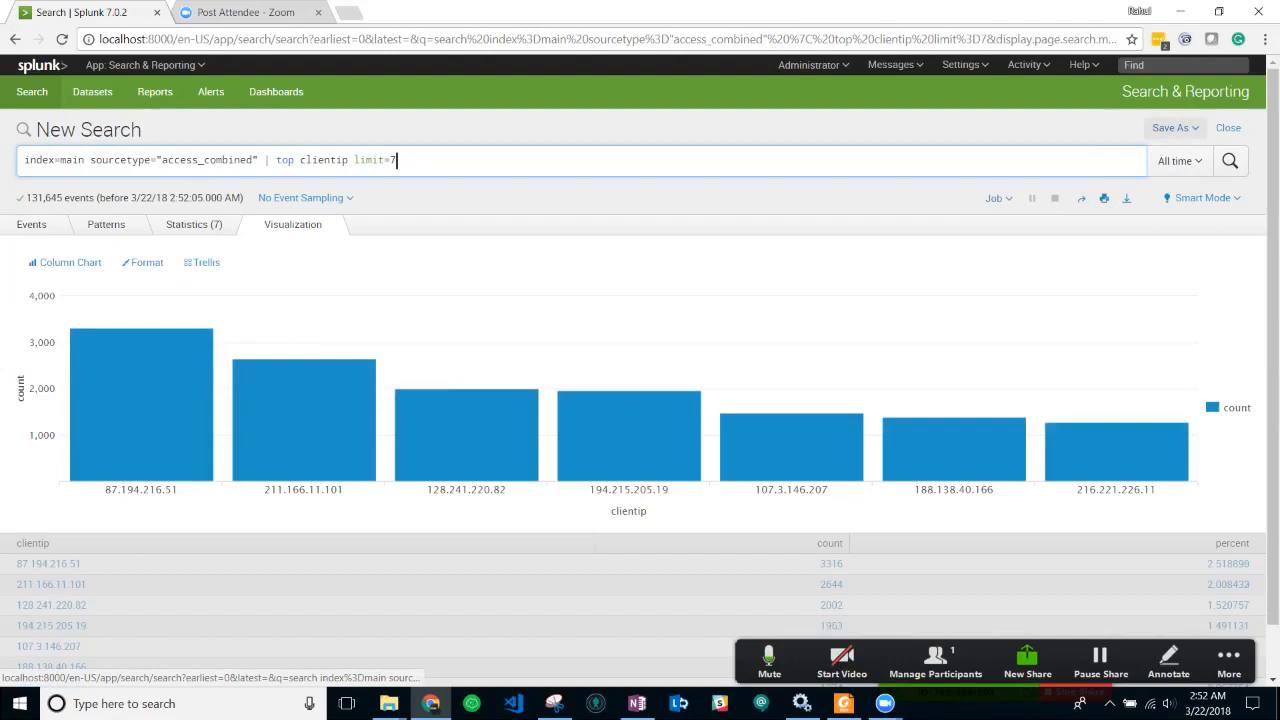
# - Save the search as the report 'Spelkers Demo report top 7' and view it
pyautogui.click(1175, 128)
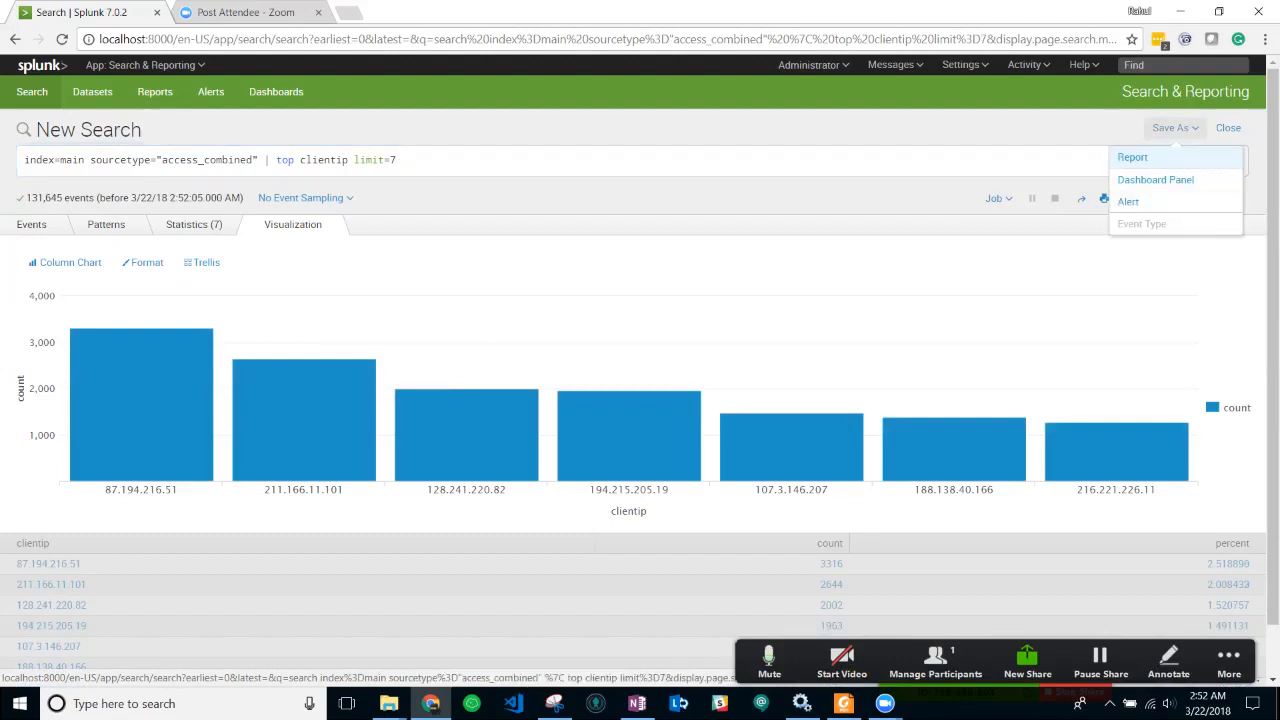
pyautogui.click(1132, 157)
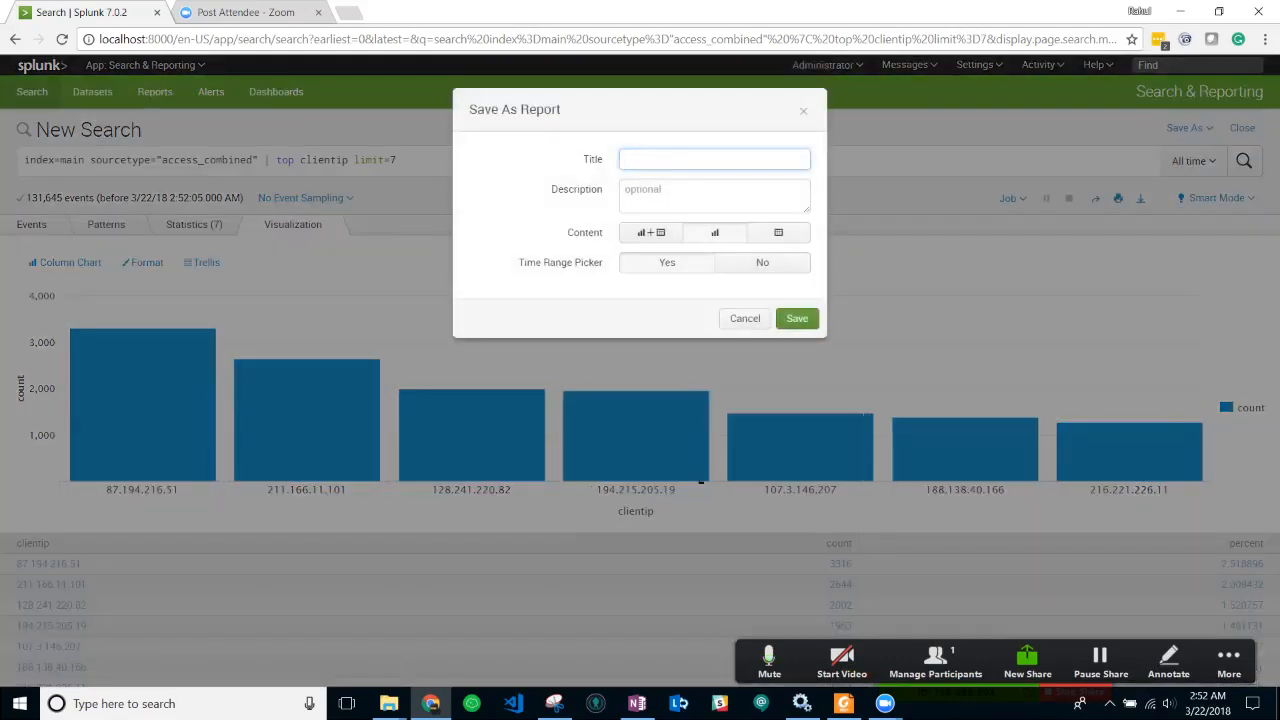
pyautogui.write('Spelkers Demo report')
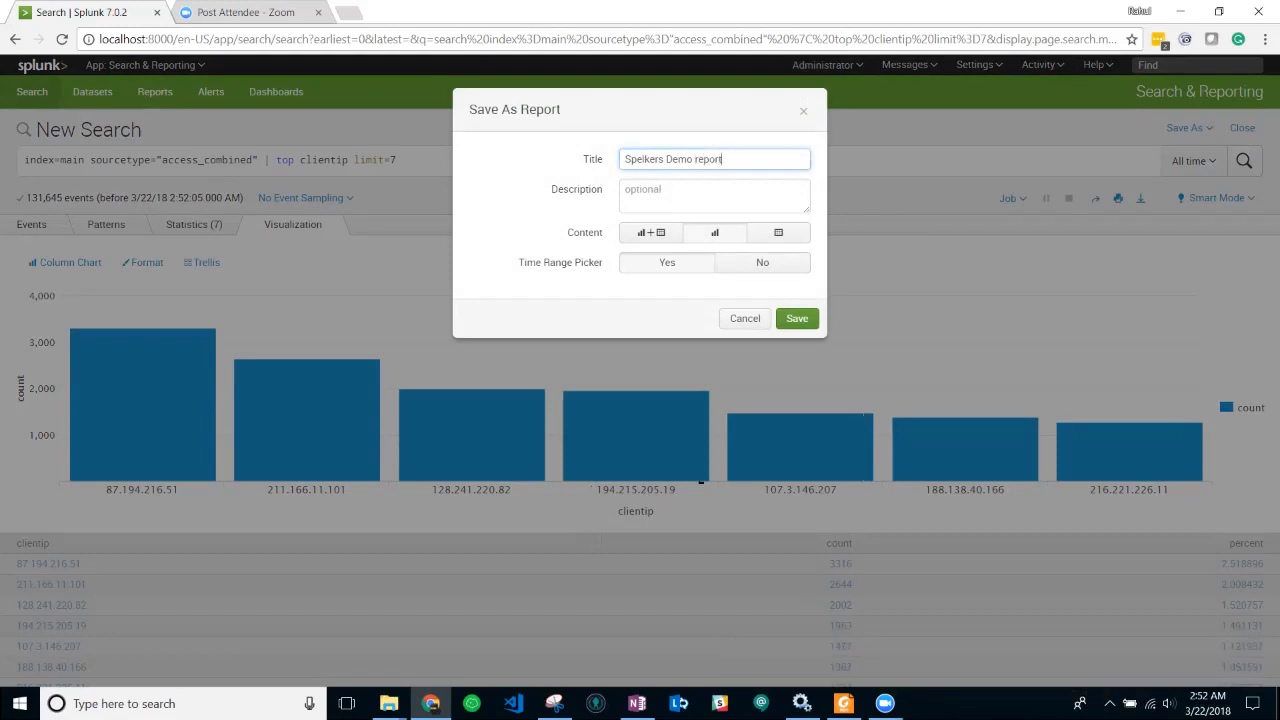
pyautogui.write(' top 7')
pyautogui.press('Return')
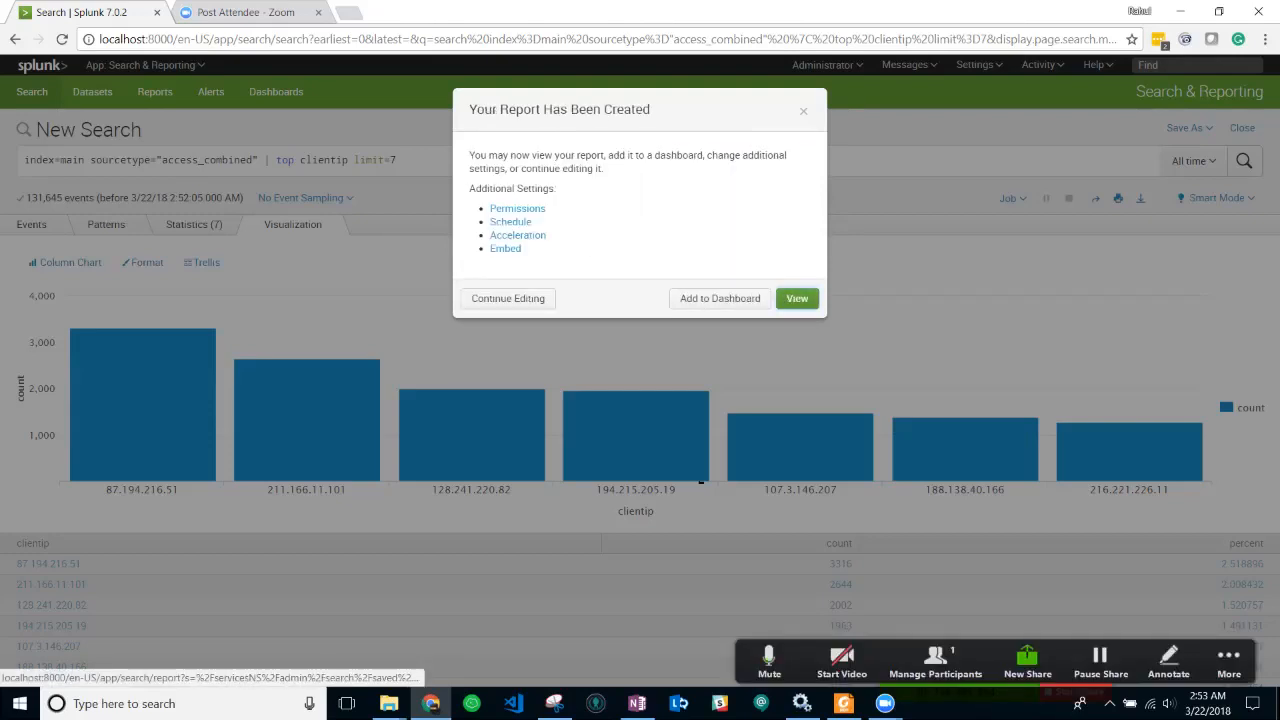
pyautogui.click(797, 298)
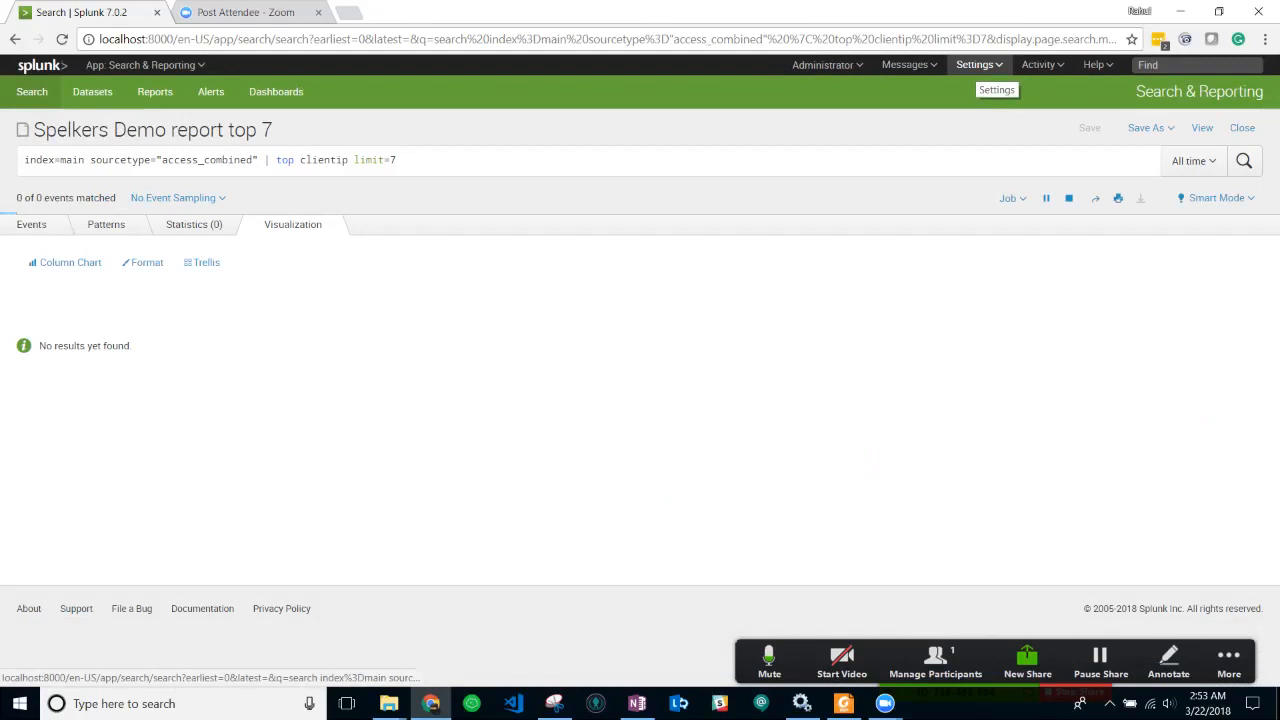
# - From Searches, Reports, and Alerts in a new tab, run 'Spelkers Demo report top 7'
pyautogui.click(968, 64)
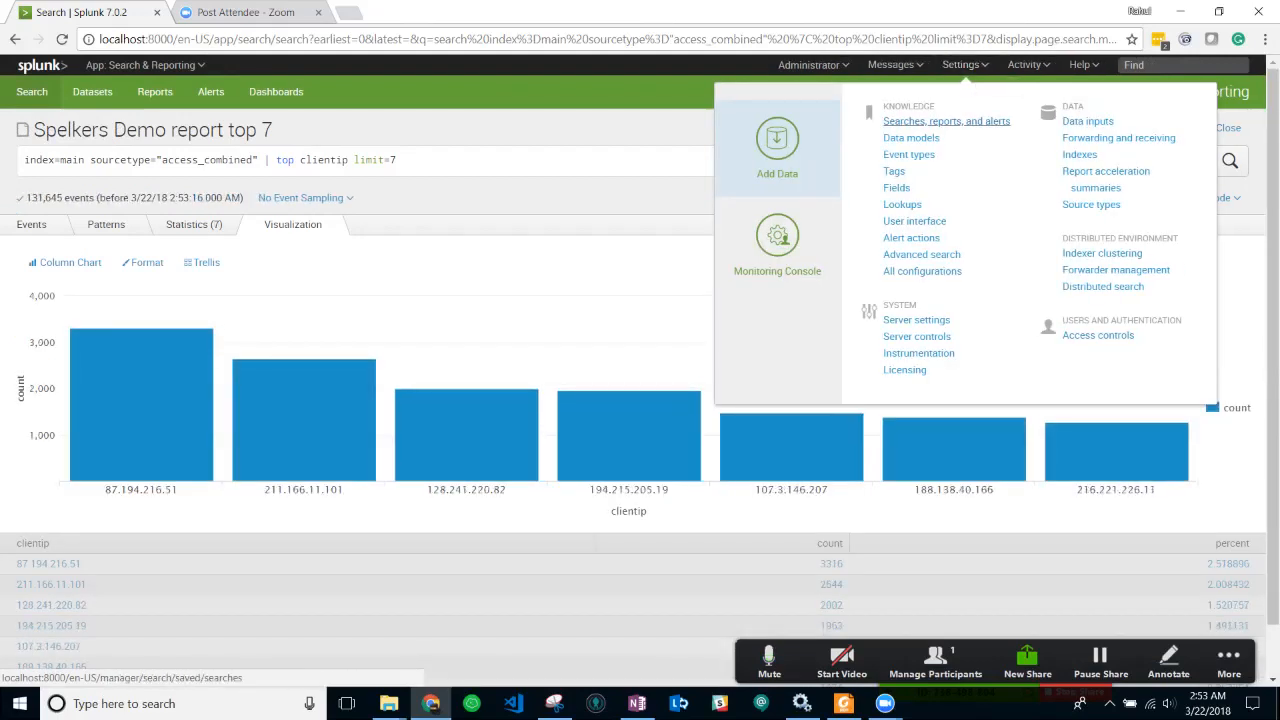
pyautogui.click(946, 121)
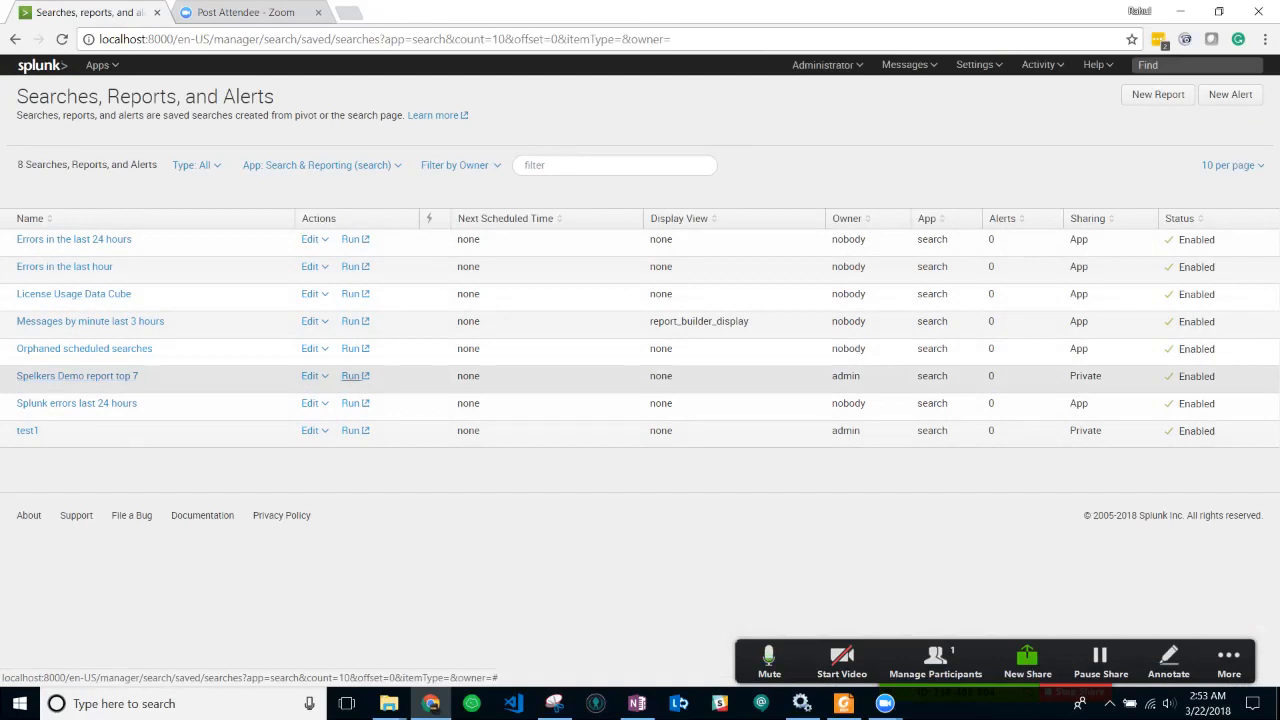
pyautogui.click(352, 376)
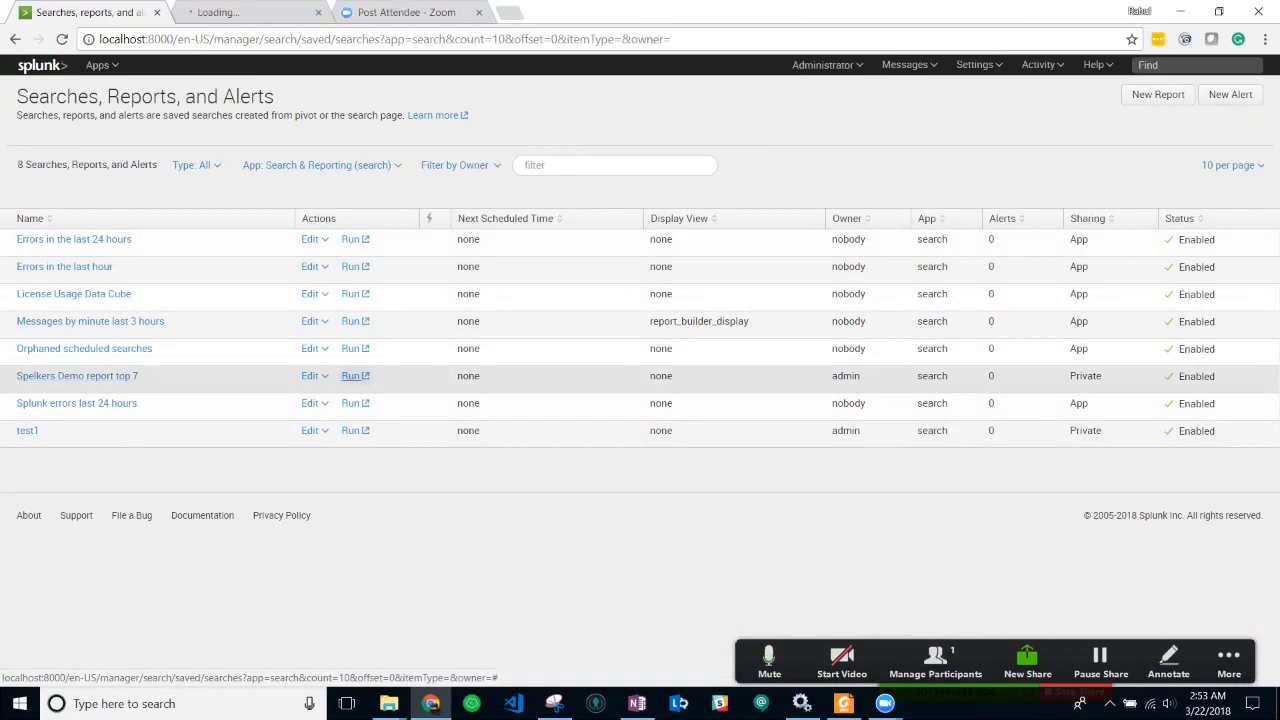
pyautogui.click(250, 13)
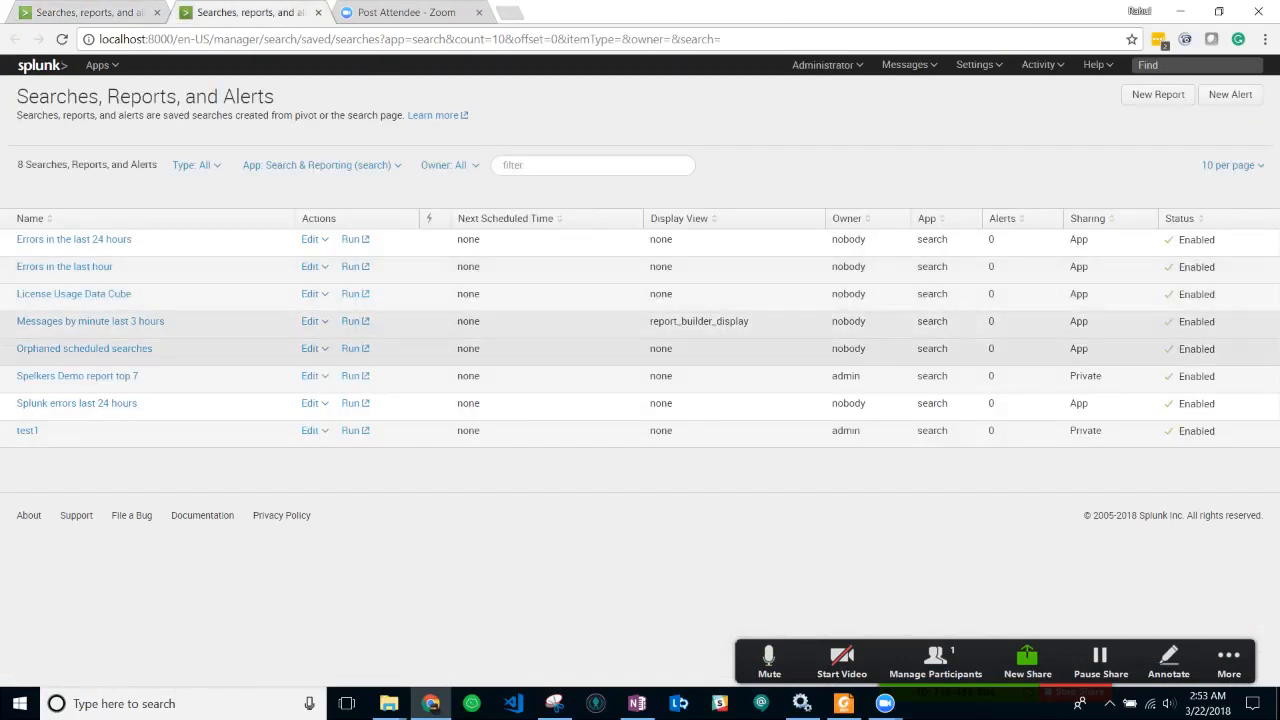
pyautogui.click(352, 376)
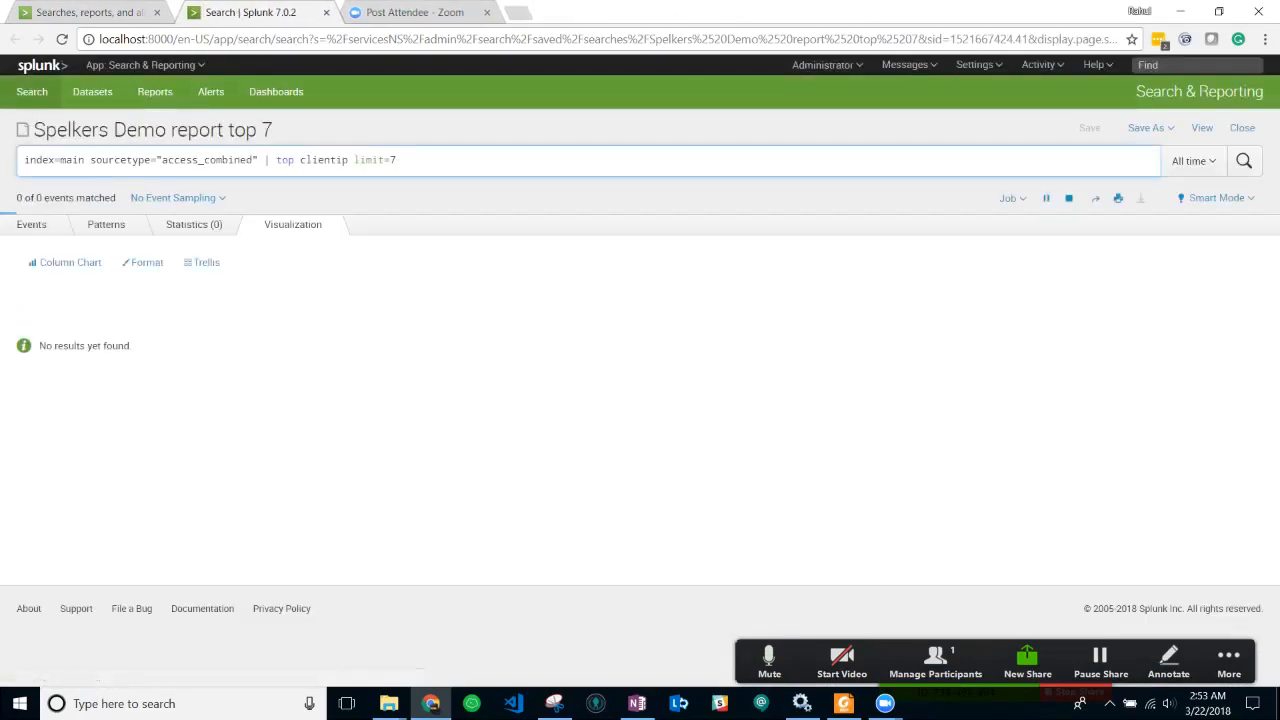
# - Close the extra tab and show the limit=7 top results as a Statistics table
pyautogui.click(318, 12)
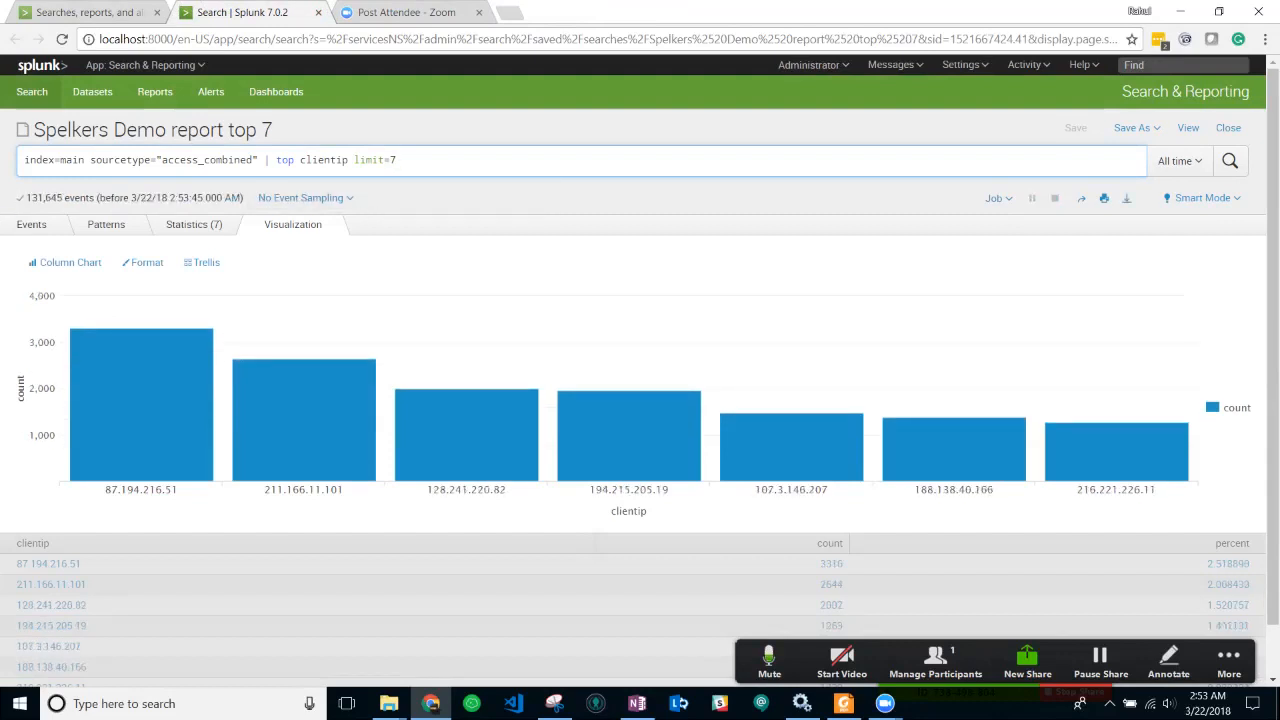
pyautogui.hotkey('ctrl', 'a')
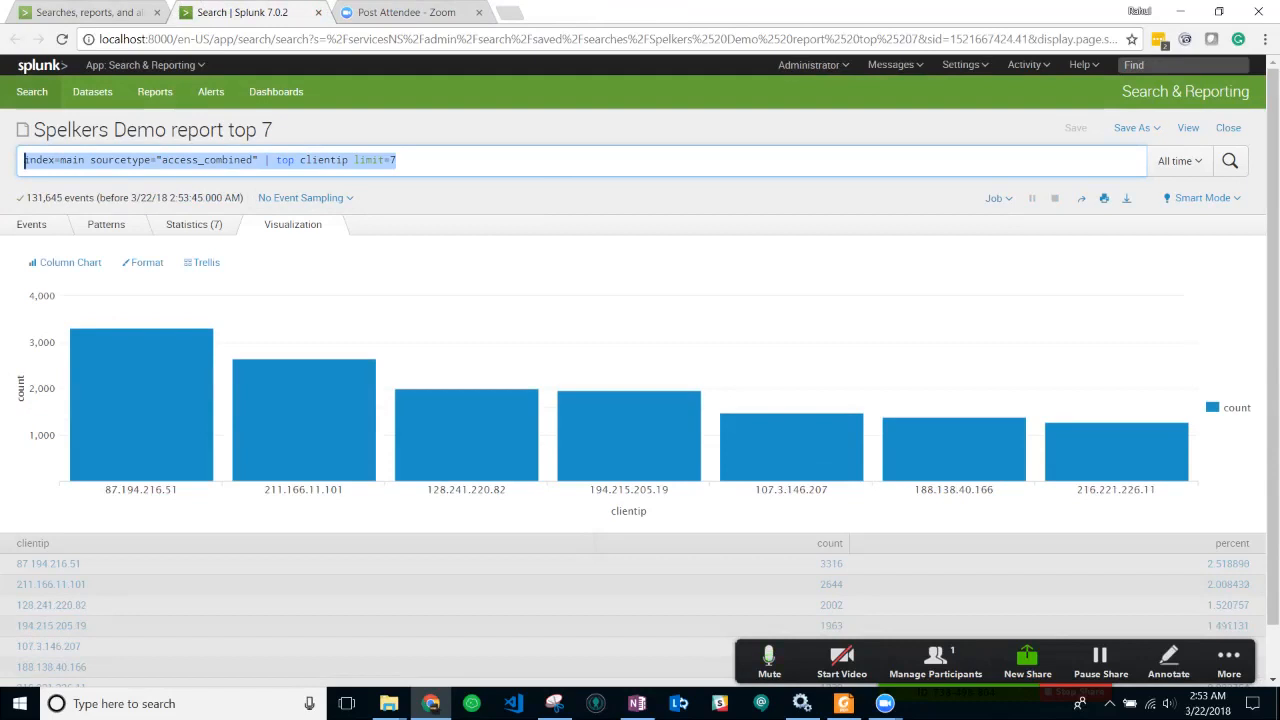
pyautogui.click(397, 160)
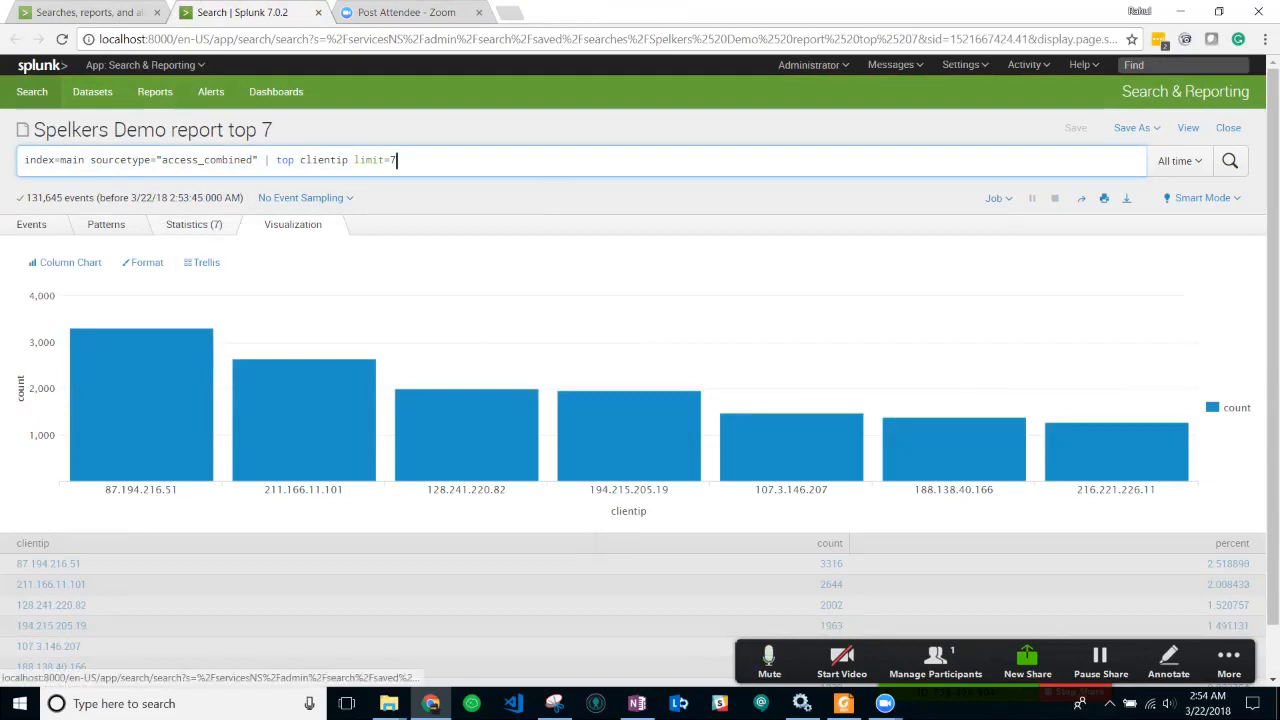
pyautogui.click(194, 225)
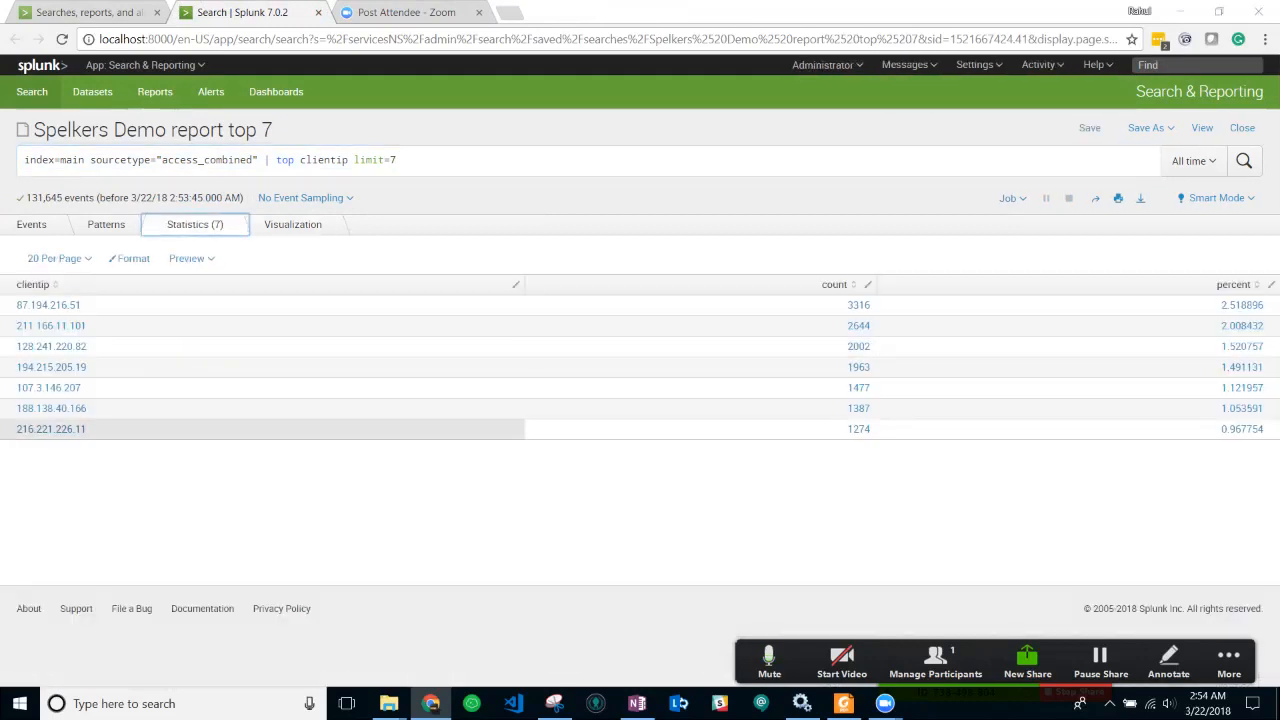
pyautogui.hotkey('alt', 'Tab')
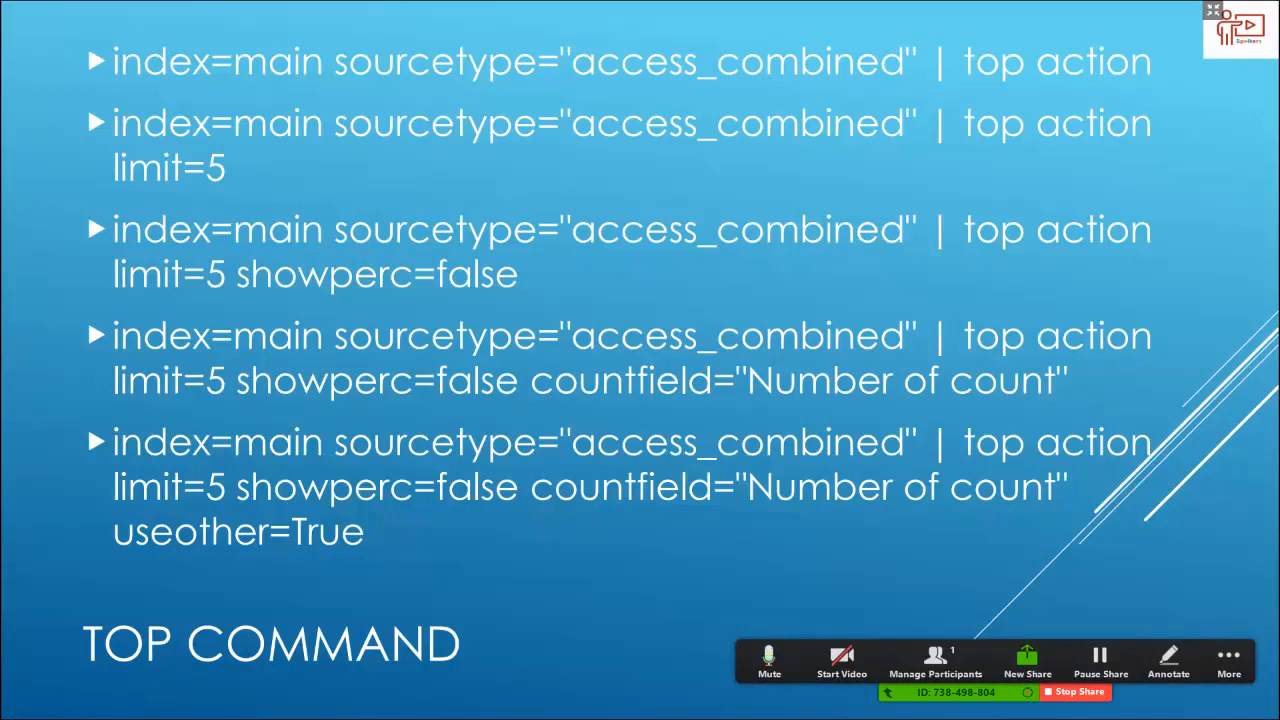
pyautogui.hotkey('alt', 'Tab')
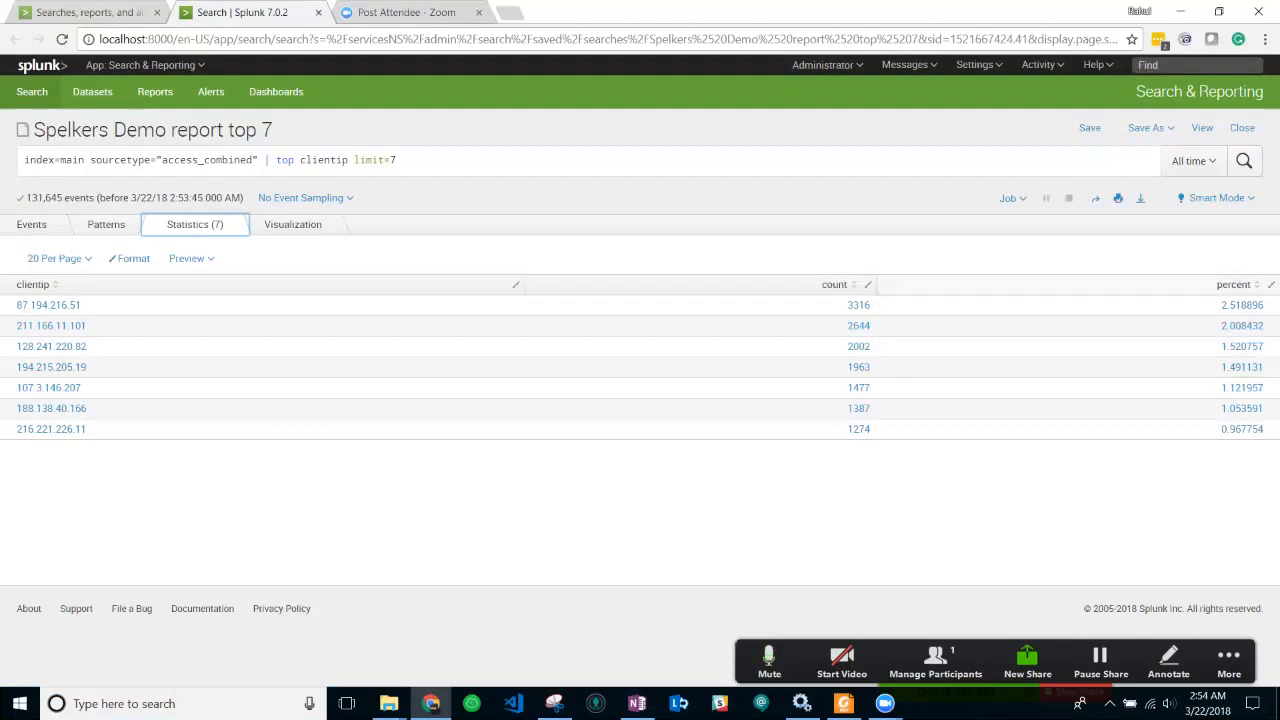
pyautogui.click(398, 160)
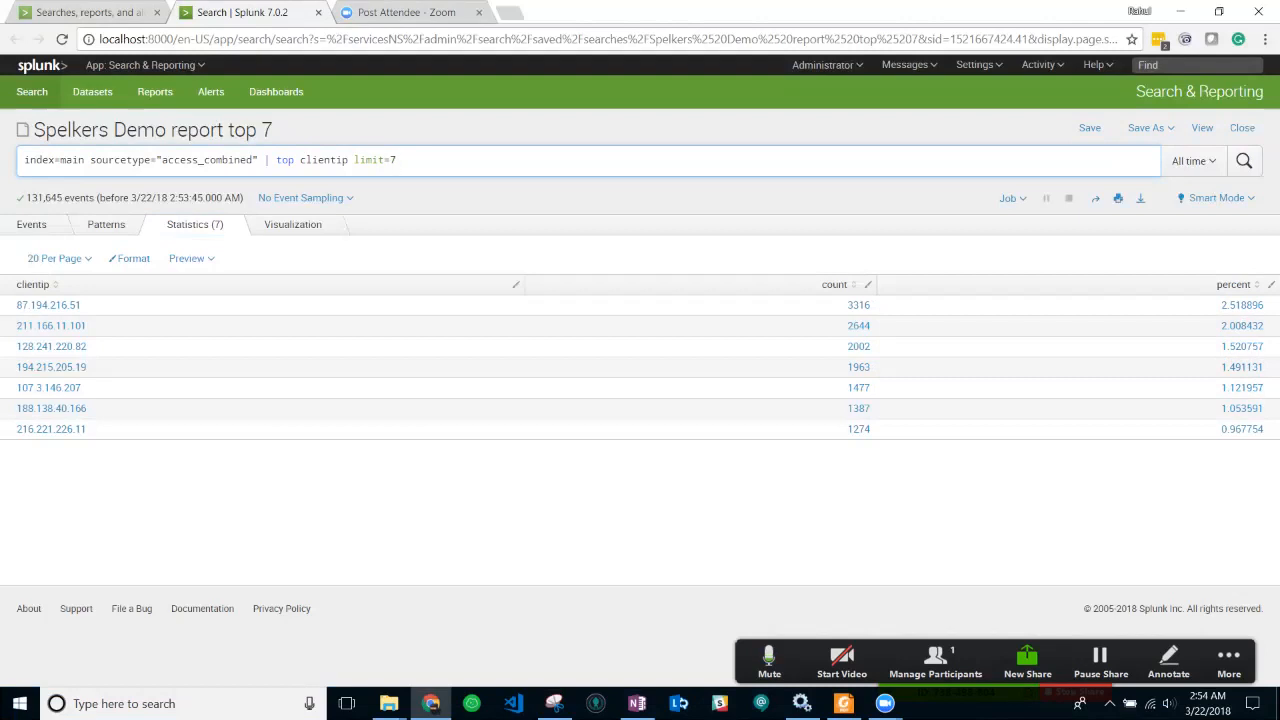
# - Add showperc=false to the top-7 search, rerun it, and return to the TOP COMMAND slide
pyautogui.write('showperc')
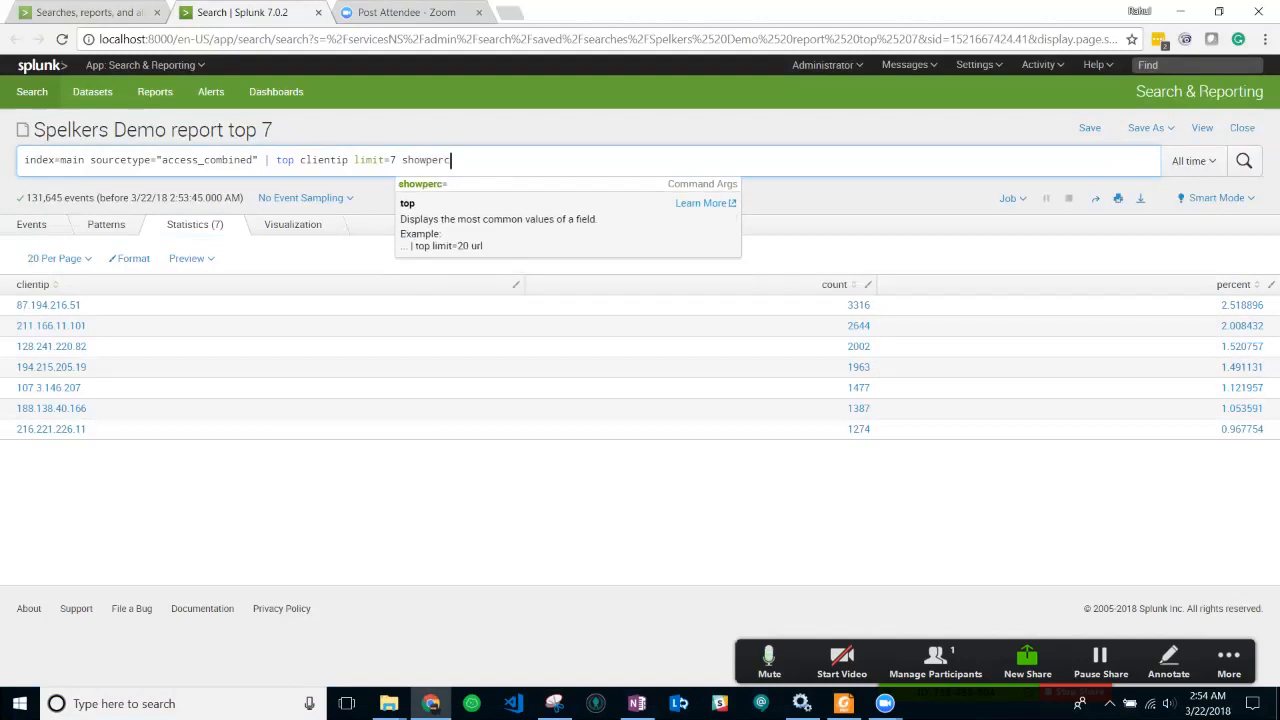
pyautogui.write('=false')
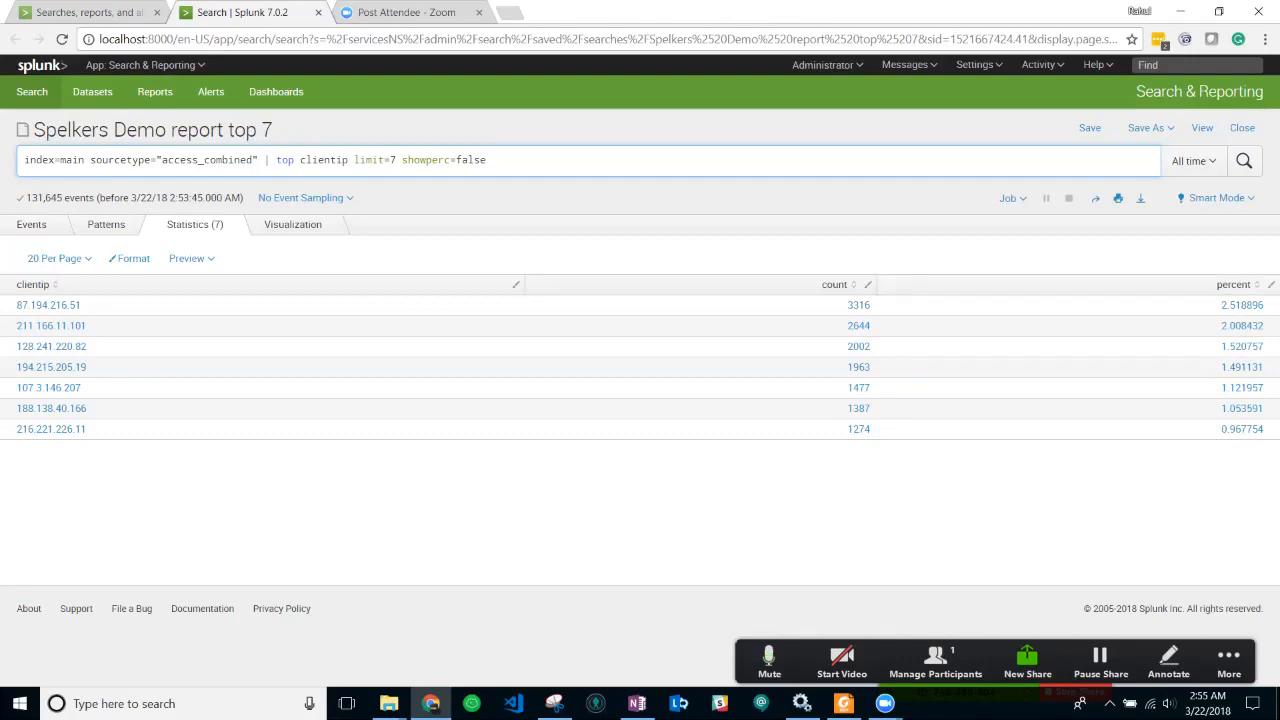
pyautogui.moveTo(402, 160); pyautogui.dragTo(487, 160)
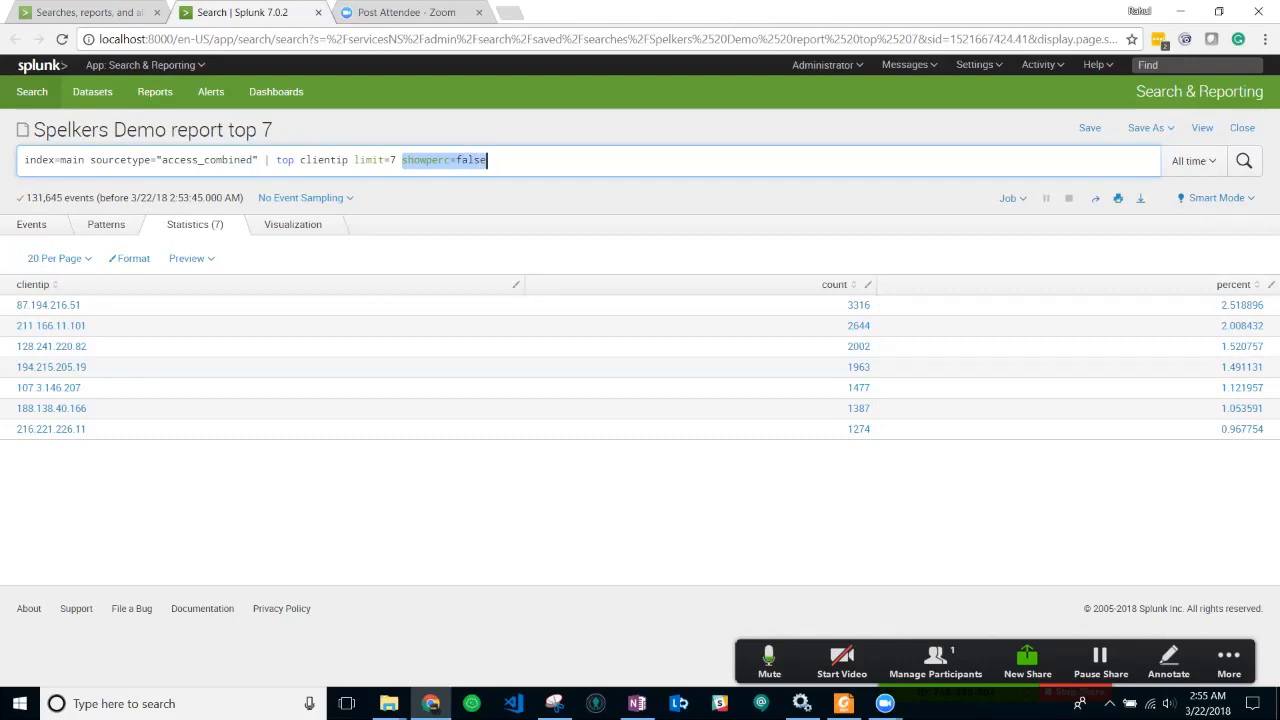
pyautogui.click(488, 160)
pyautogui.press('Return')
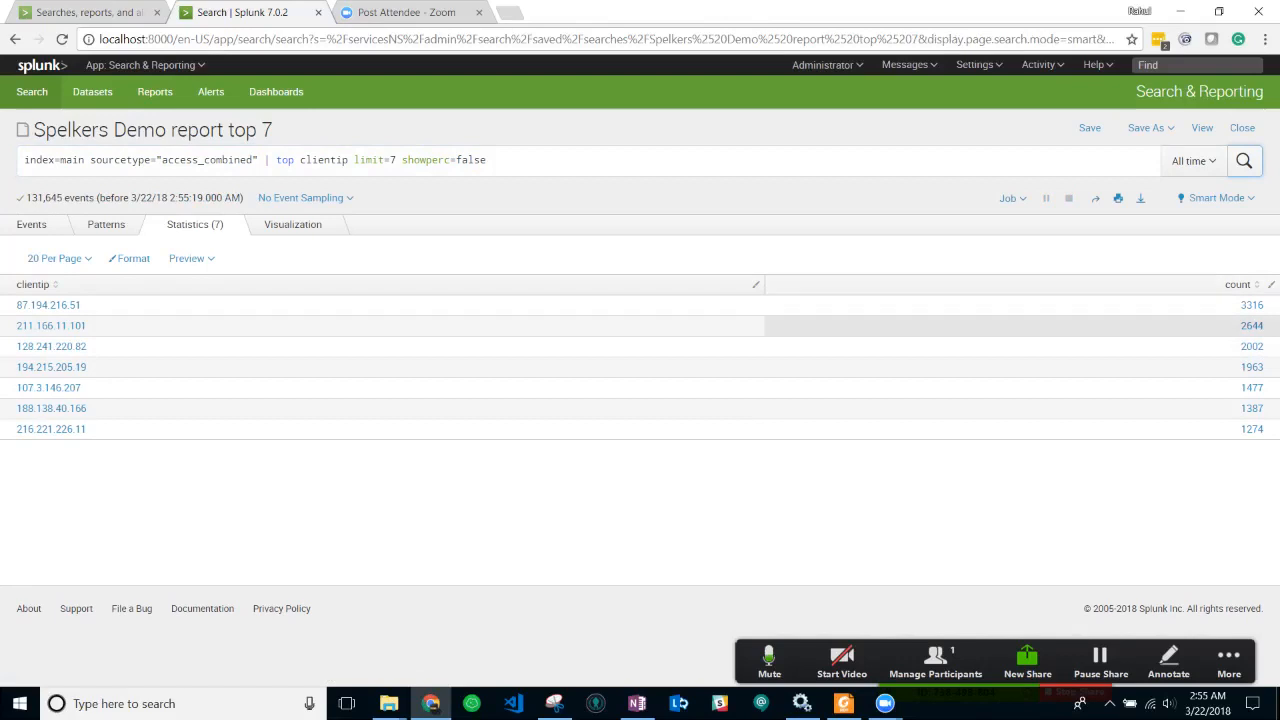
pyautogui.moveTo(487, 160); pyautogui.dragTo(402, 160)
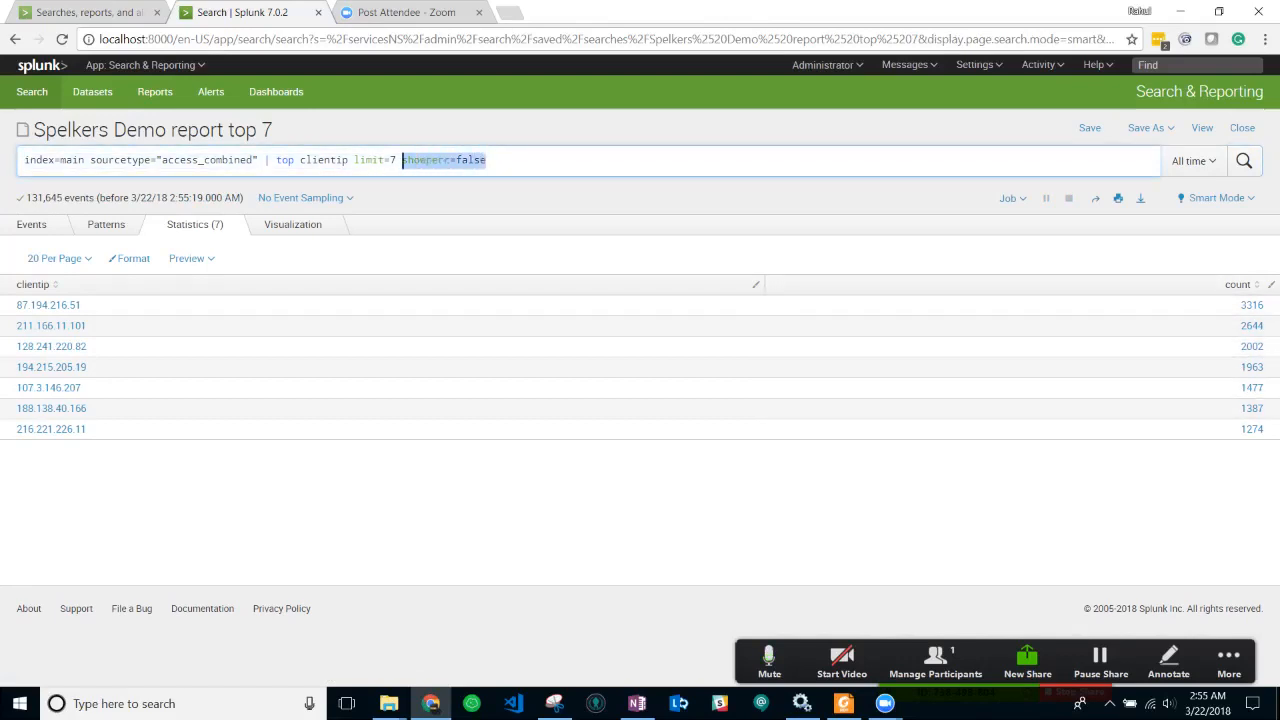
pyautogui.click(487, 160)
pyautogui.hotkey('alt', 'Tab')
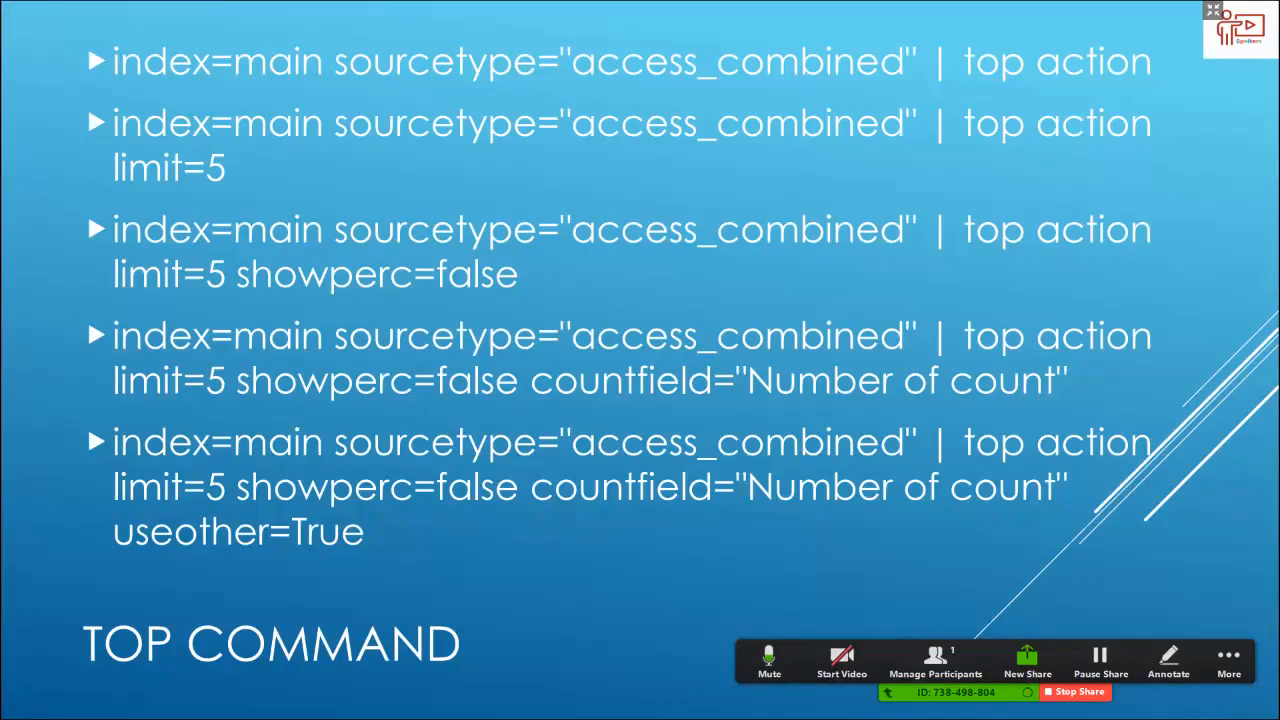
# - Switch from the TOP COMMAND slide back to the Splunk results
pyautogui.hotkey('alt', 'Tab')
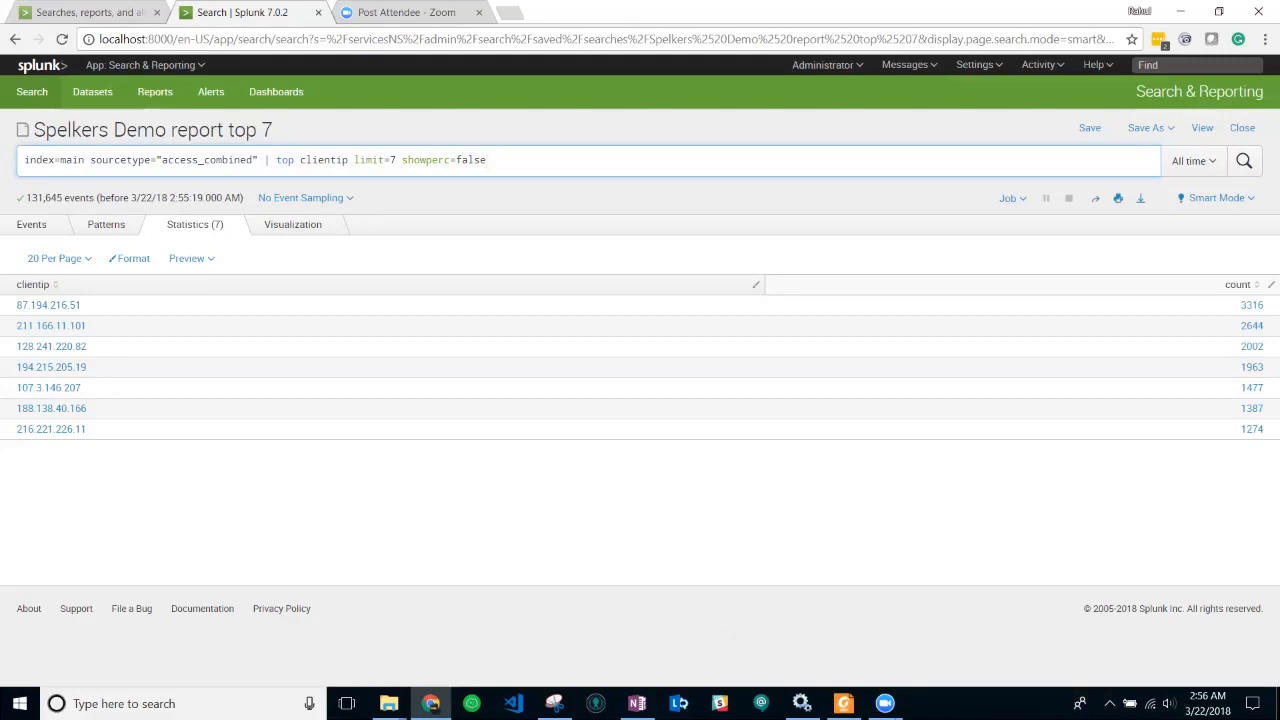
# - Append countfield="Total Number of Login" to the search and rerun it
pyautogui.hotkey('alt', 'Tab')
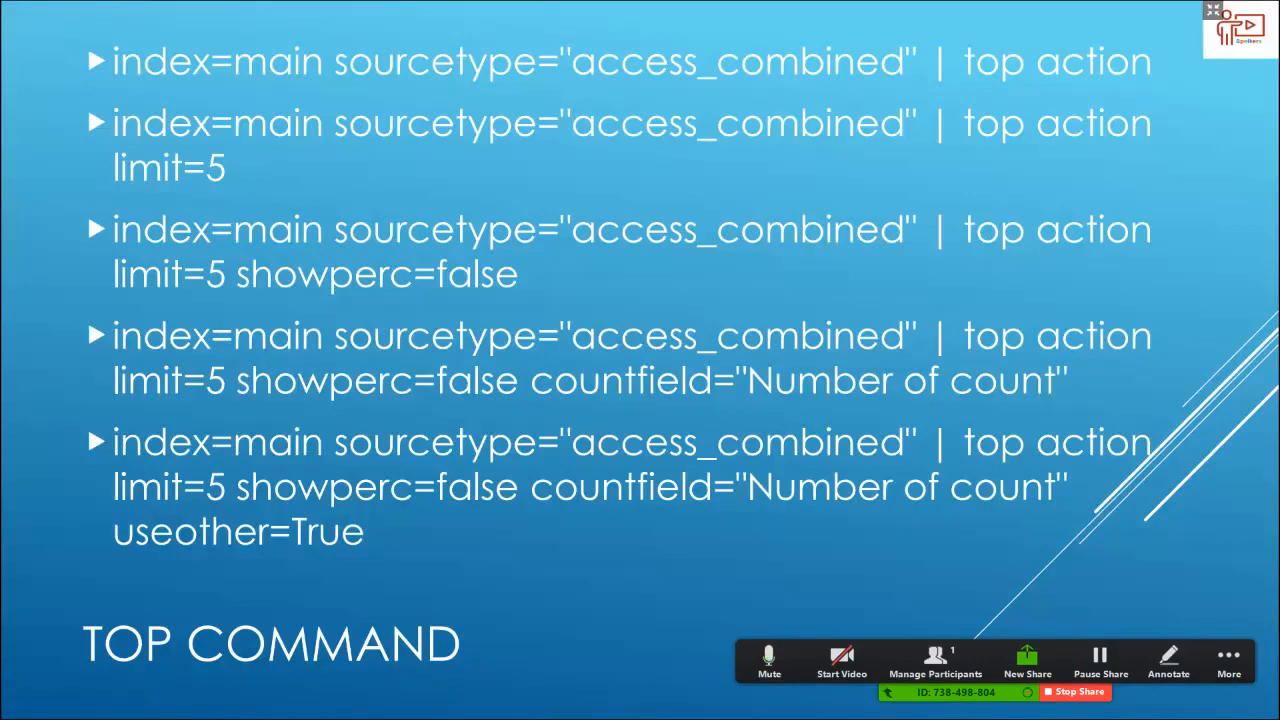
pyautogui.hotkey('alt', 'Tab')
pyautogui.write('c')
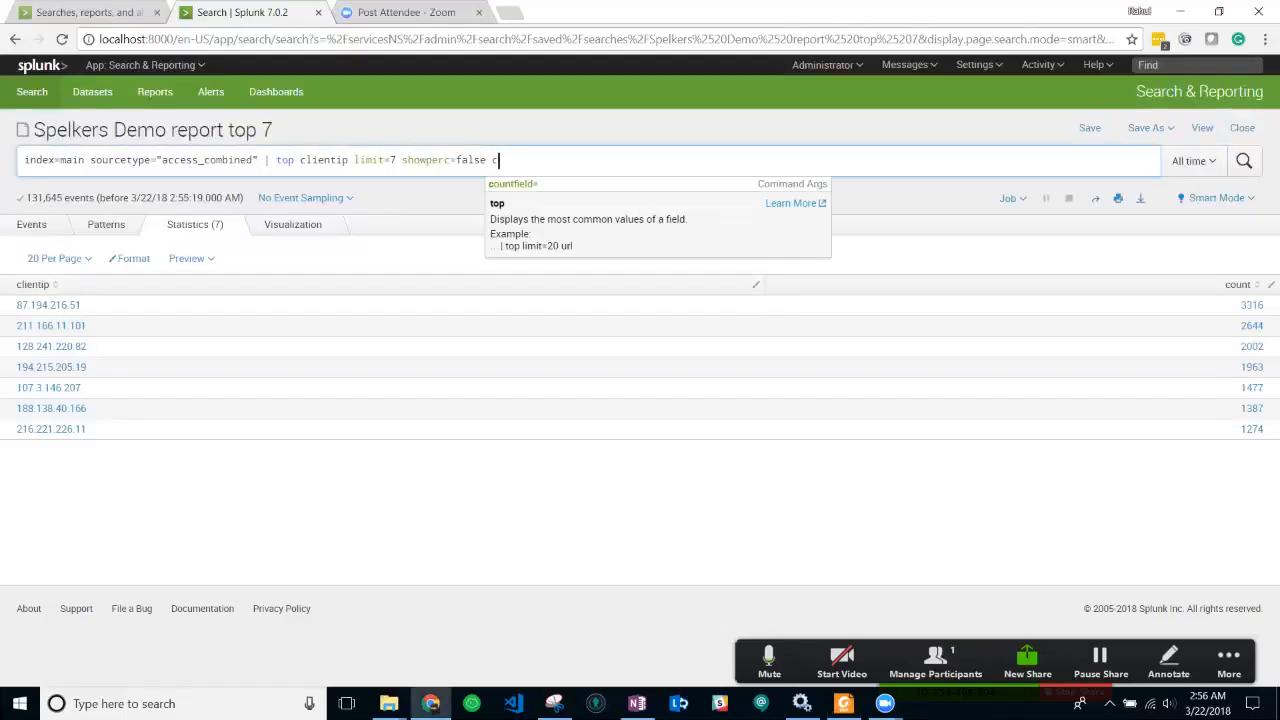
pyautogui.write('ountfield=')
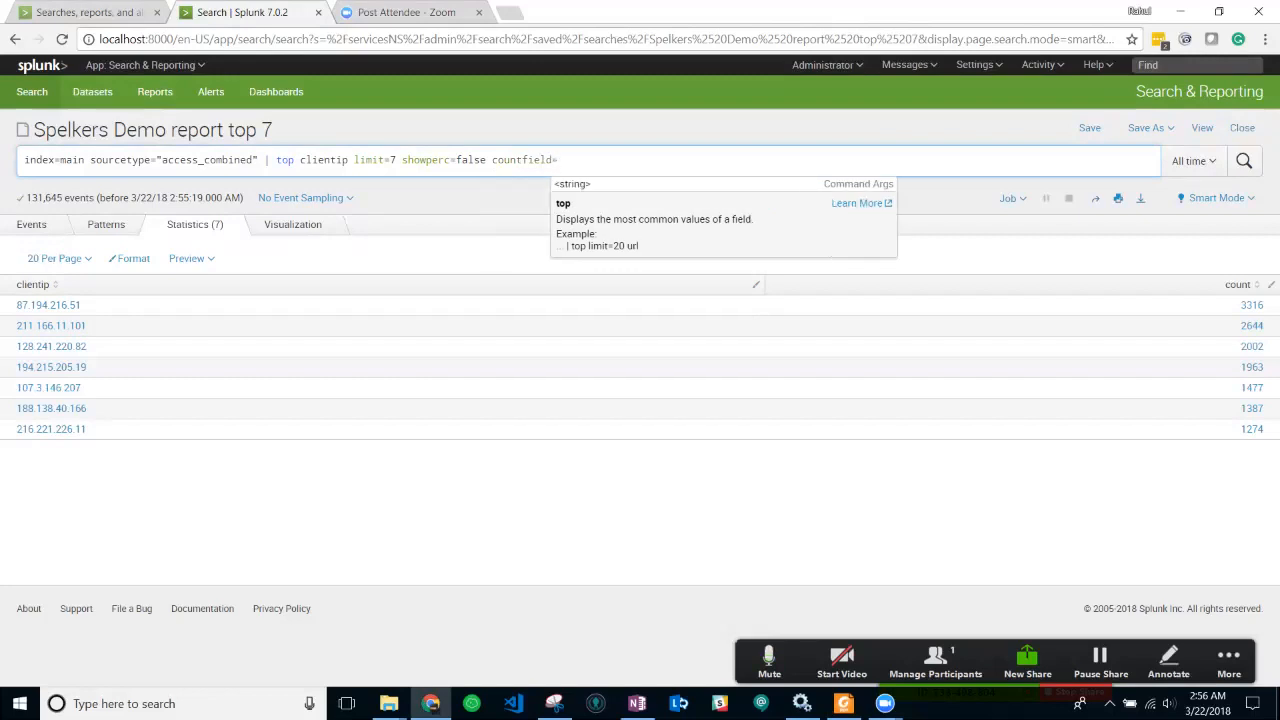
pyautogui.write('""')
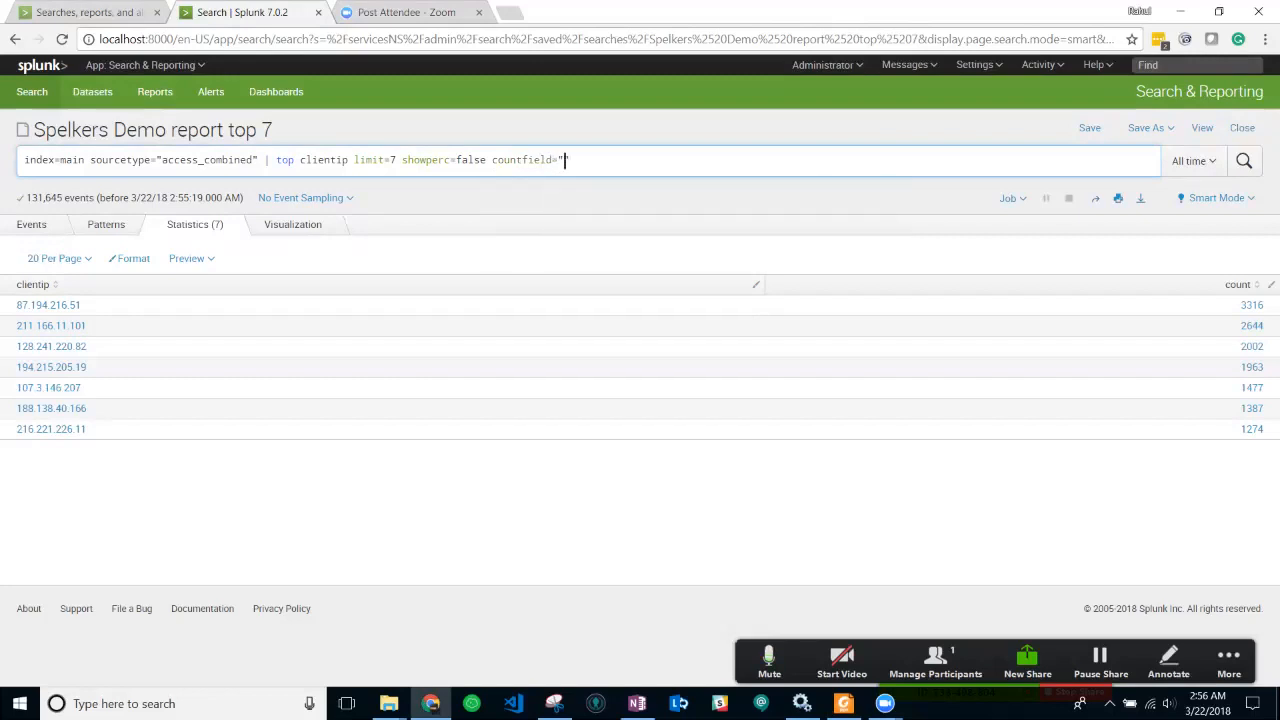
pyautogui.write('Total ')
pyautogui.write('Number of ')
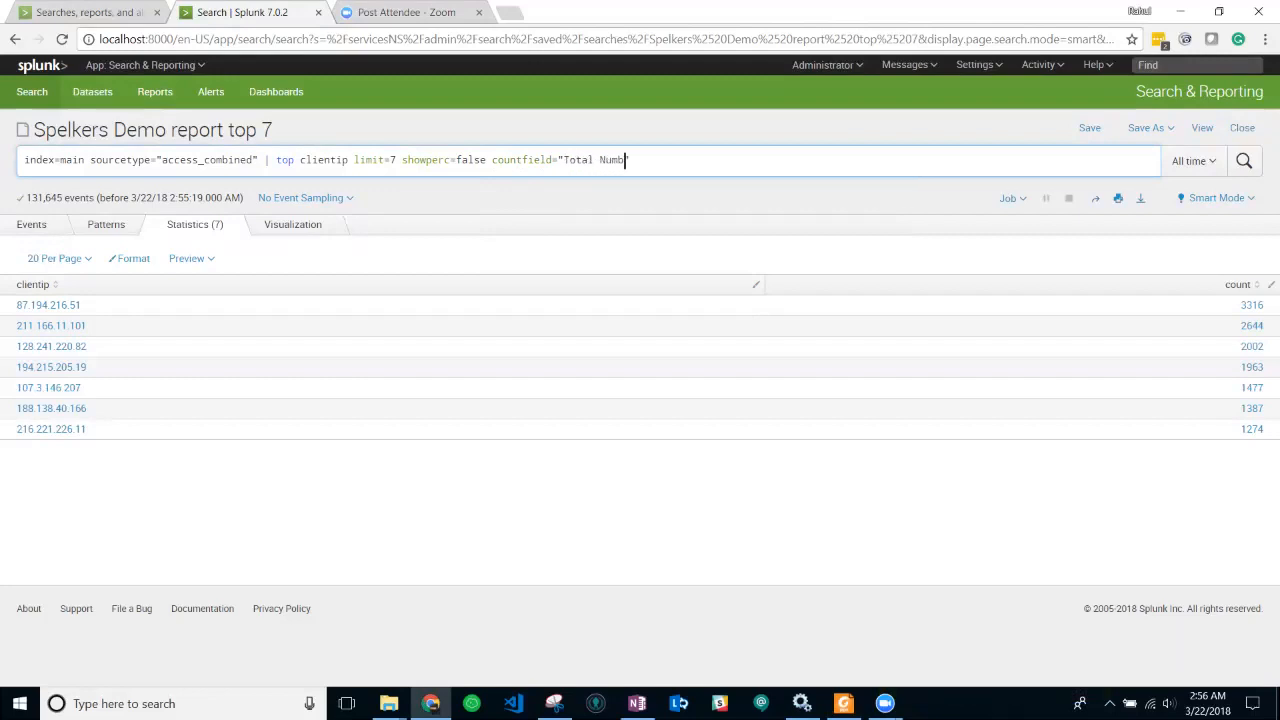
pyautogui.write('Login')
pyautogui.press('BackSpace')
pyautogui.press('BackSpace')
pyautogui.write('n')
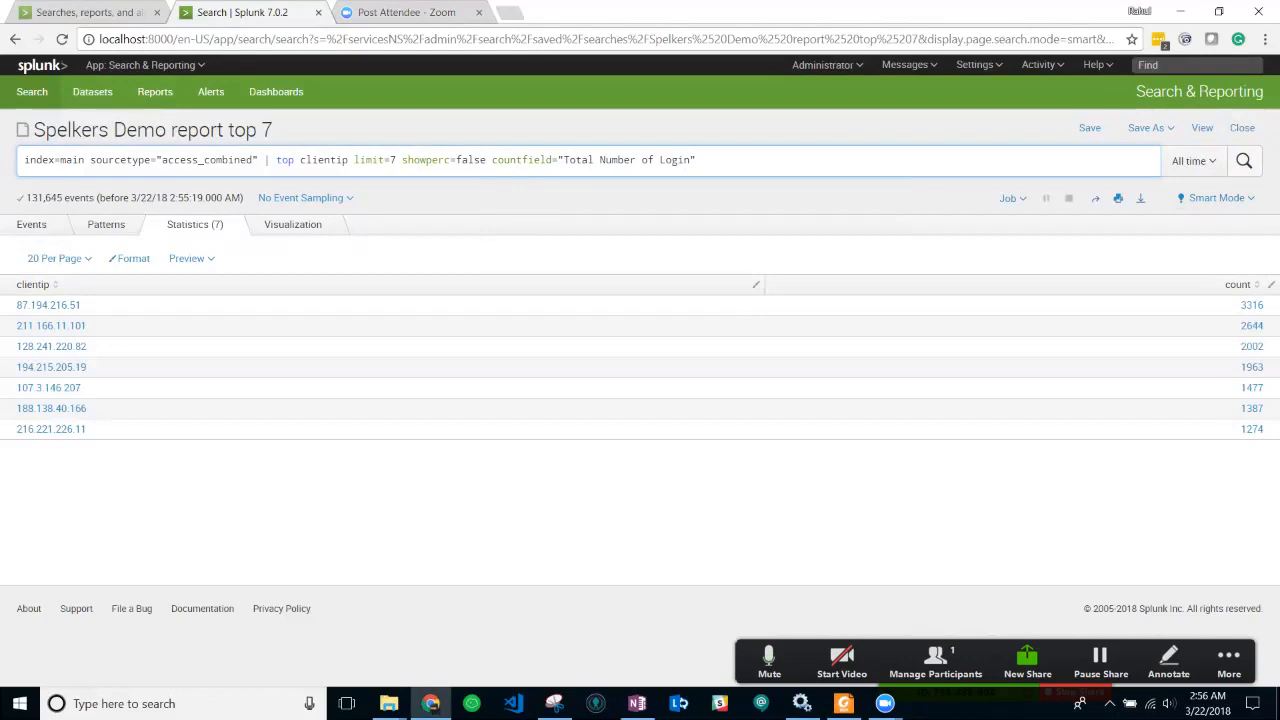
pyautogui.press('Return')
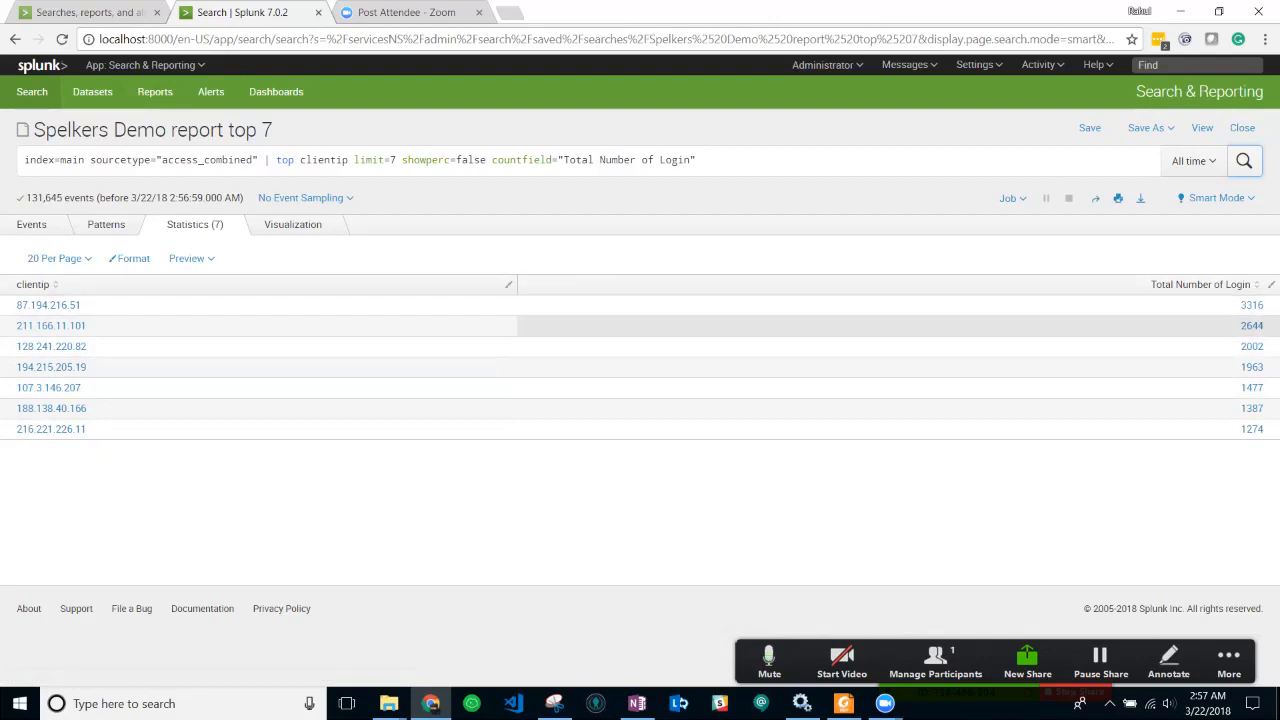
# - Check the TOP COMMAND slide, then return to the Spelkers Demo report top 7 in Splunk
pyautogui.hotkey('alt', 'Tab')
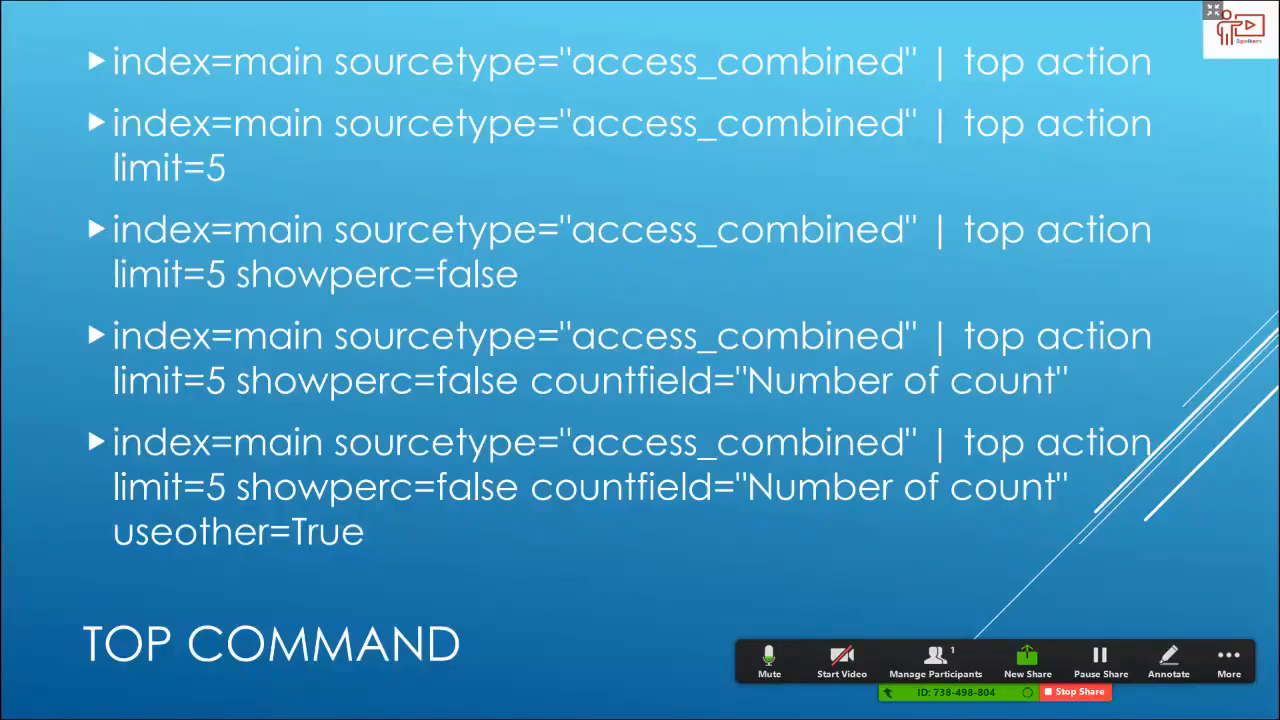
pyautogui.hotkey('alt', 'Tab')
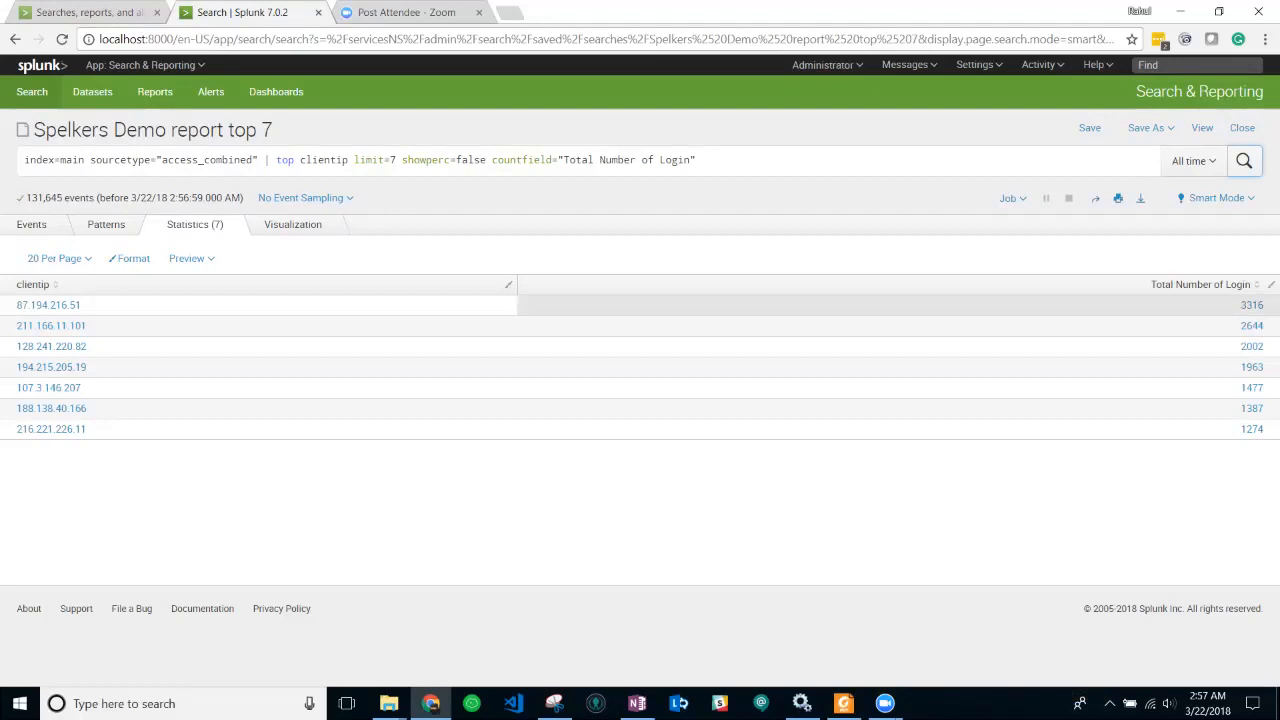
pyautogui.hotkey('alt', 'Tab')
pyautogui.hotkey('alt', 'Tab')
# - Append useother=true after the countfield argument and run the search
pyautogui.click(698, 160)
pyautogui.write('user')
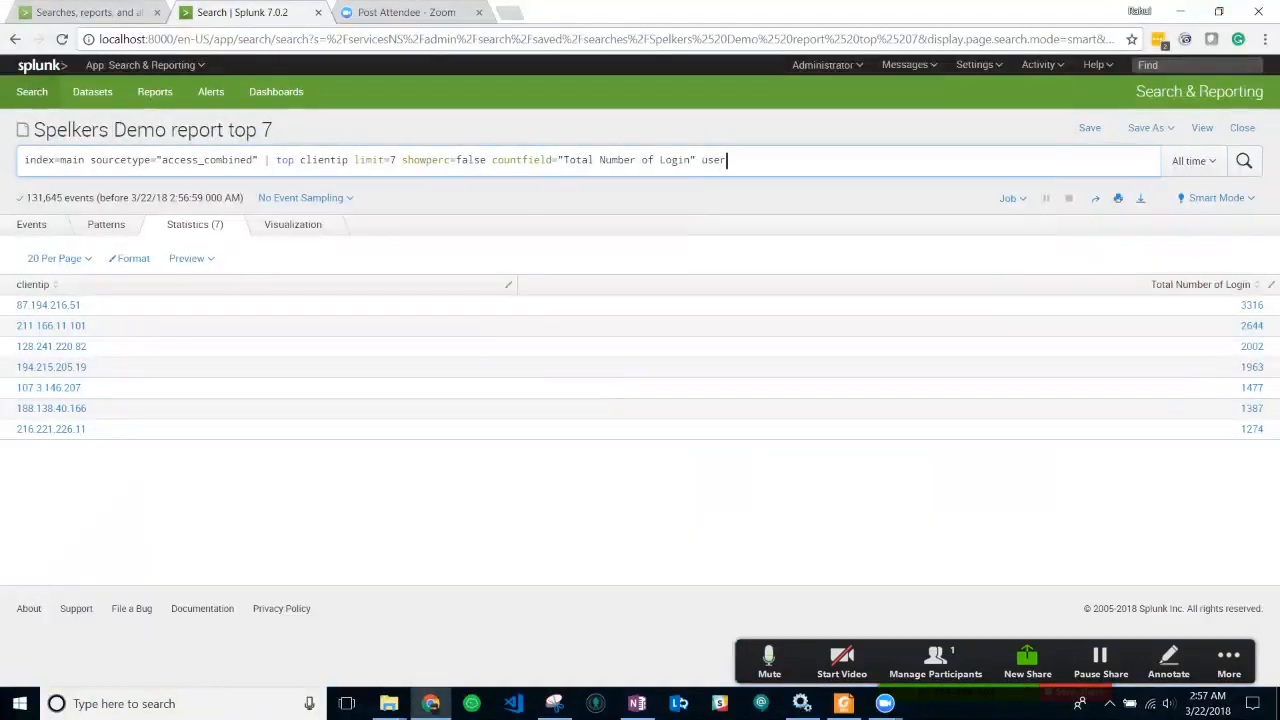
pyautogui.press('BackSpace')
pyautogui.press('Tab')
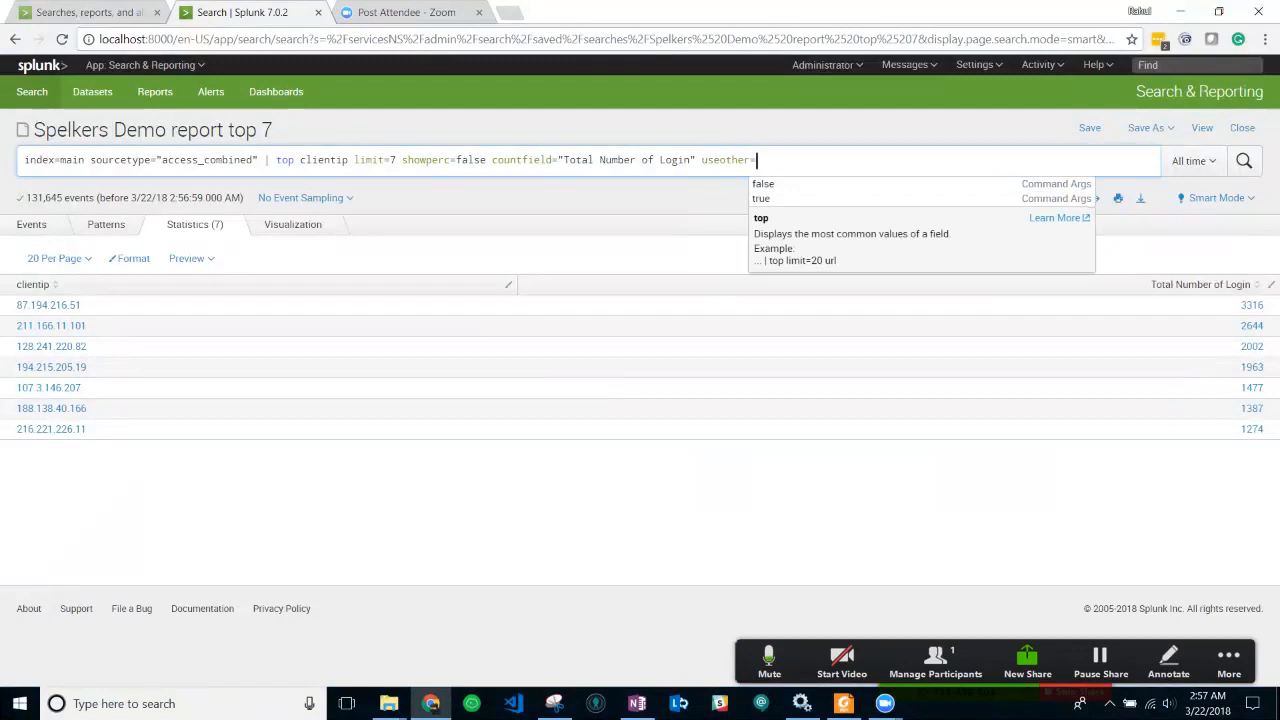
pyautogui.write('true')
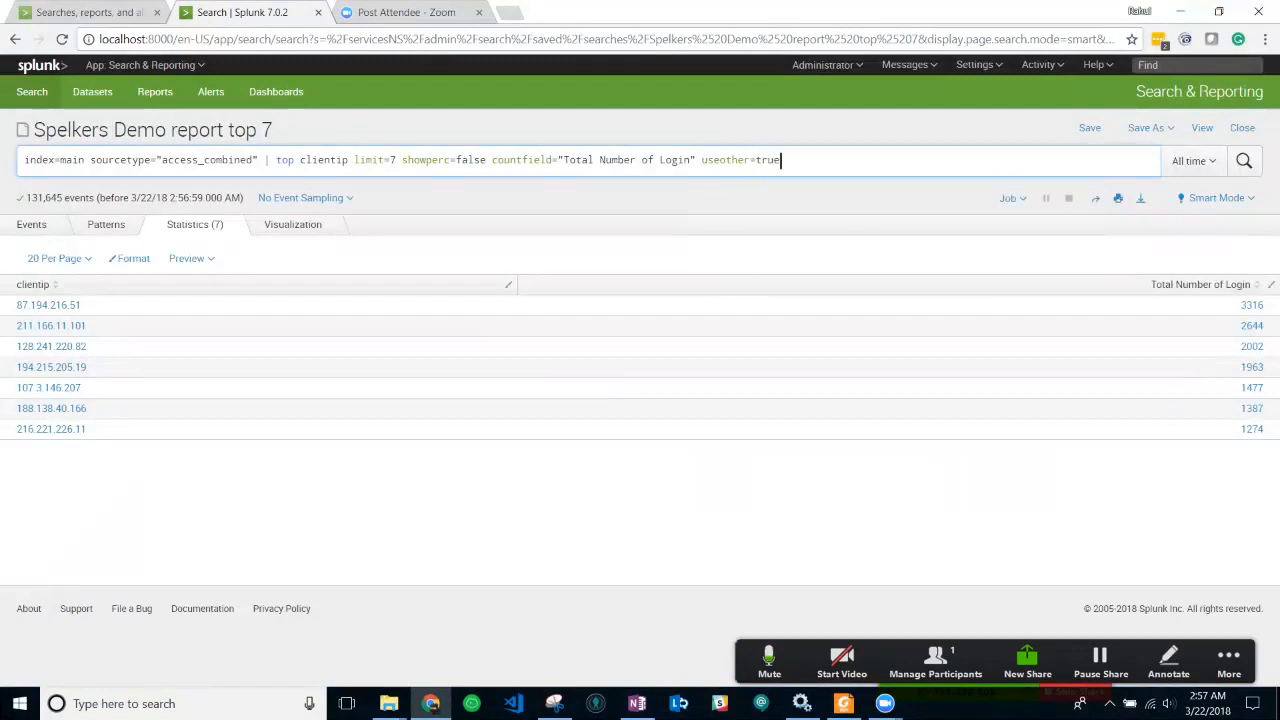
pyautogui.press('Return')
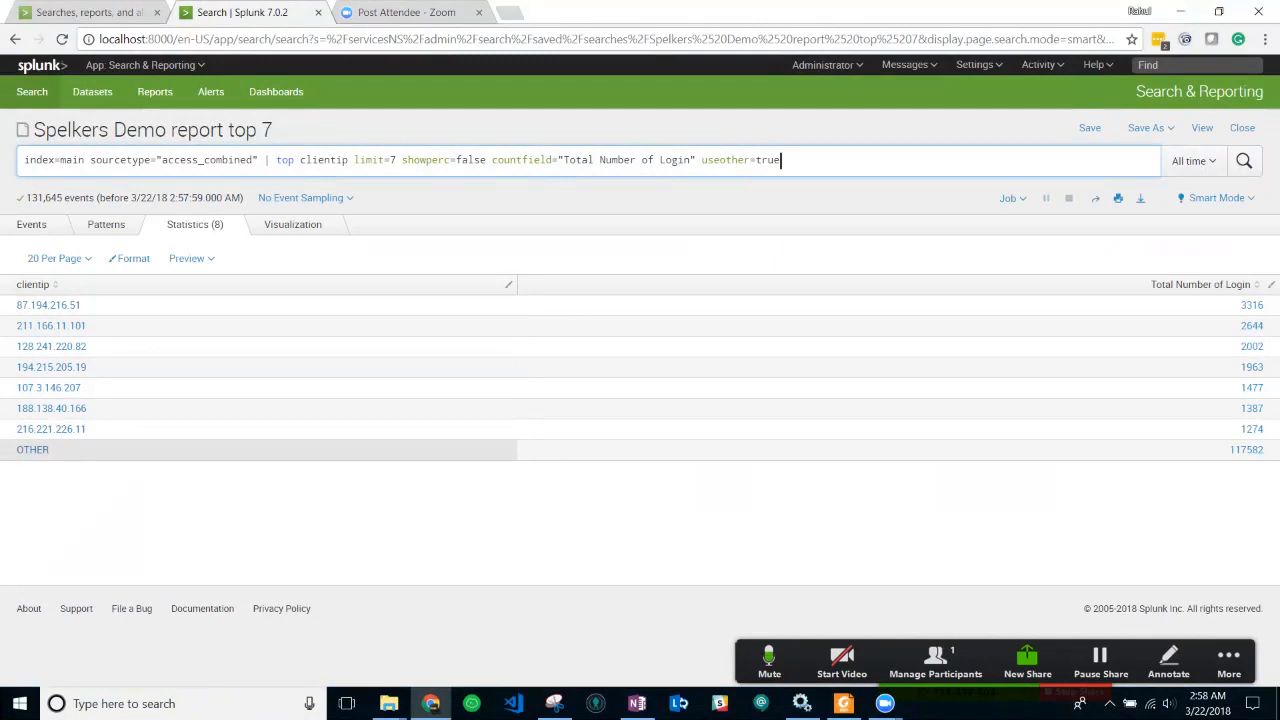
pyautogui.click(781, 160)
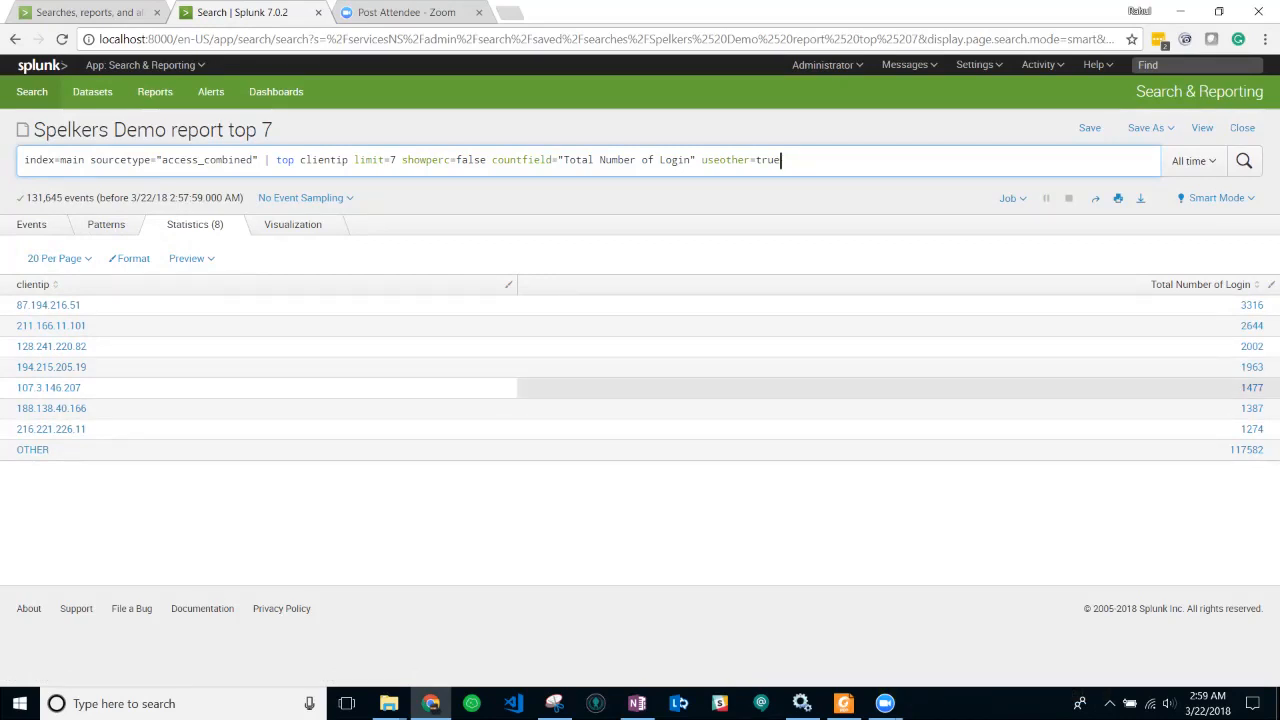
pyautogui.click(1244, 161)
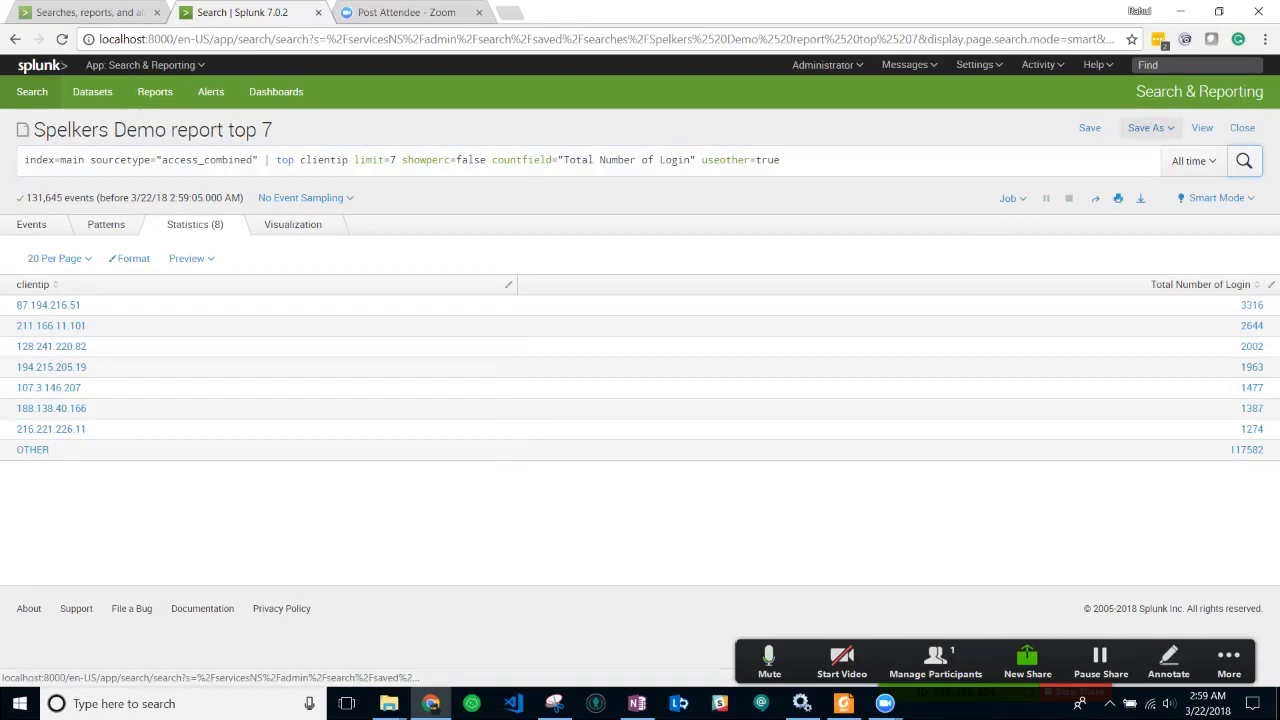
# - Start saving the search as a dashboard panel on a new dashboard
pyautogui.click(1150, 127)
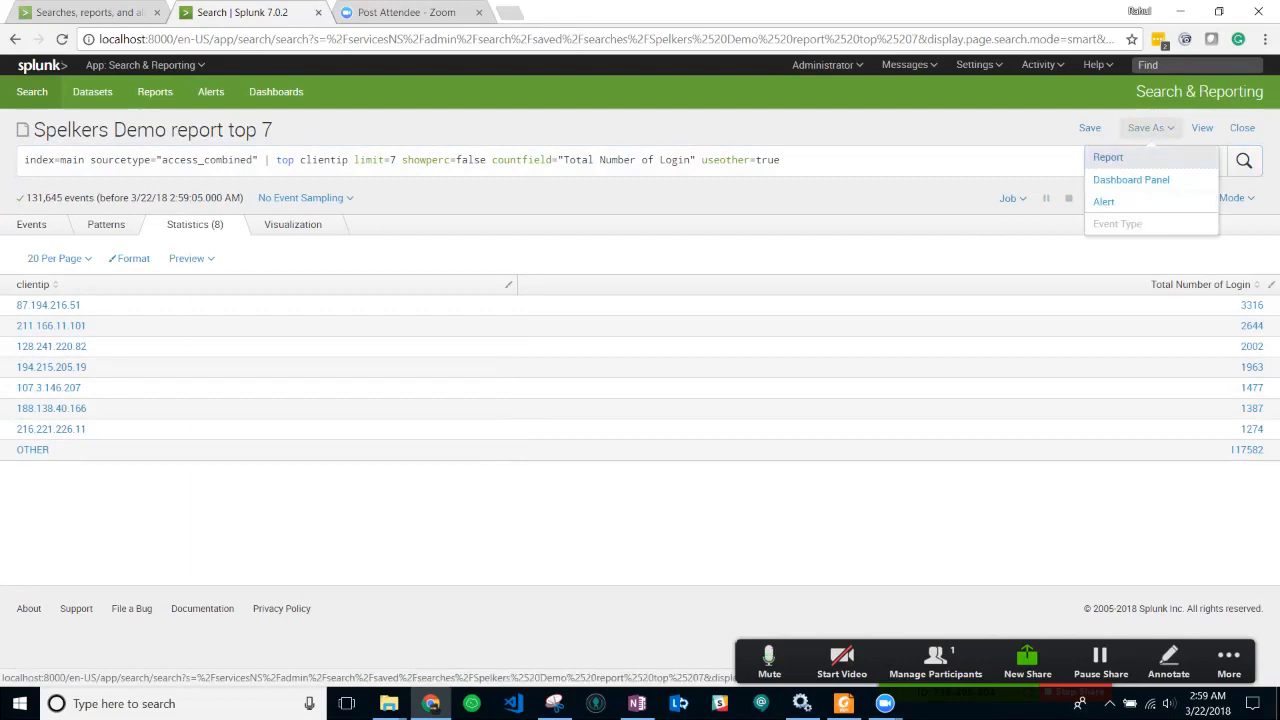
pyautogui.click(1131, 179)
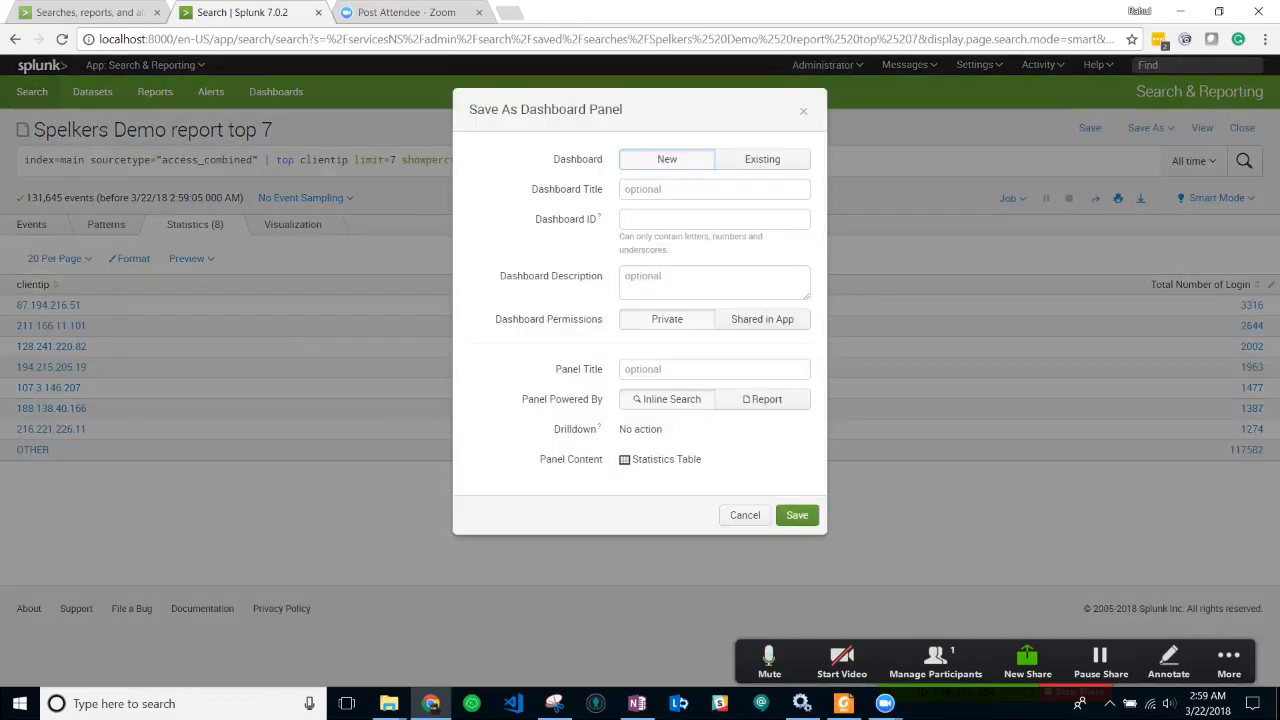
pyautogui.click(762, 159)
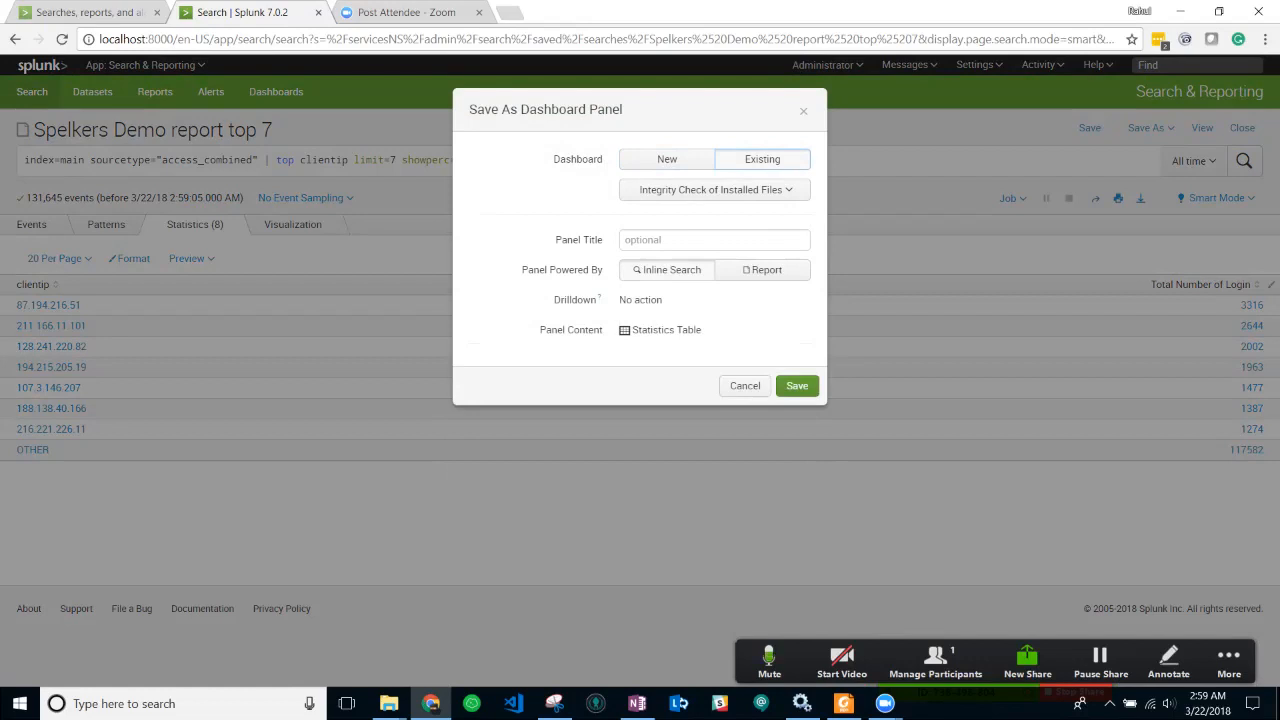
pyautogui.click(667, 159)
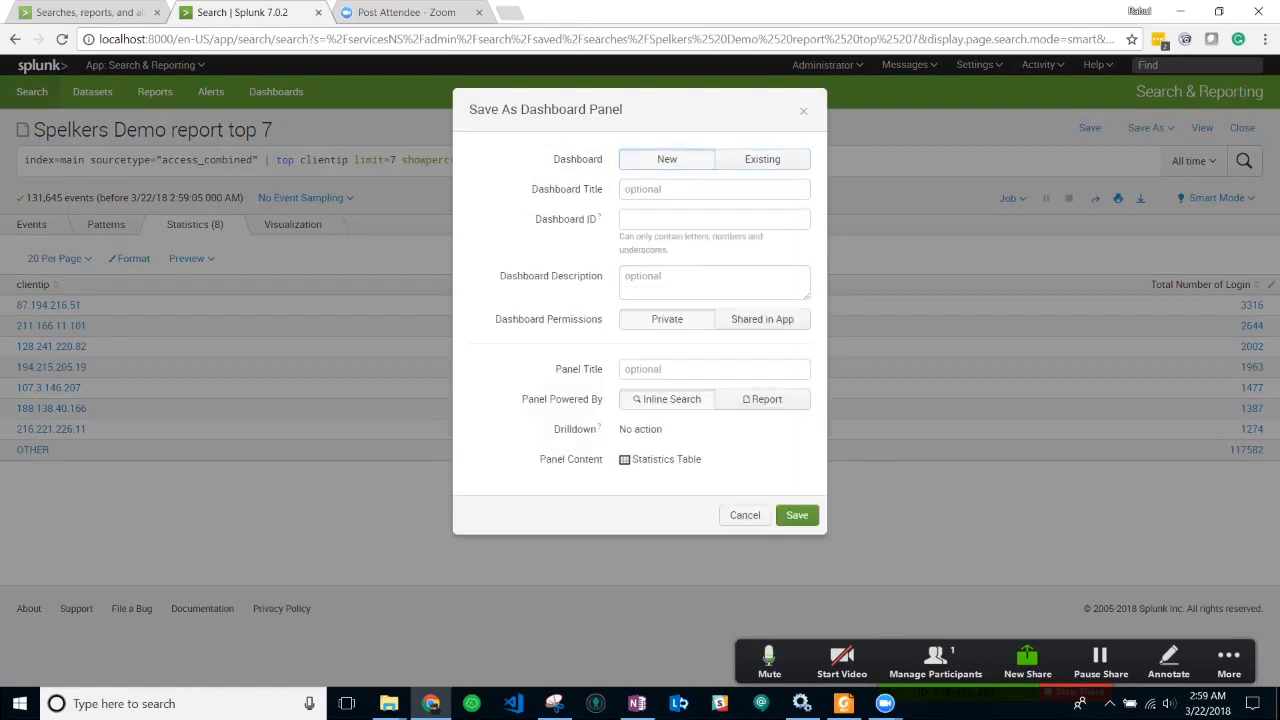
# - Title the new dashboard 'Spelkers Demo Dashboard' with description 'Spelkers'
pyautogui.click(714, 189)
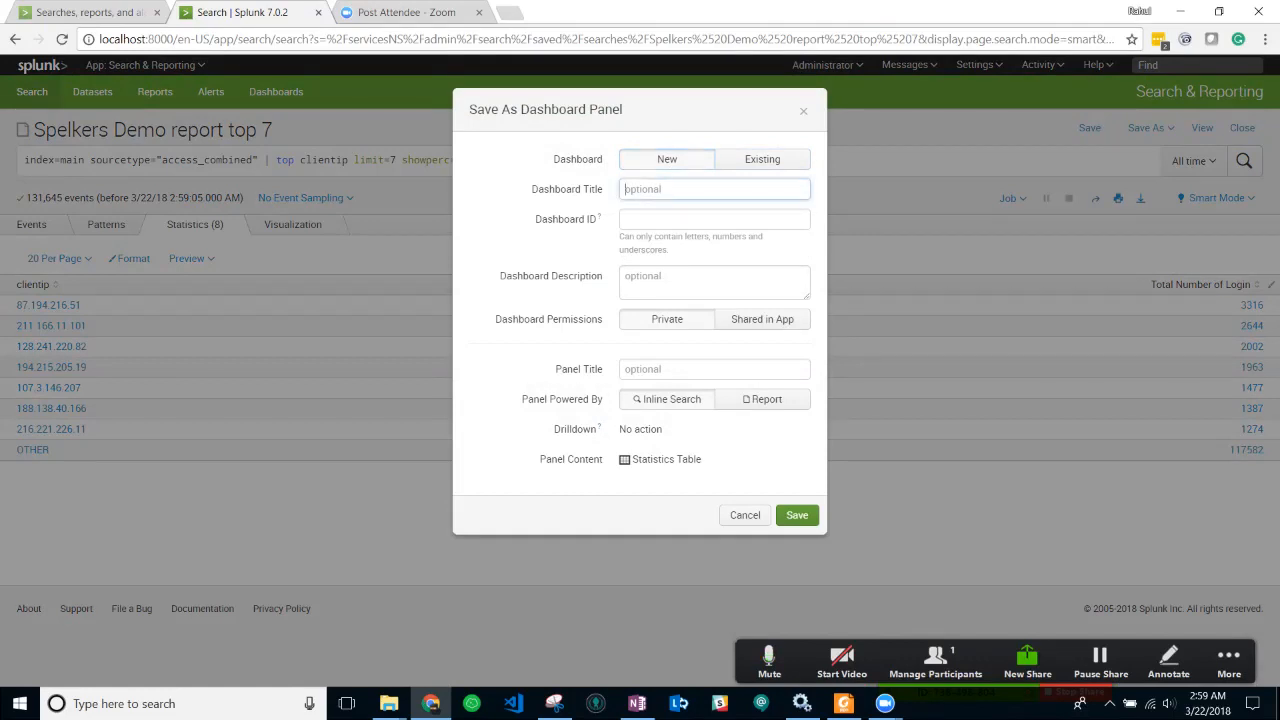
pyautogui.write('Spelkers Dem')
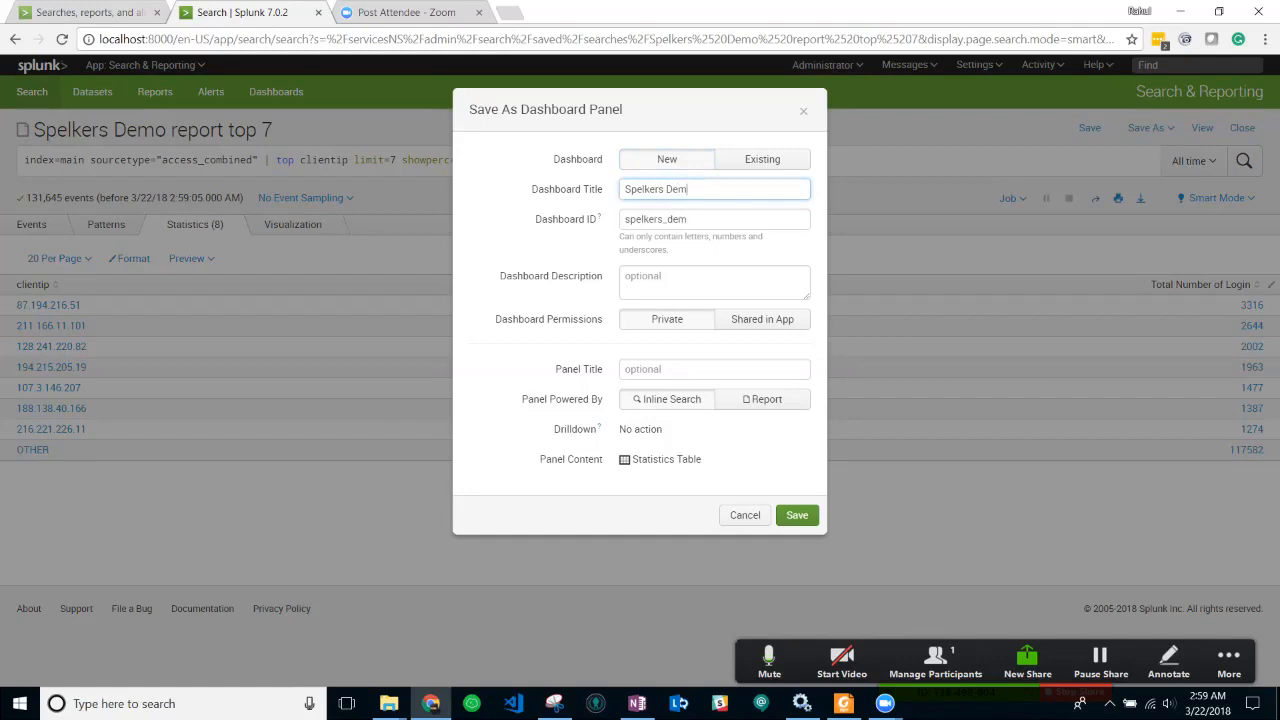
pyautogui.write('o Dashboard')
pyautogui.click(692, 279)
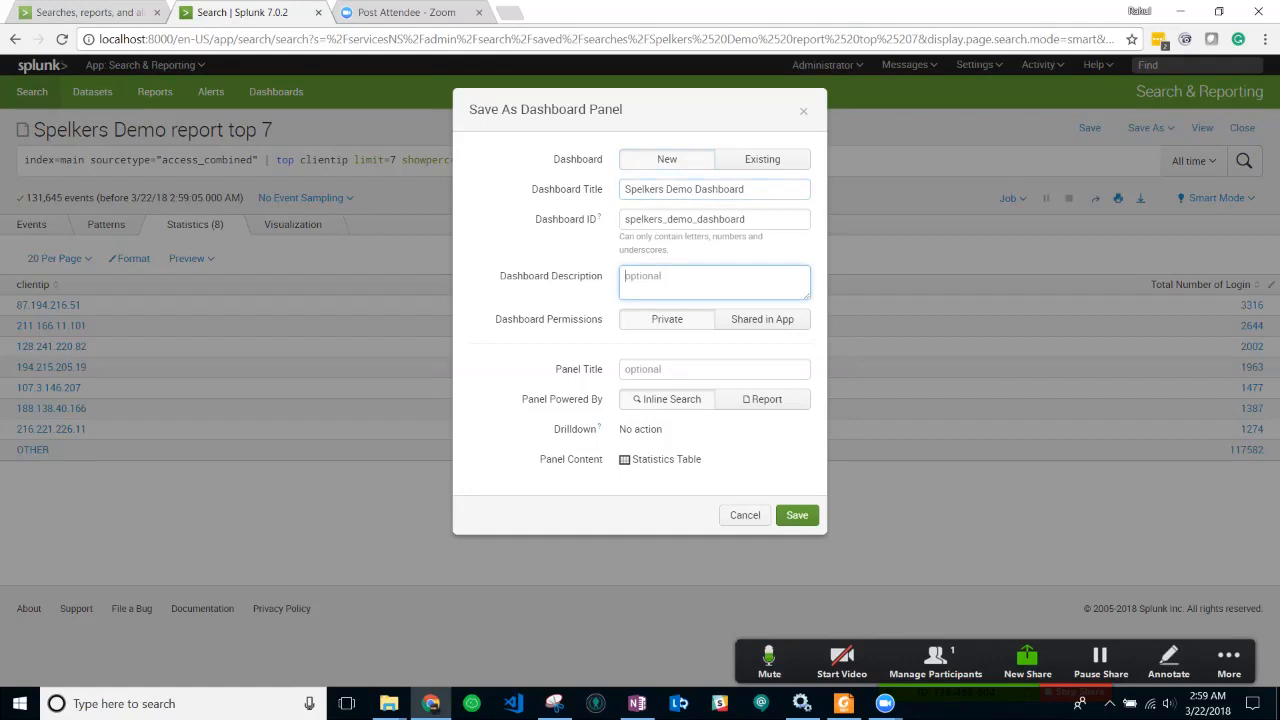
pyautogui.write('Spelkers')
pyautogui.press('Tab')
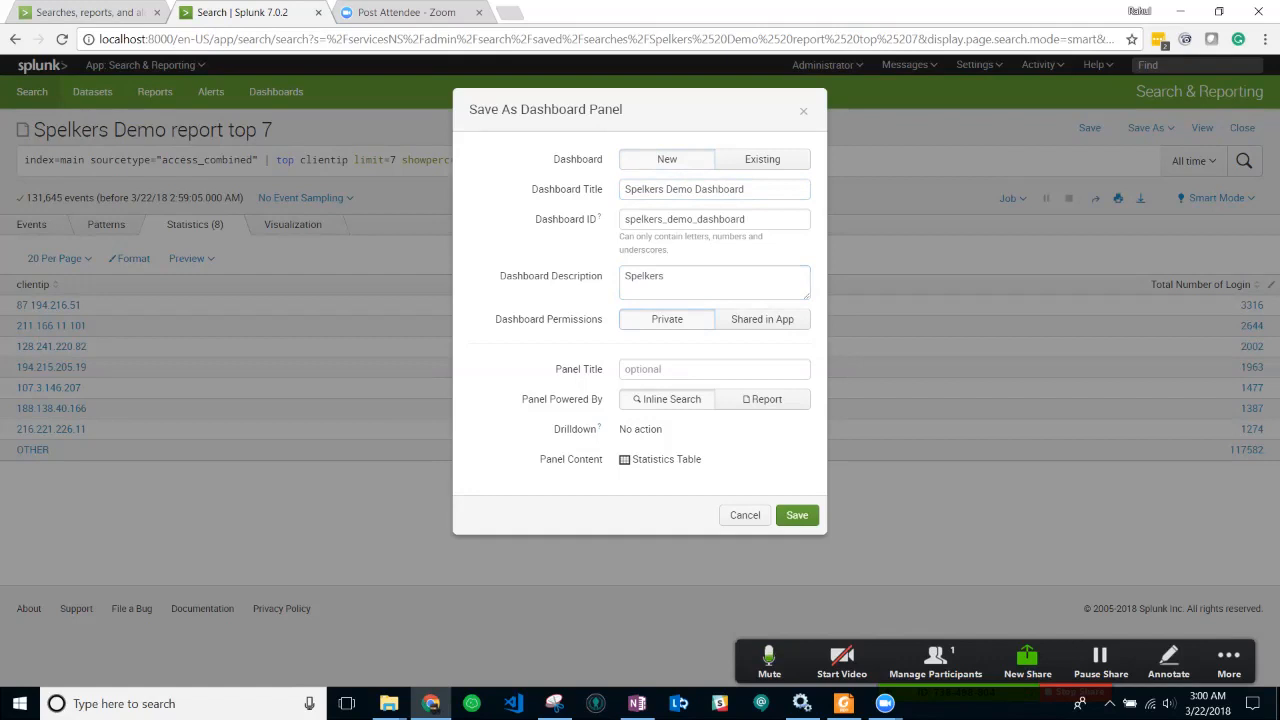
pyautogui.moveTo(746, 189); pyautogui.dragTo(623, 189)
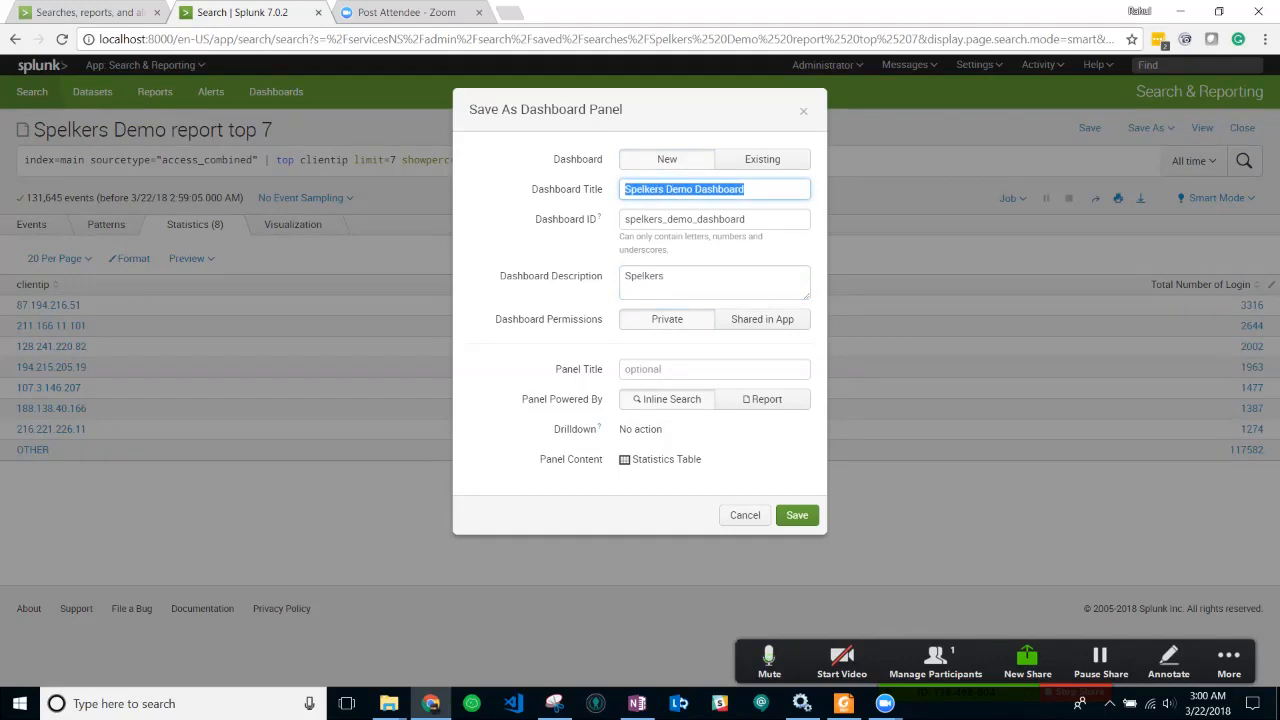
pyautogui.click(746, 189)
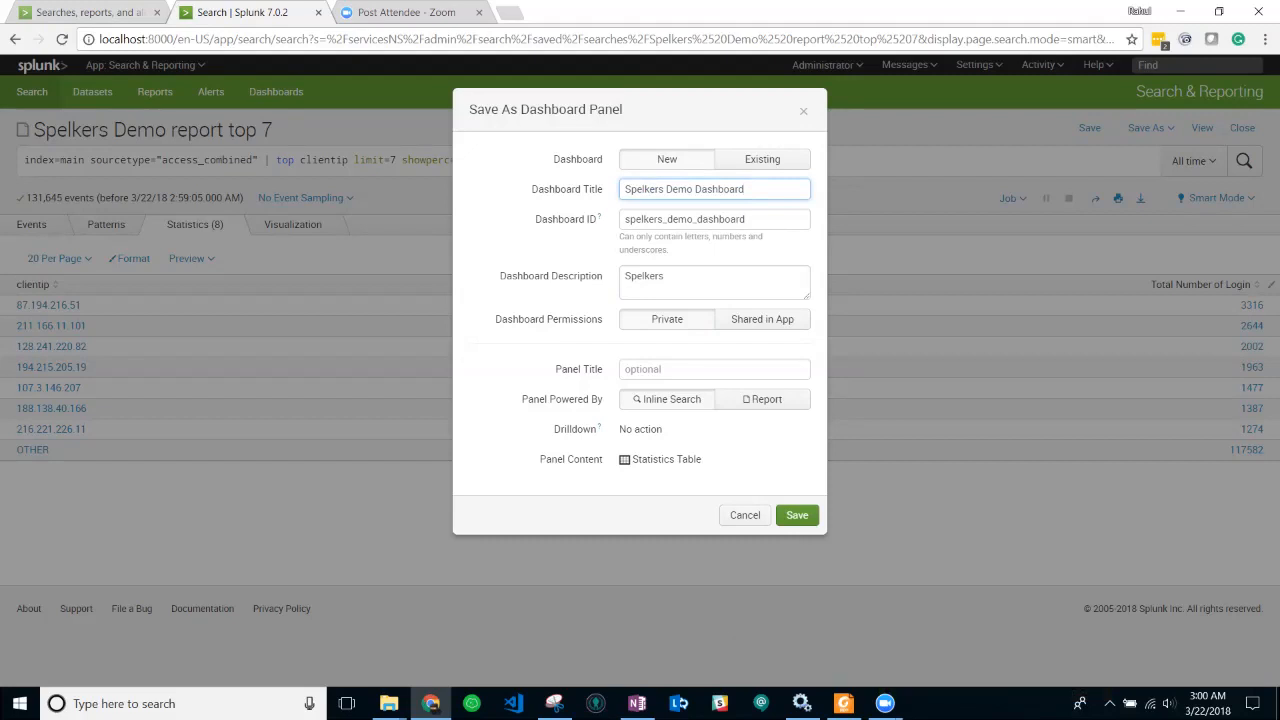
# - Name the panel 'Top 7 Users by Top Command' and save it
pyautogui.click(714, 369)
pyautogui.write('Top 7 Users')
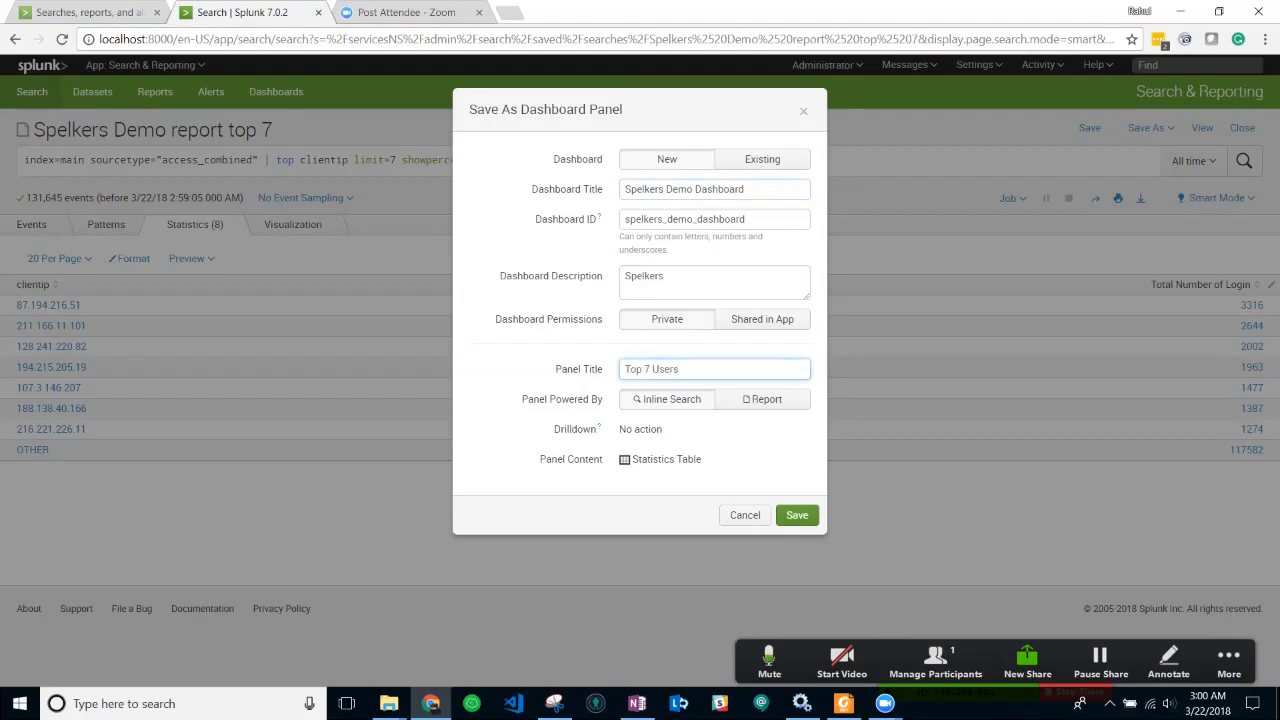
pyautogui.write(' by Top Command')
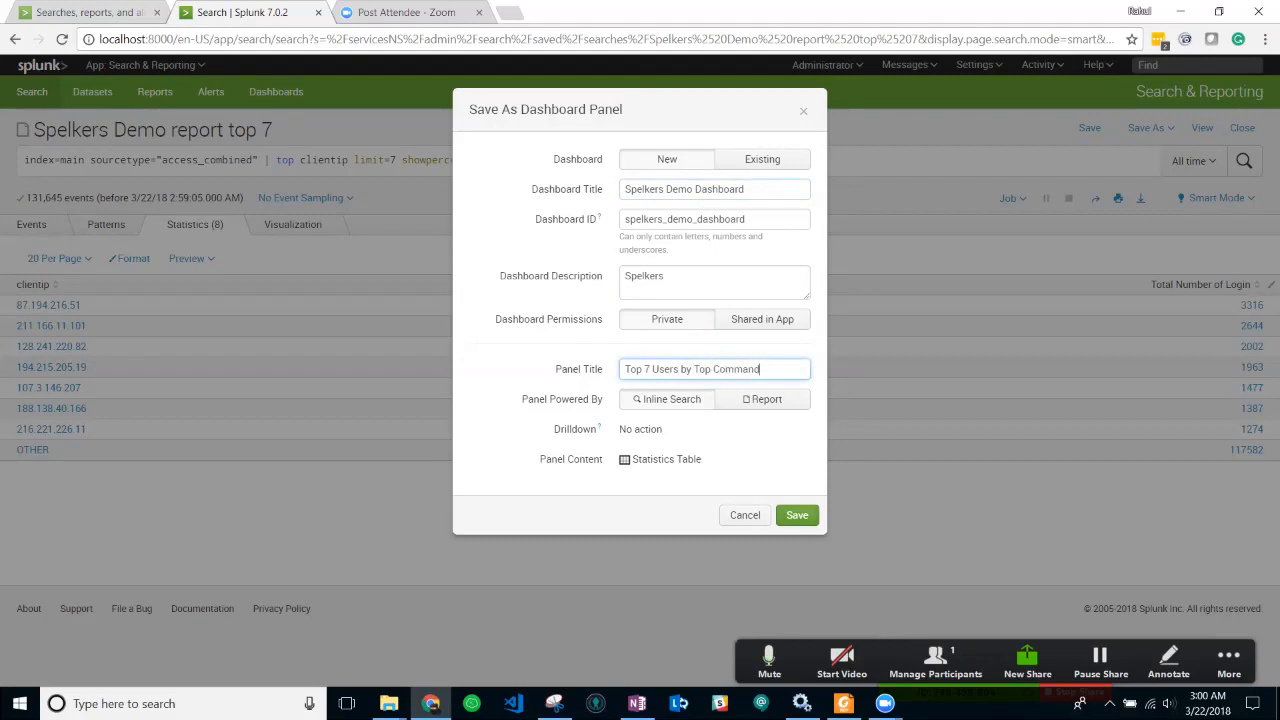
pyautogui.click(797, 515)
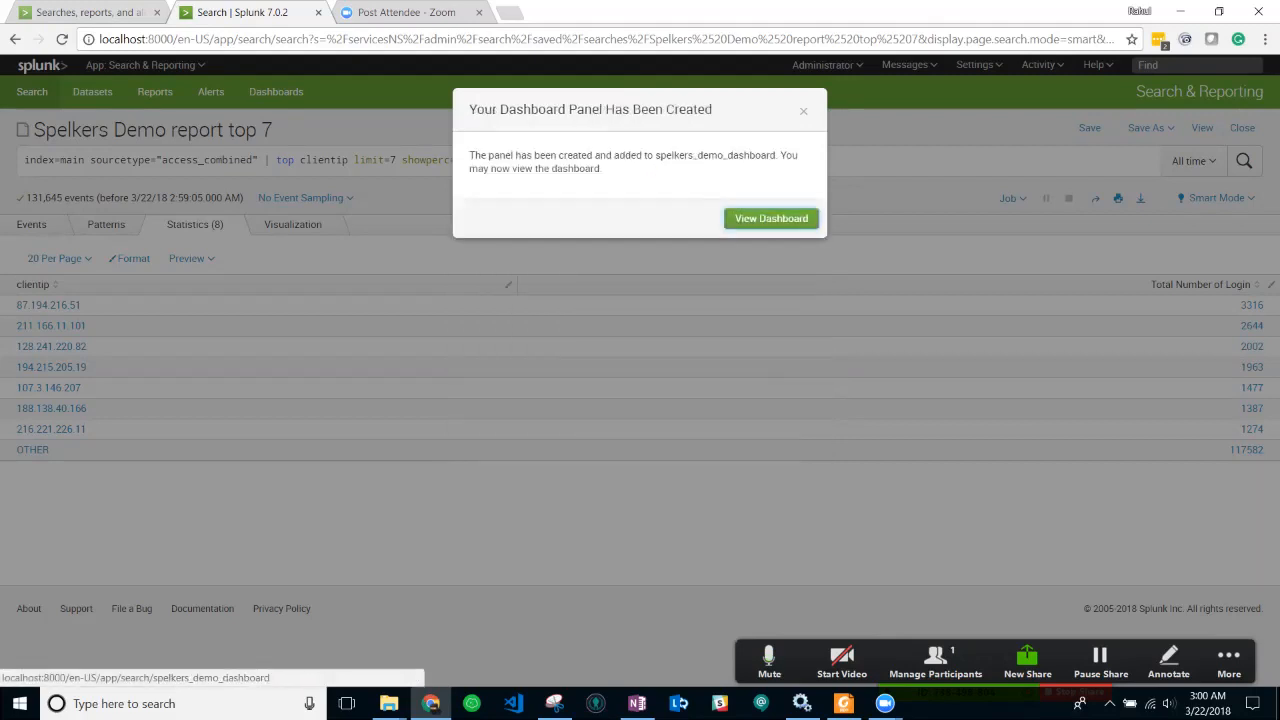
# - Dismiss the panel confirmation and advance the slideshow to the RARE COMMAND slide
pyautogui.click(803, 111)
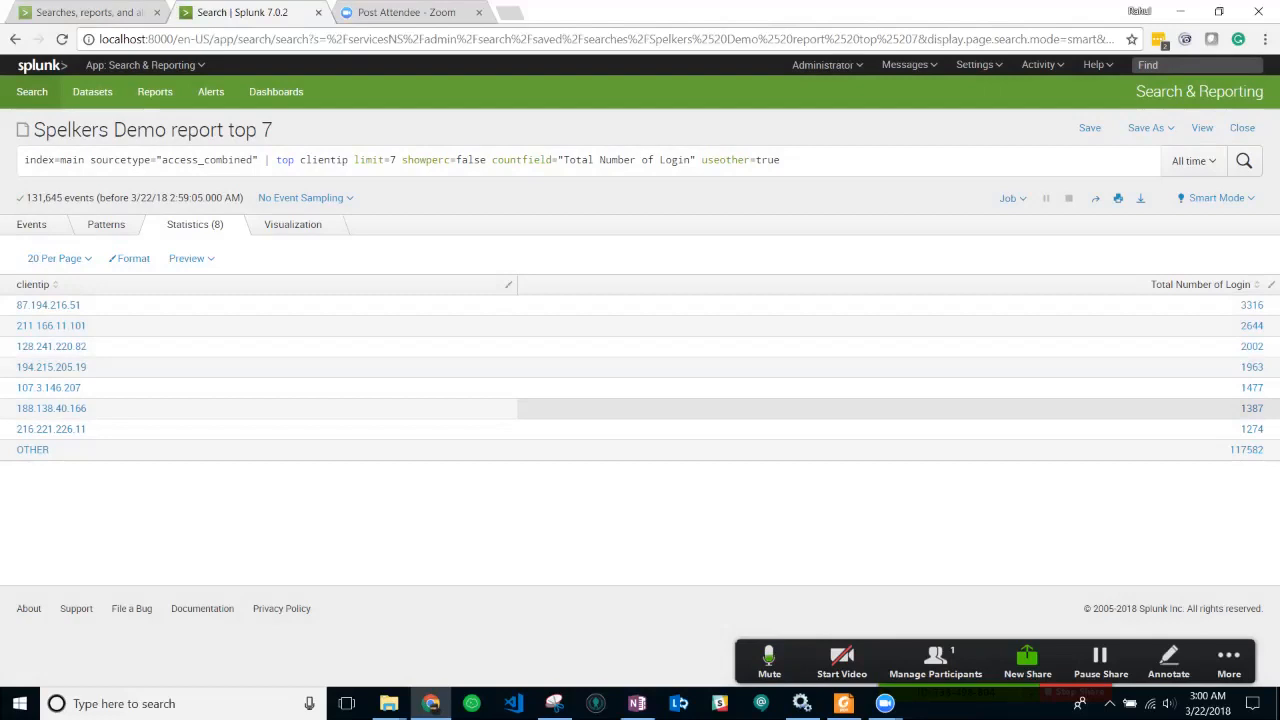
pyautogui.hotkey('alt', 'Tab')
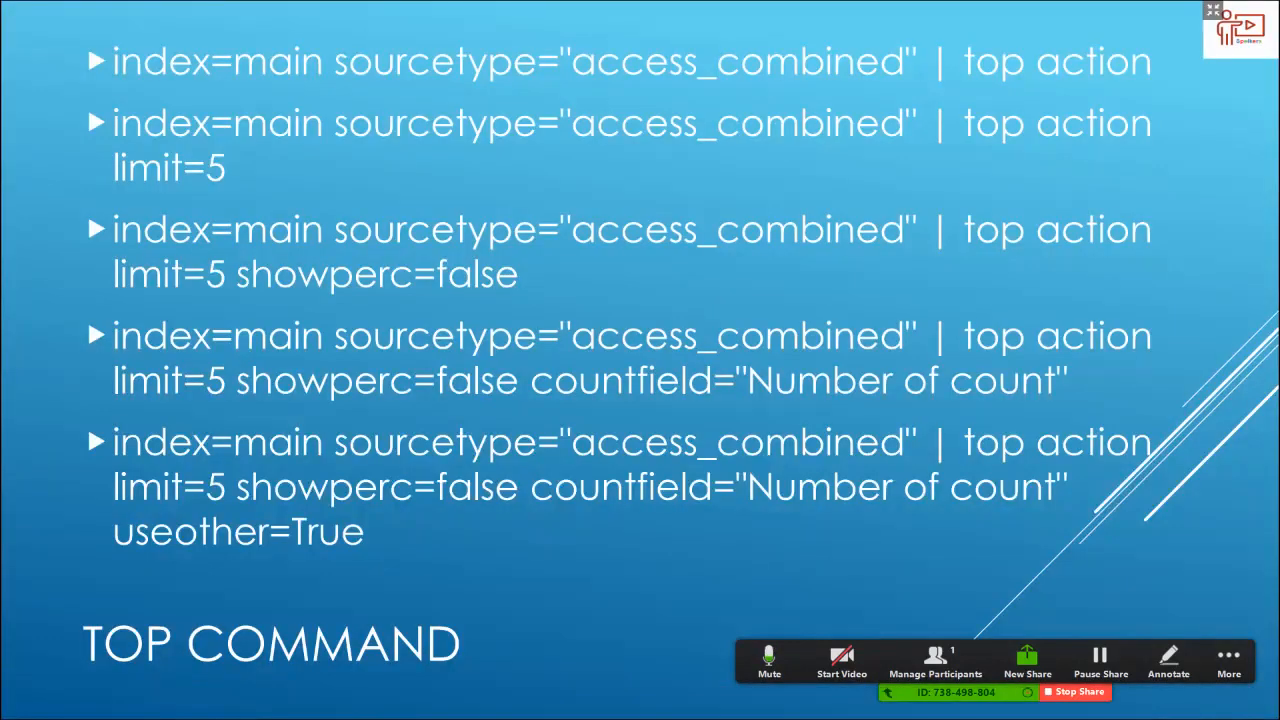
pyautogui.press('Right')
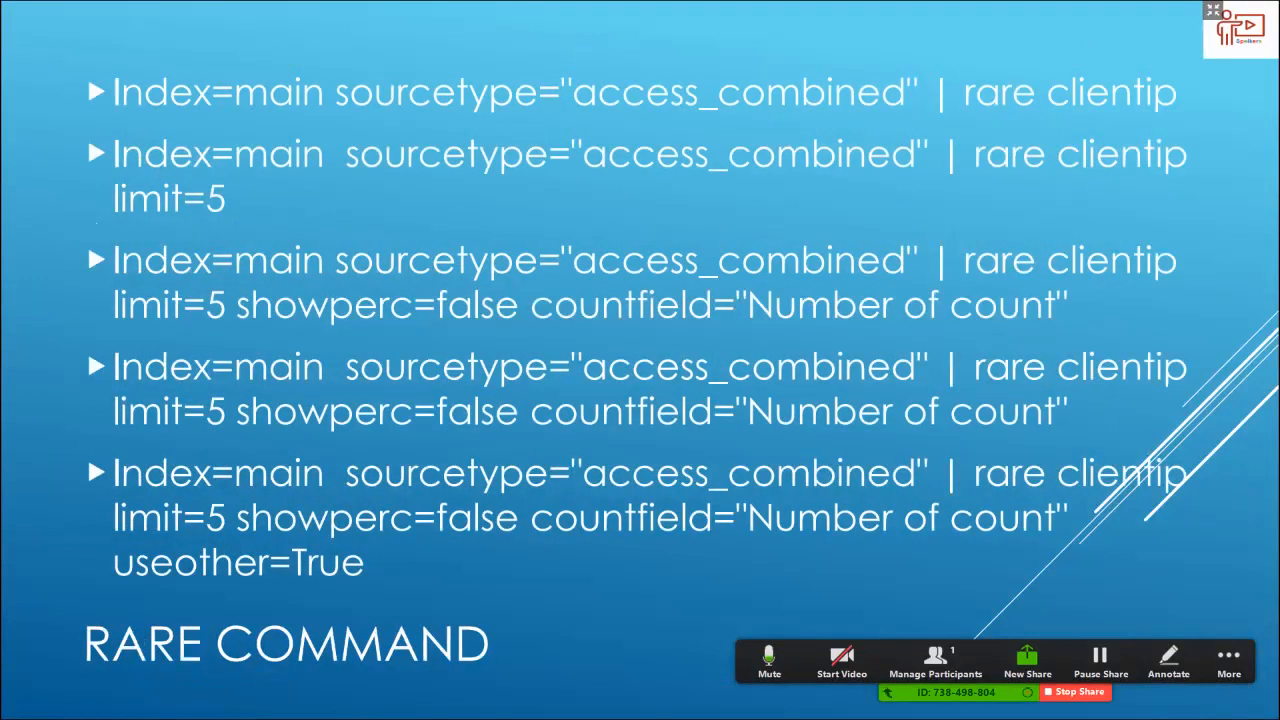
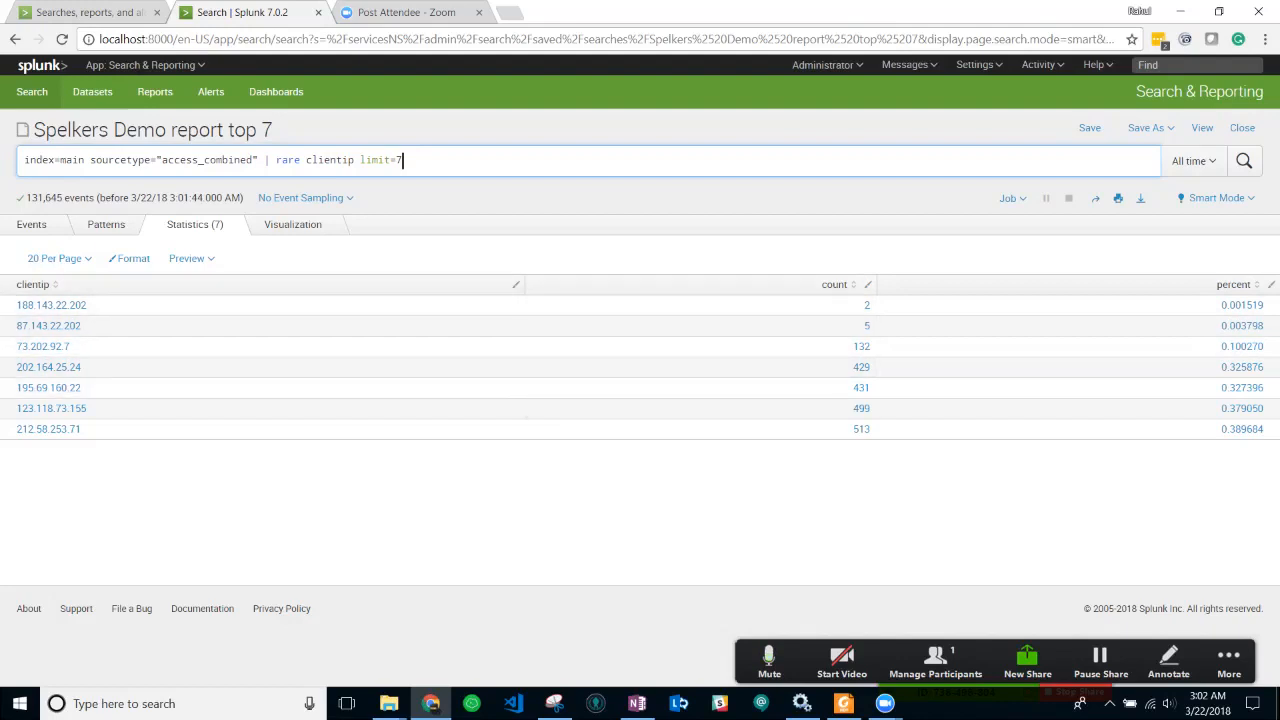
# - Glance at the Rare Command slide, then return to the seven rare client IP results
pyautogui.hotkey('alt', 'Tab')
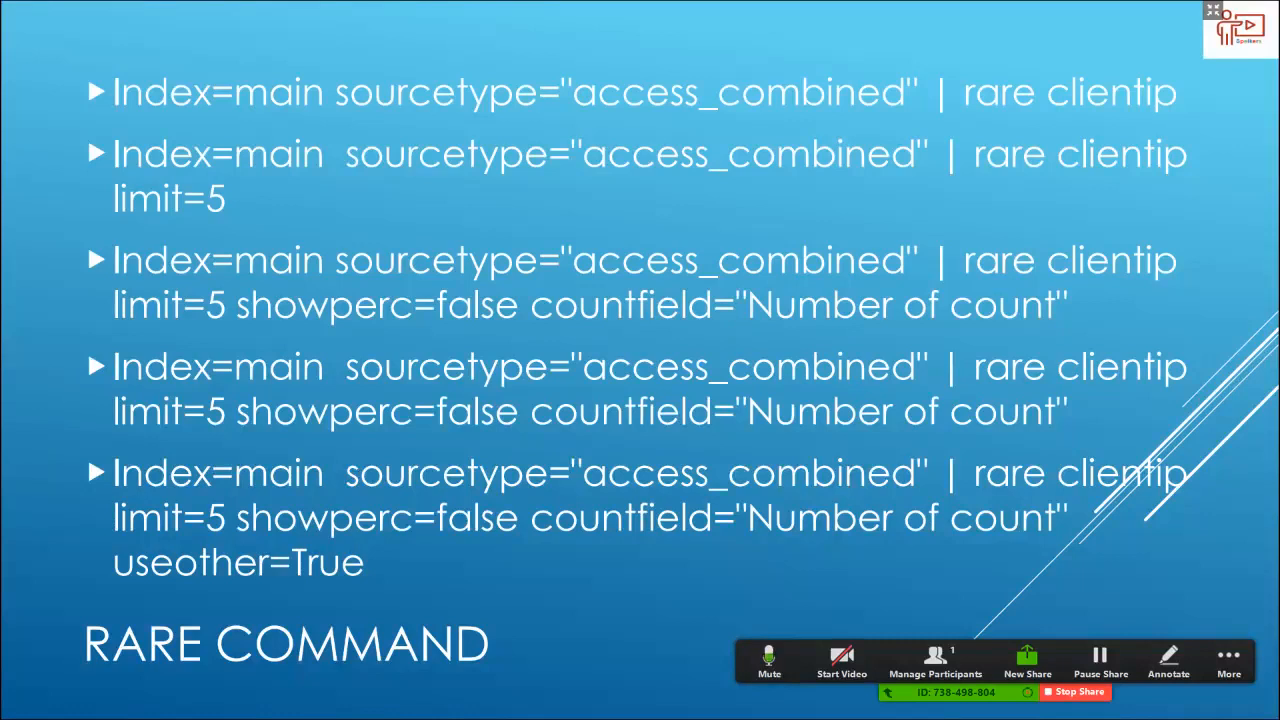
pyautogui.hotkey('alt', 'Tab')
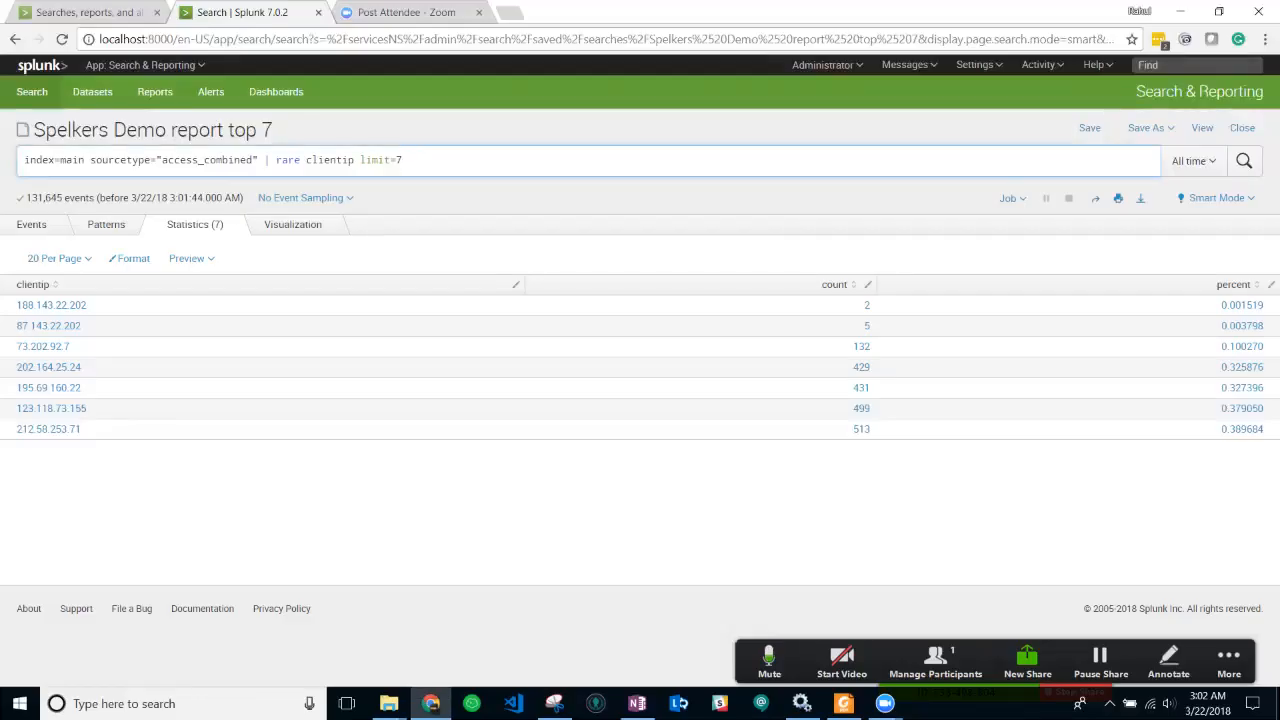
# - Add showperc=false to the rare clientip limit=7 search and rerun it to hide percentages
pyautogui.write('show')
pyautogui.press('Down')
pyautogui.press('Down')
pyautogui.press('Return')
pyautogui.write('f')
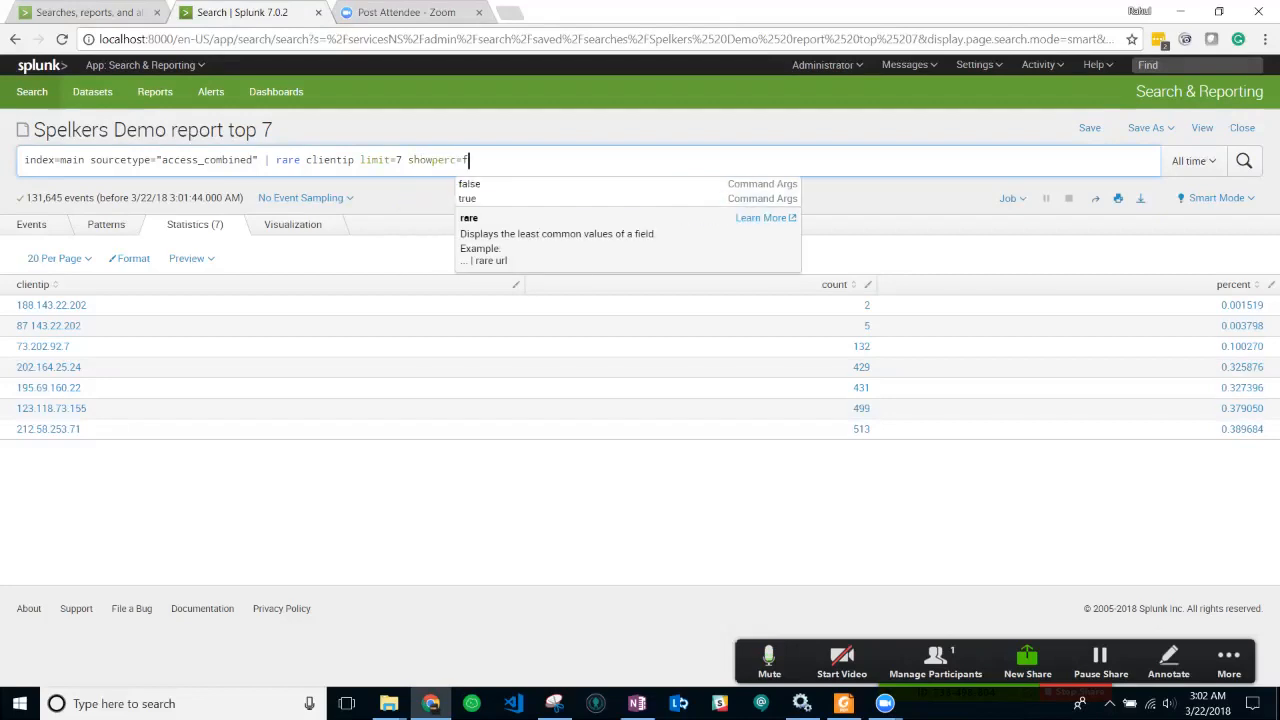
pyautogui.write('alse')
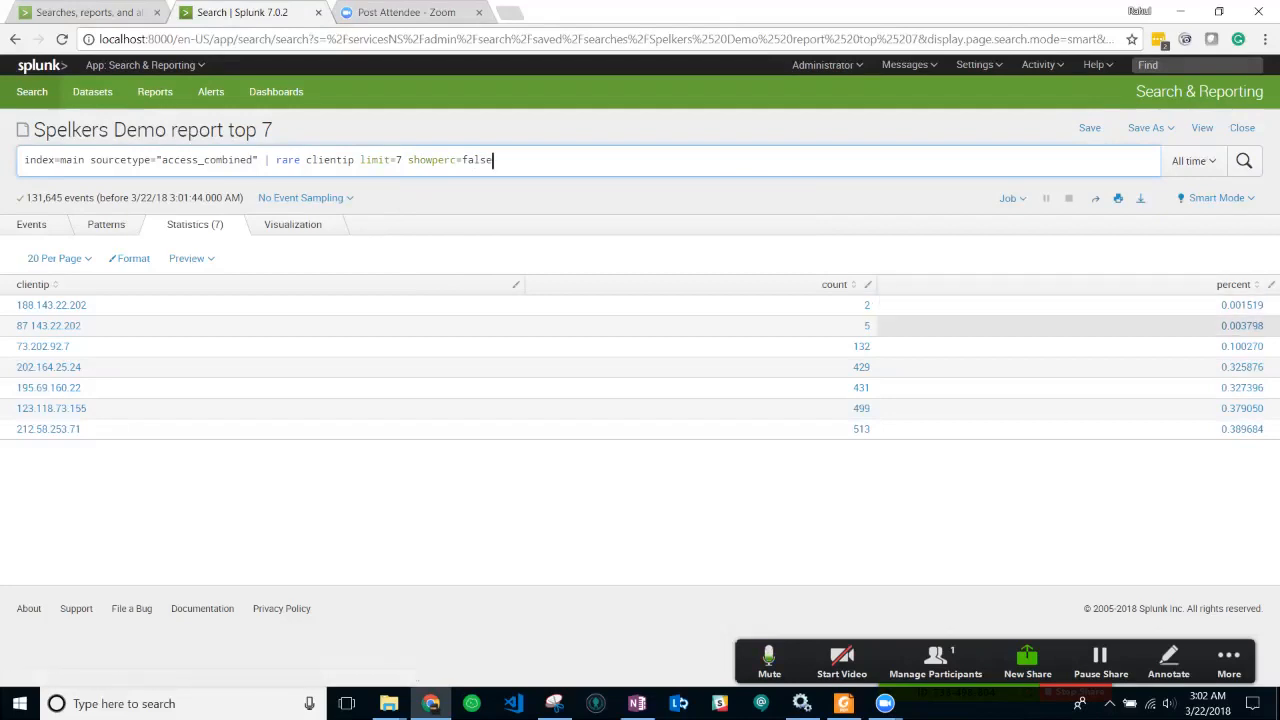
pyautogui.press('Return')
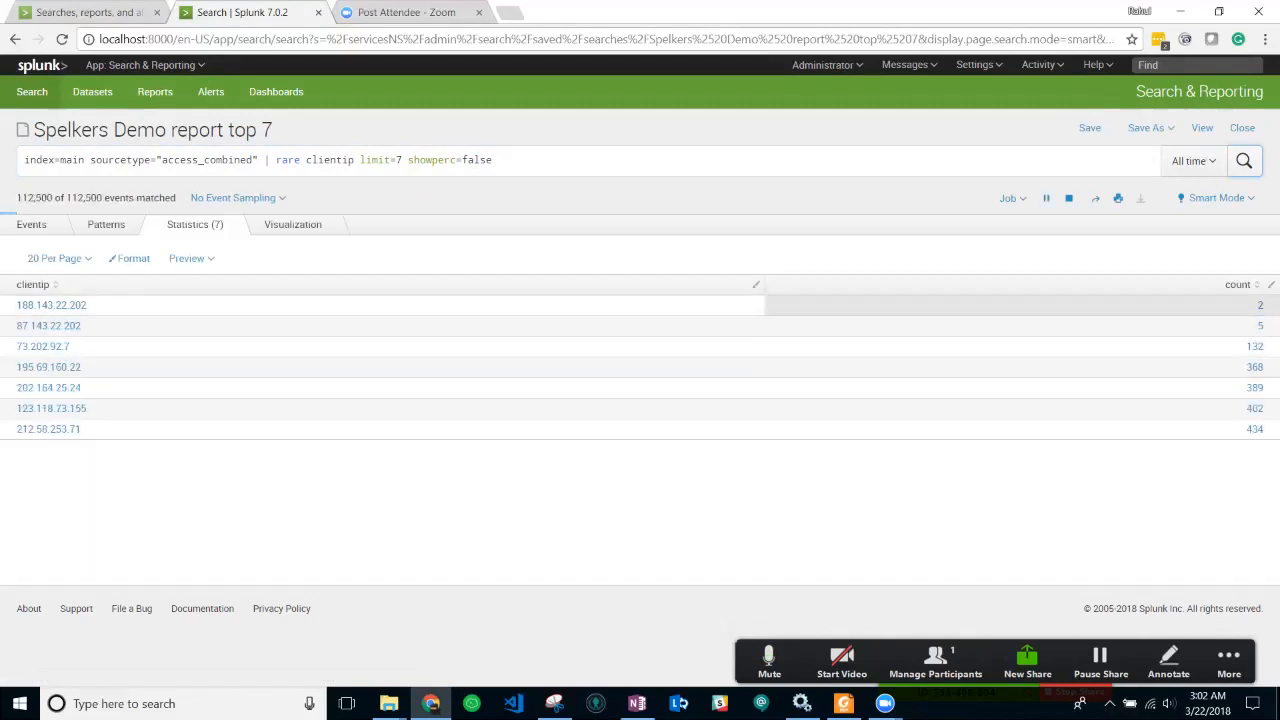
pyautogui.click(493, 160)
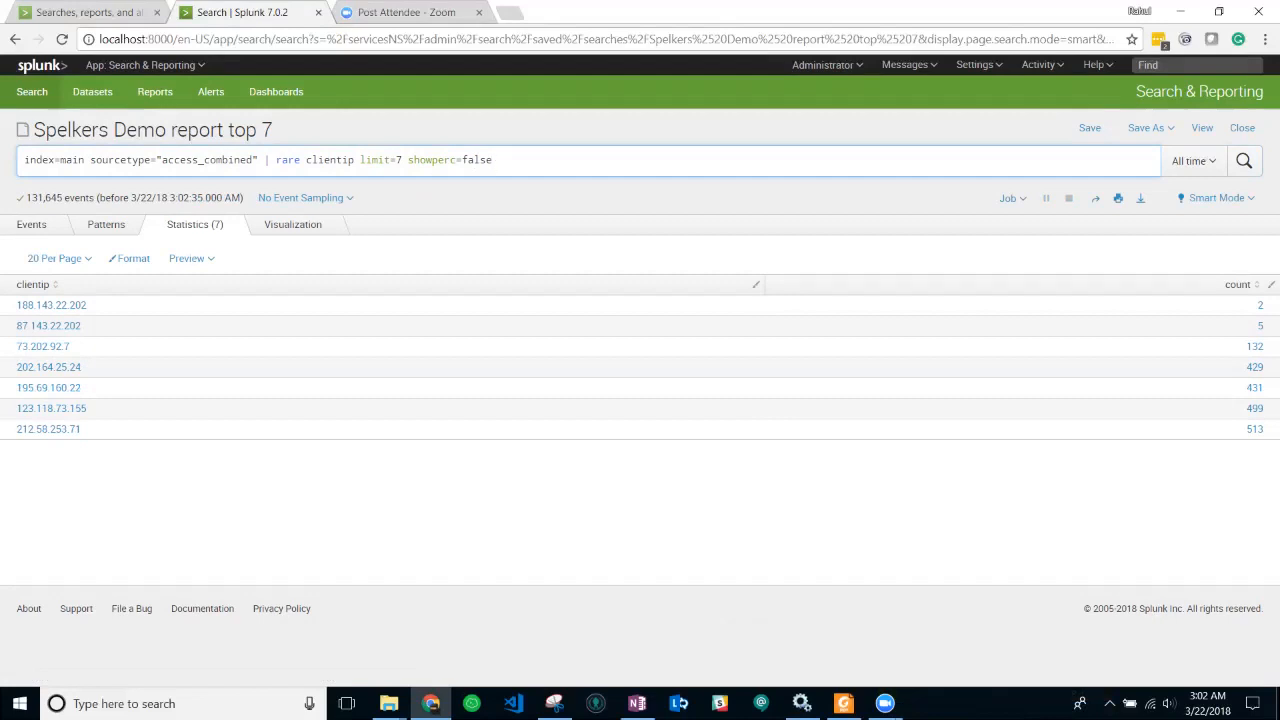
# - Append useother=true to get an OTHER row of 129634, then check the slide
pyautogui.write('use')
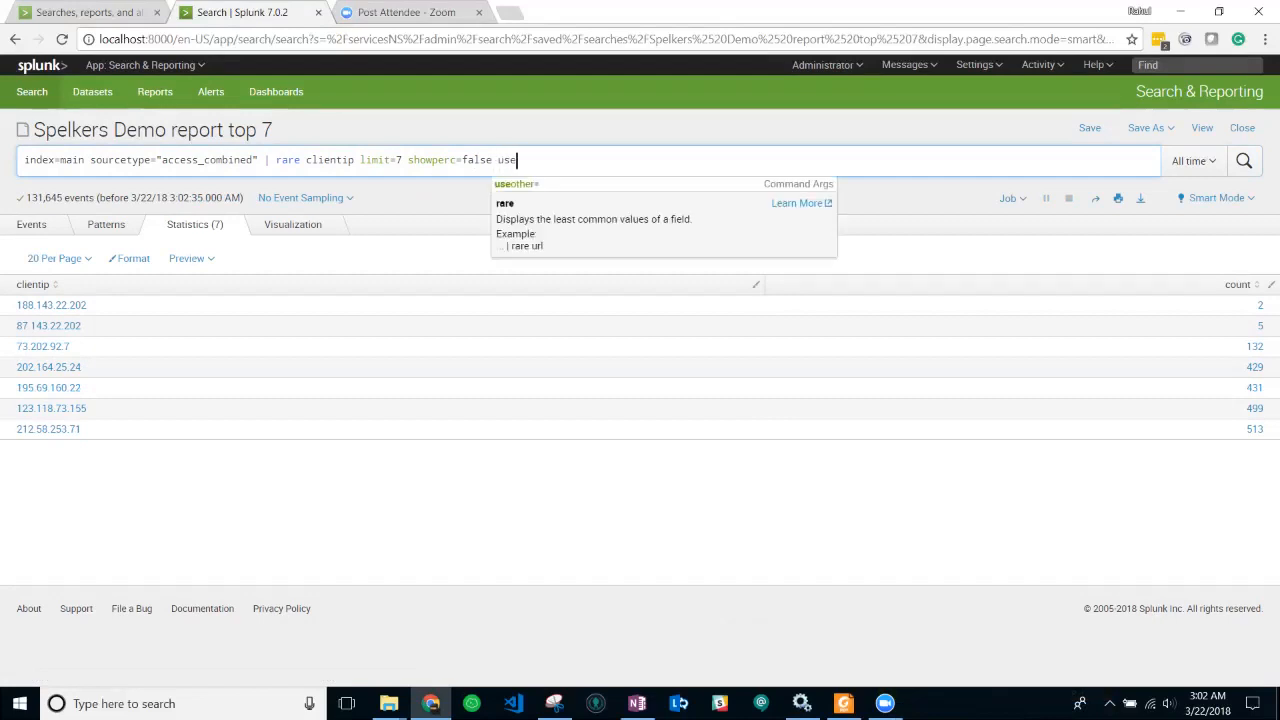
pyautogui.write('other=true')
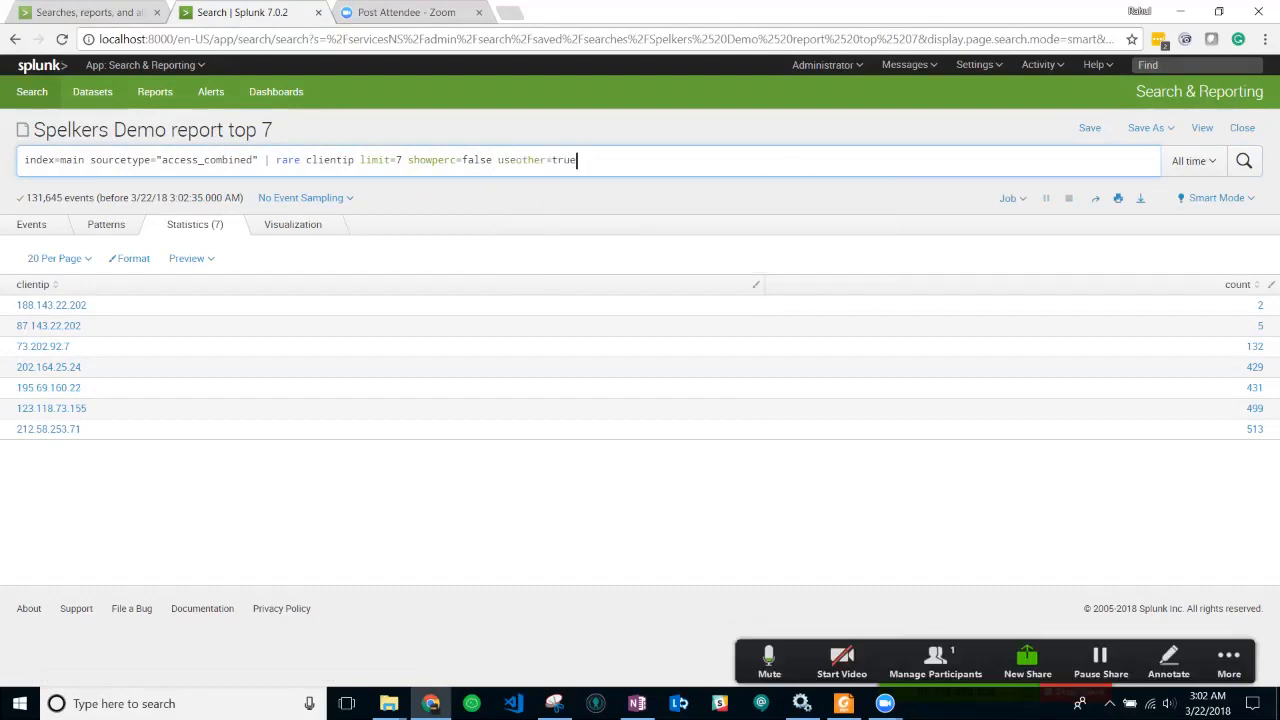
pyautogui.press('Return')
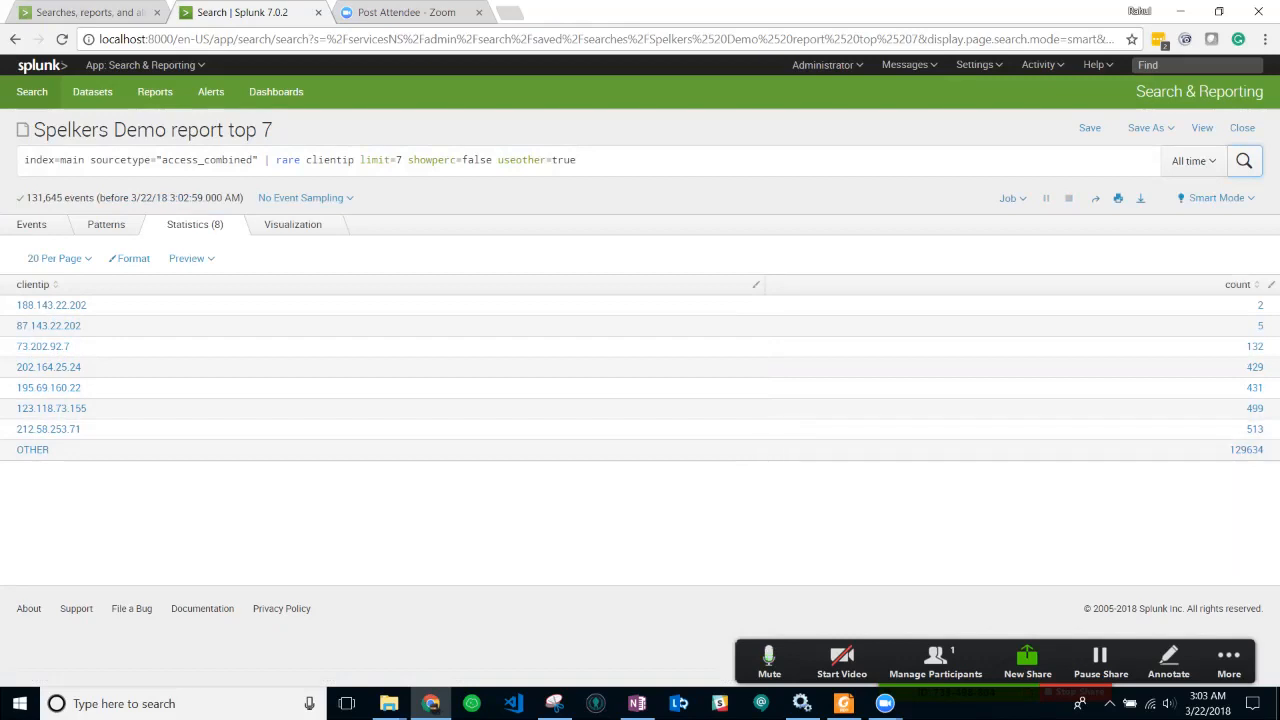
pyautogui.hotkey('alt', 'Tab')
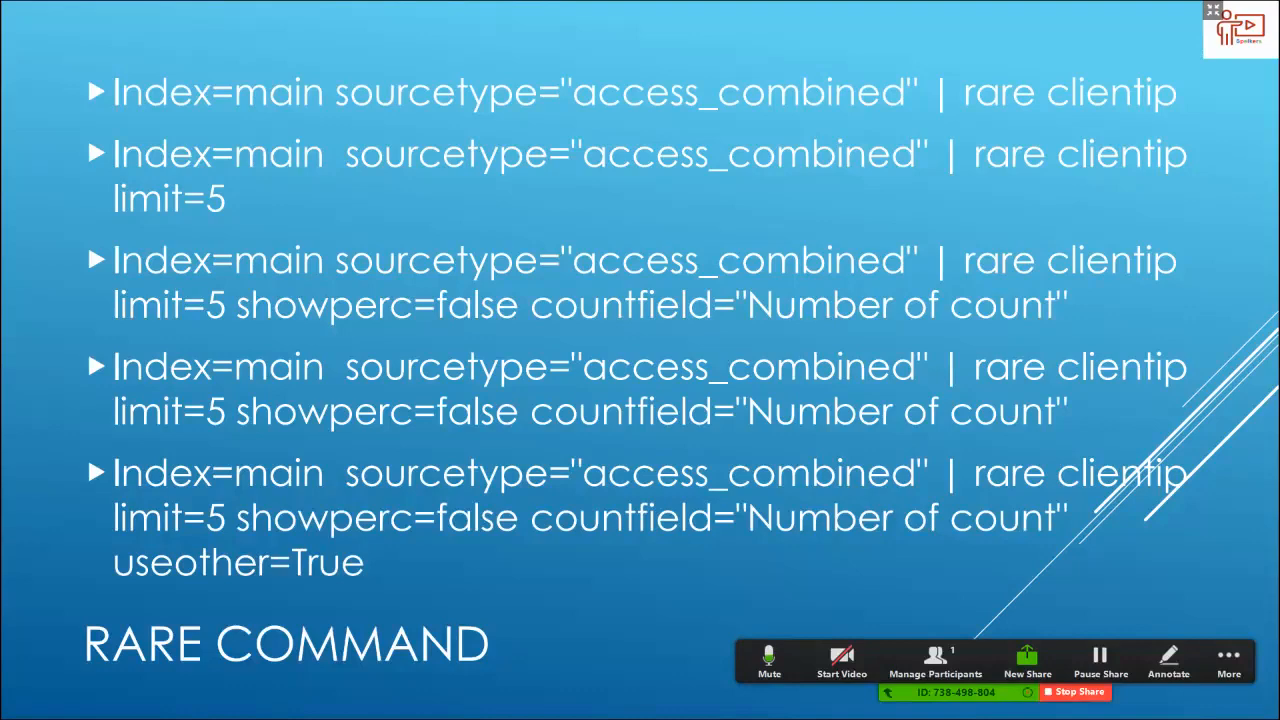
pyautogui.hotkey('alt', 'Tab')
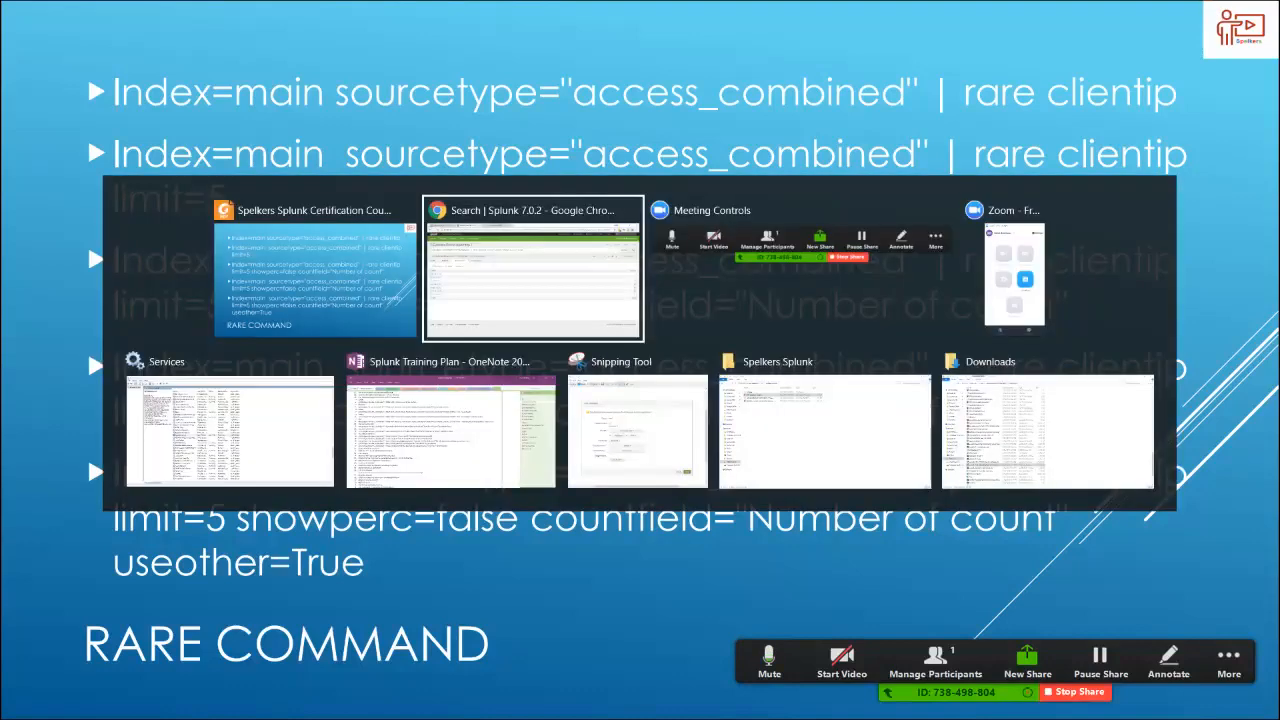
# - Insert countfield="Count by users" before useother, rerun, and view the results as a column chart
pyautogui.click(499, 160)
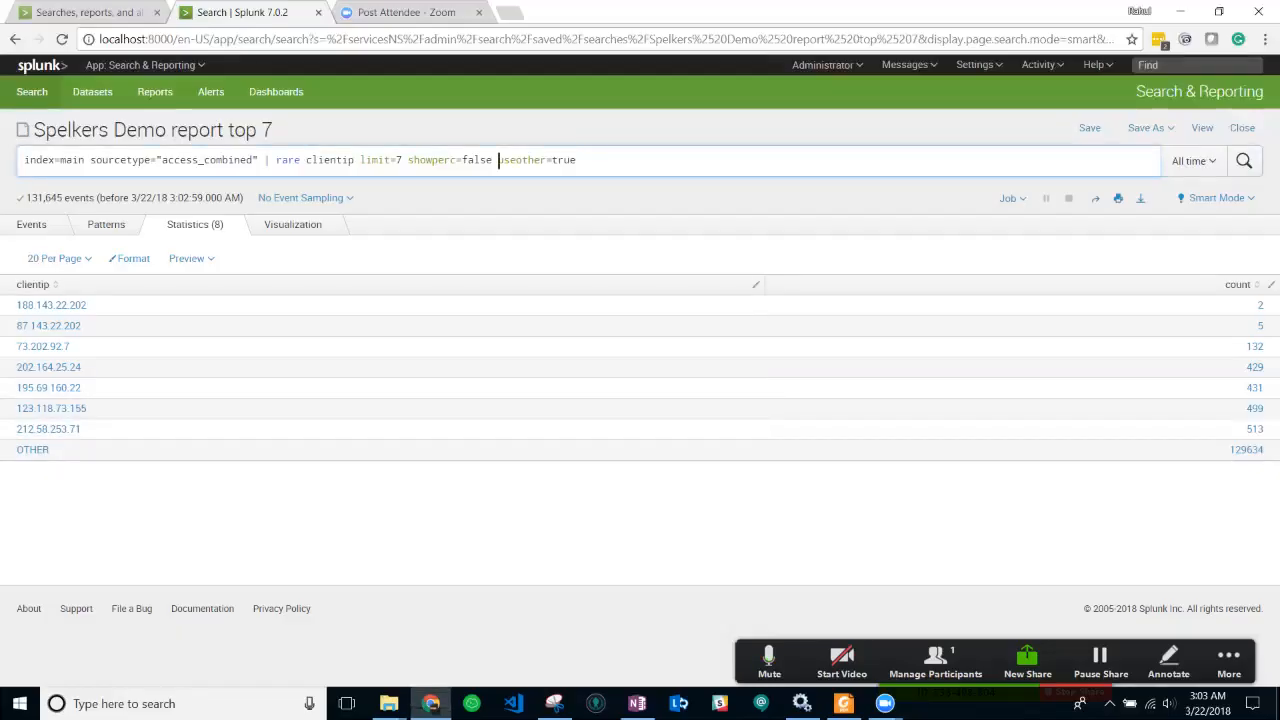
pyautogui.write('countfield')
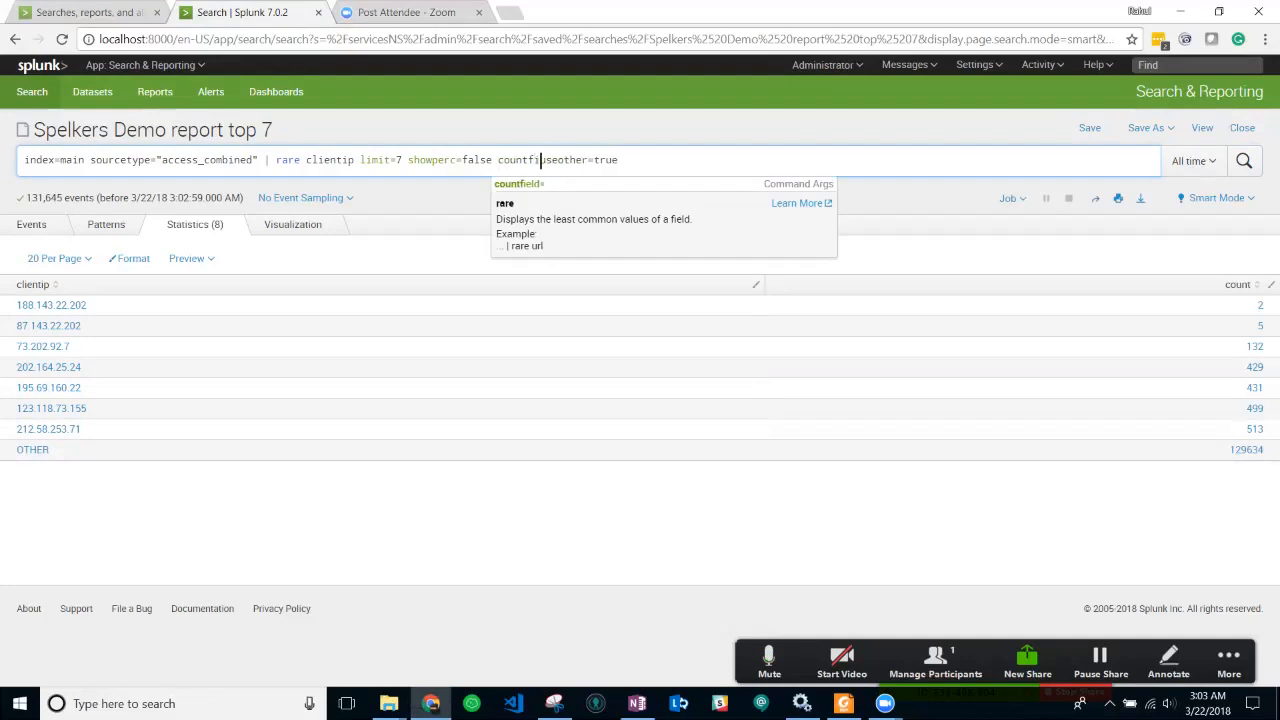
pyautogui.write('="')
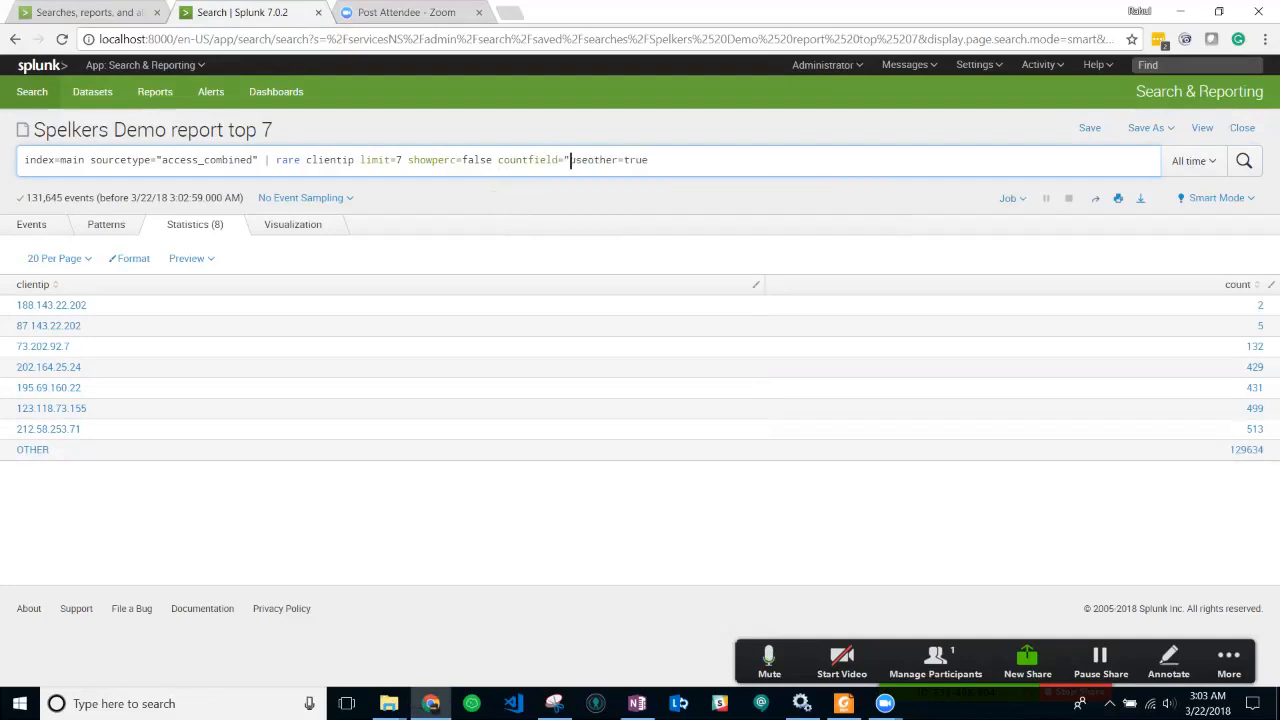
pyautogui.write('Count by users"')
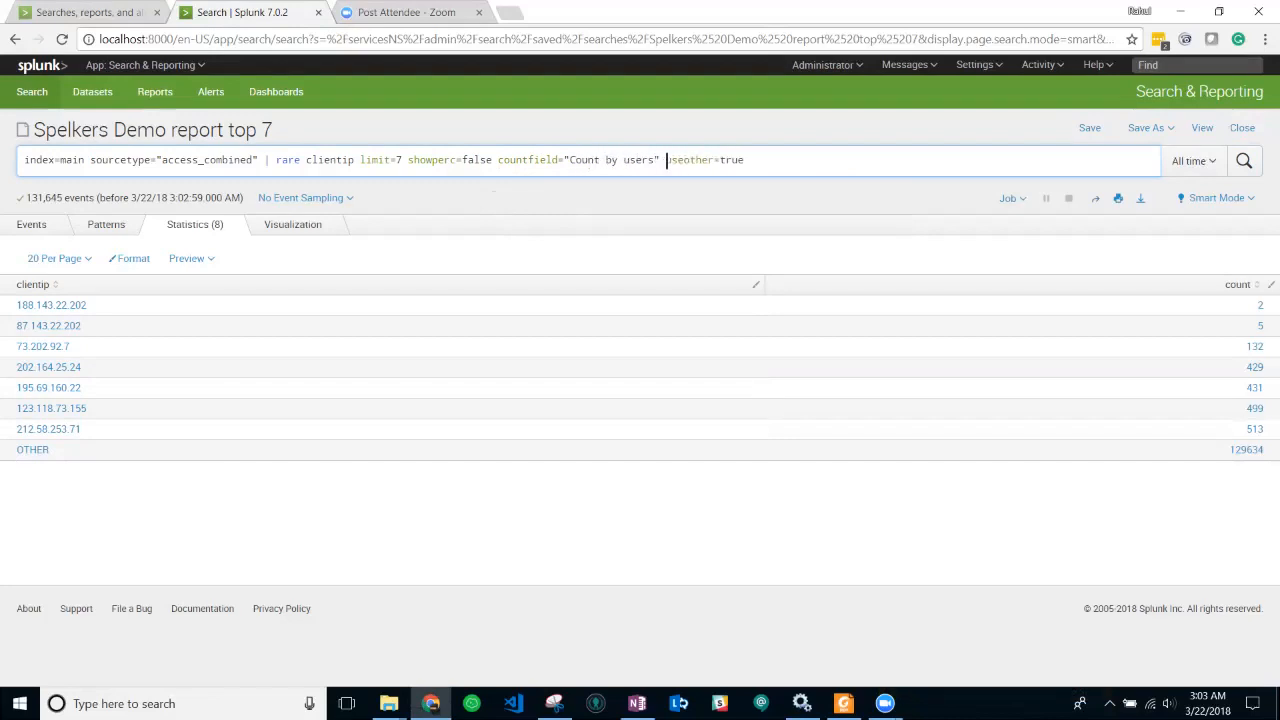
pyautogui.press('Return')
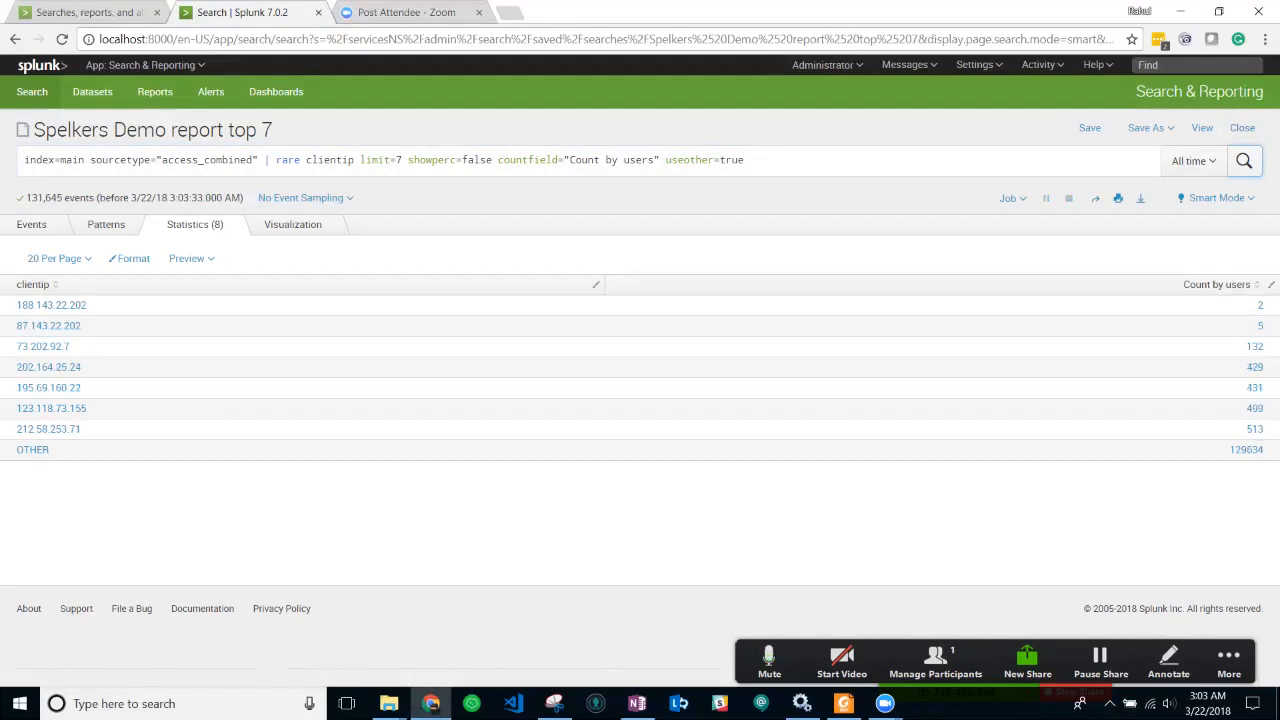
pyautogui.click(293, 224)
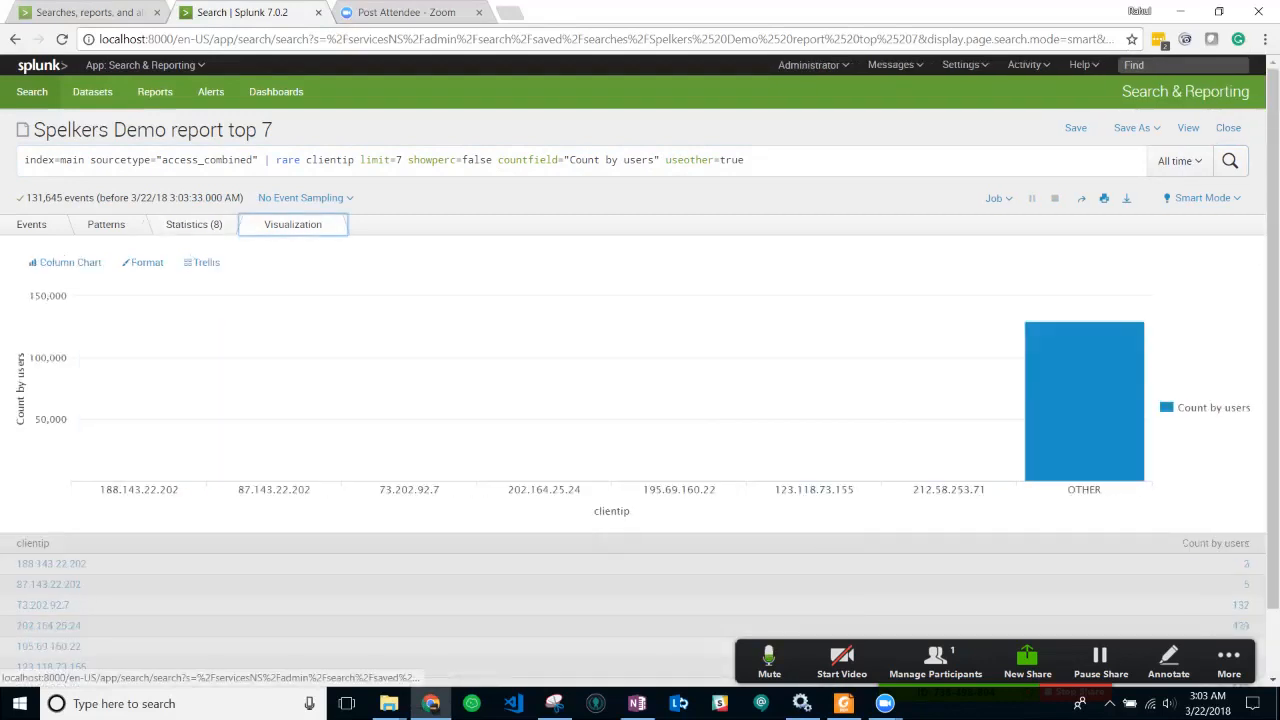
# - Compare the rare results between the Statistics table and the Visualization chart
pyautogui.click(194, 224)
pyautogui.click(293, 224)
pyautogui.click(194, 224)
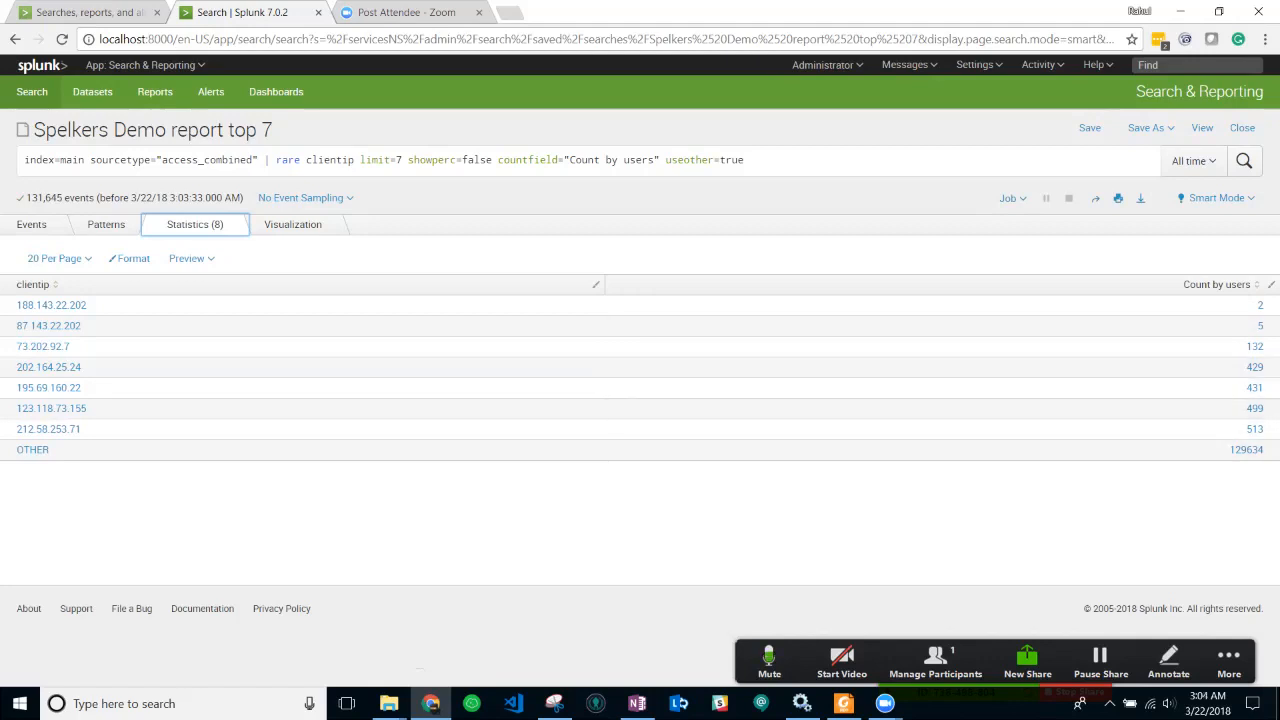
pyautogui.click(293, 225)
# - Delete useother=true, rerun, and check the seven IP bars ranging from 2 to about 510
pyautogui.click(752, 160)
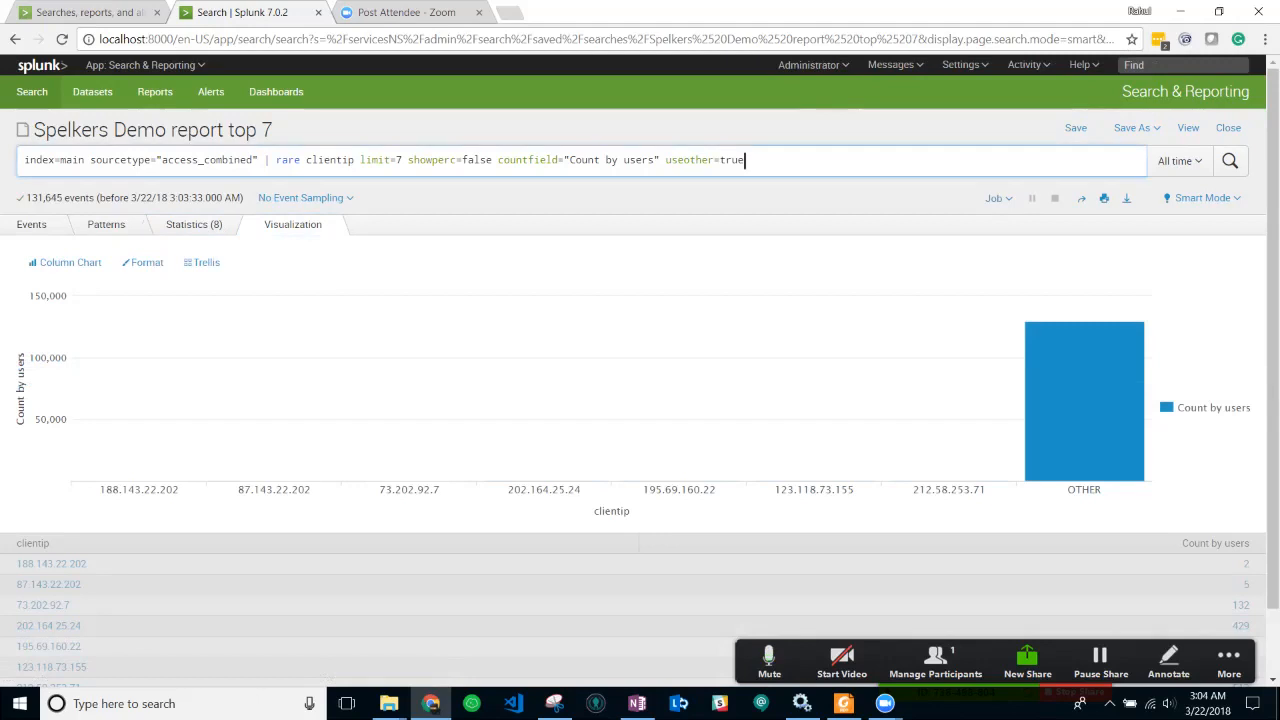
pyautogui.moveTo(752, 160); pyautogui.dragTo(661, 160)
pyautogui.press('BackSpace')
pyautogui.press('Return')
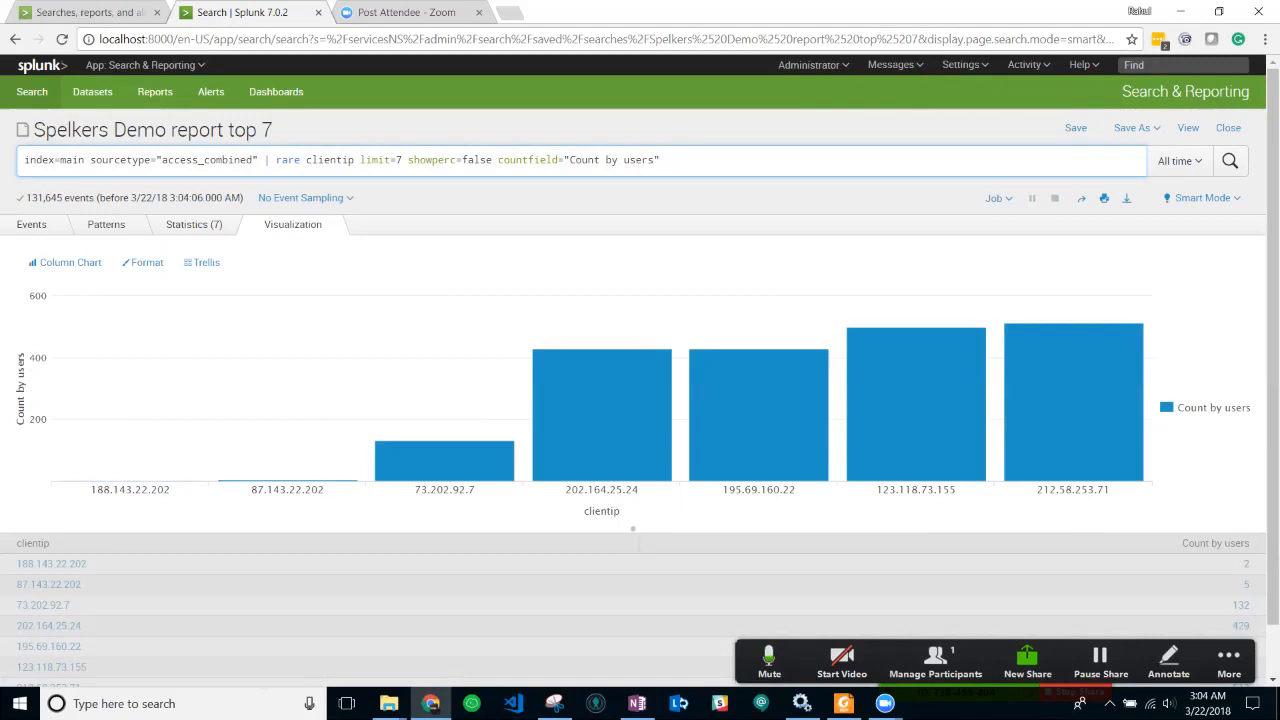
pyautogui.moveTo(220, 480)
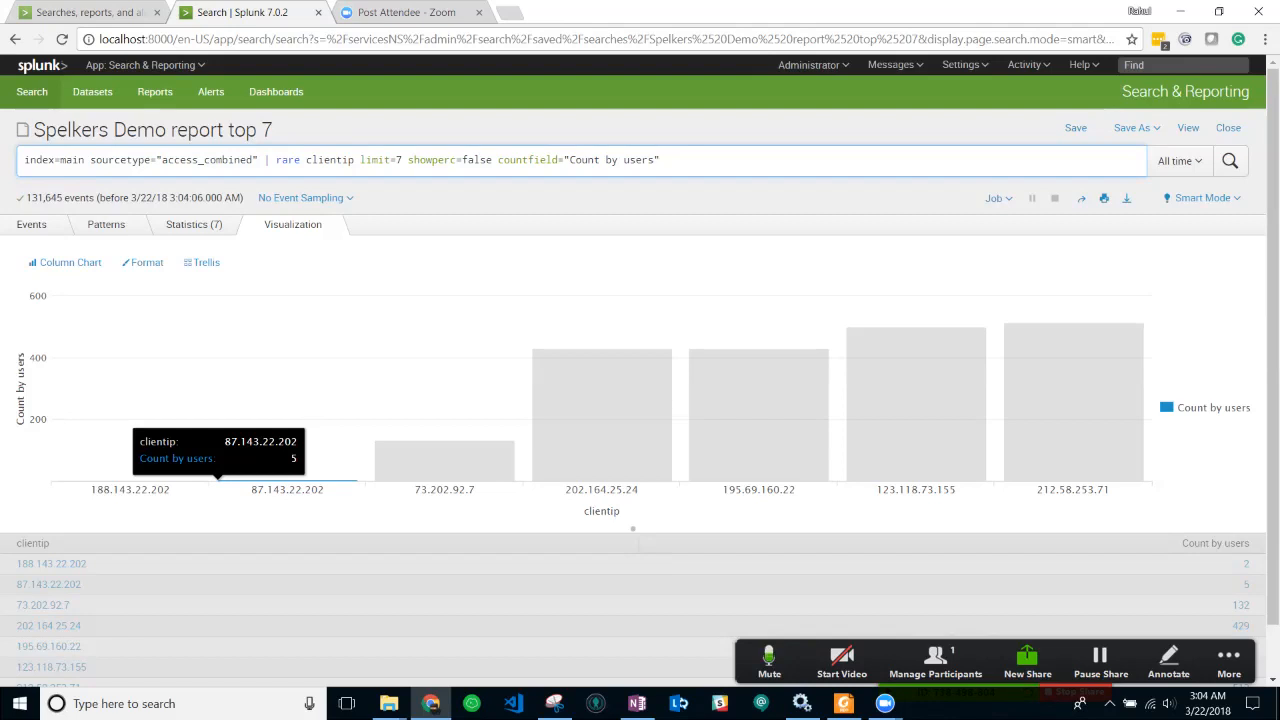
pyautogui.moveTo(440, 462)
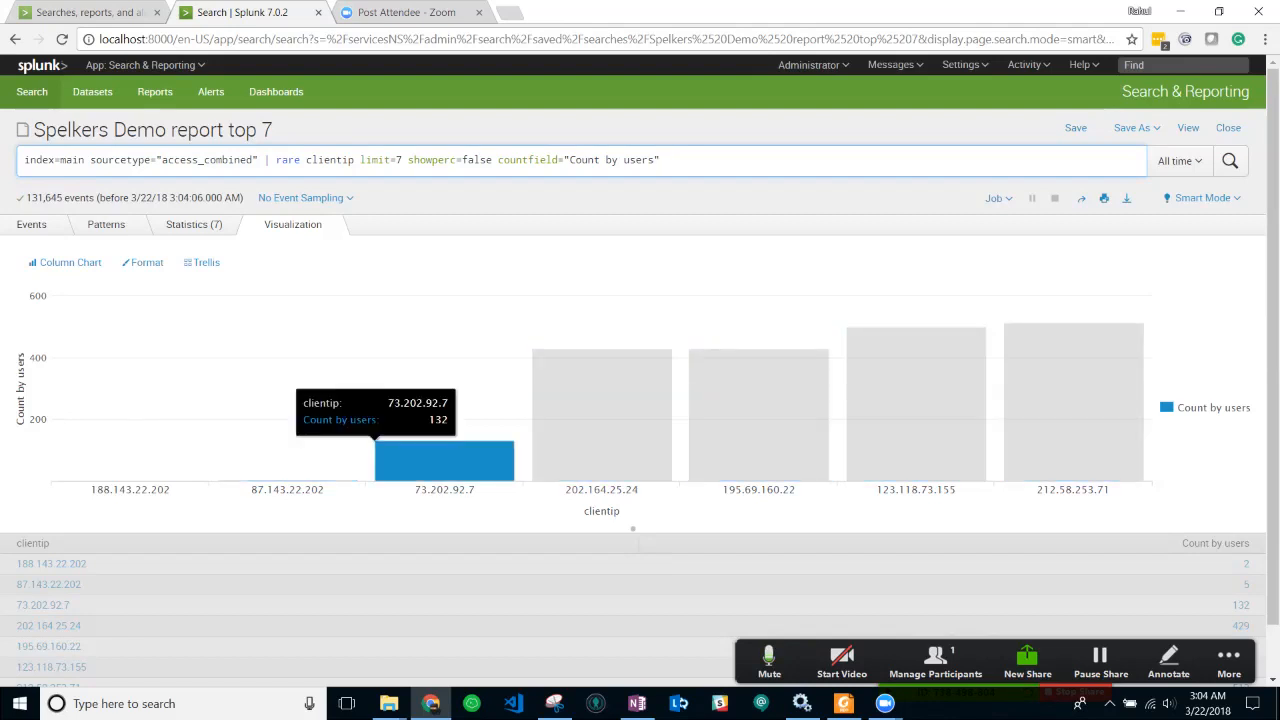
pyautogui.moveTo(757, 452)
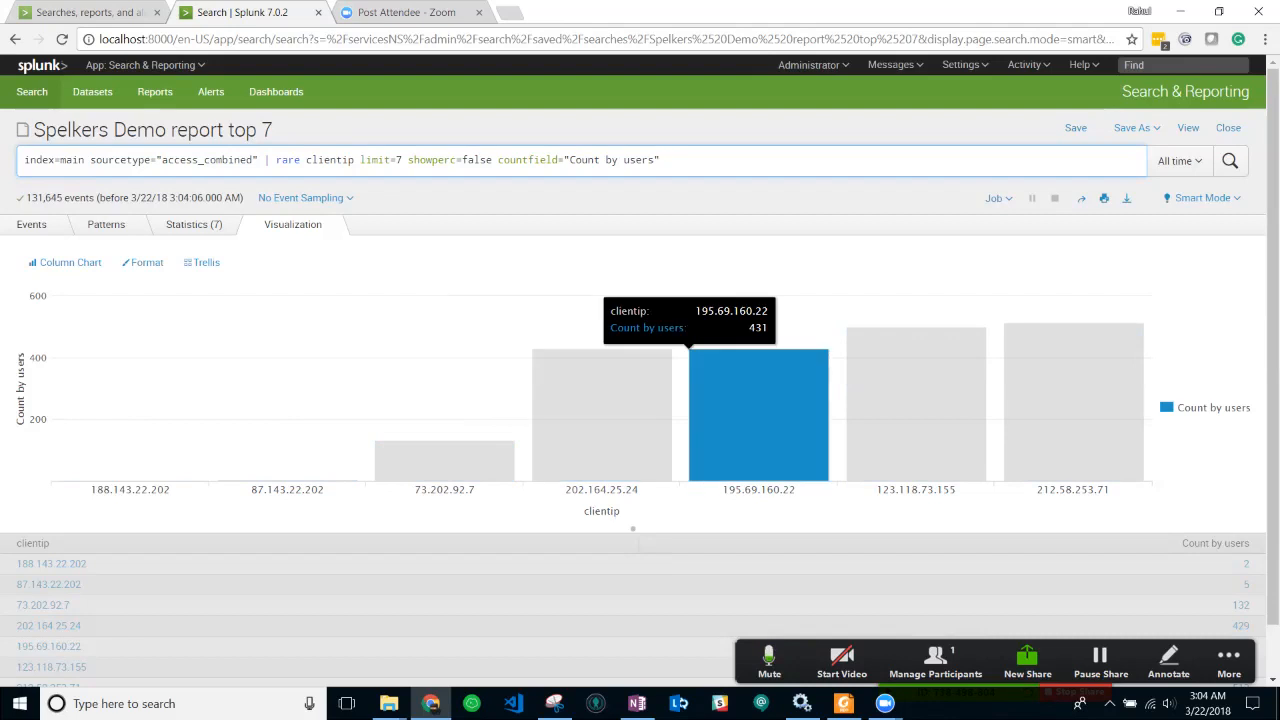
# - Change the column chart into a horizontal Bar Chart of the seven rare client IPs
pyautogui.click(65, 262)
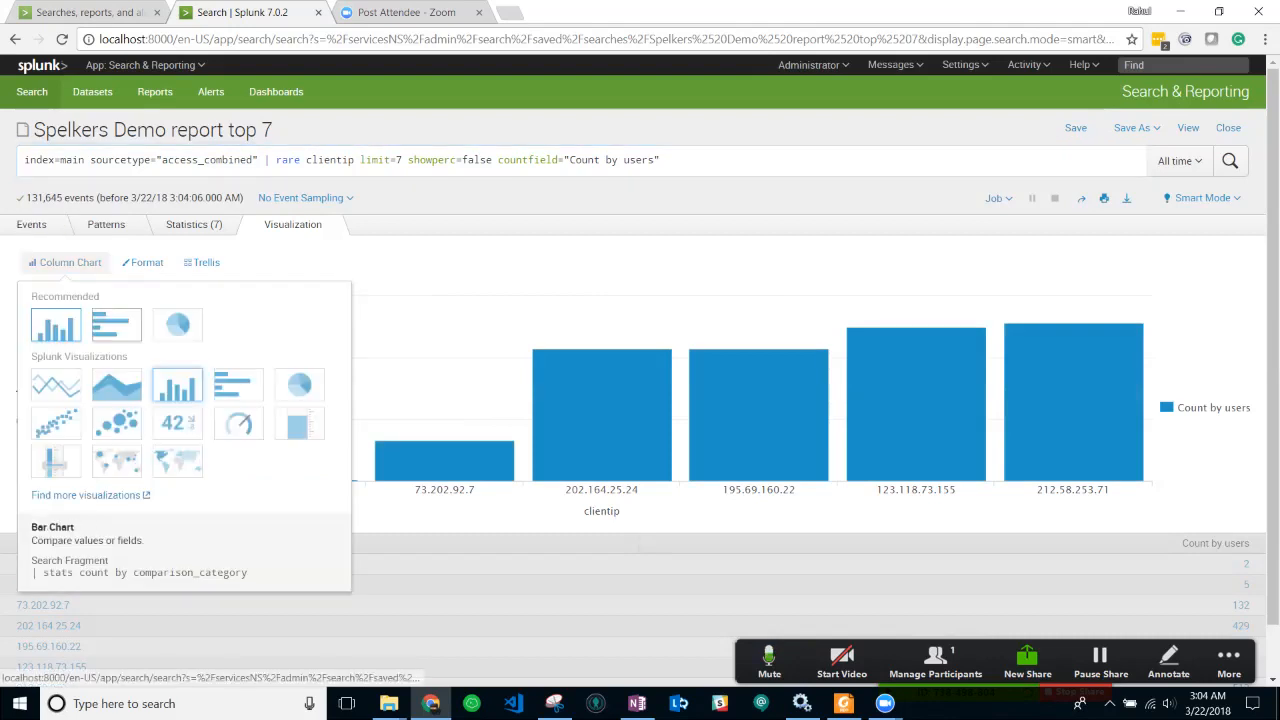
pyautogui.click(116, 324)
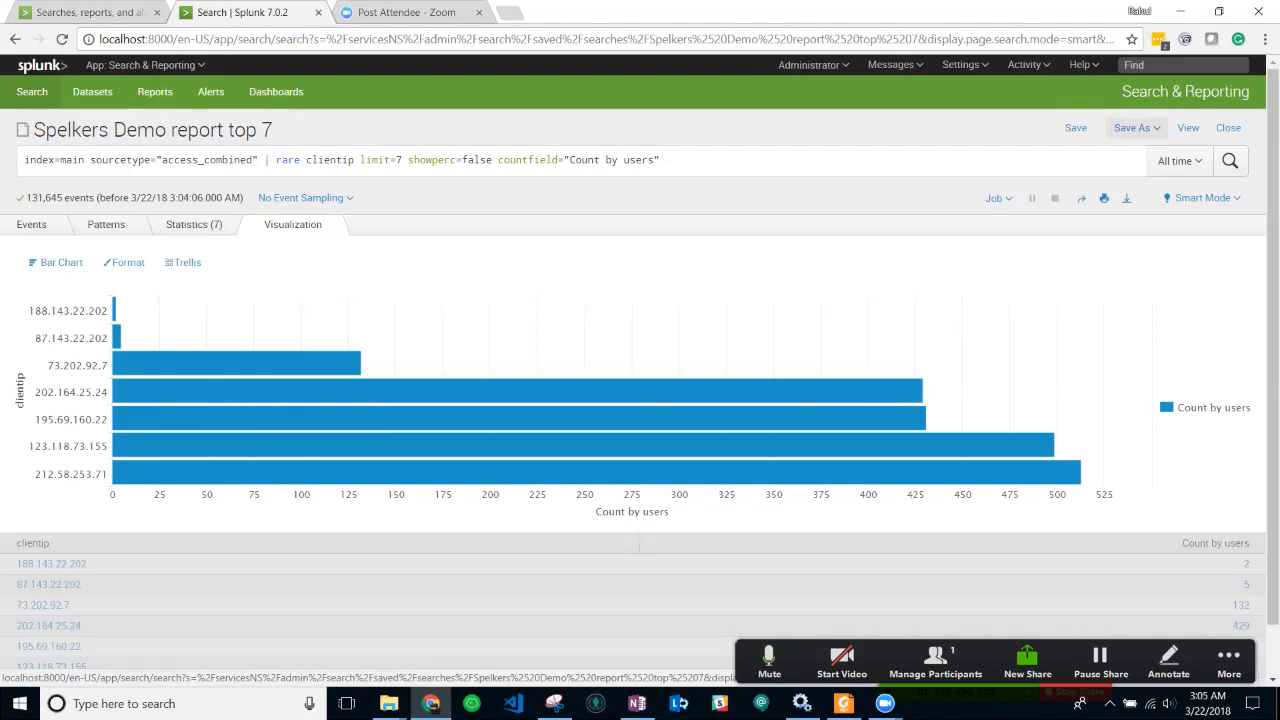
pyautogui.click(1137, 127)
# - Save the chart as a panel on the existing Spelkers Demo Dashboard
pyautogui.click(1100, 182)
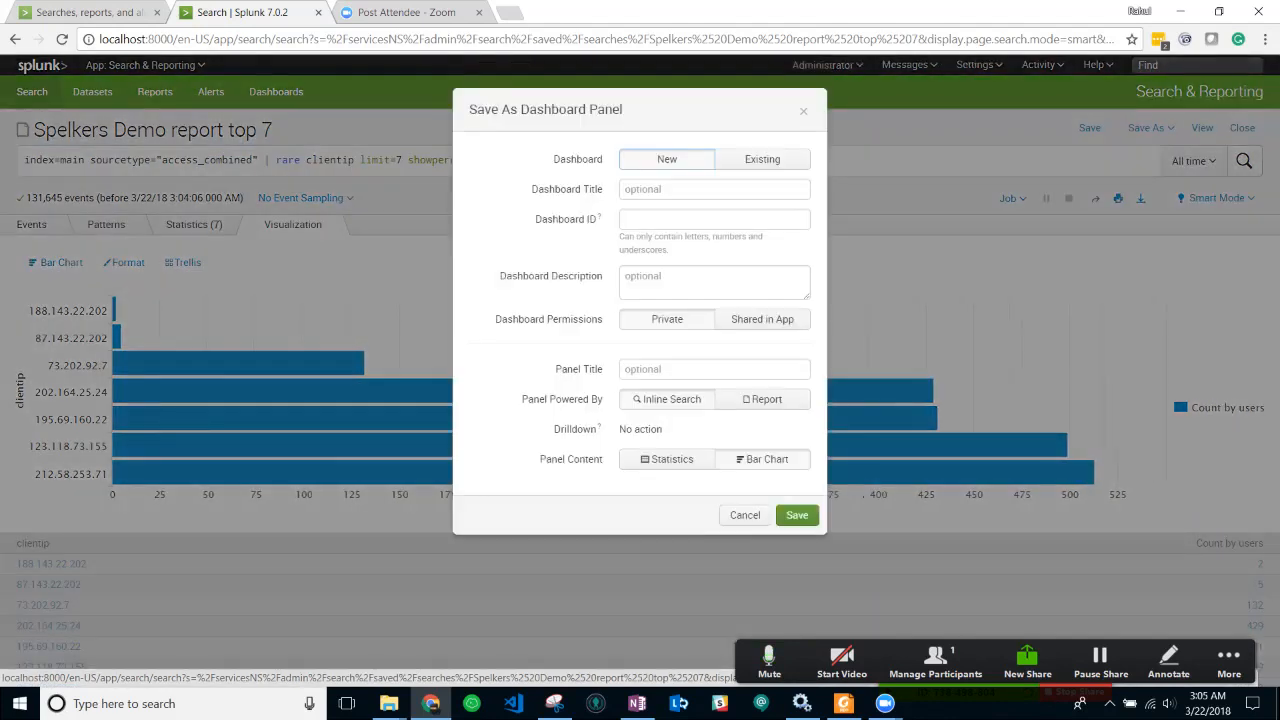
pyautogui.click(762, 159)
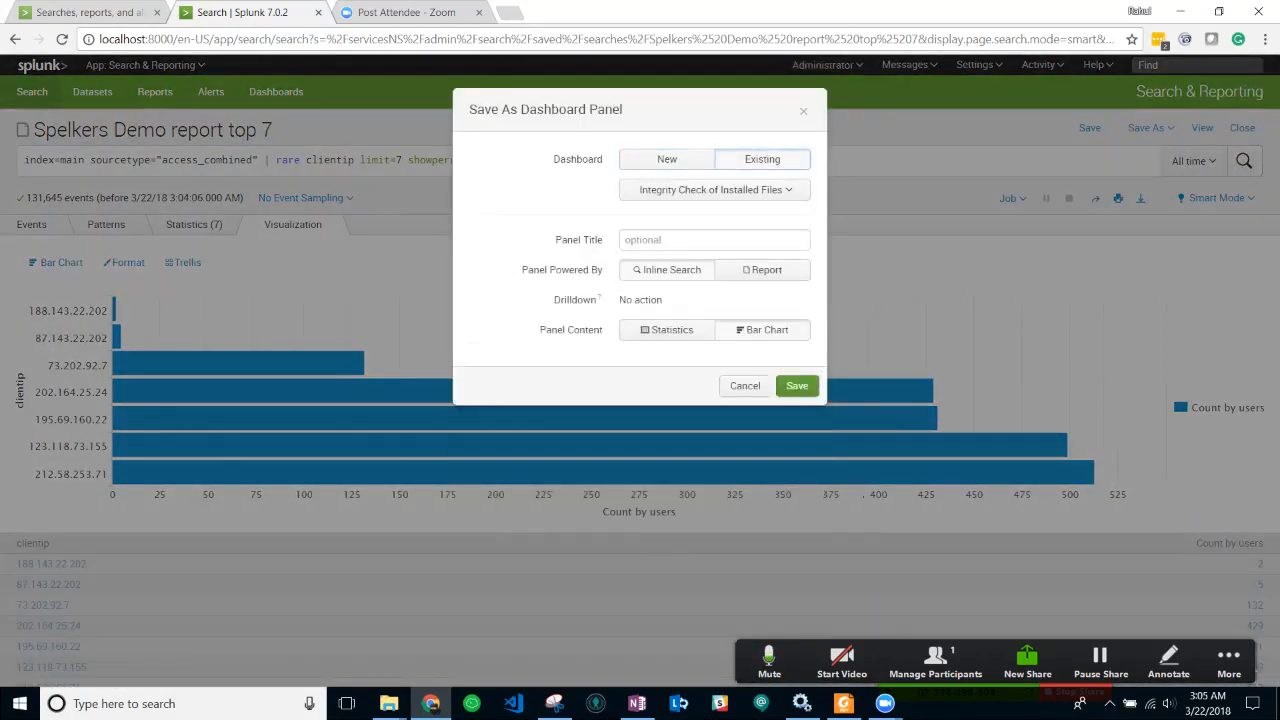
pyautogui.click(714, 189)
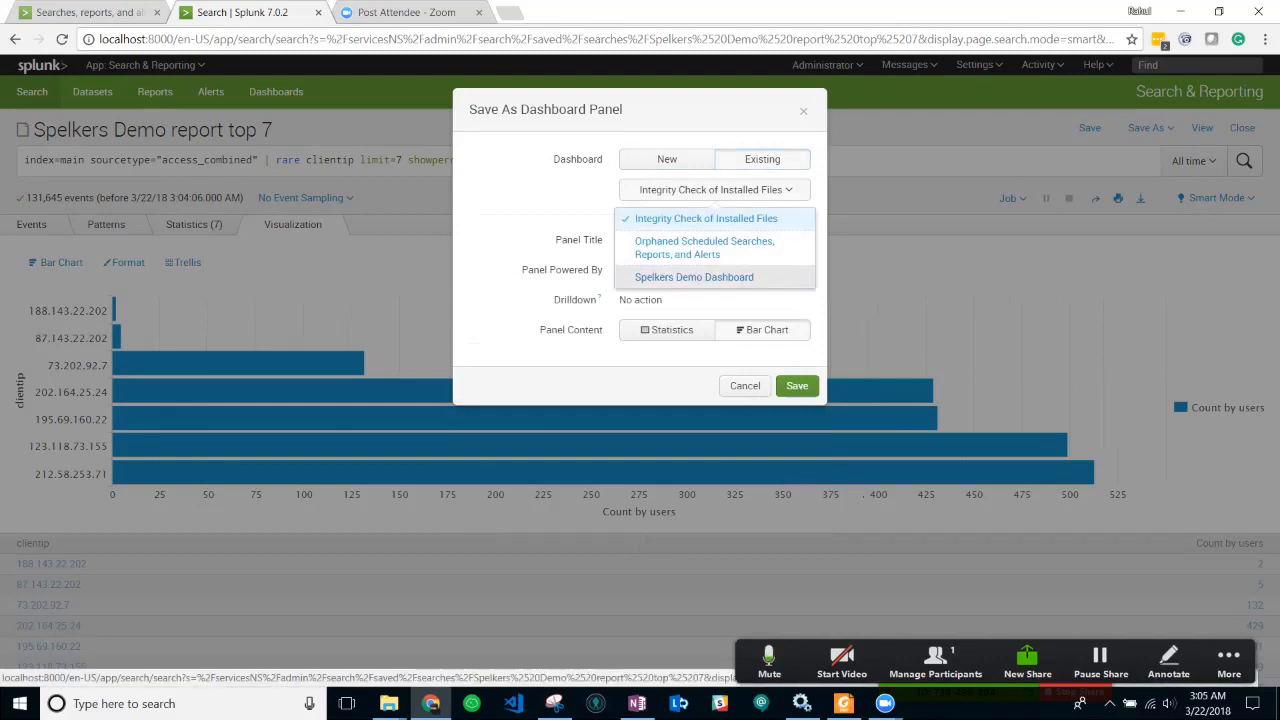
pyautogui.click(694, 277)
# - Title the panel 'Rare users with last 7', save it, and dismiss the confirmation
pyautogui.click(688, 240)
pyautogui.write('Rare')
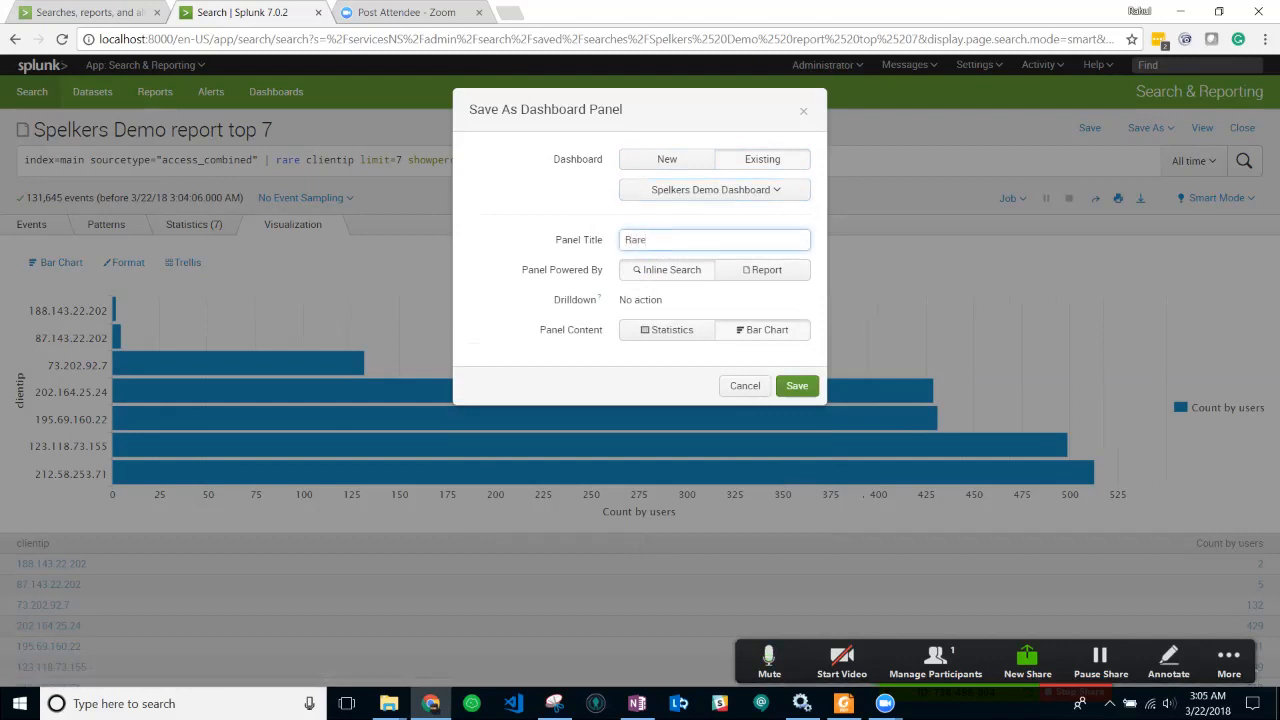
pyautogui.write(' client')
pyautogui.press('BackSpace')
pyautogui.press('BackSpace')
pyautogui.press('BackSpace')
pyautogui.press('BackSpace')
pyautogui.press('BackSpace')
pyautogui.press('BackSpace')
pyautogui.write('users')
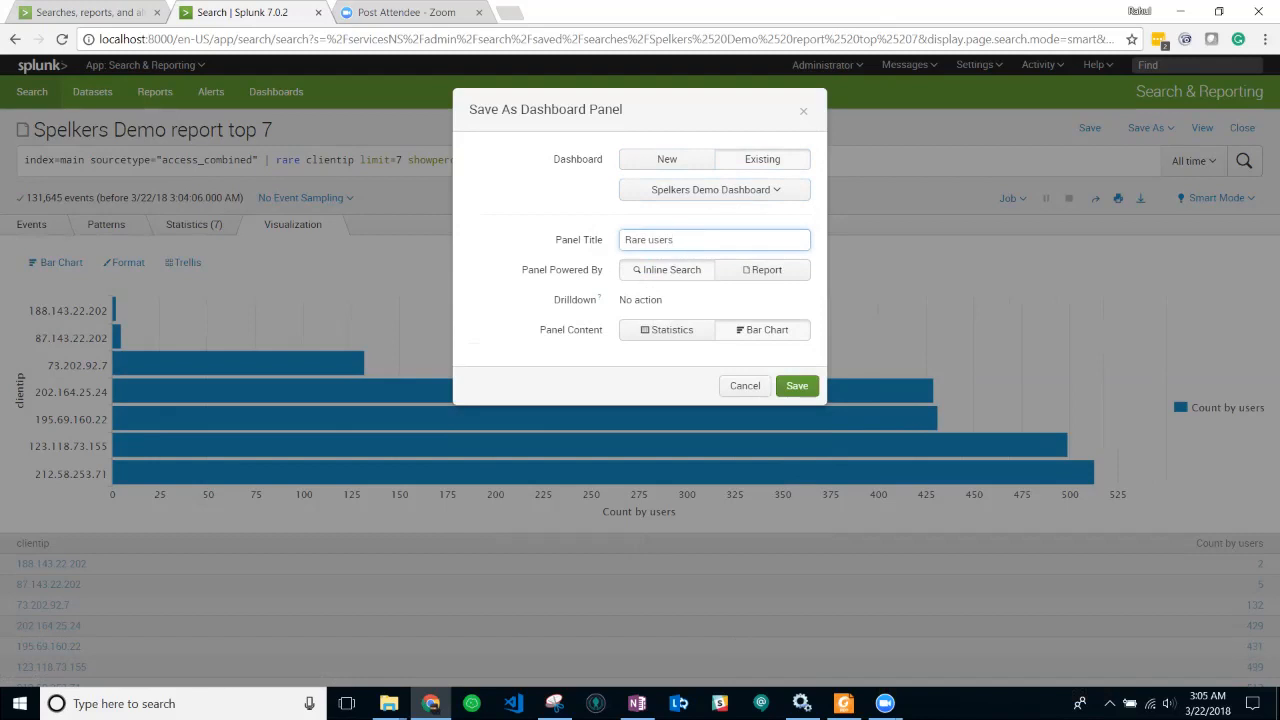
pyautogui.write('with 7')
pyautogui.press('BackSpace')
pyautogui.write('last 7')
pyautogui.press('Return')
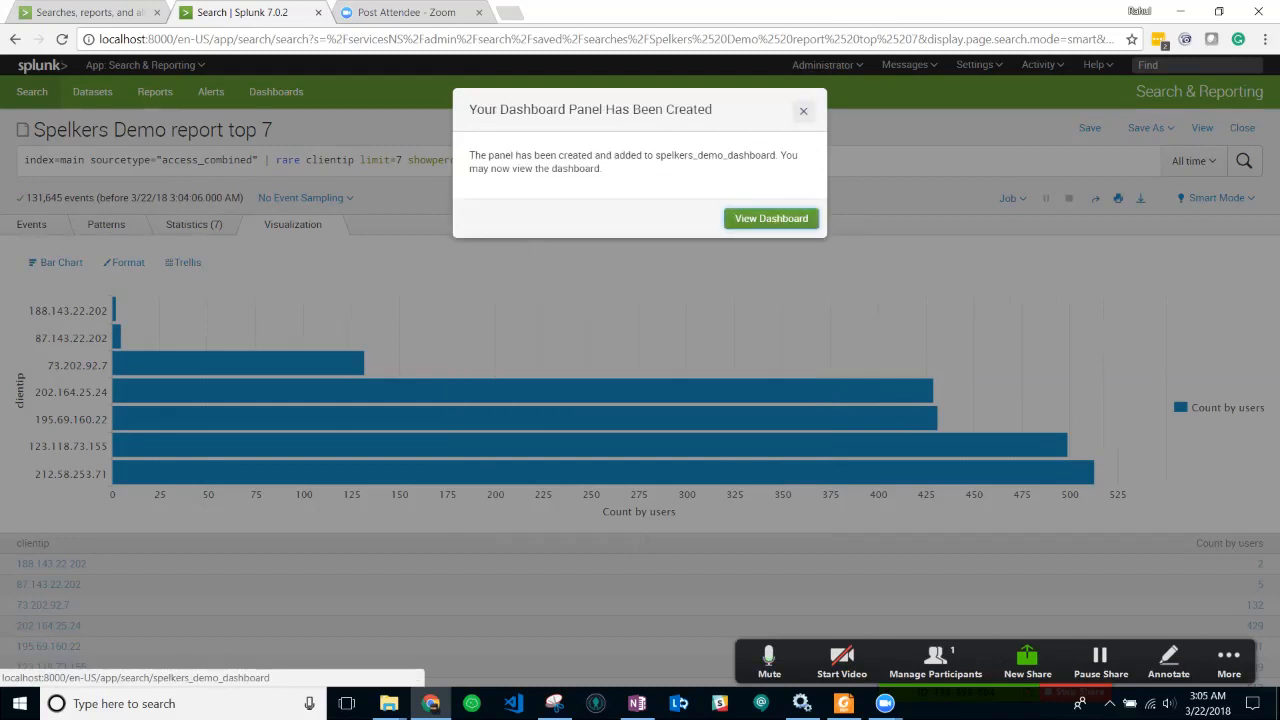
pyautogui.click(803, 111)
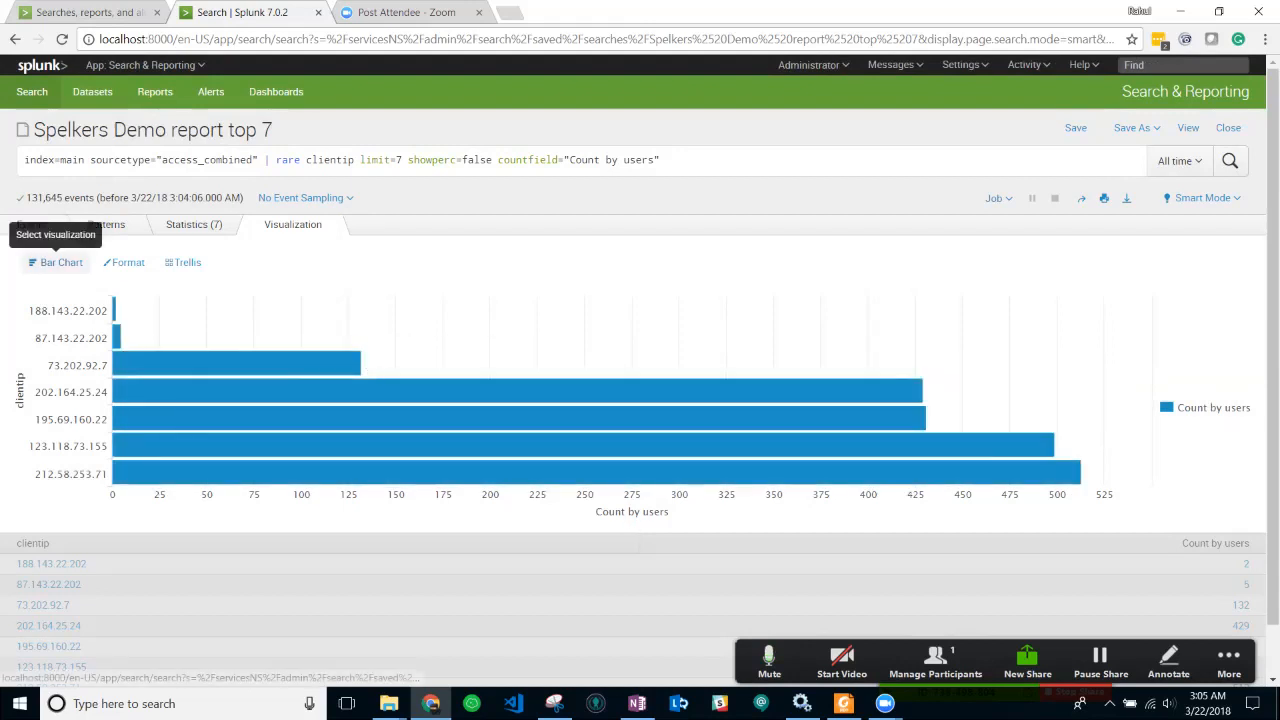
# - Switch to a Pie Chart and inspect slices, 212.58.253.71 largest at about 25.5%
pyautogui.click(56, 262)
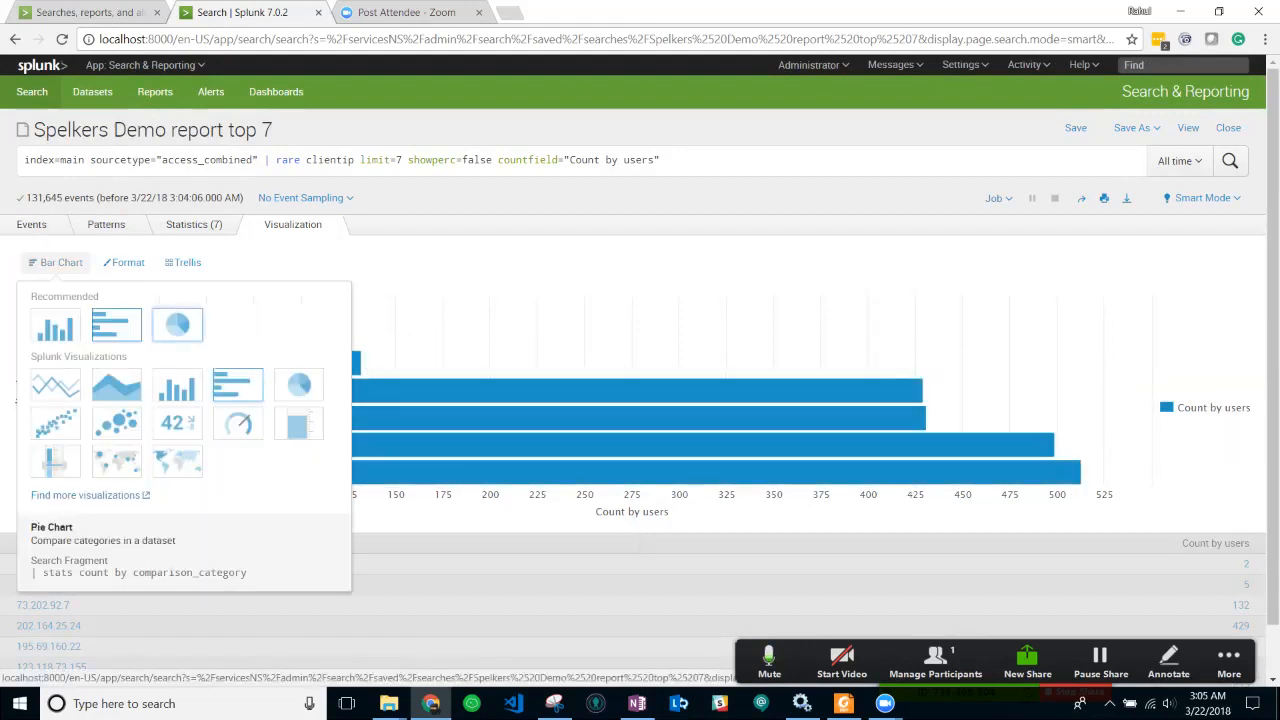
pyautogui.click(177, 324)
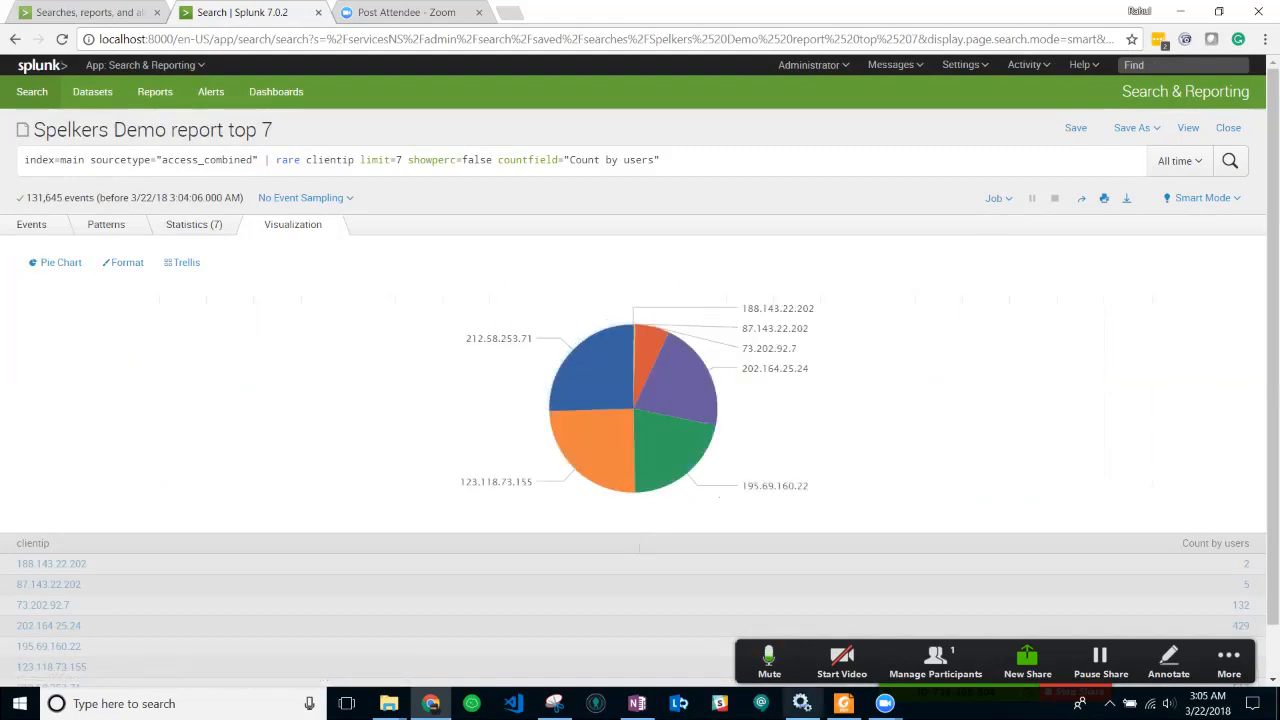
pyautogui.moveTo(591, 378)
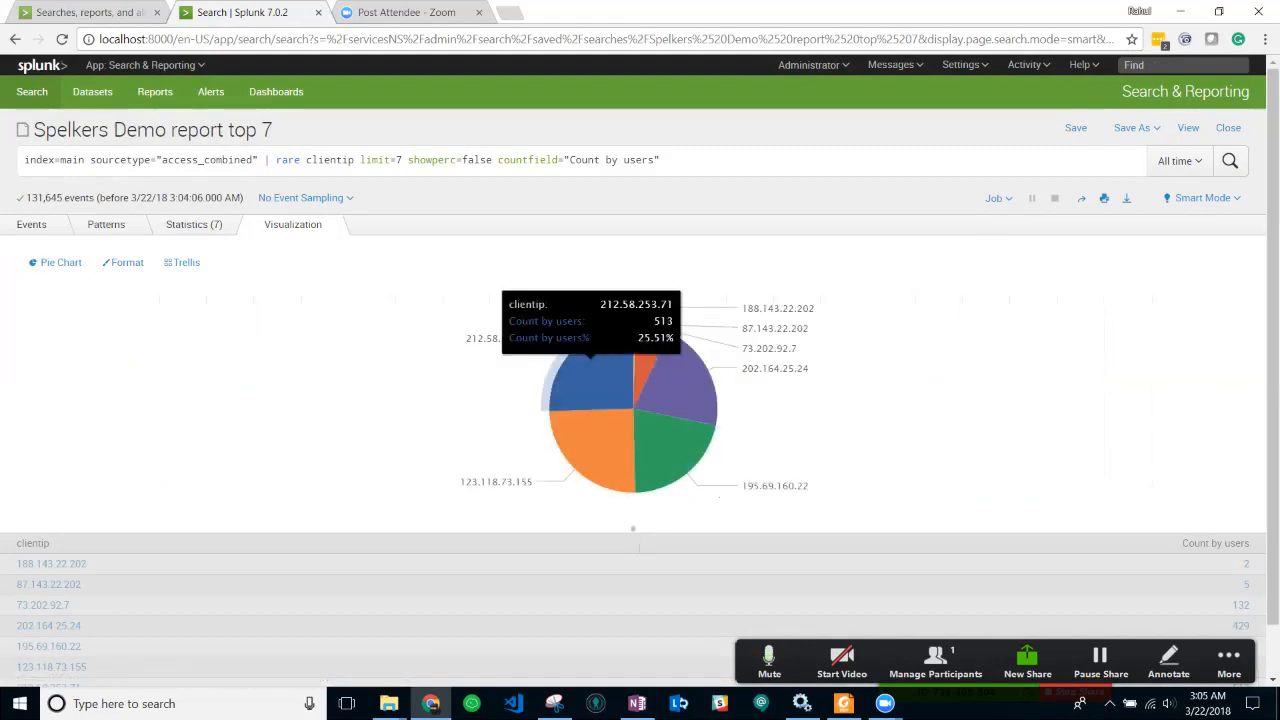
pyautogui.moveTo(645, 362)
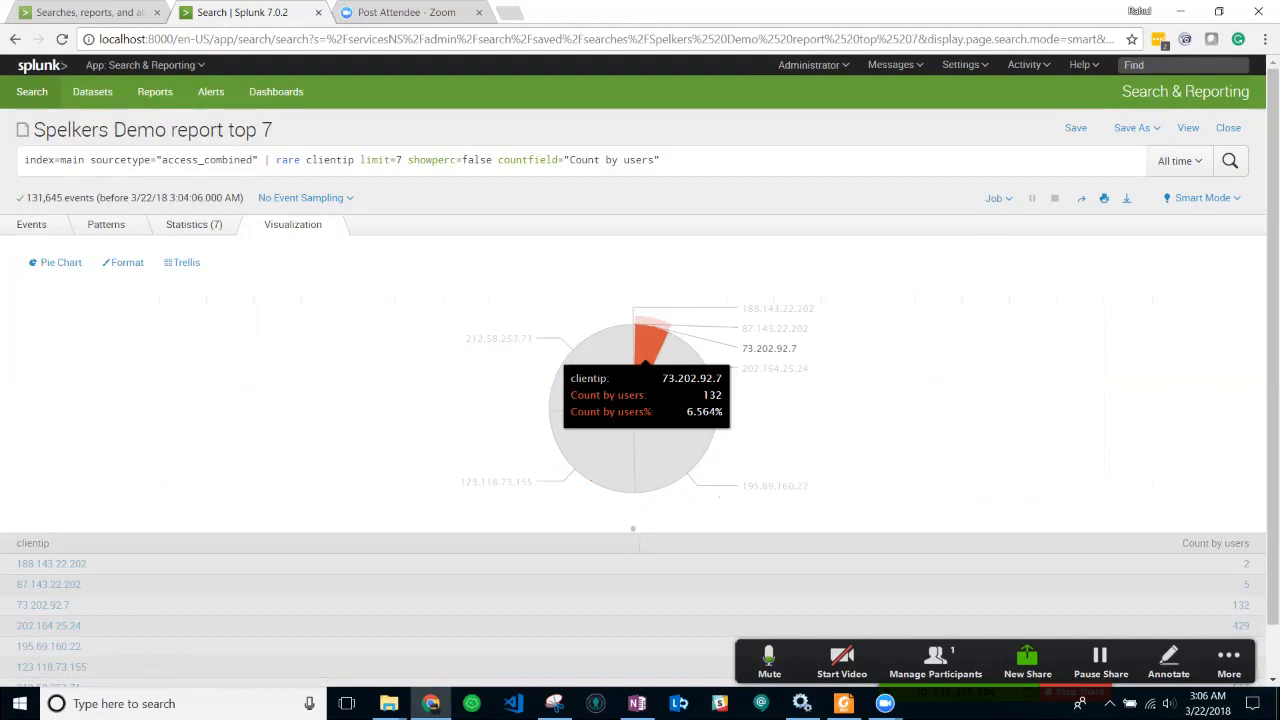
pyautogui.moveTo(685, 375)
pyautogui.moveTo(593, 450)
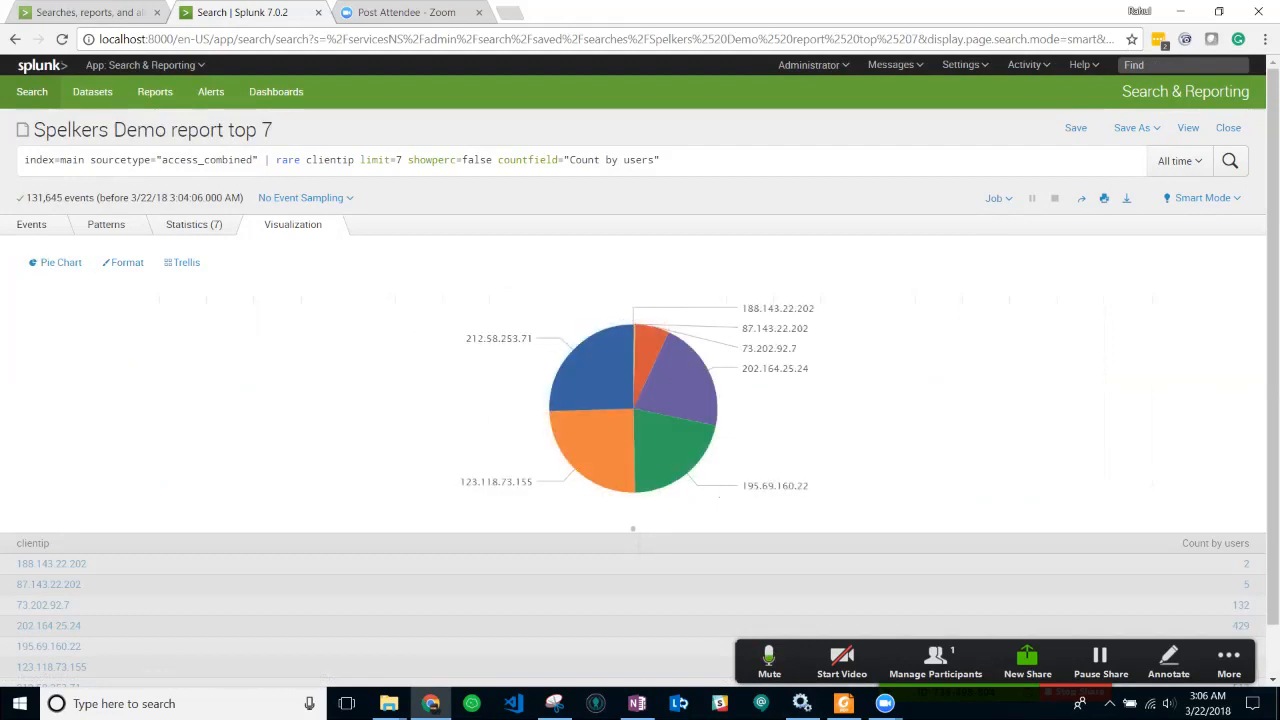
# - Save the pie chart to Spelkers Demo Dashboard as 'Pie chart for Rare 7 Clients' and close the confirmation
pyautogui.click(1135, 127)
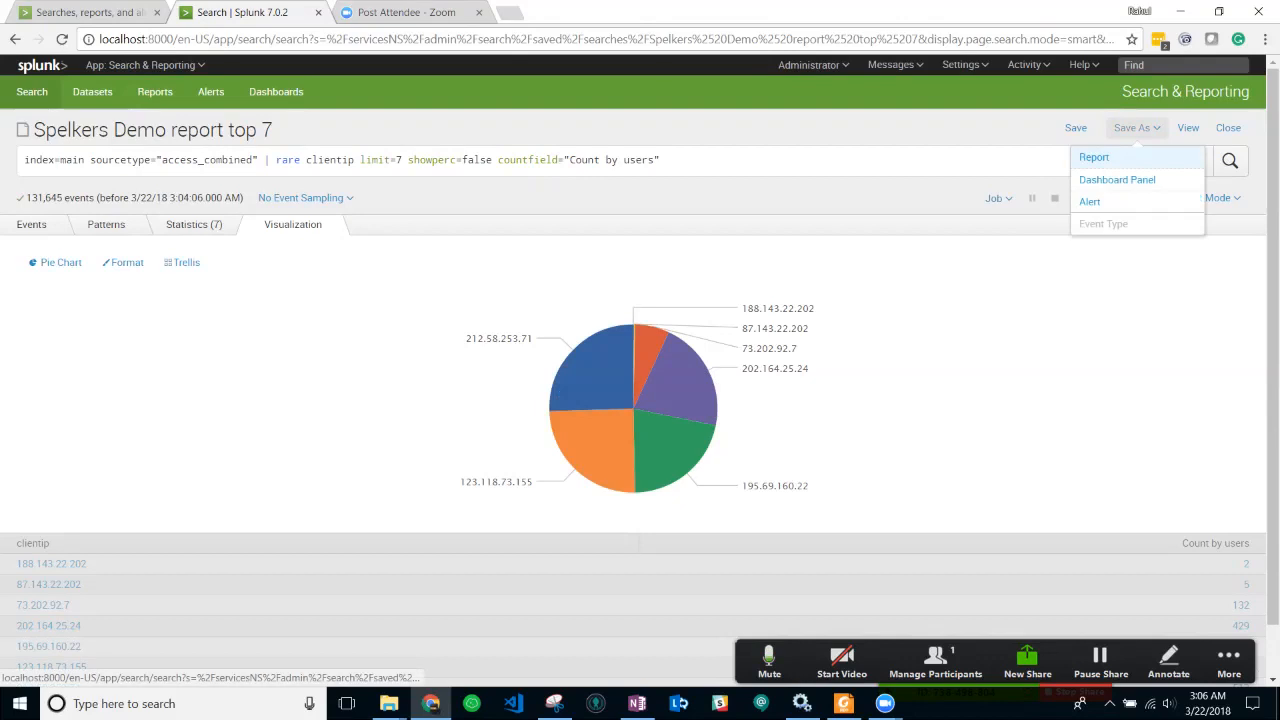
pyautogui.click(1117, 179)
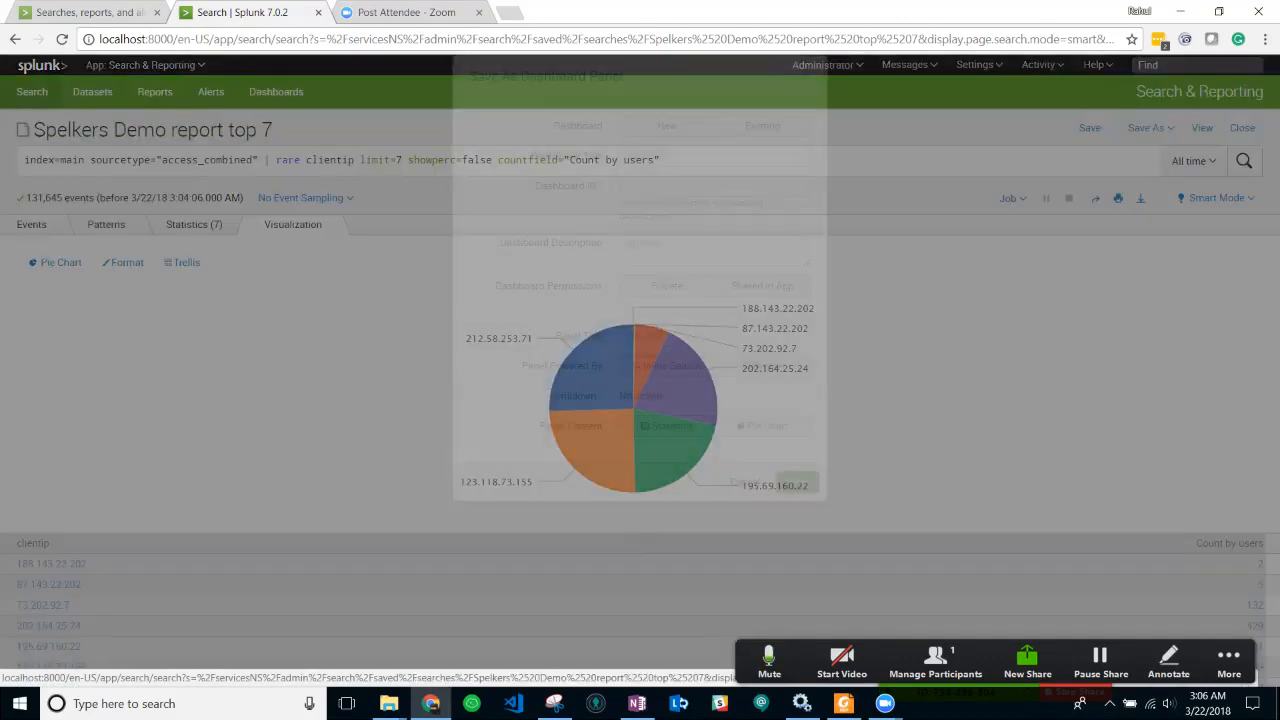
pyautogui.click(715, 190)
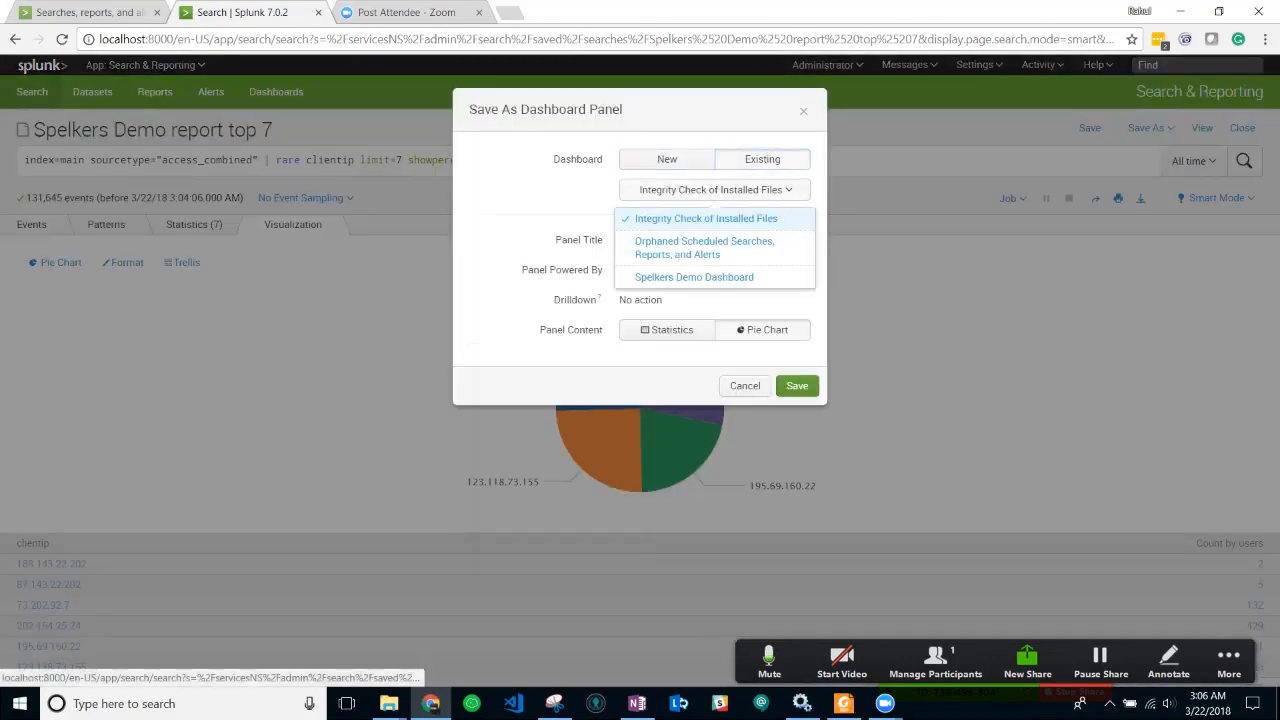
pyautogui.click(695, 277)
pyautogui.click(694, 240)
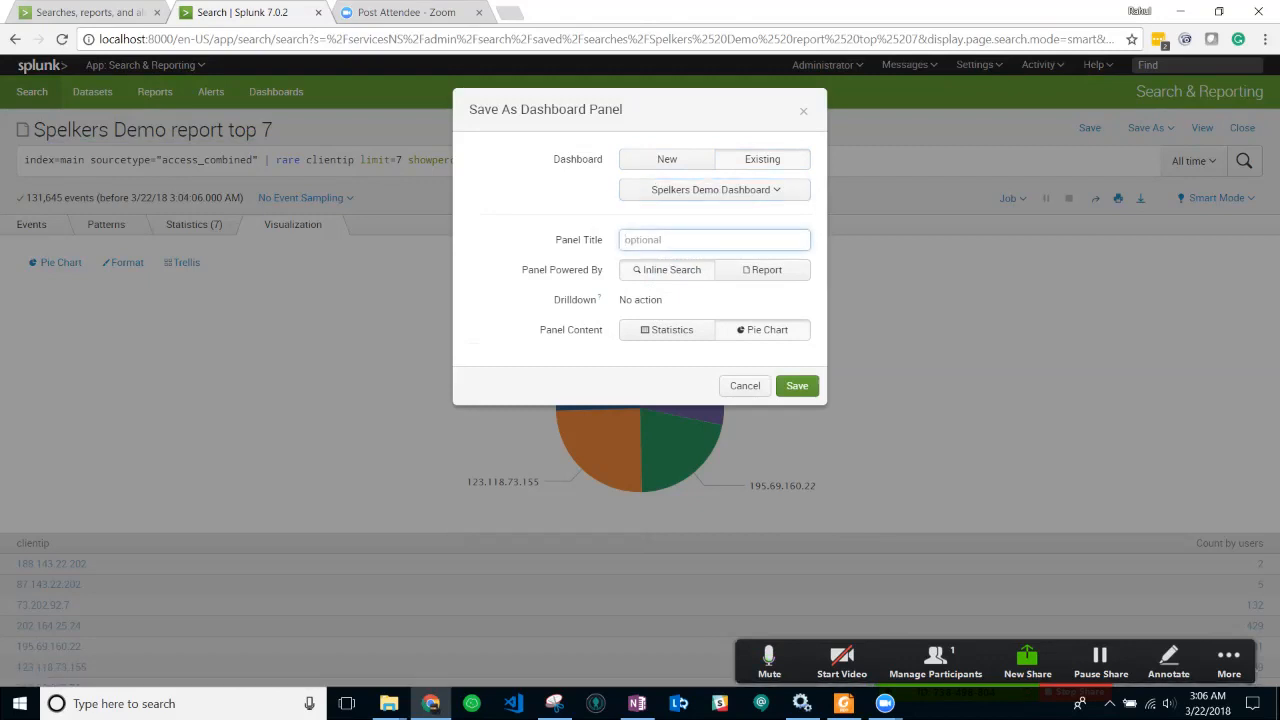
pyautogui.write('Pie chart for Rare 7 Clients')
pyautogui.click(797, 385)
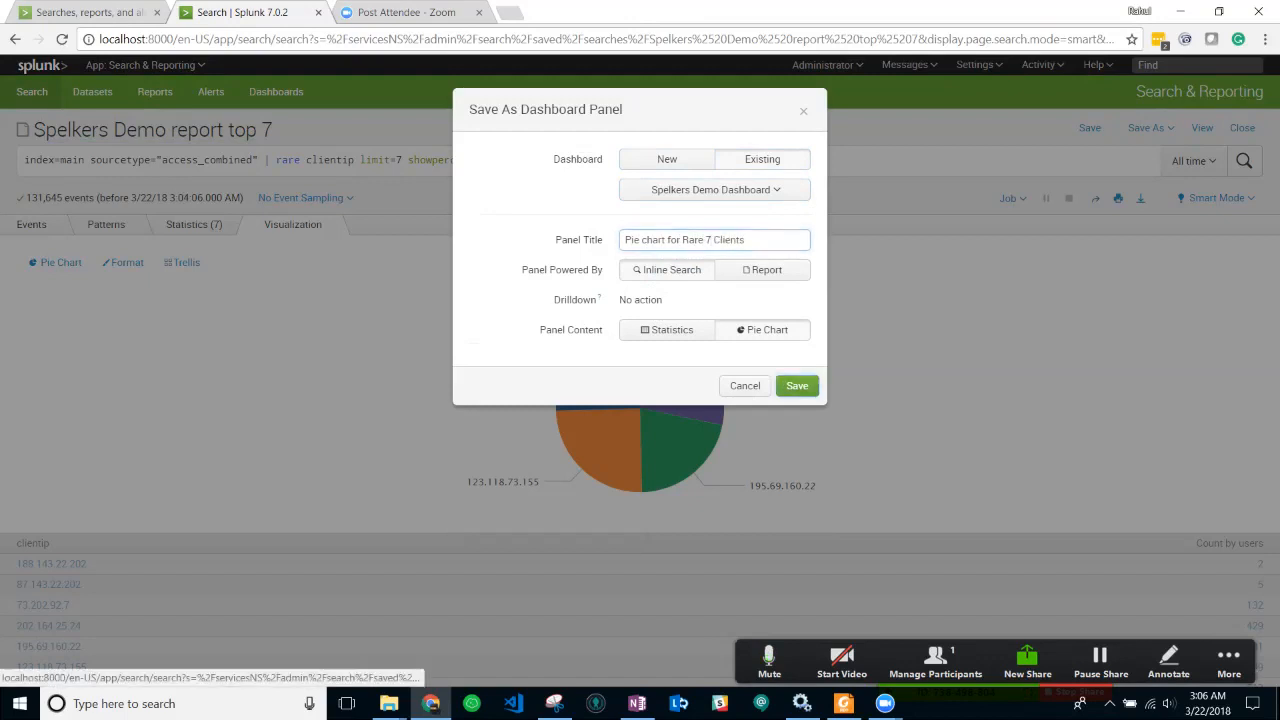
pyautogui.click(803, 111)
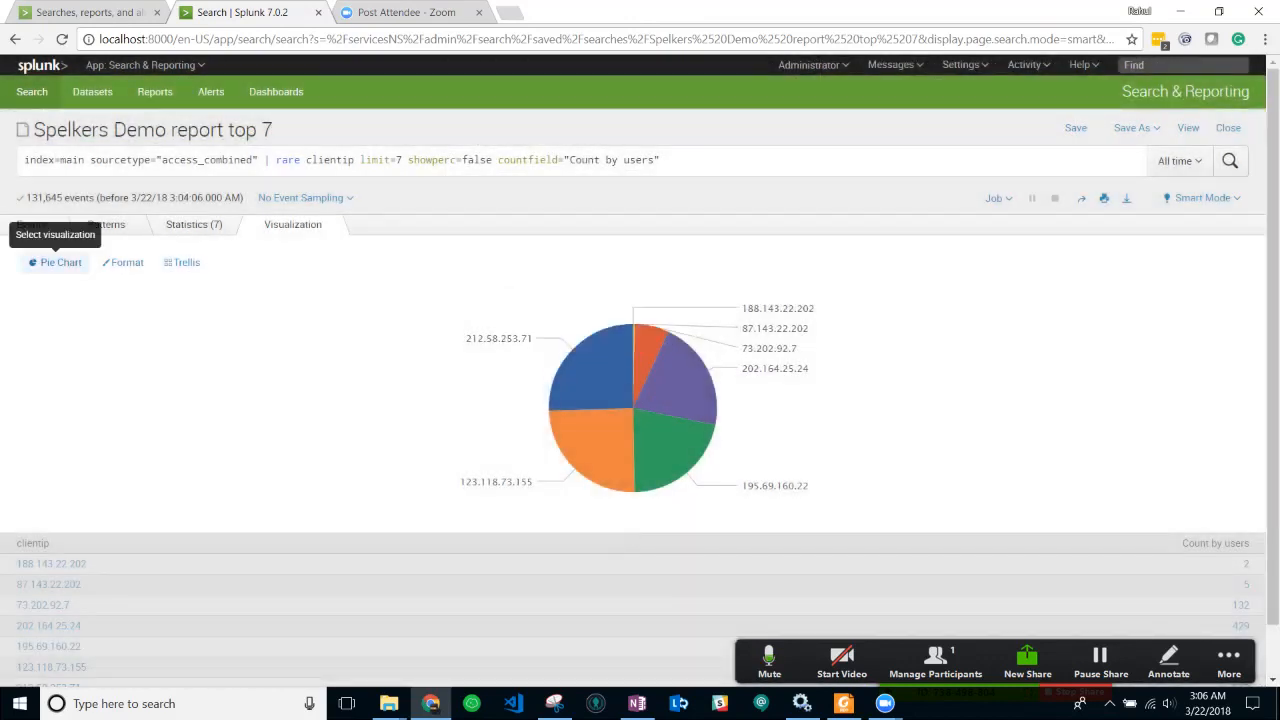
# - Switch to a Line Chart plotting the seven IP counts from 2 to about 510
pyautogui.click(55, 262)
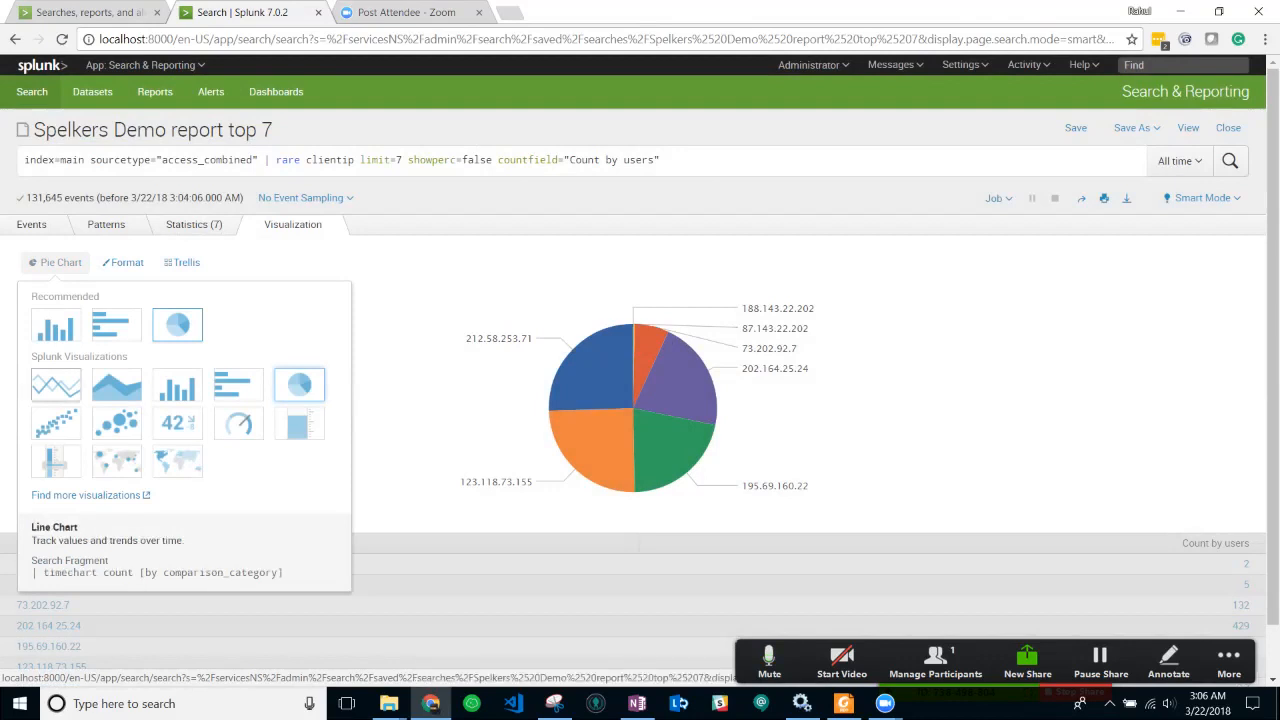
pyautogui.click(56, 385)
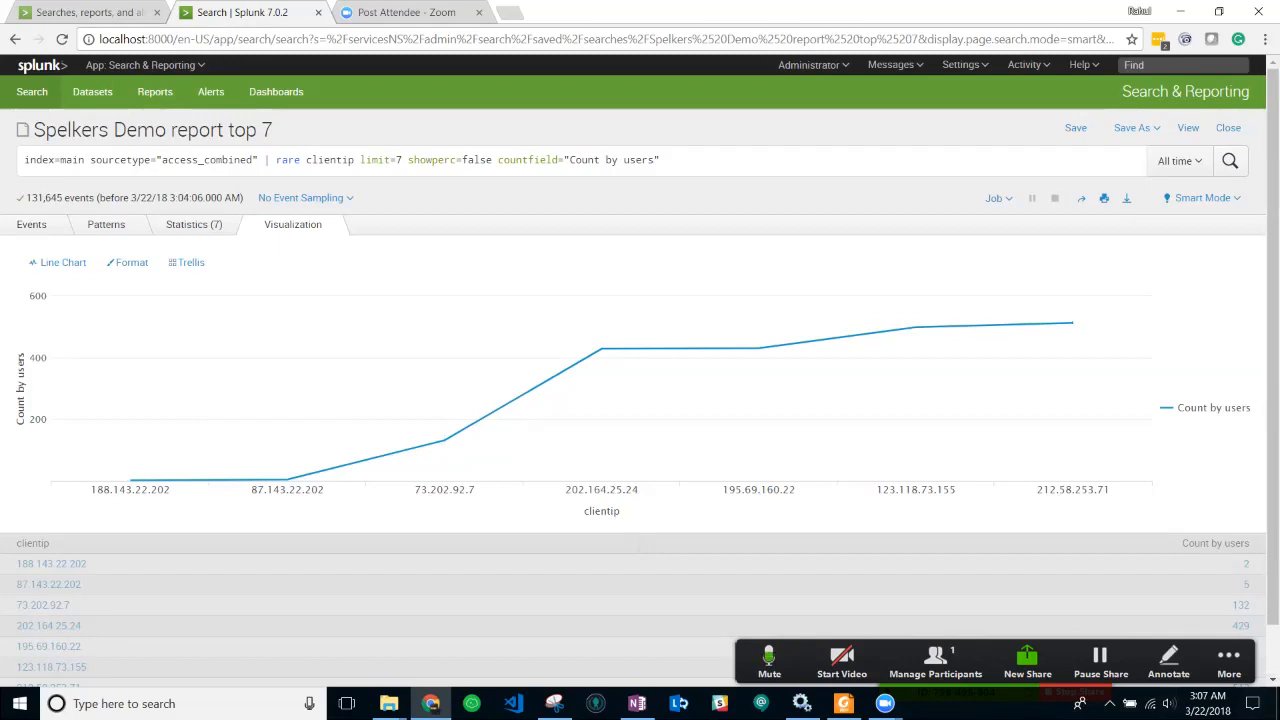
pyautogui.moveTo(287, 479)
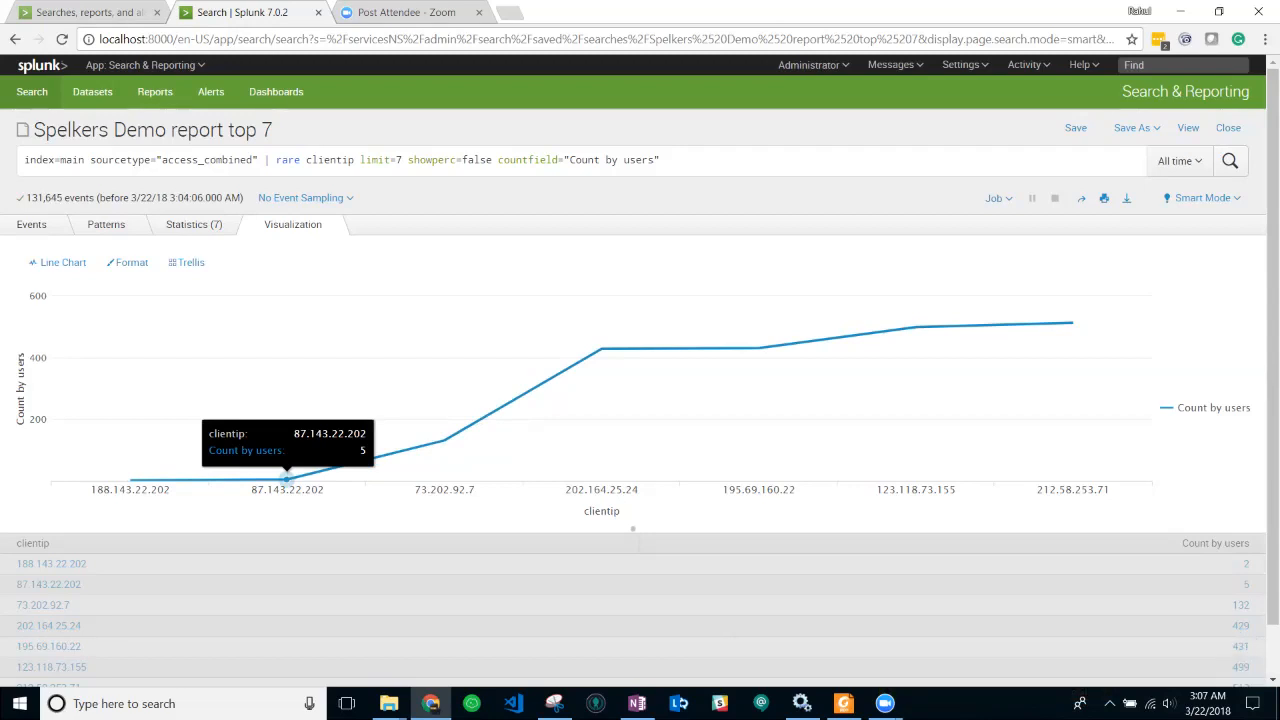
# - Save the line chart to the existing Spelkers Demo Dashboard as panel 'Line chart as rare 7 ClientIP'
pyautogui.click(1136, 127)
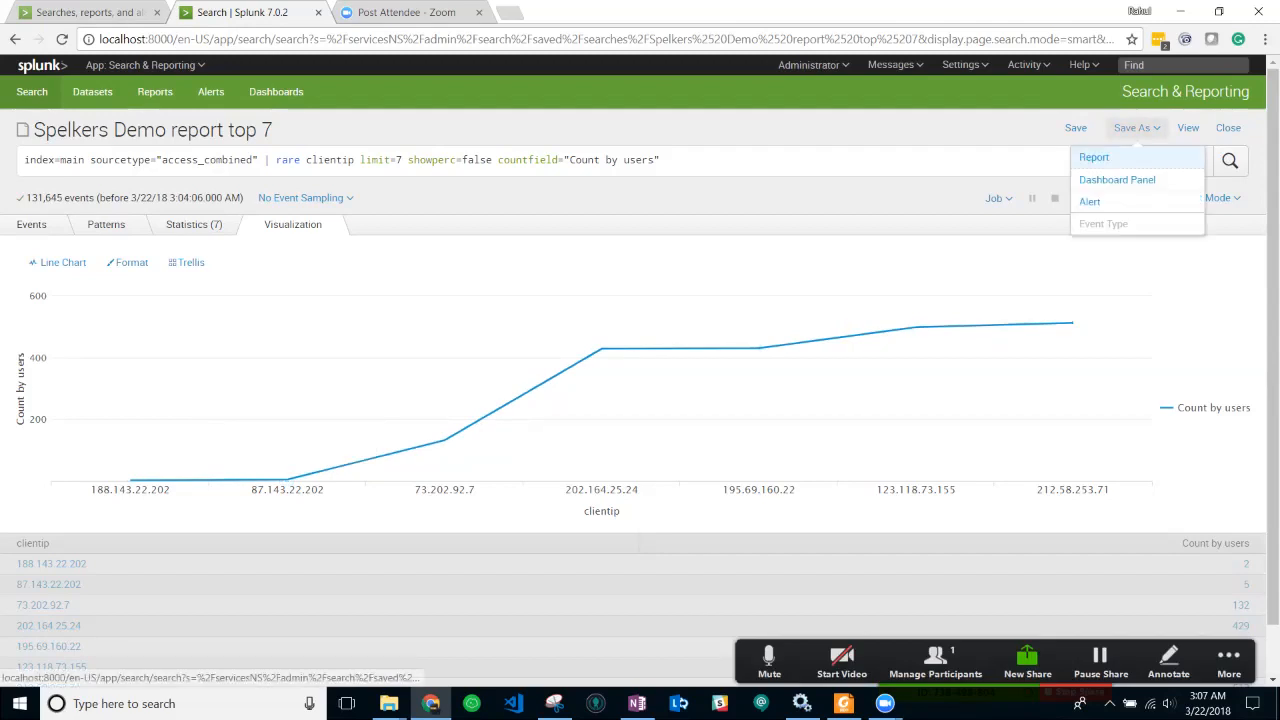
pyautogui.click(1117, 179)
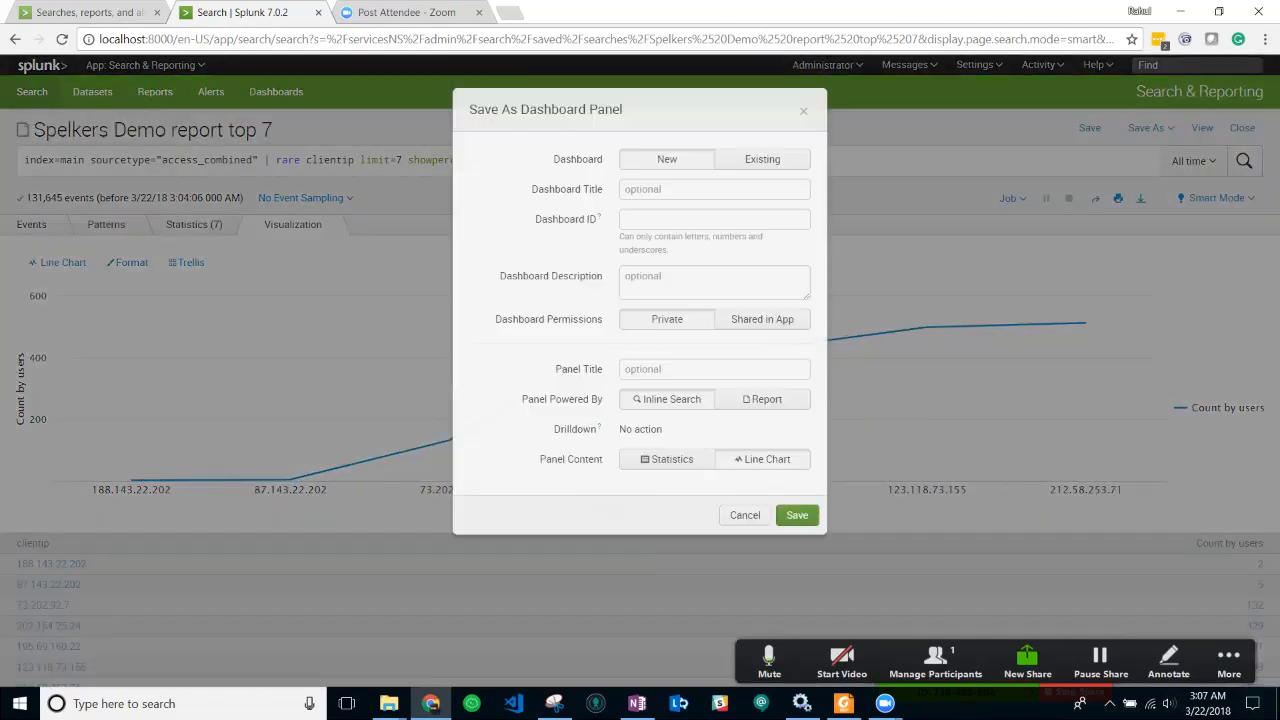
pyautogui.click(762, 159)
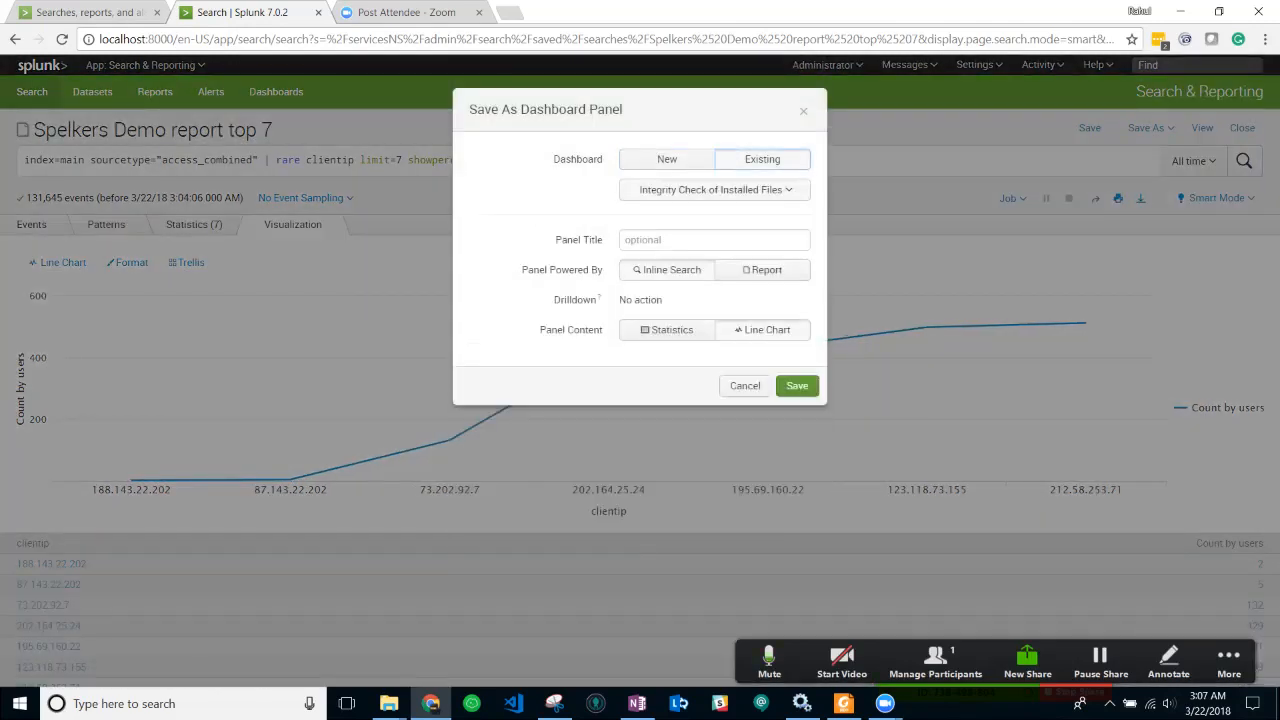
pyautogui.click(715, 189)
pyautogui.click(686, 277)
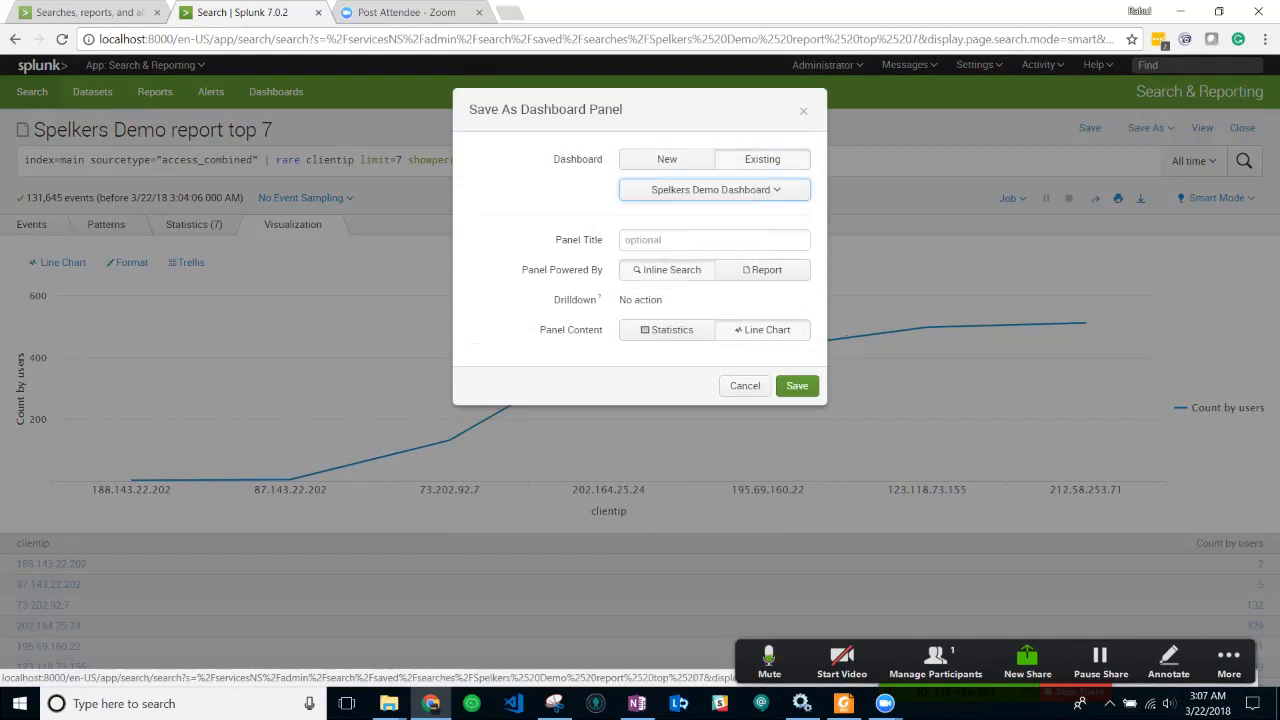
pyautogui.click(714, 240)
pyautogui.write('Line chart')
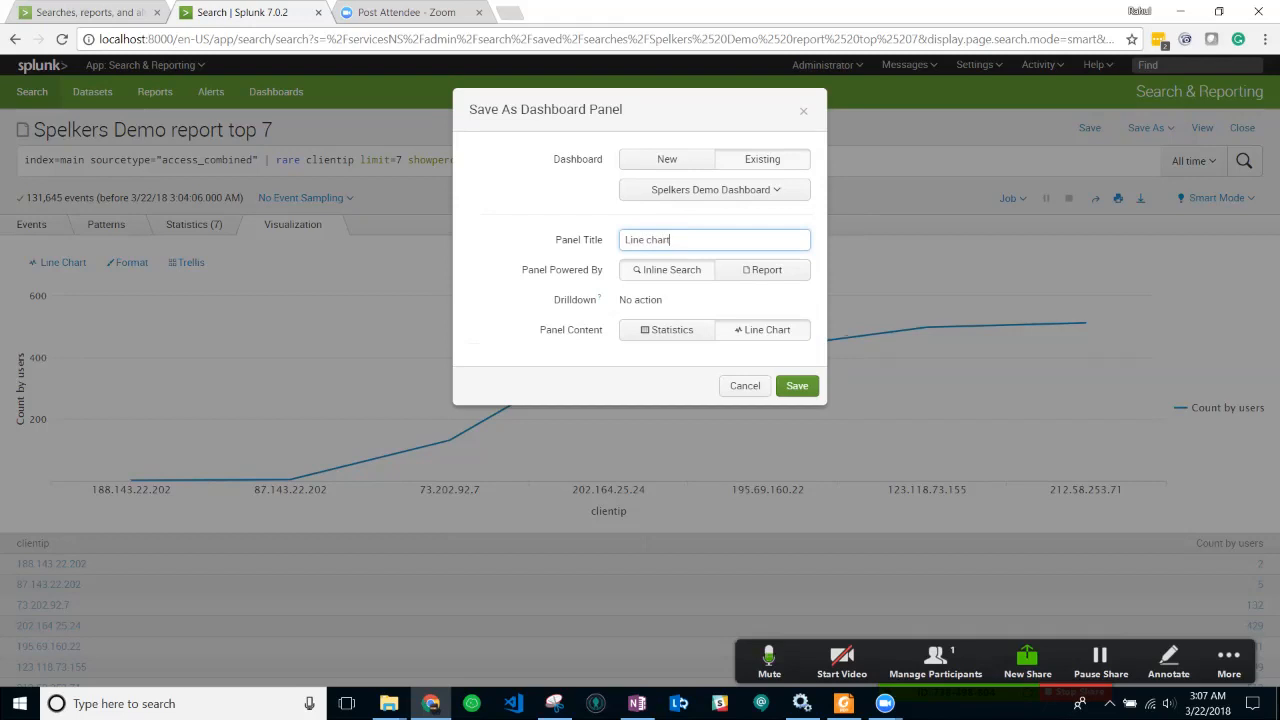
pyautogui.write(' as rare 7 ClientIP')
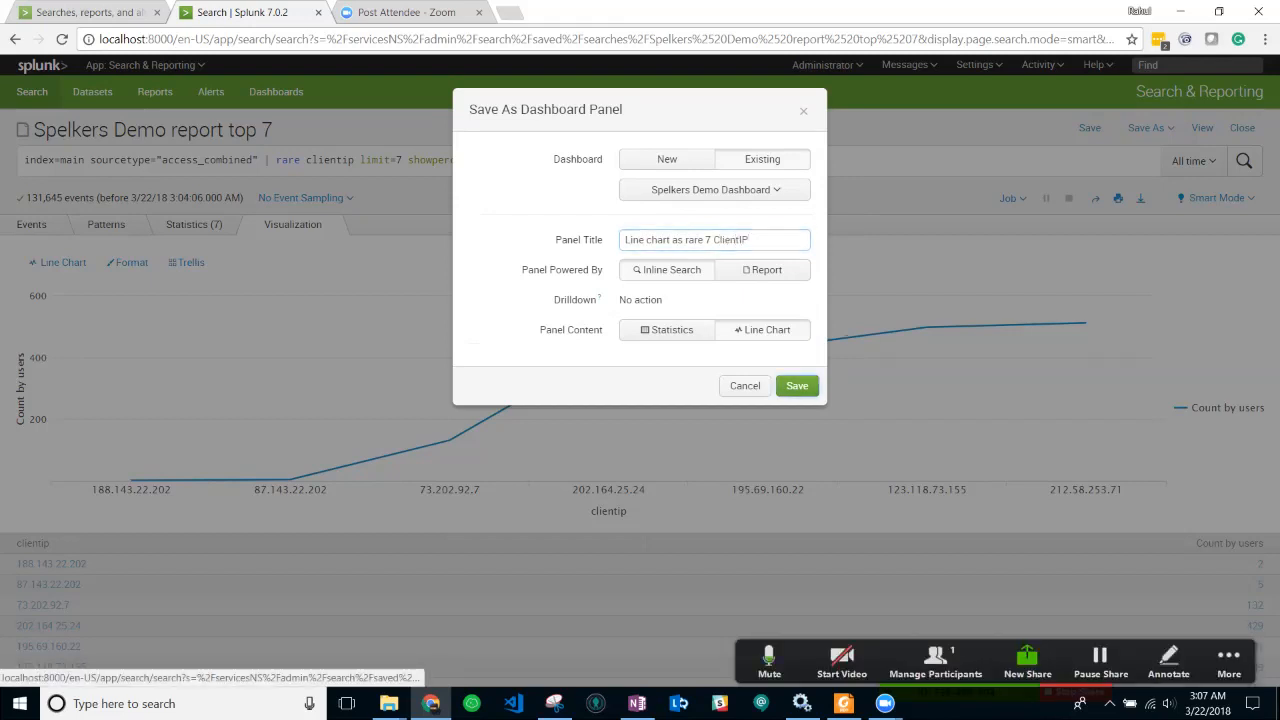
pyautogui.press('Return')
pyautogui.click(803, 111)
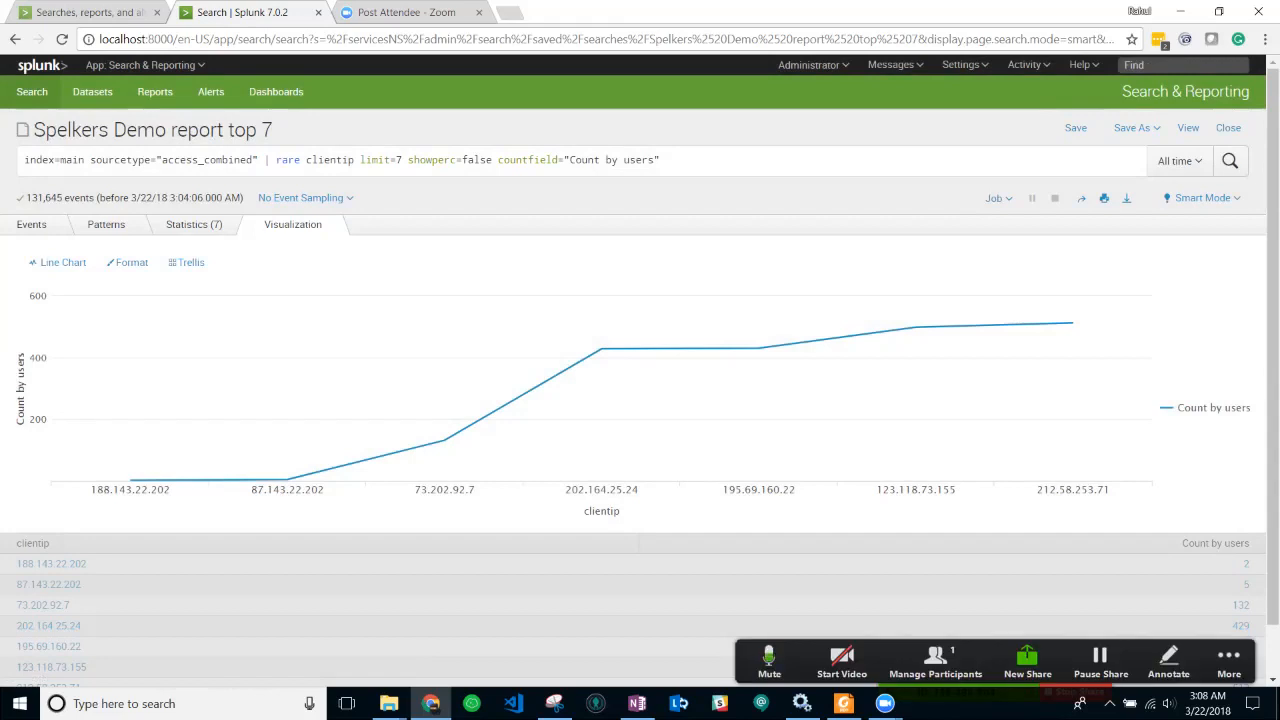
# - Go to the Dashboards list through Settings and skip the welcome tour
pyautogui.click(962, 64)
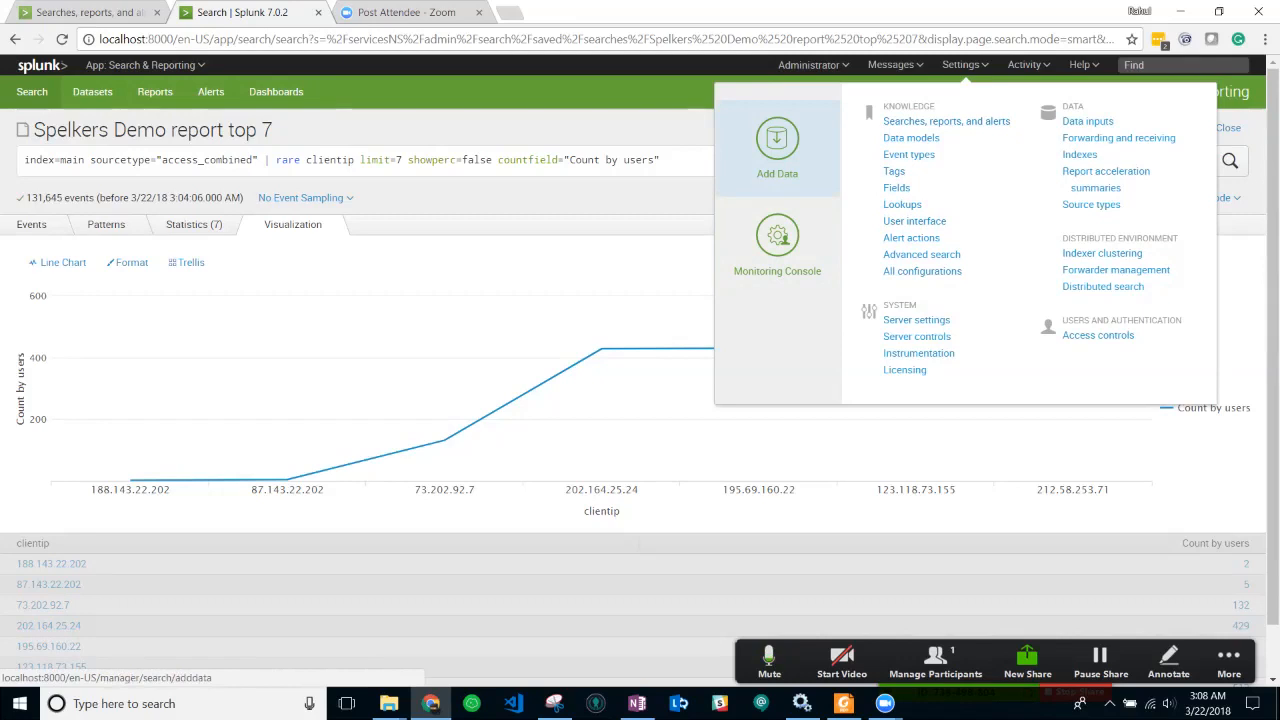
pyautogui.click(276, 91)
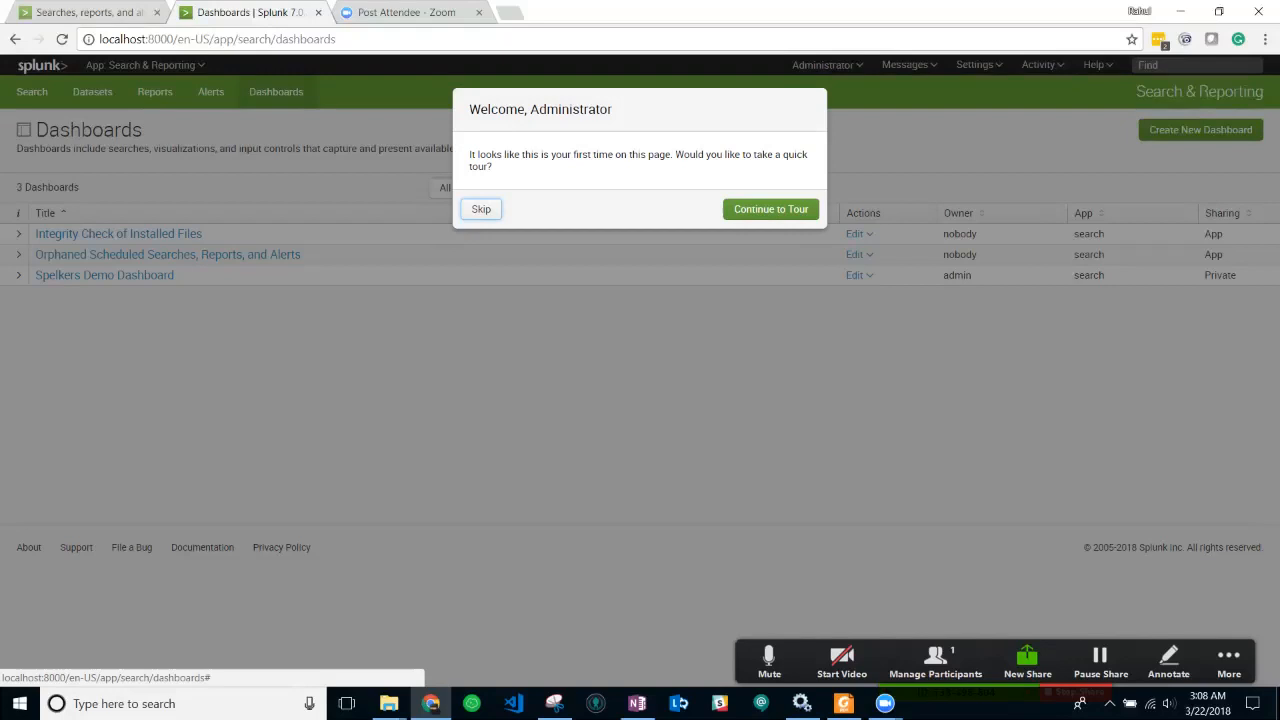
pyautogui.click(481, 209)
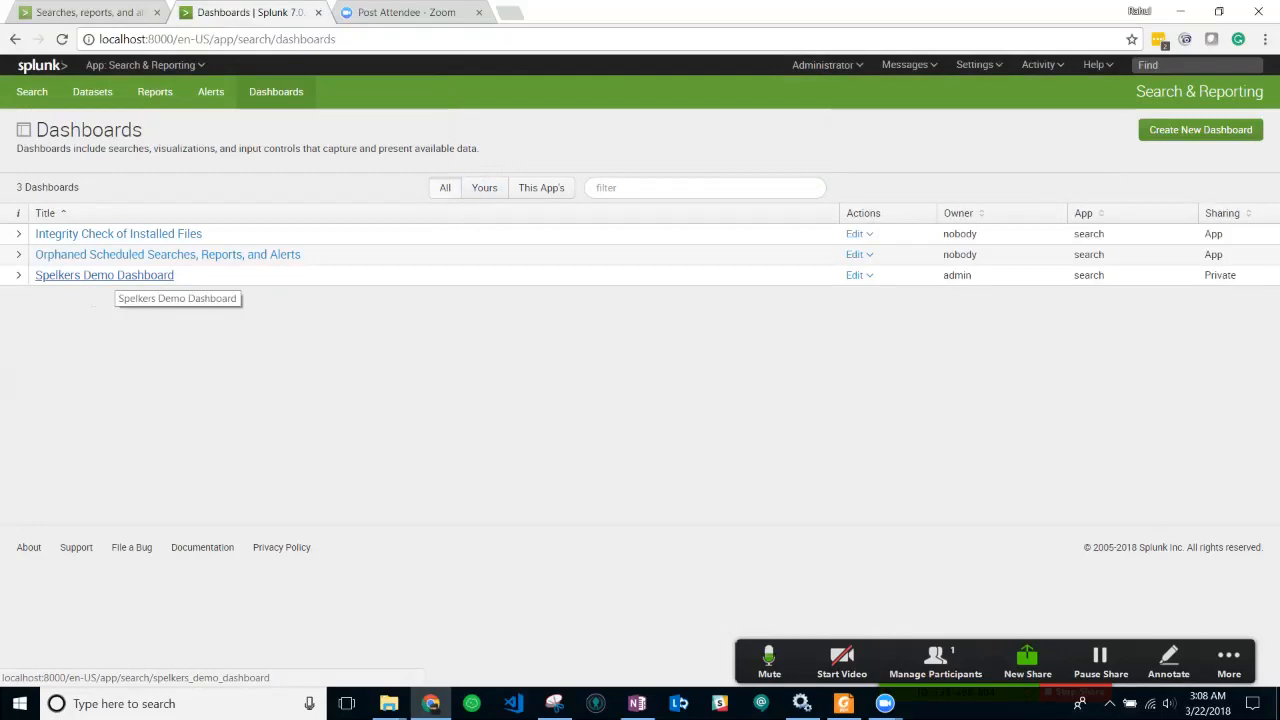
pyautogui.click(115, 276)
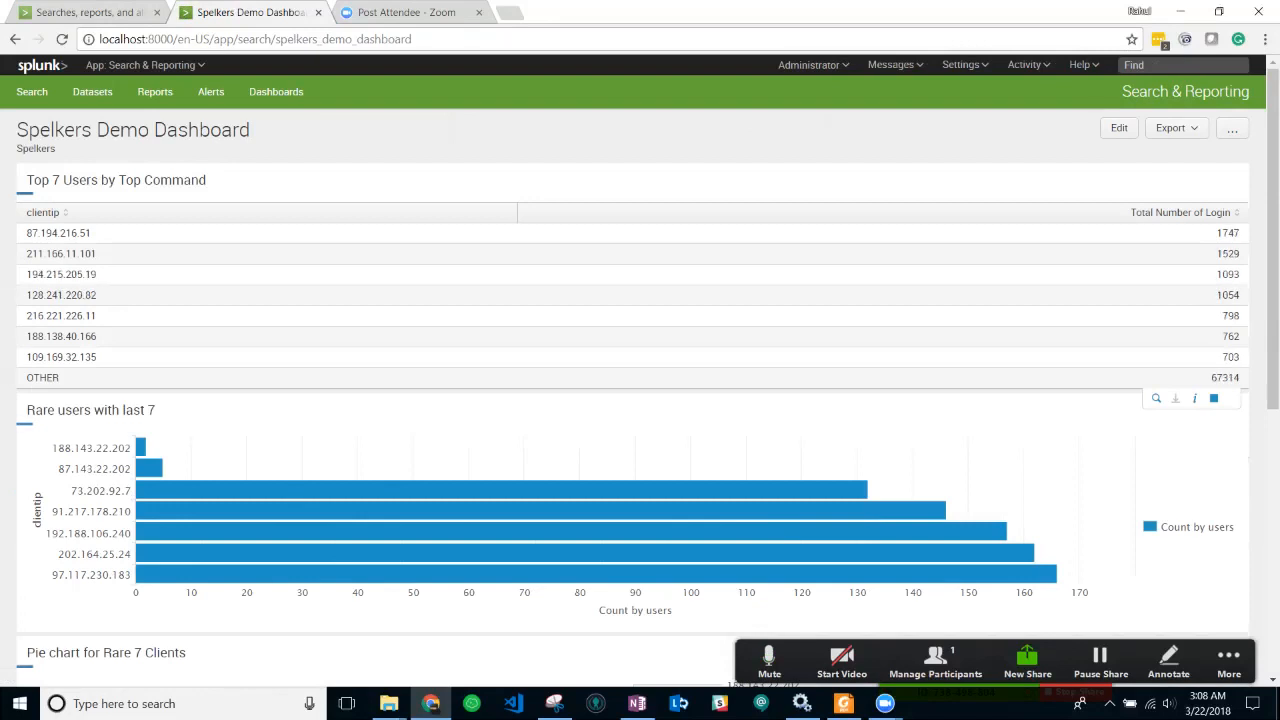
pyautogui.scroll(-3, 640, 400)
pyautogui.scroll(-2, 640, 400)
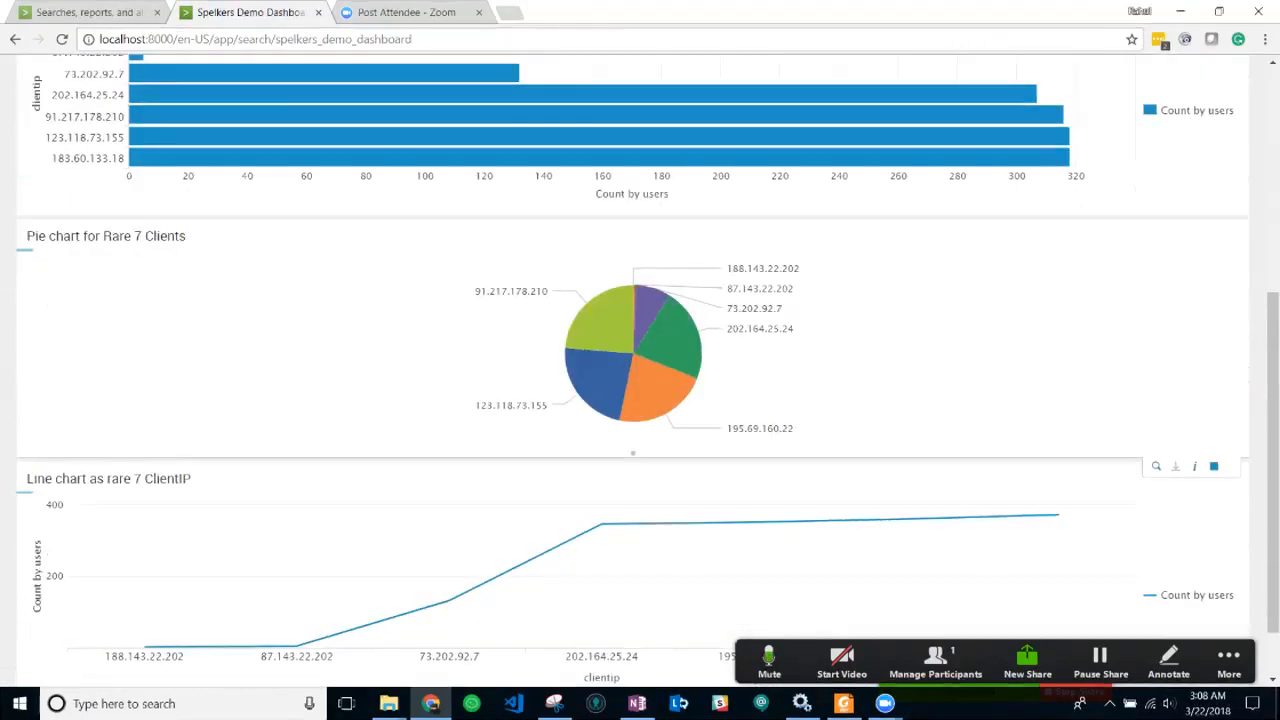
pyautogui.scroll(-1, 640, 400)
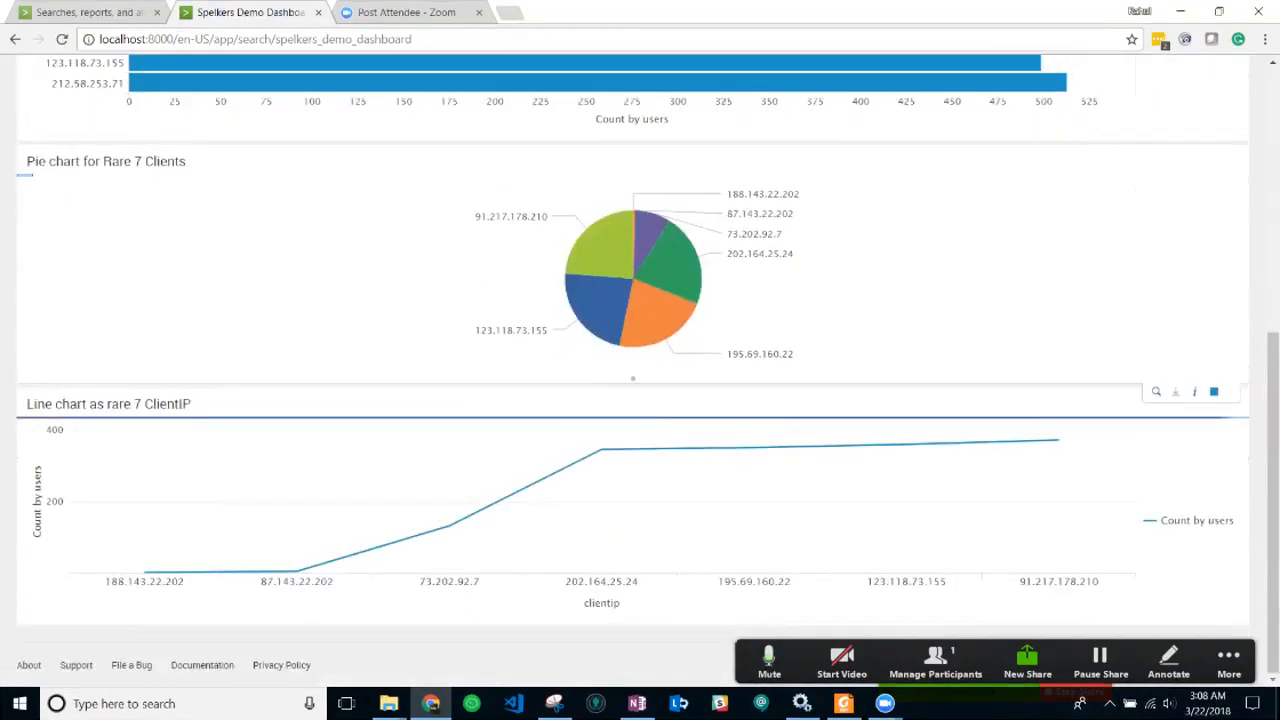
pyautogui.scroll(5, 640, 400)
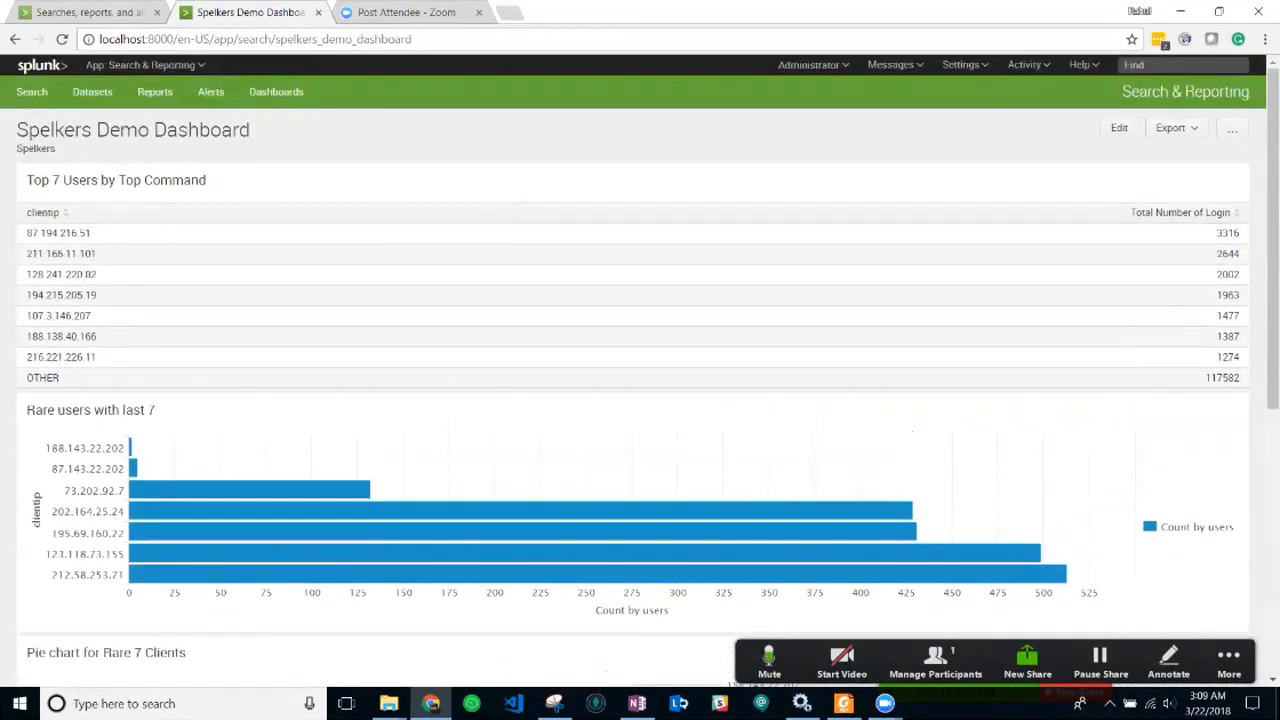
pyautogui.scroll(-2, 640, 400)
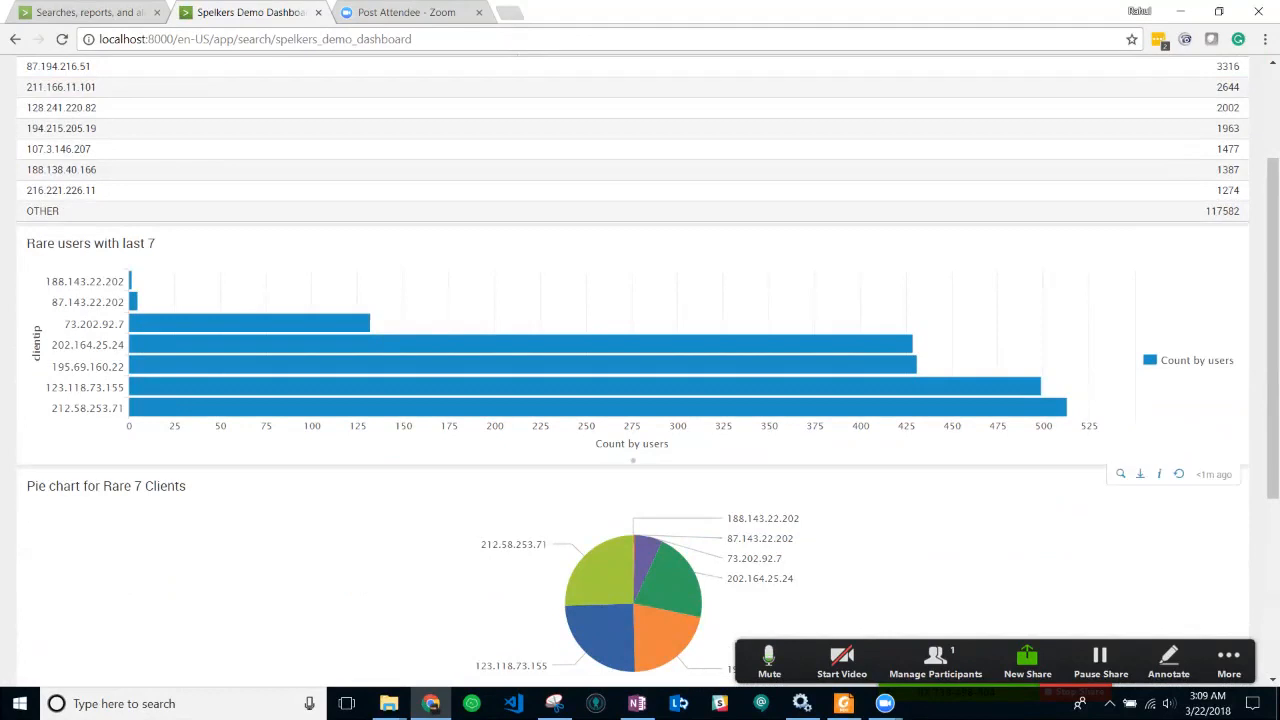
pyautogui.scroll(-3, 640, 400)
pyautogui.scroll(1, 300, 575)
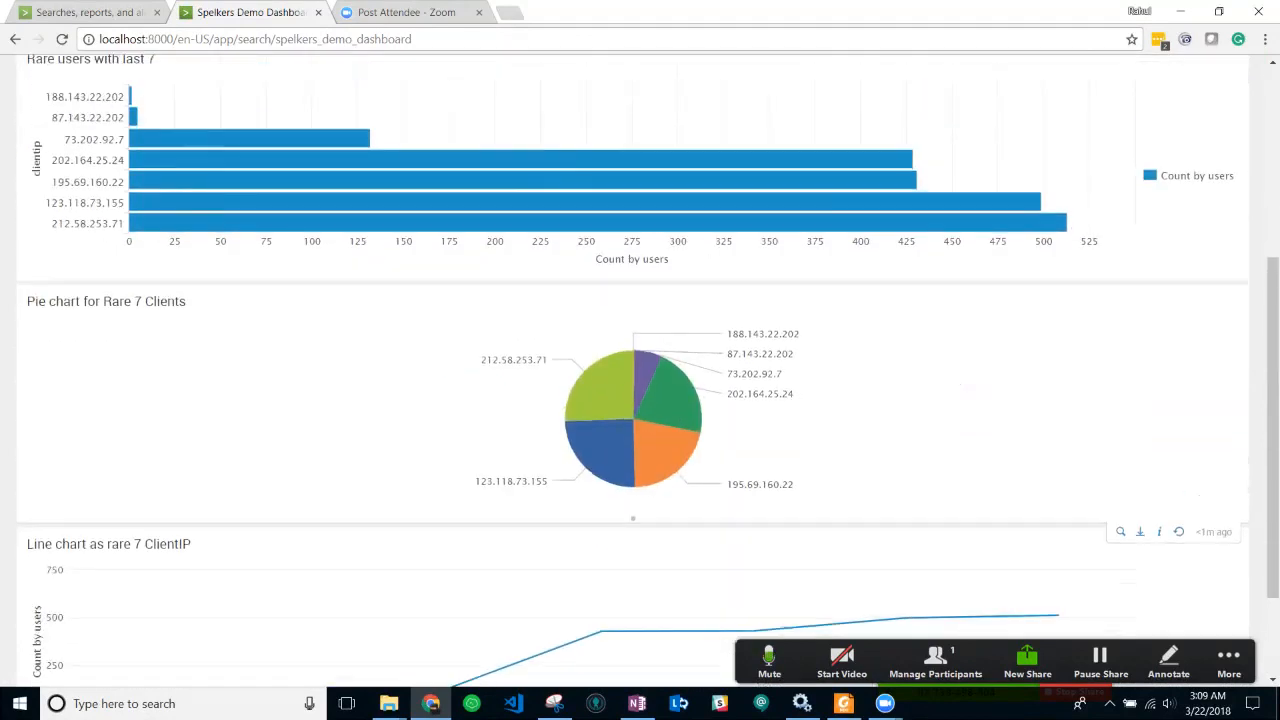
pyautogui.scroll(-2, 300, 575)
pyautogui.moveTo(297, 572)
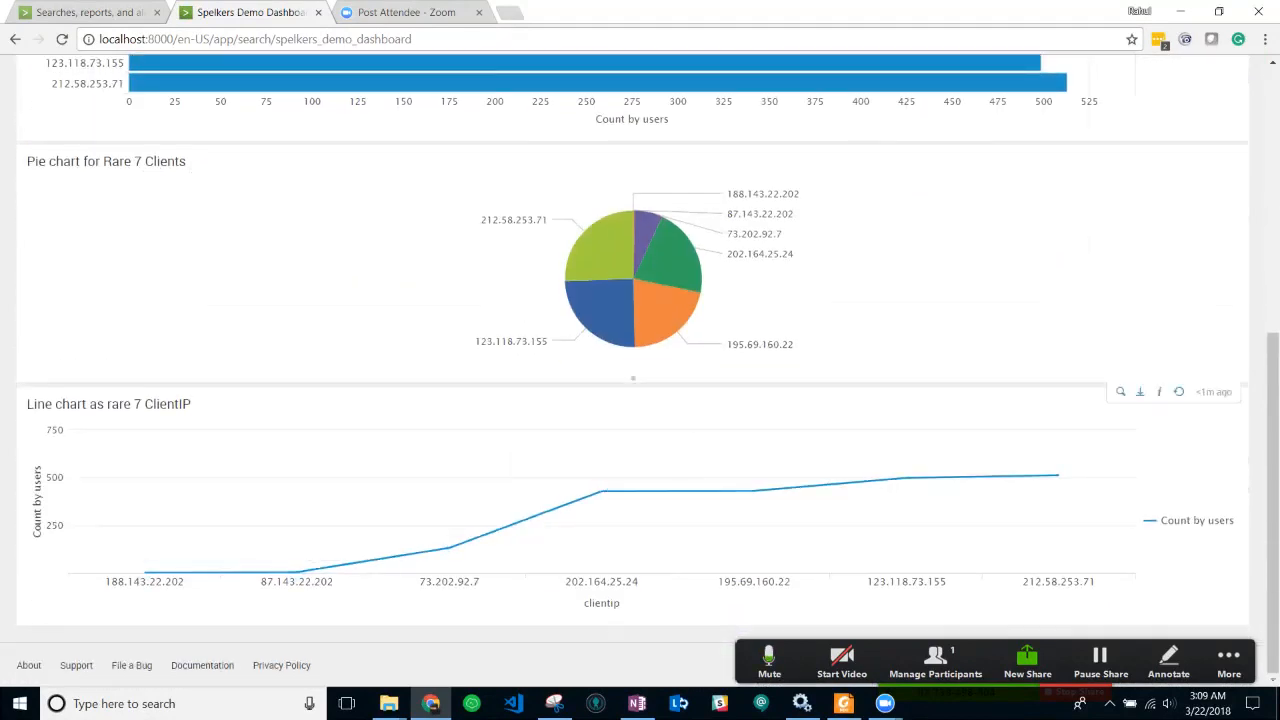
pyautogui.scroll(2, 600, 280)
pyautogui.moveTo(368, 166)
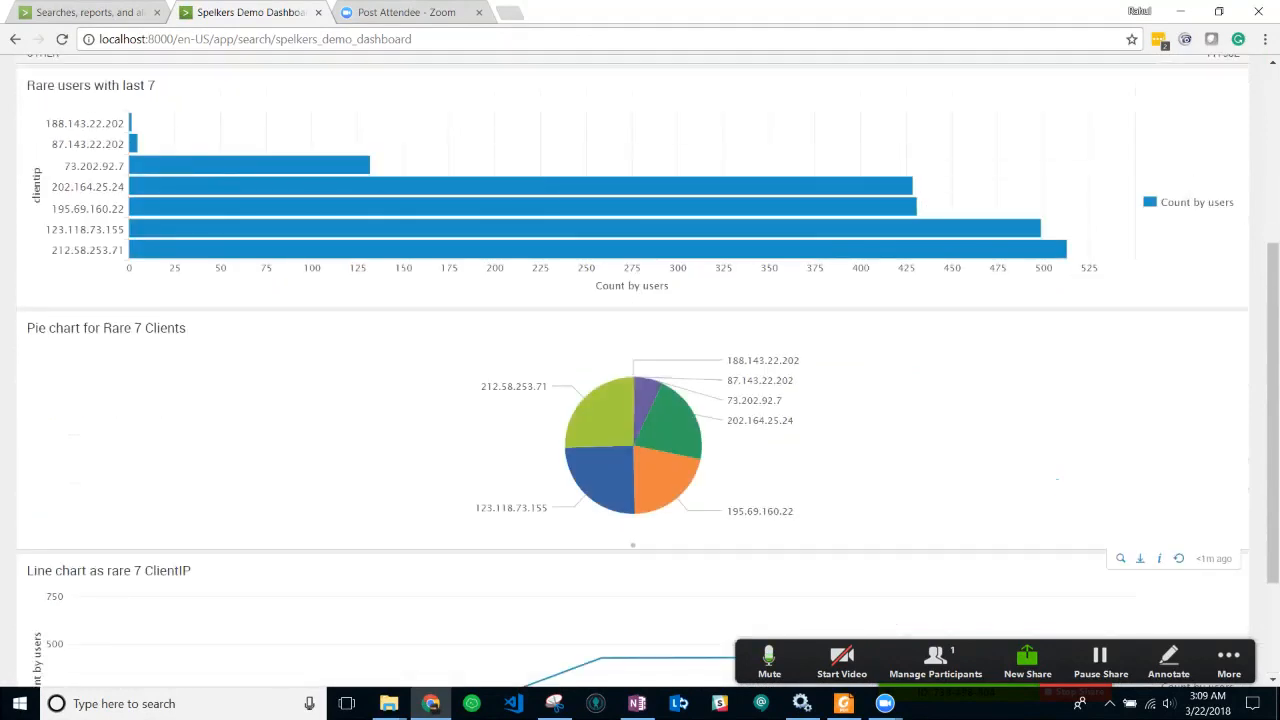
pyautogui.scroll(4, 368, 166)
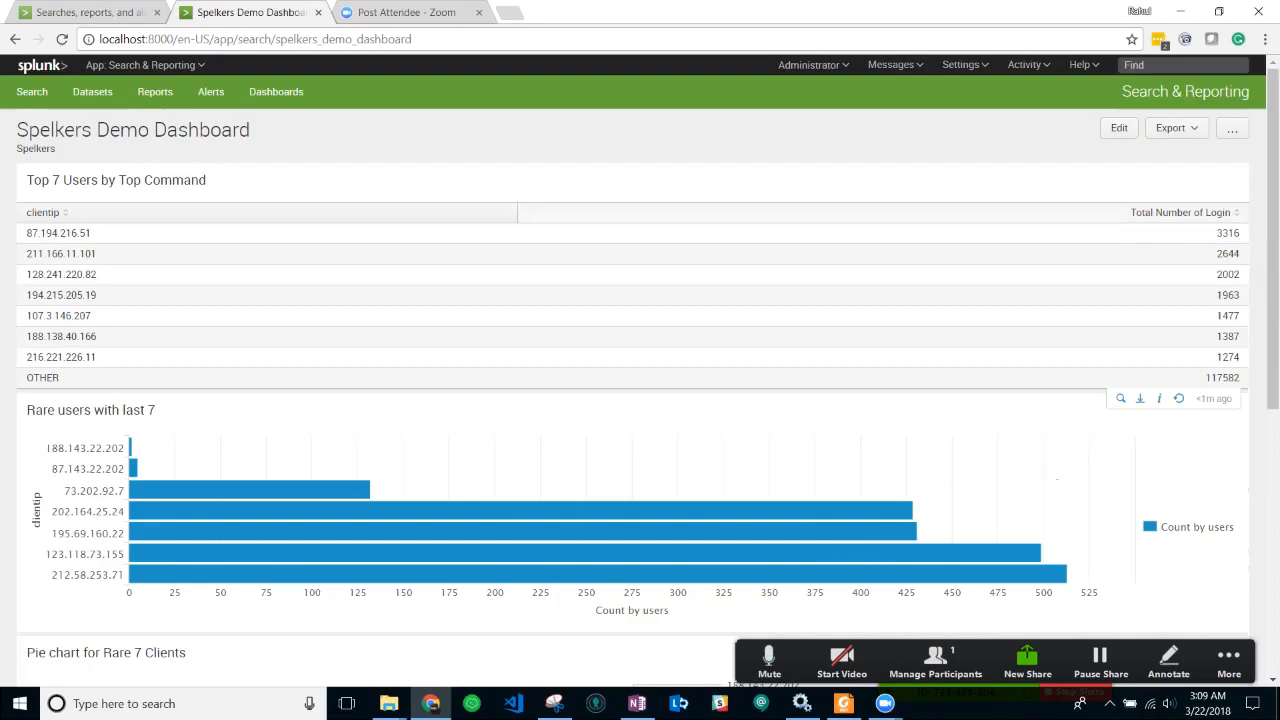
# - In edit mode, move the Rare users bar chart to the top-left and the line chart beside the pie chart
pyautogui.click(1119, 127)
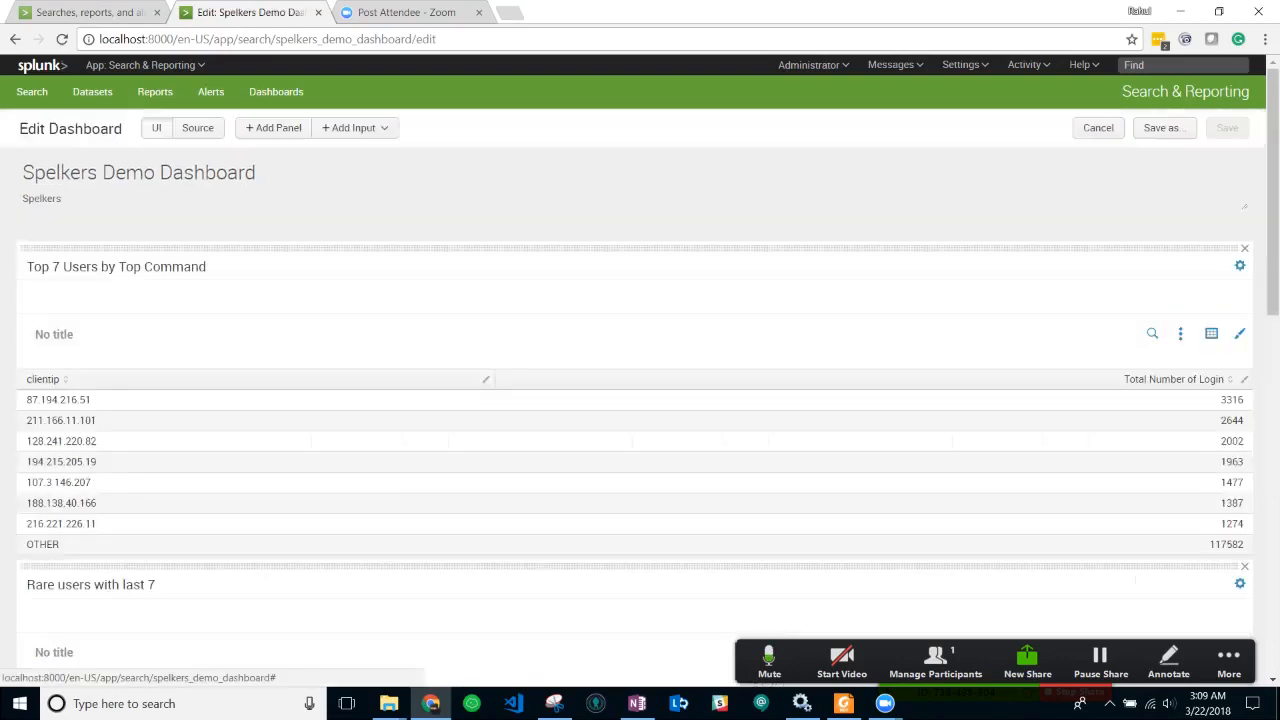
pyautogui.scroll(-2, 640, 380)
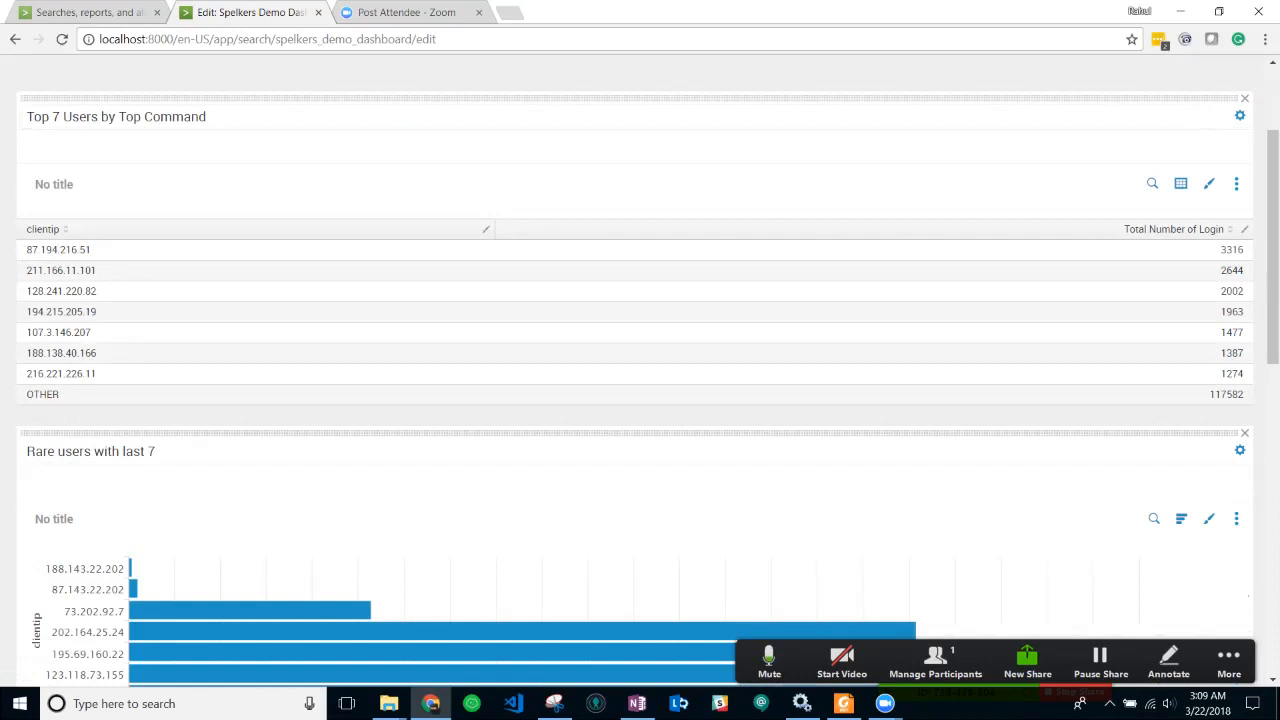
pyautogui.moveTo(593, 432); pyautogui.dragTo(440, 125)
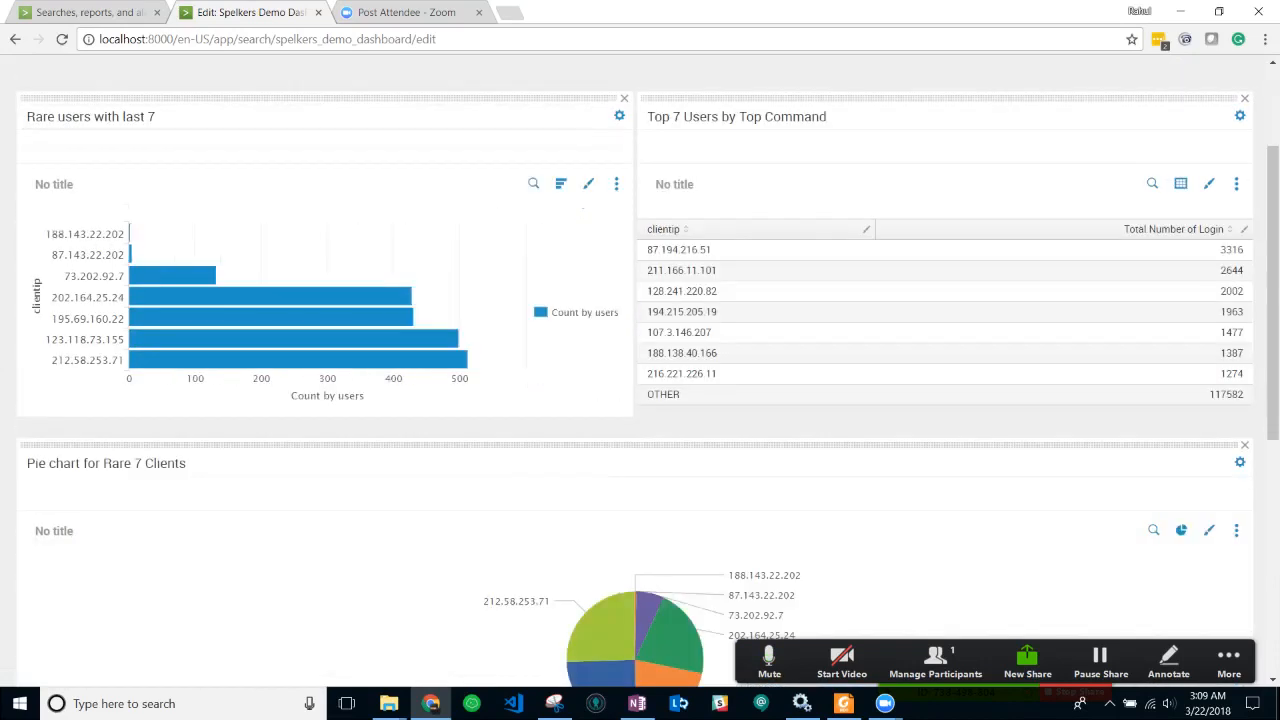
pyautogui.scroll(-4, 640, 360)
pyautogui.moveTo(640, 375); pyautogui.dragTo(906, 195)
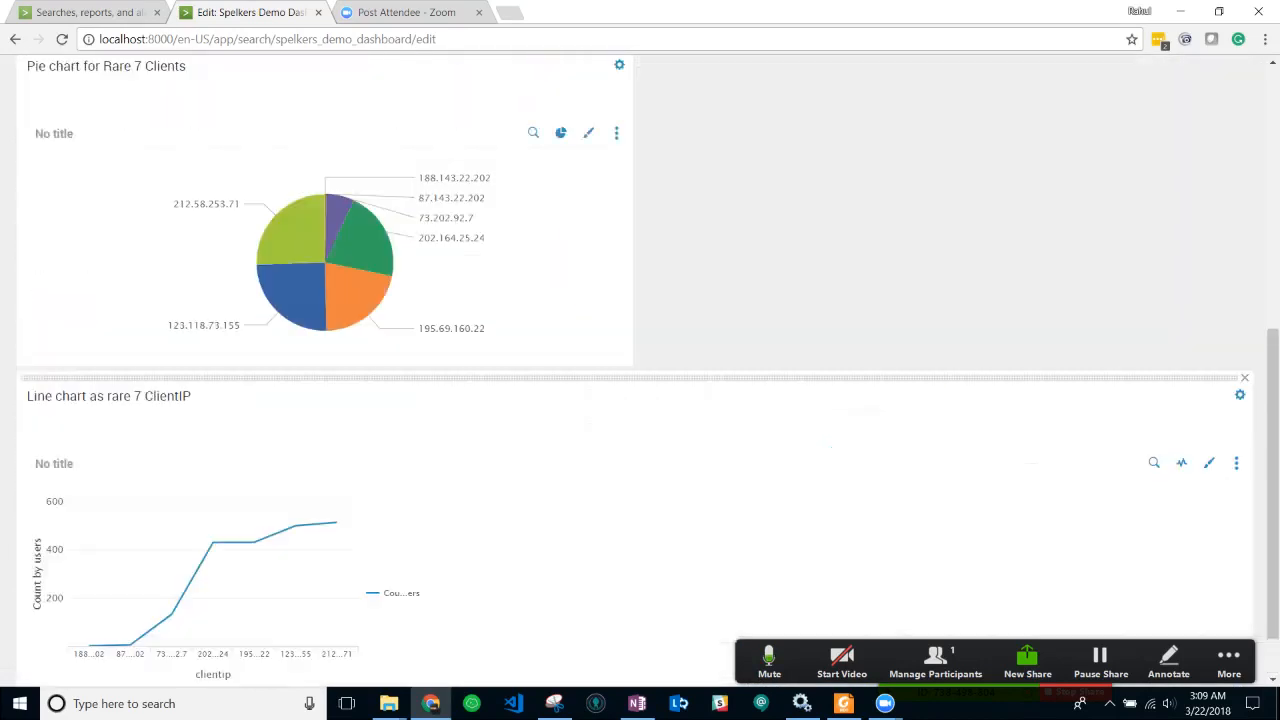
# - Move the Top 7 Users table into the top row next to the bar chart
pyautogui.scroll(2, 640, 360)
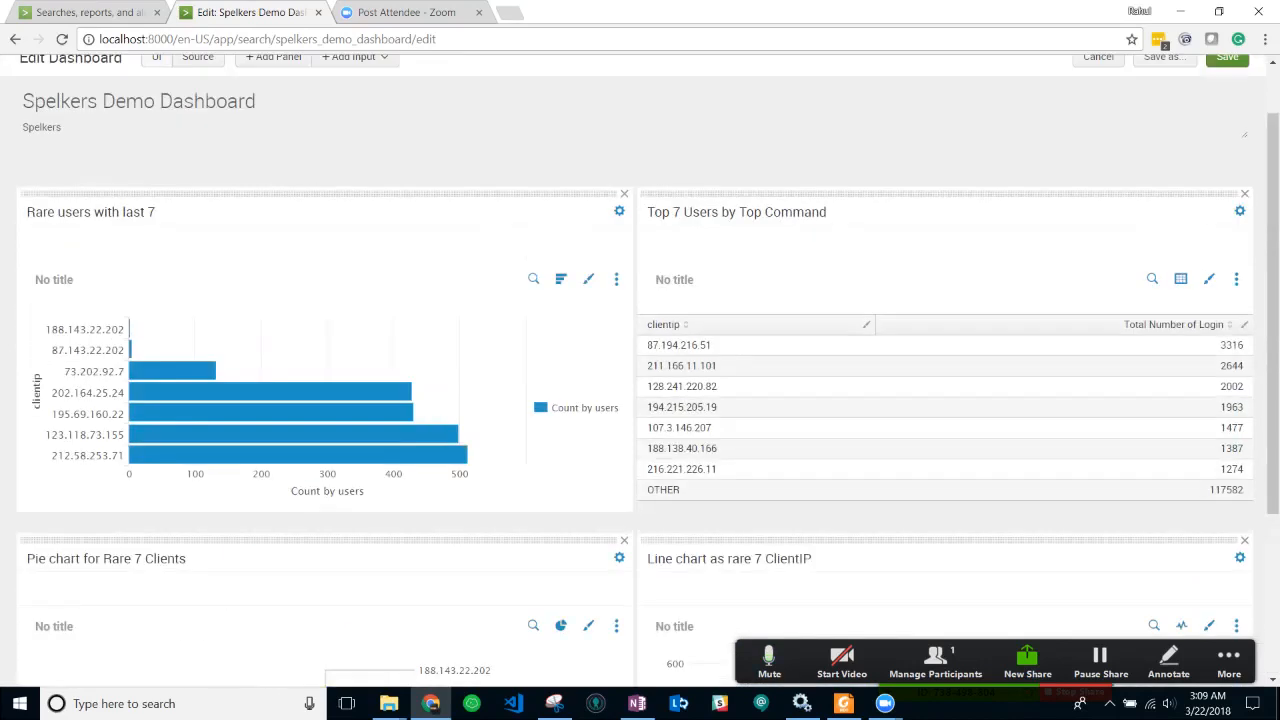
pyautogui.moveTo(900, 194); pyautogui.dragTo(271, 171)
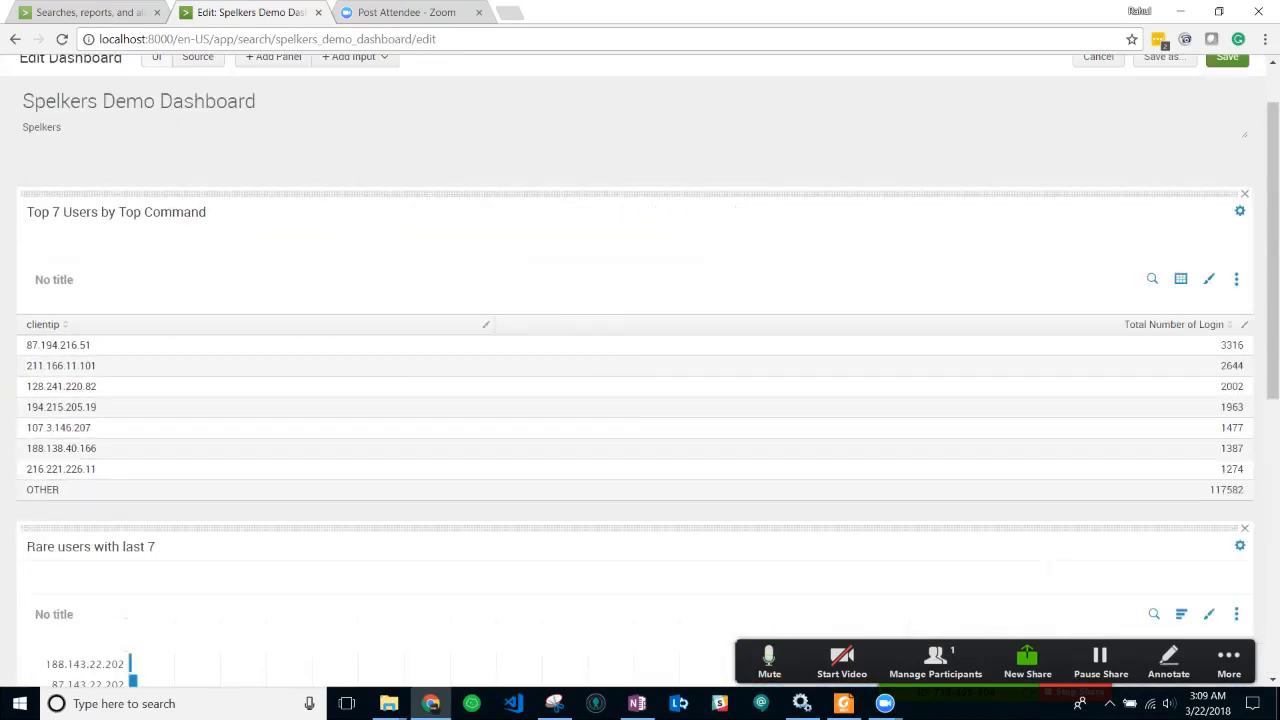
pyautogui.moveTo(648, 528); pyautogui.dragTo(900, 250)
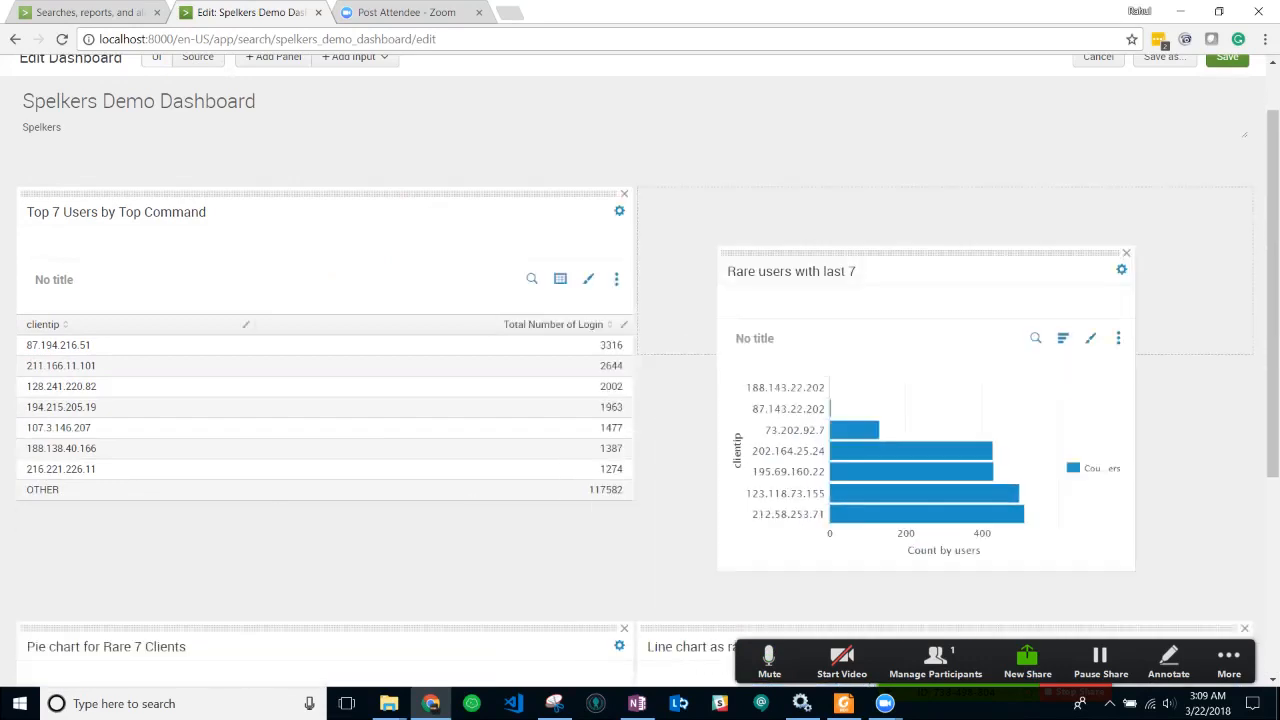
pyautogui.scroll(-3, 640, 360)
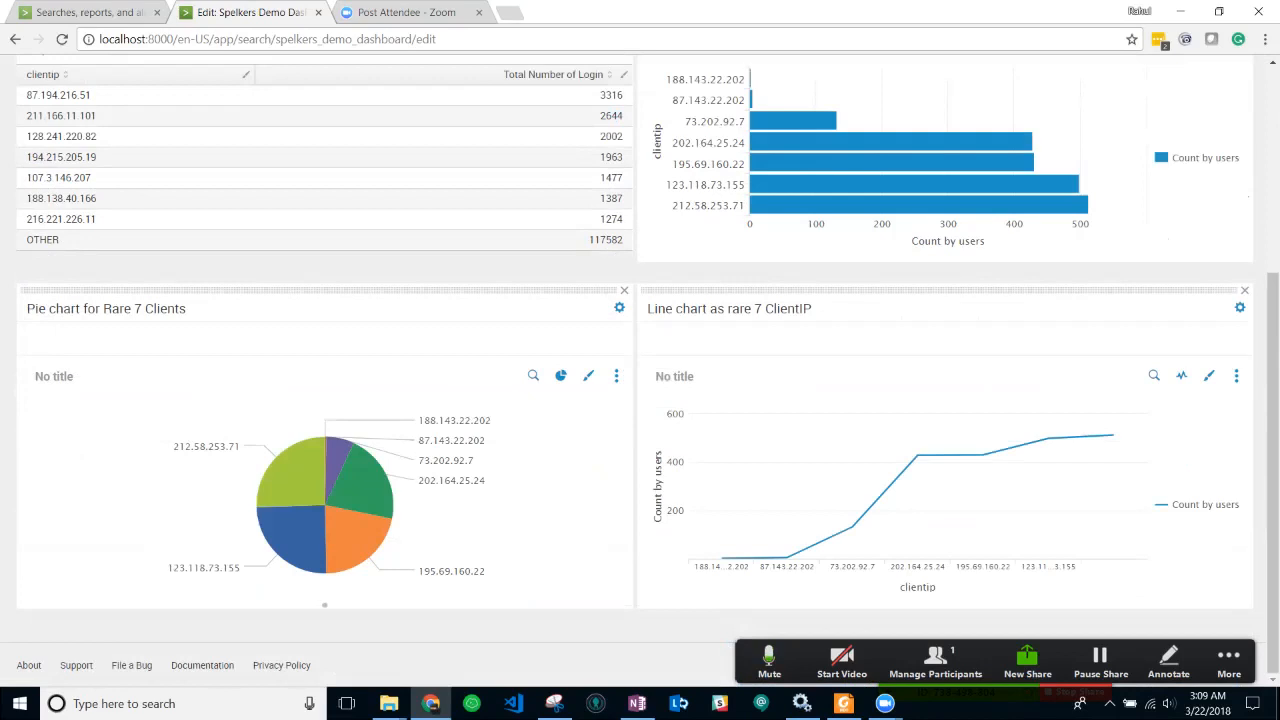
pyautogui.scroll(3, 640, 360)
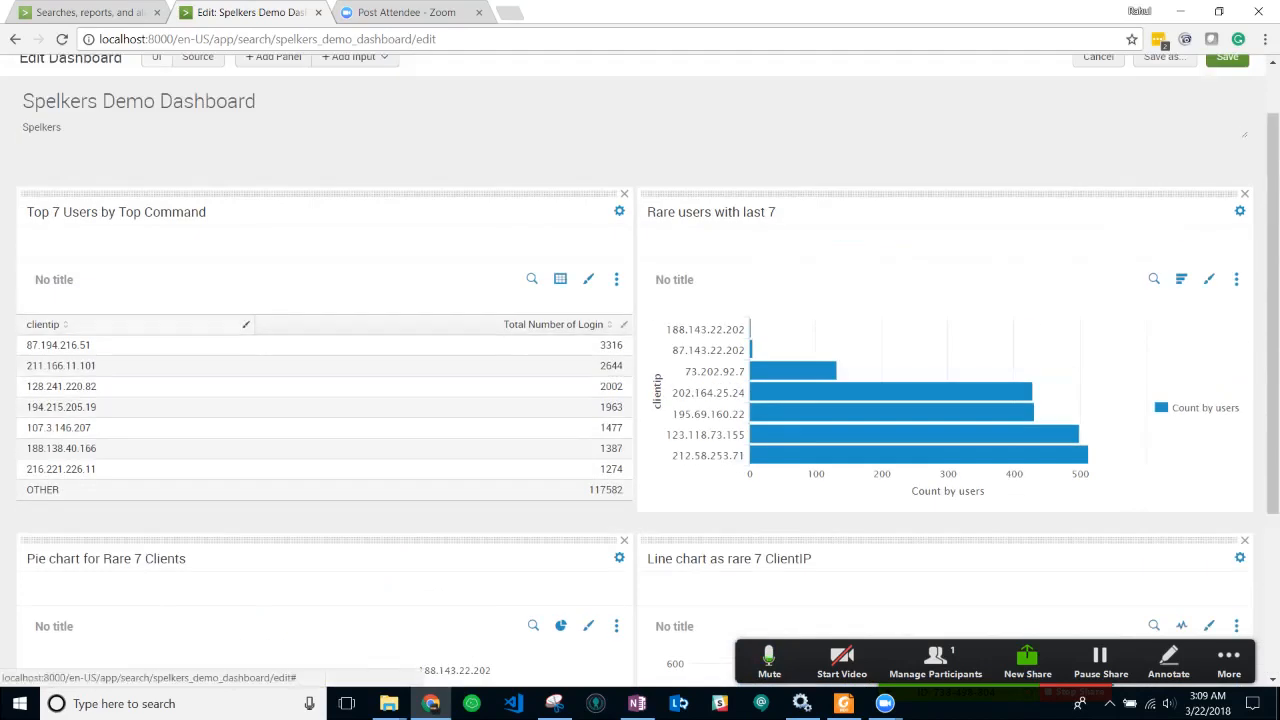
pyautogui.scroll(1, 640, 360)
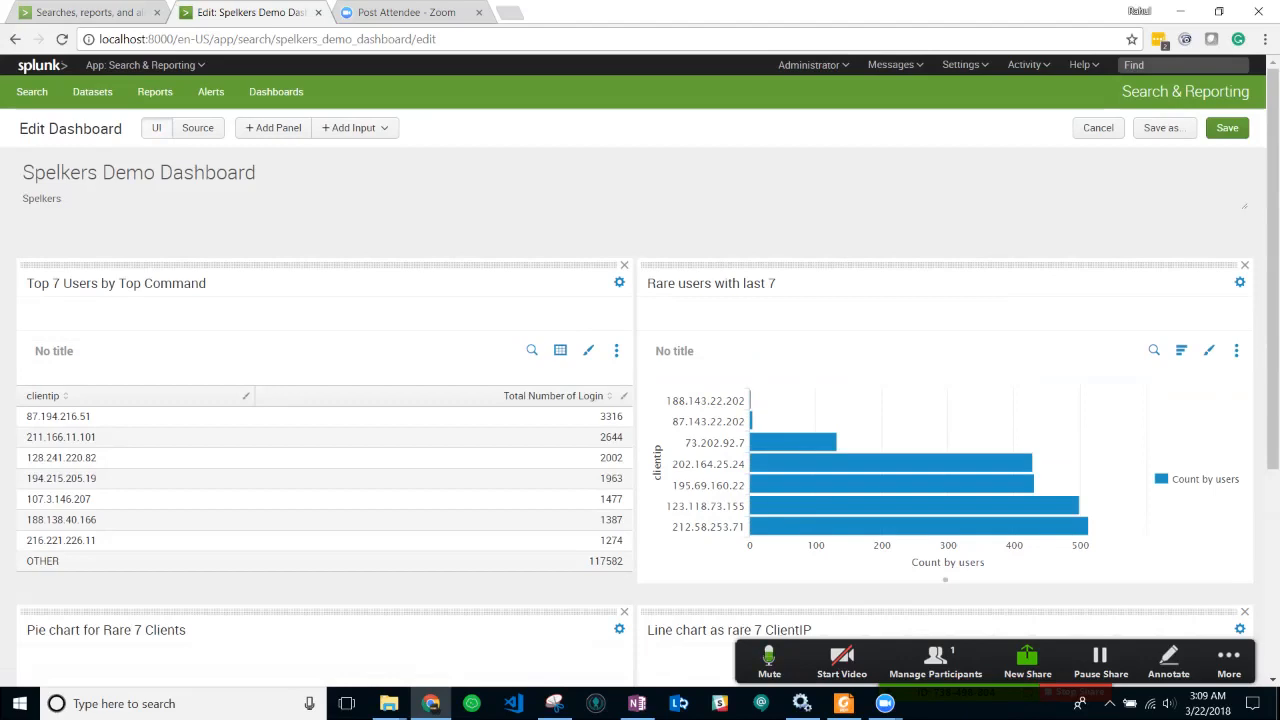
pyautogui.scroll(-3, 640, 359)
pyautogui.scroll(3, 640, 359)
# - Save the rearranged layout and reopen Spelkers Demo Dashboard from the Dashboards list
pyautogui.click(1227, 127)
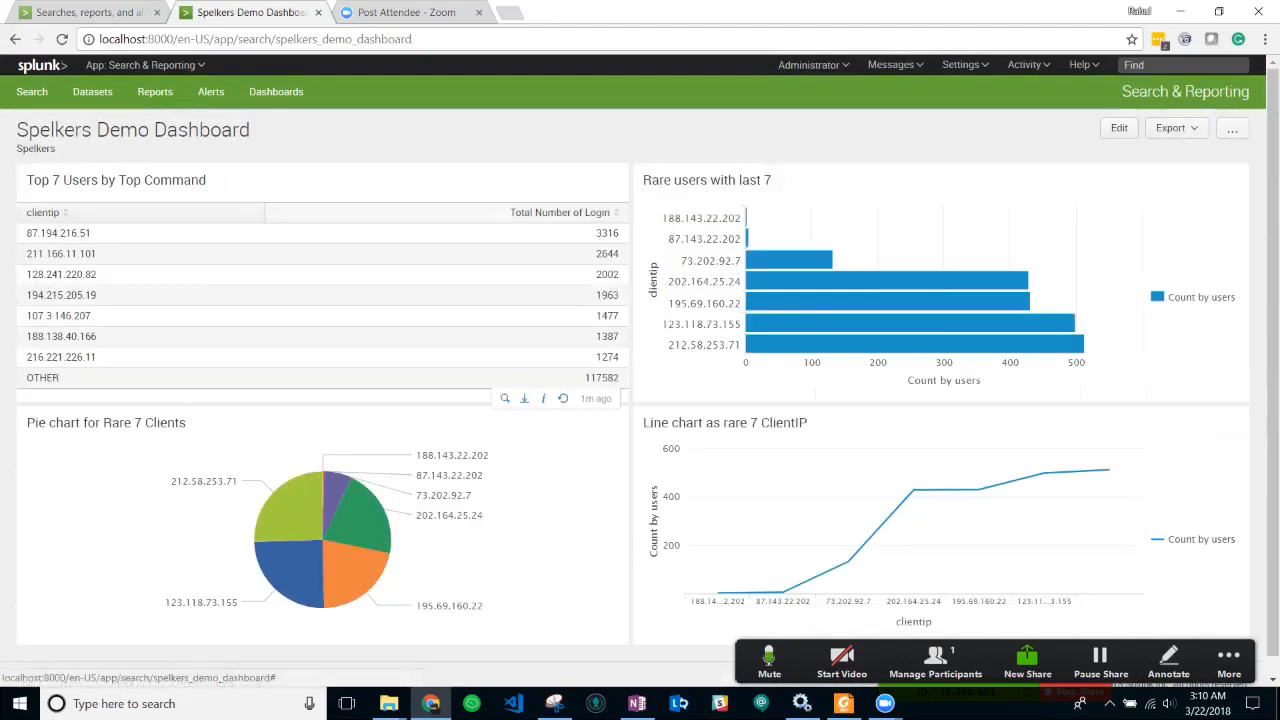
pyautogui.click(276, 91)
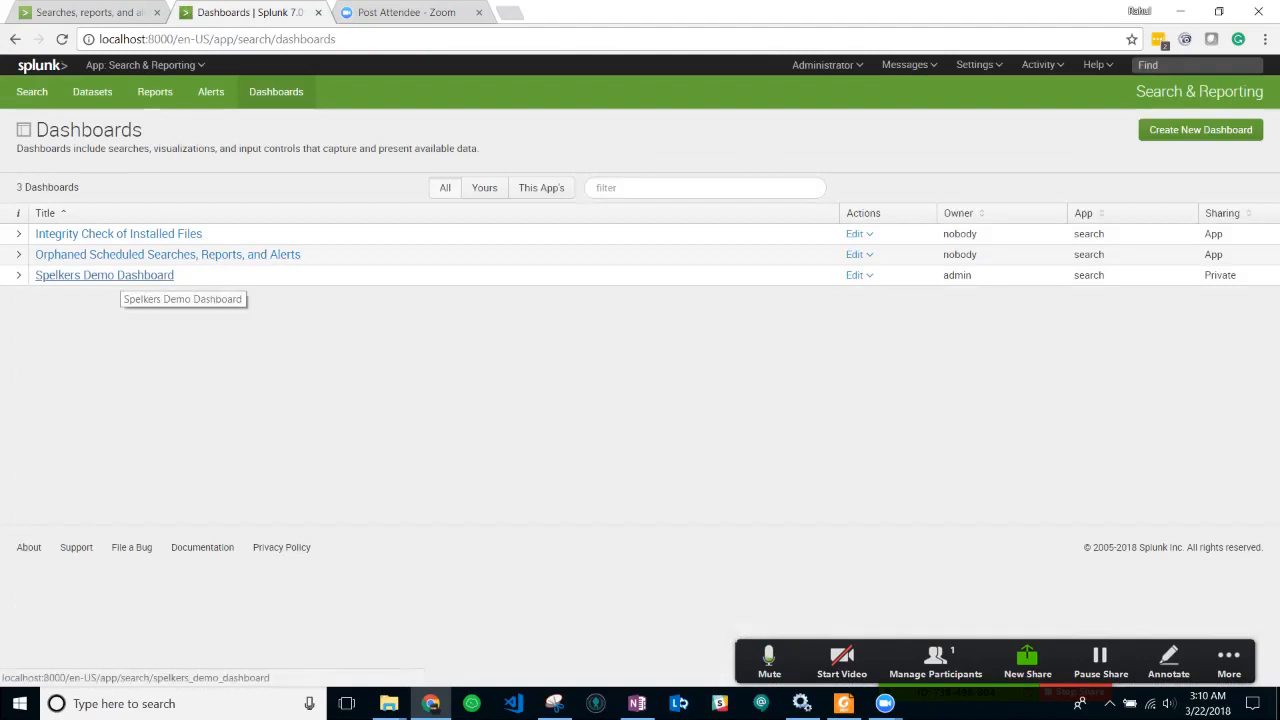
pyautogui.click(118, 276)
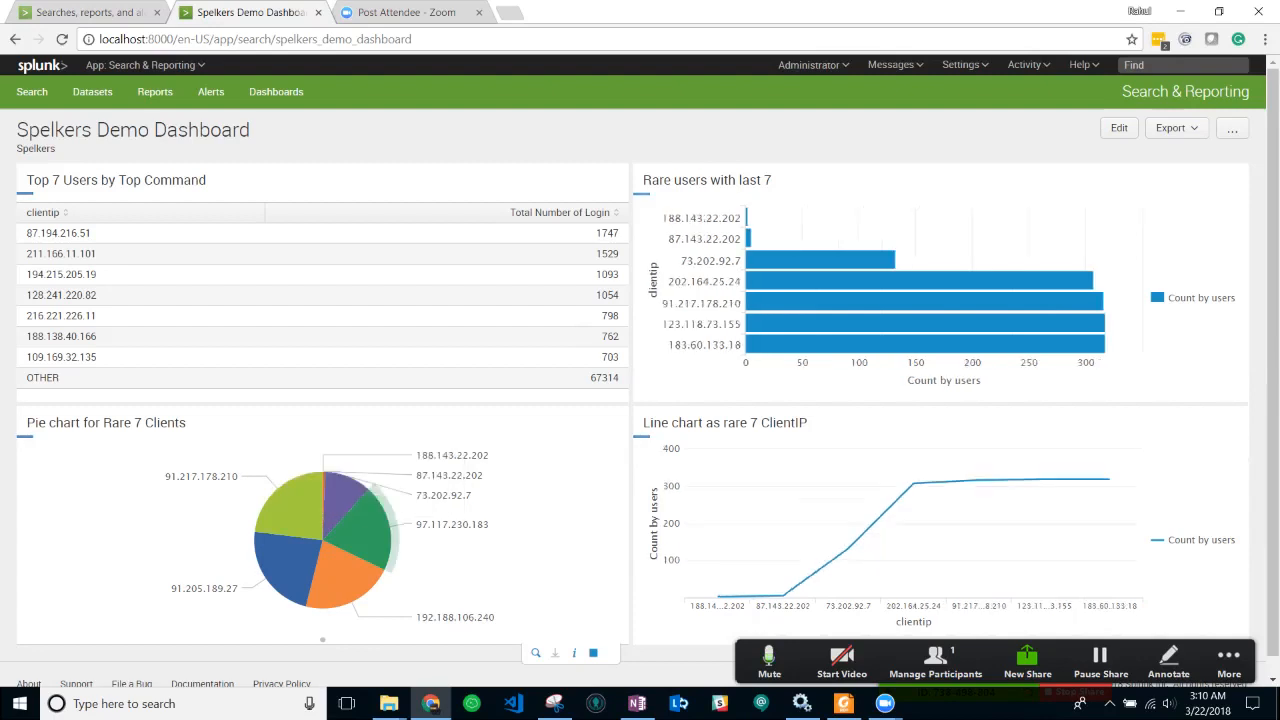
# - Open the pie chart panel's rare clientip search in a new Search tab
pyautogui.scroll(-1, 348, 485)
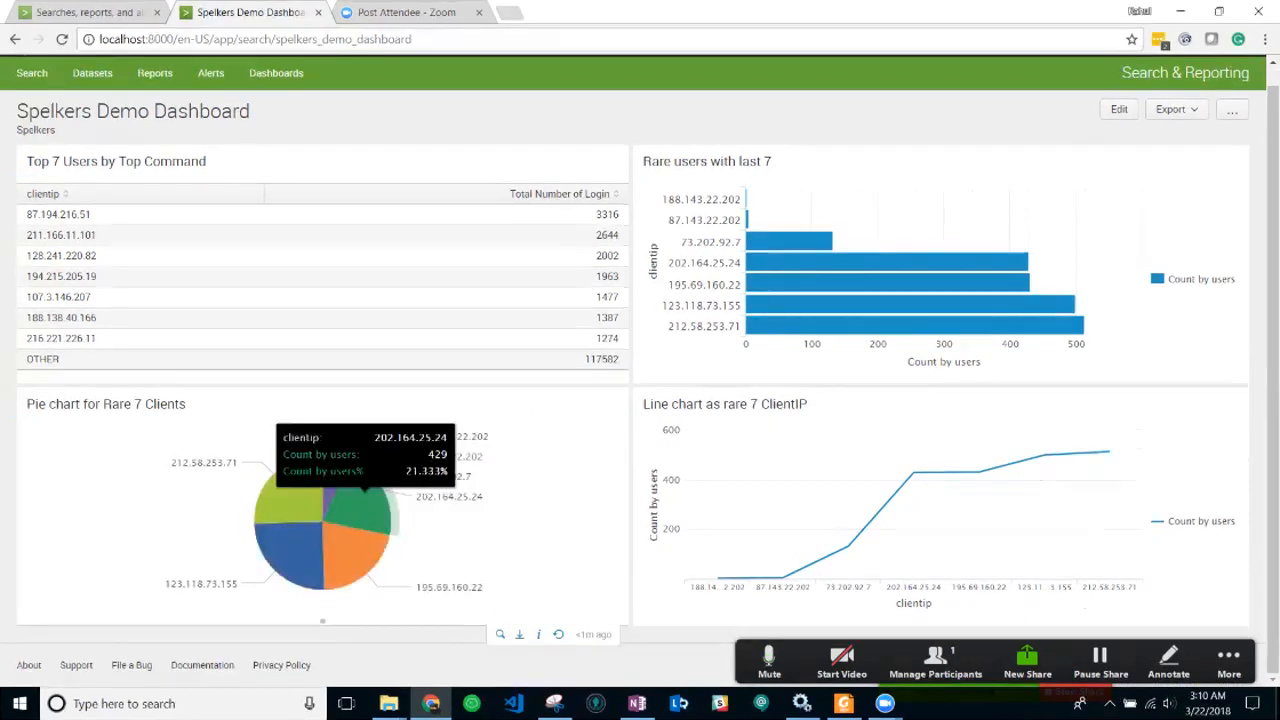
pyautogui.moveTo(352, 555)
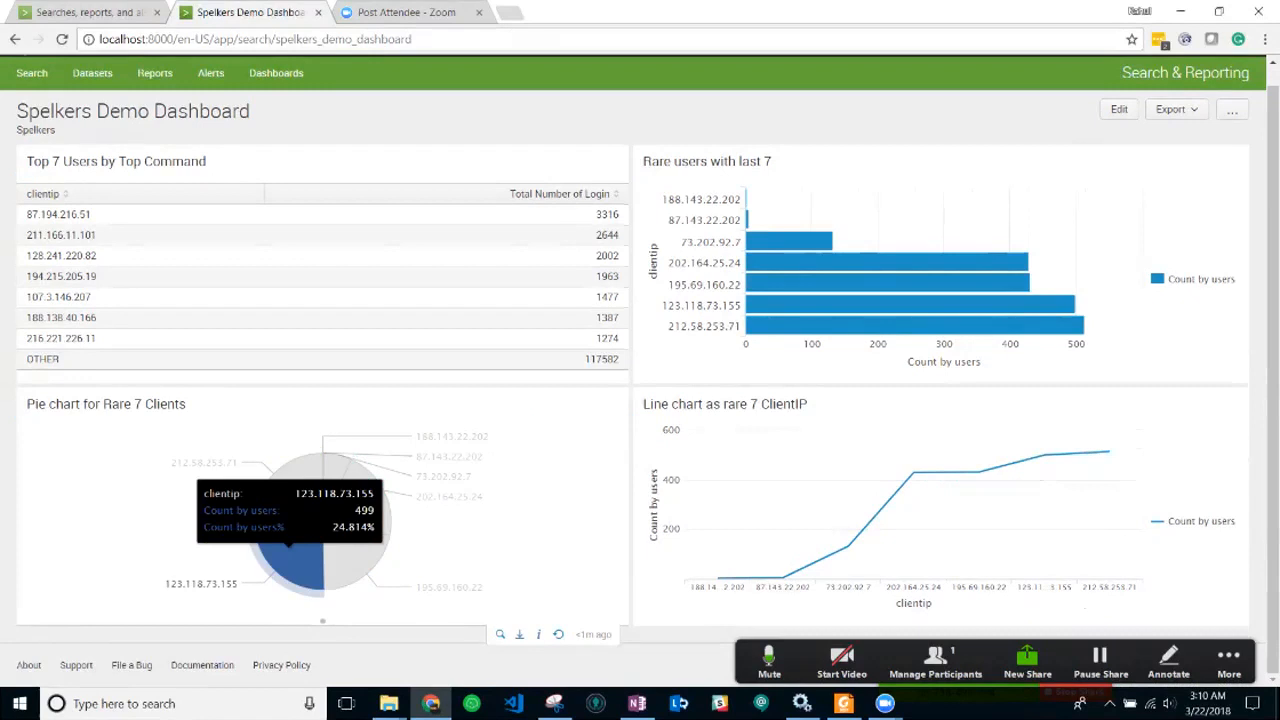
pyautogui.moveTo(335, 478)
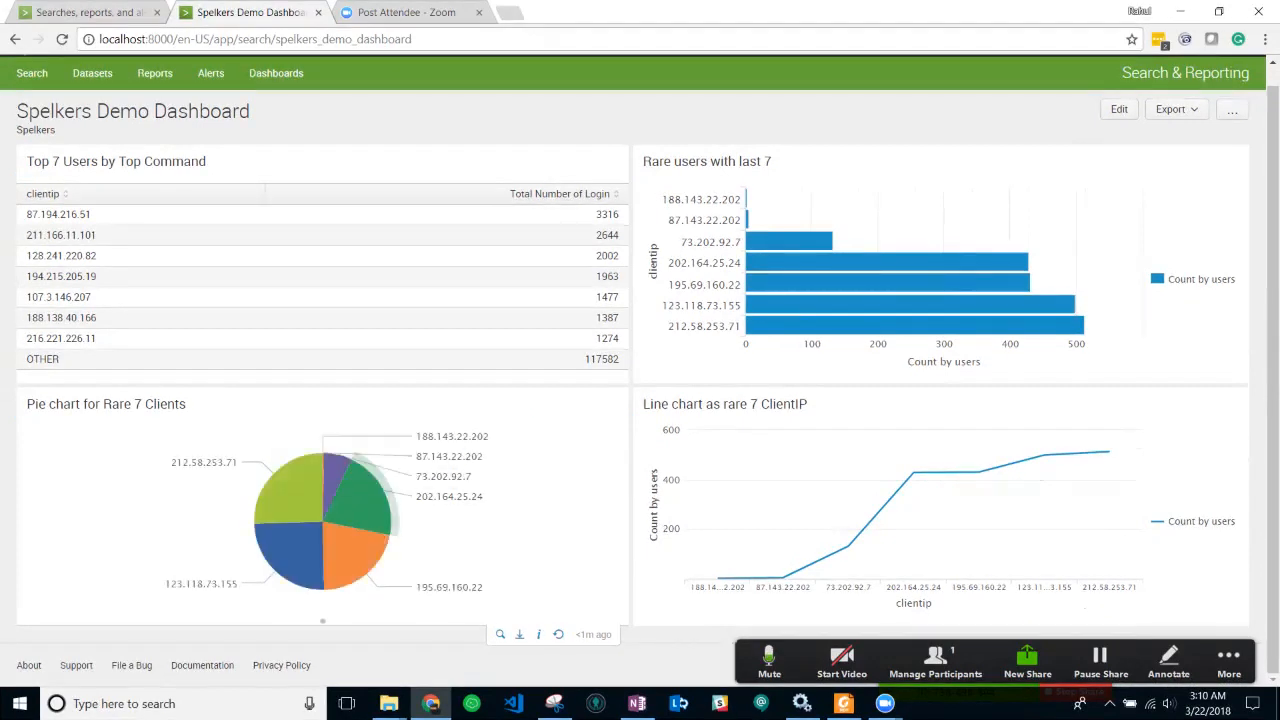
pyautogui.click(500, 634)
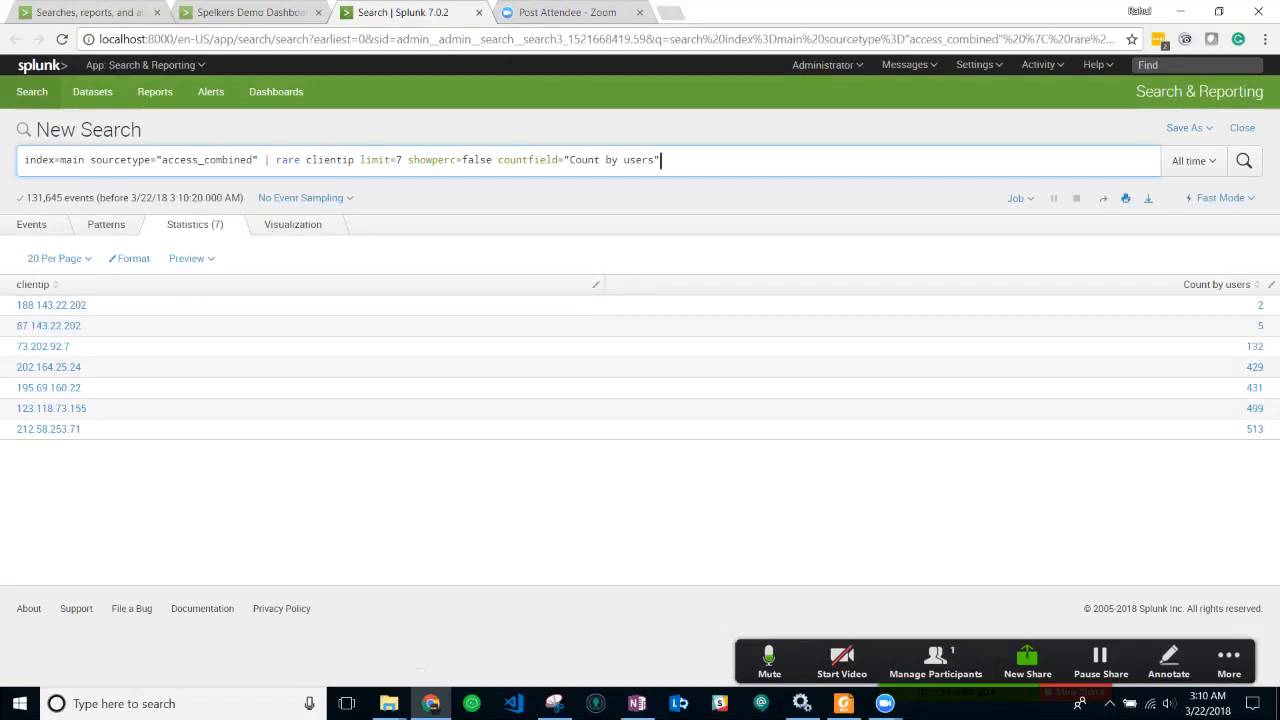
# - Show the rare clientip limit=7 results as a Pie Chart, then go back to the dashboard tab
pyautogui.hotkey('shift', 'Home')
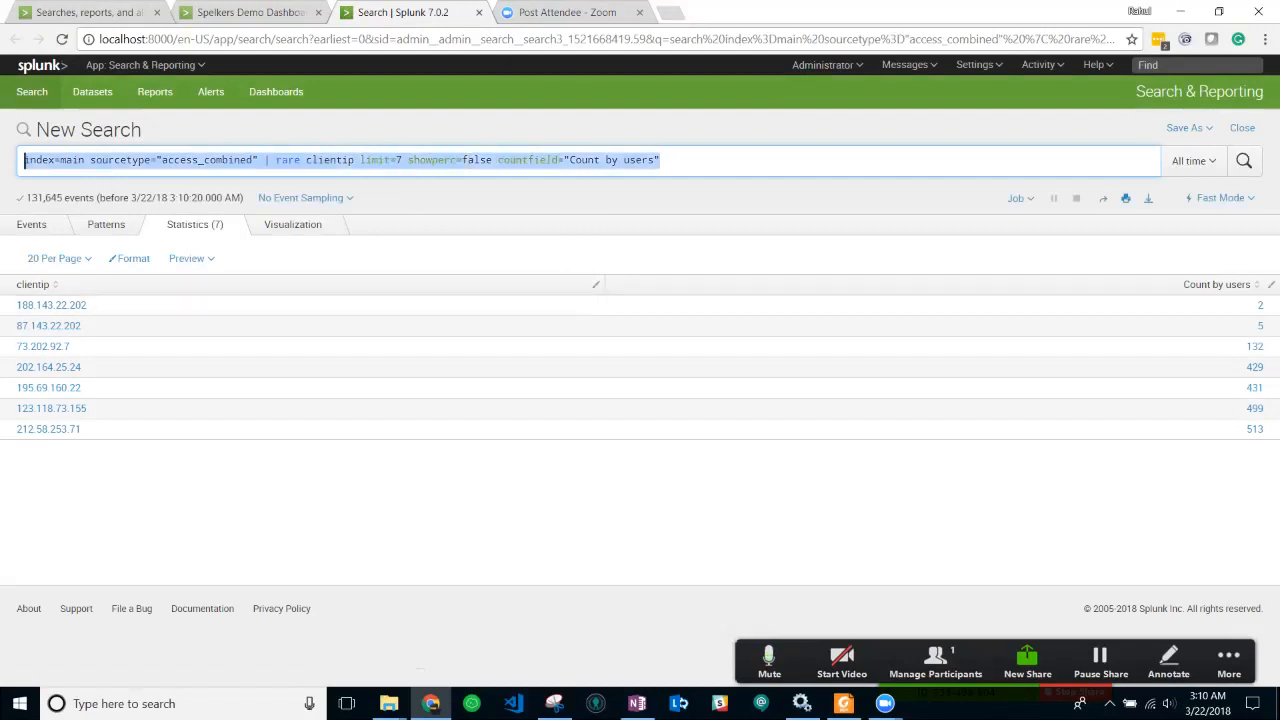
pyautogui.click(250, 12)
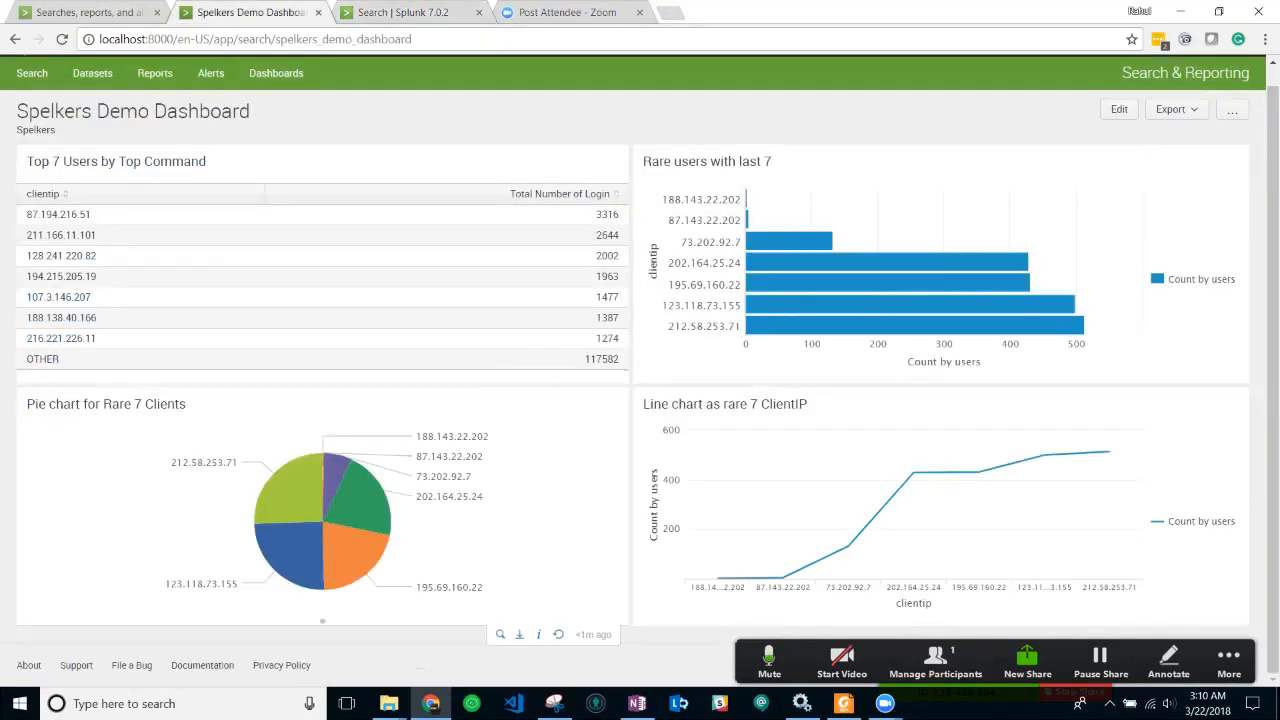
pyautogui.click(402, 12)
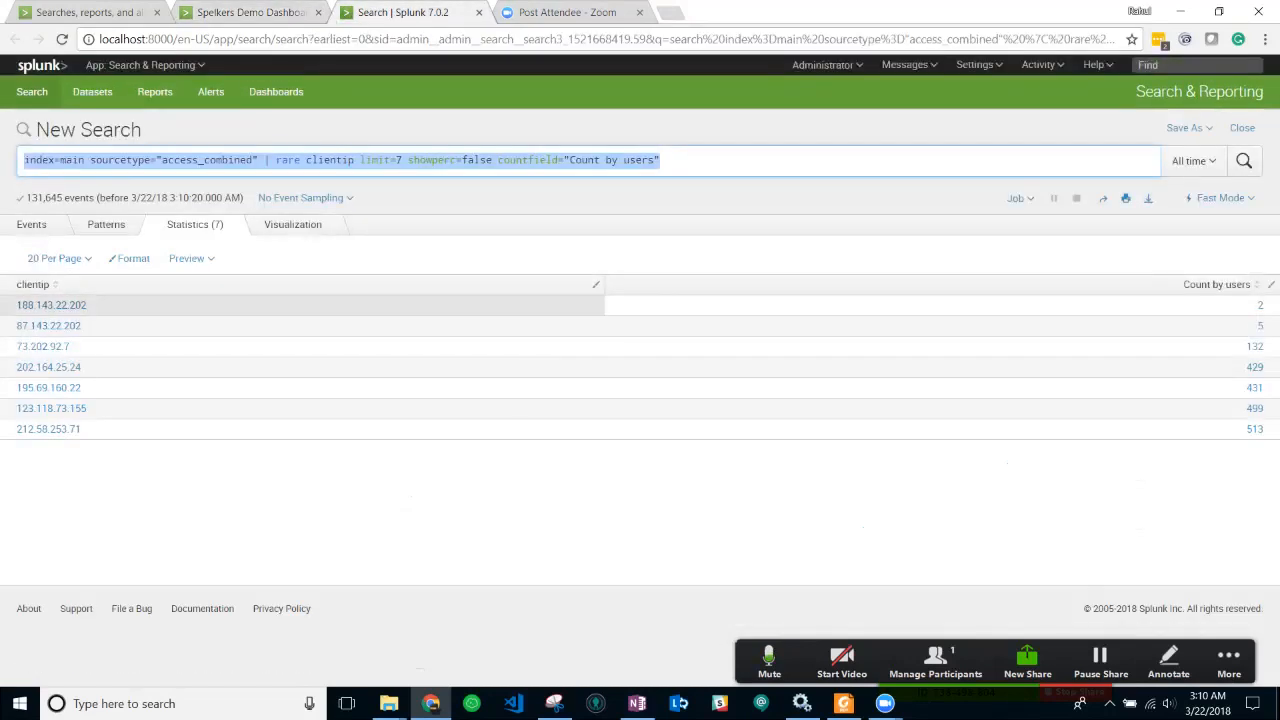
pyautogui.click(293, 224)
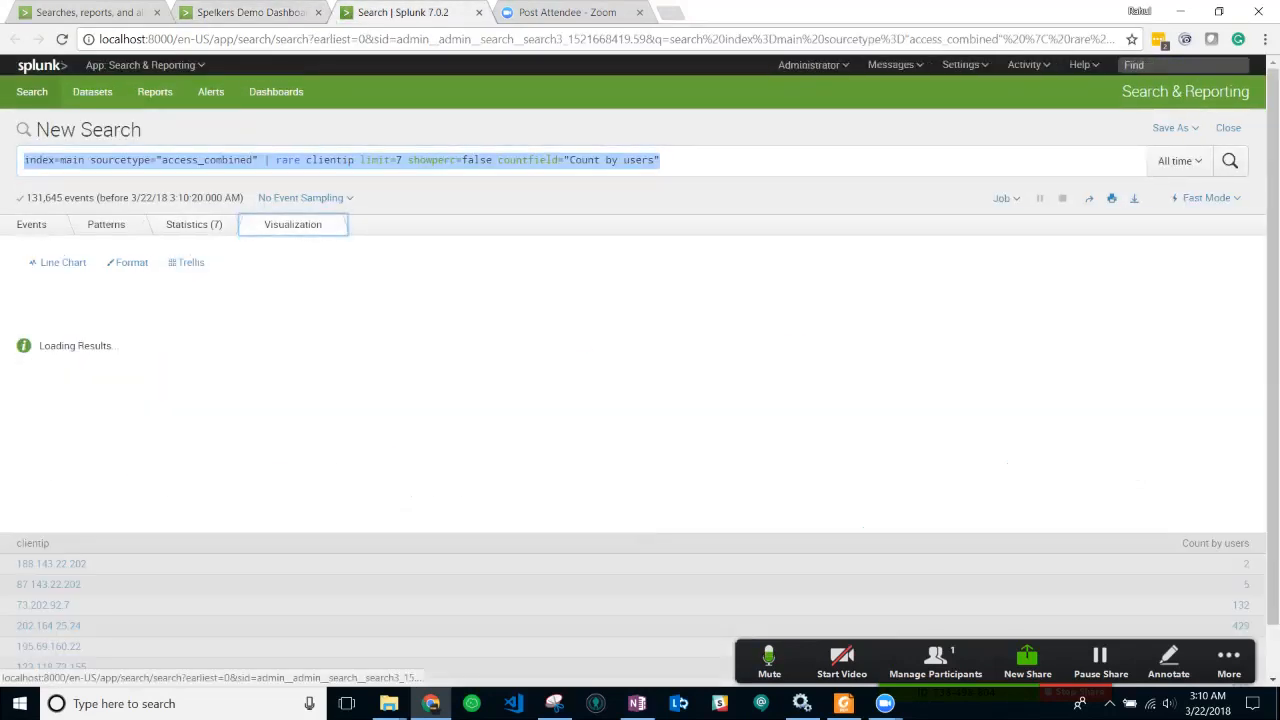
pyautogui.click(62, 262)
pyautogui.click(178, 326)
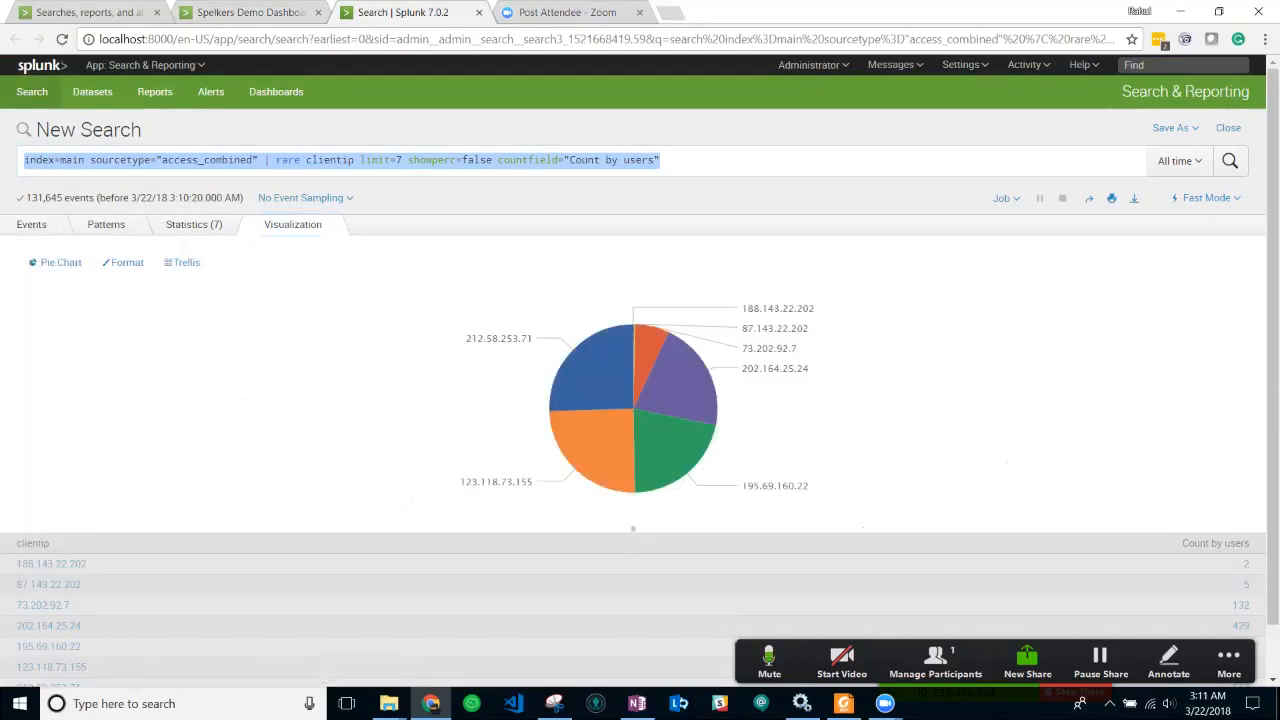
pyautogui.click(250, 12)
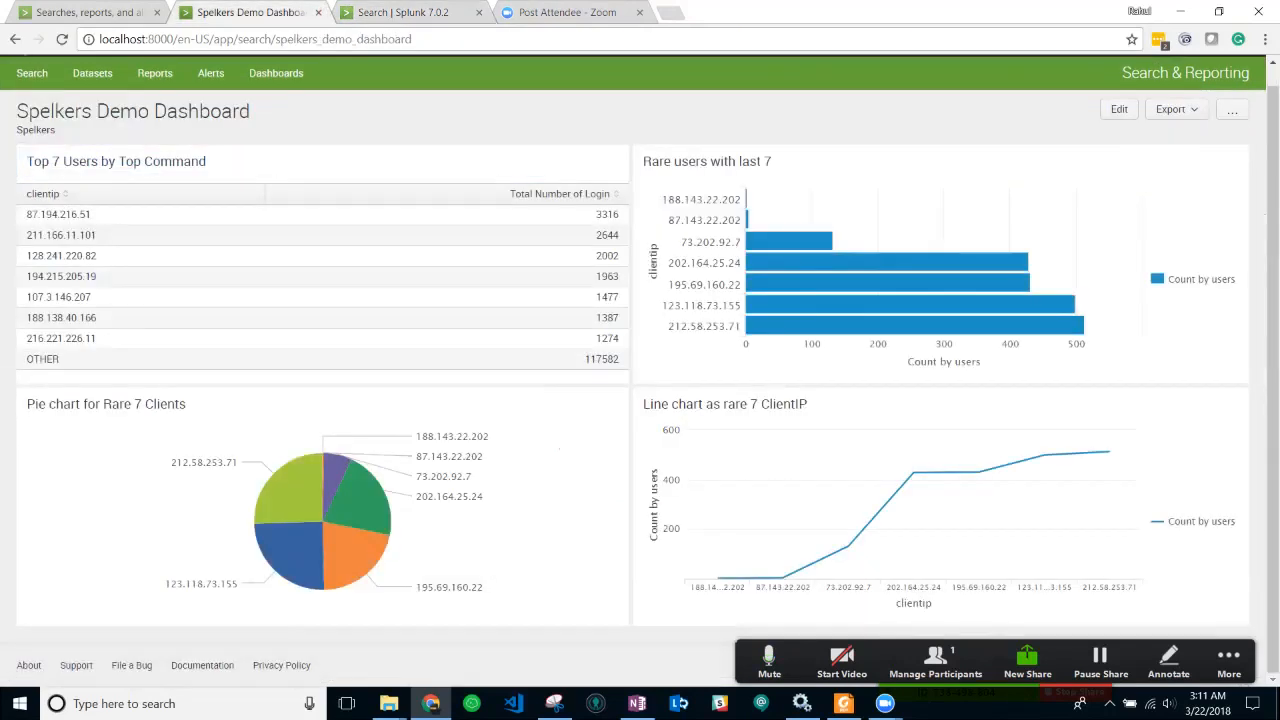
pyautogui.scroll(1, 940, 270)
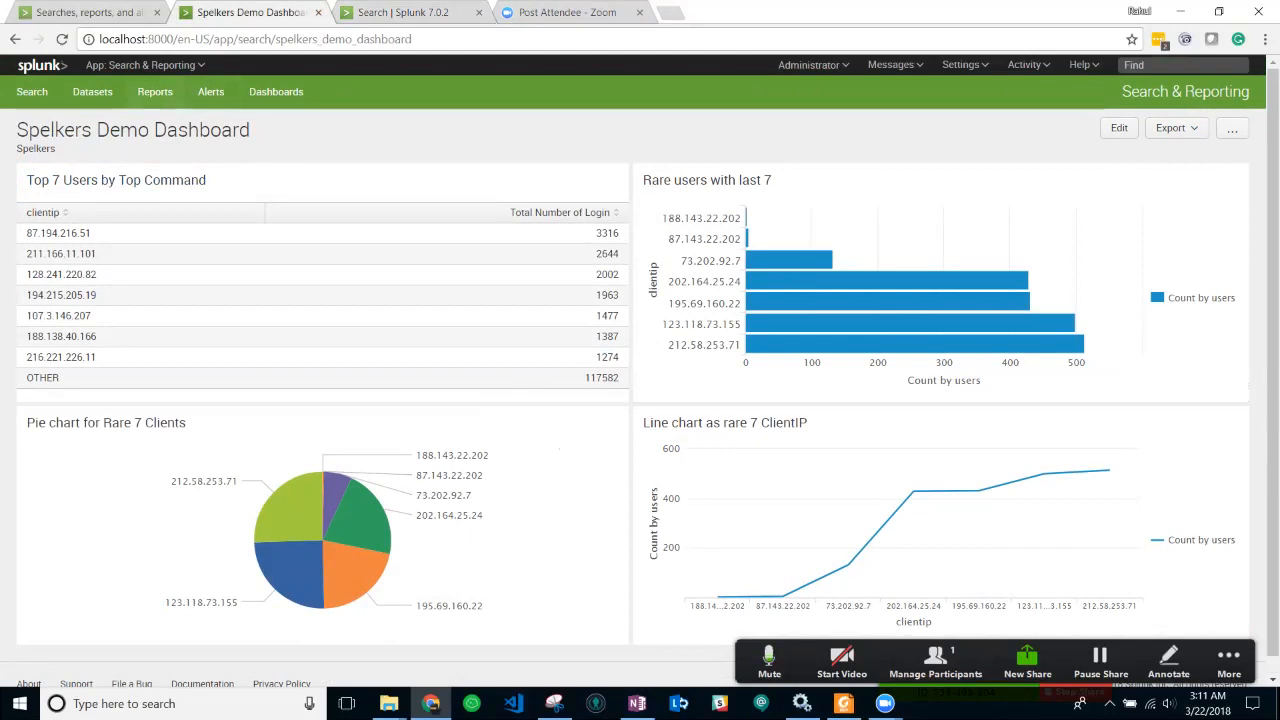
# - Open Spelkers Demo report top 7 from the Reports list
pyautogui.click(155, 91)
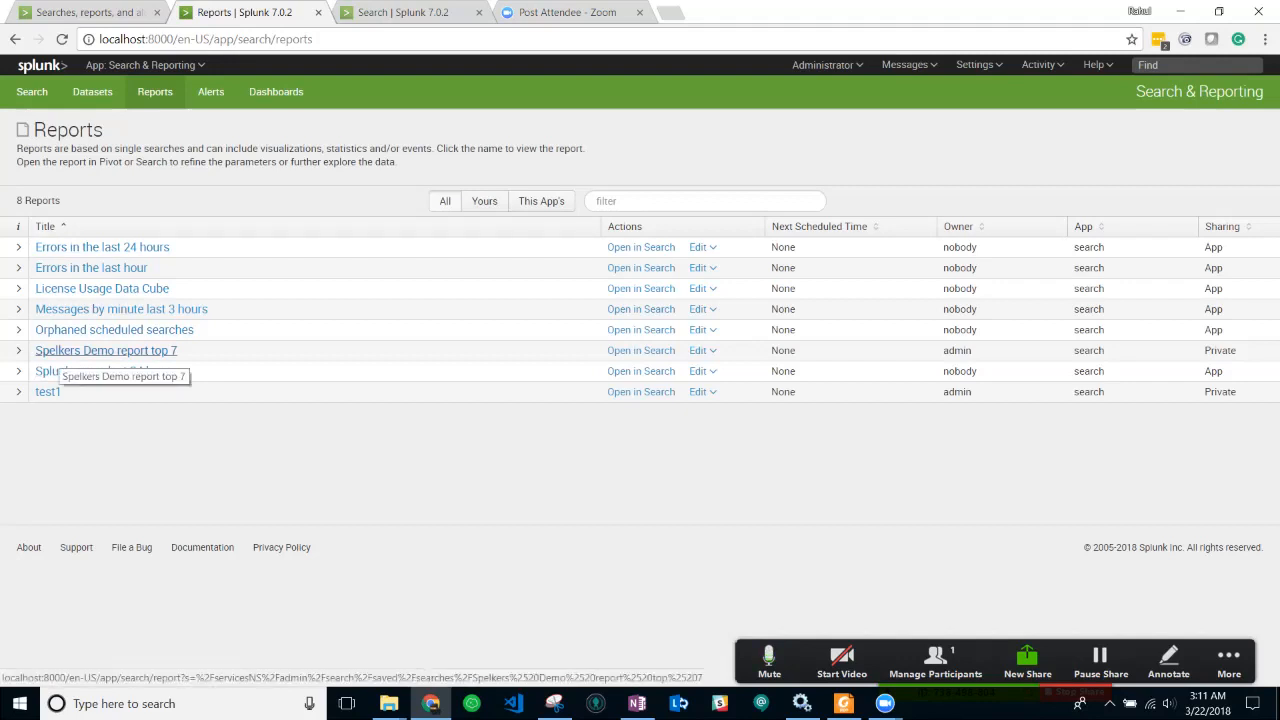
pyautogui.click(62, 351)
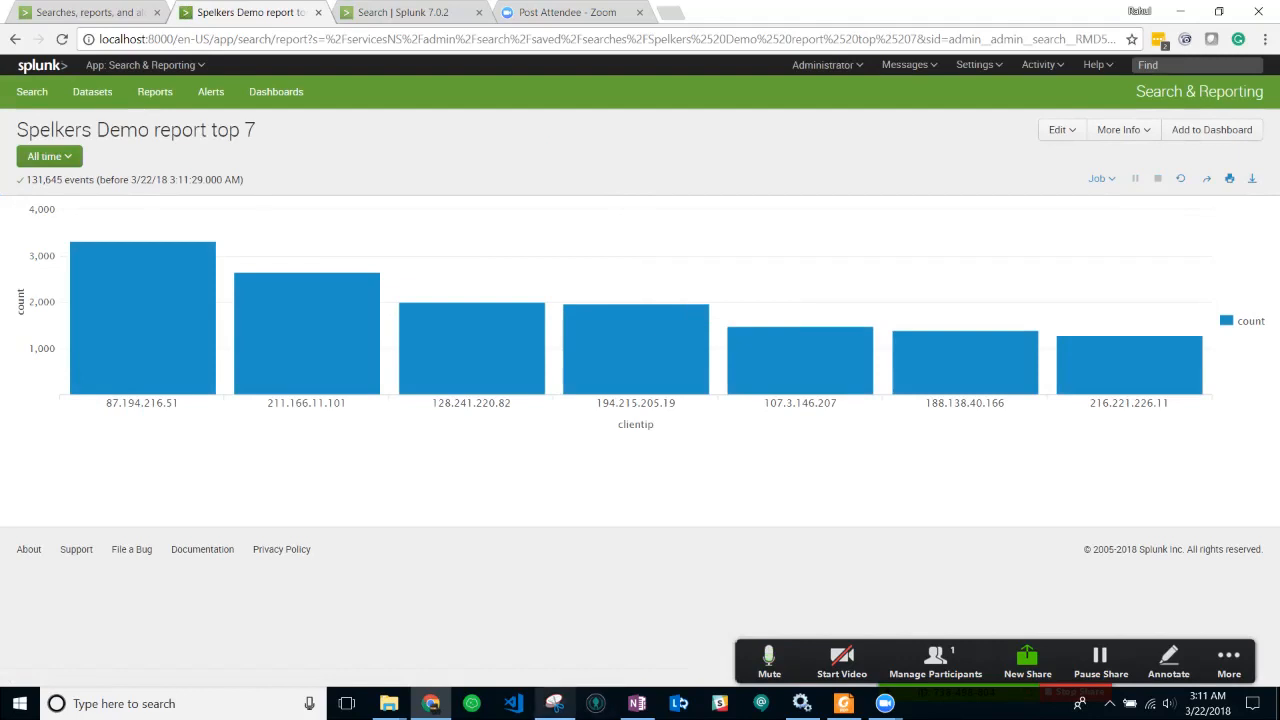
pyautogui.click(843, 703)
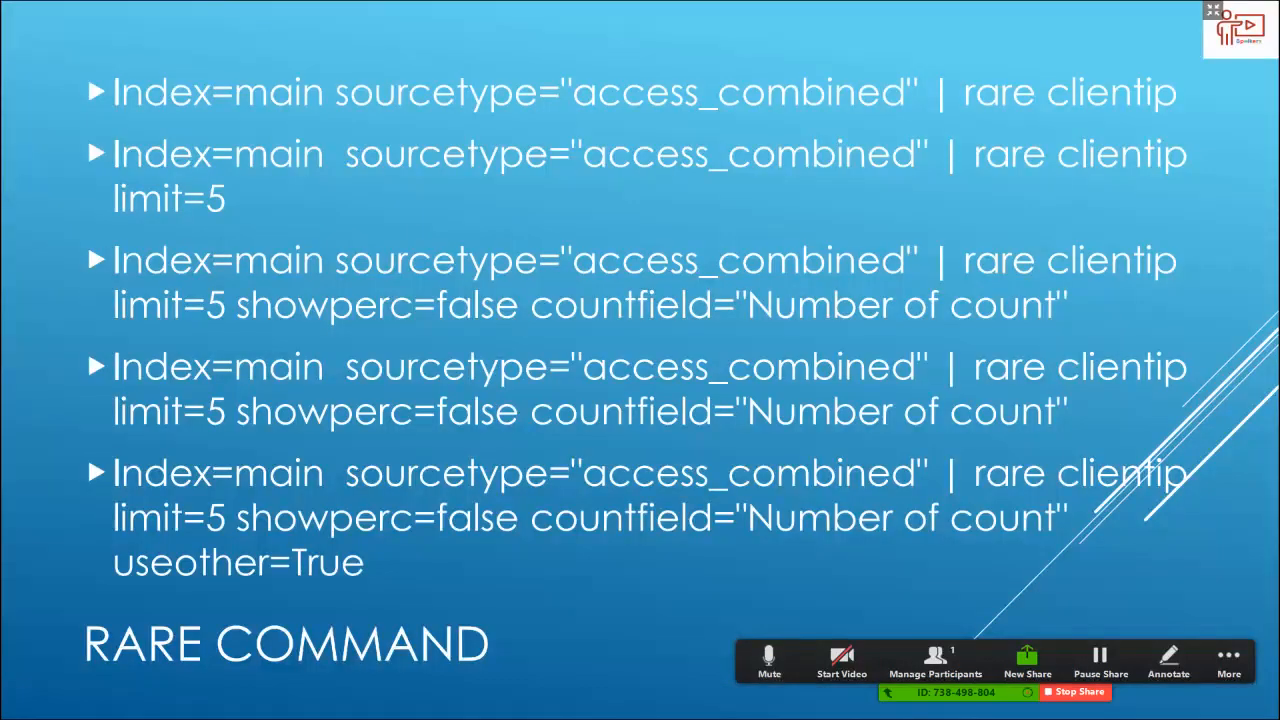
pyautogui.press('Right')
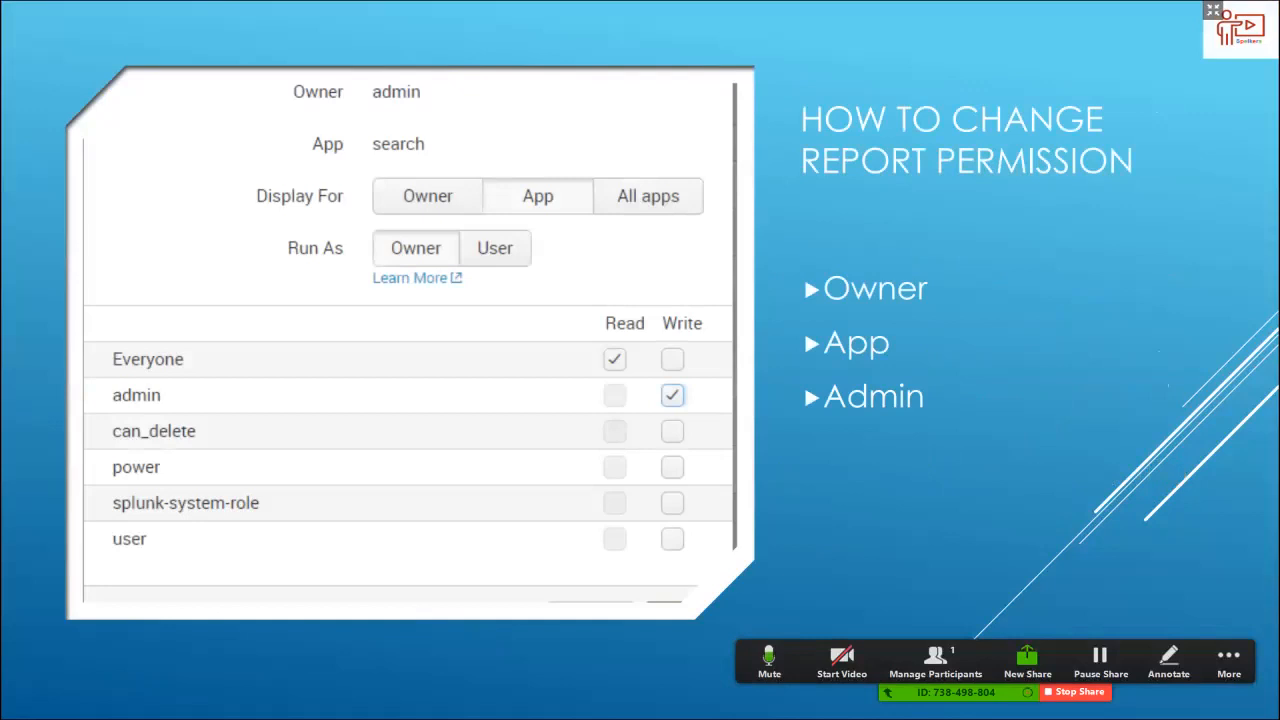
pyautogui.press('Right')
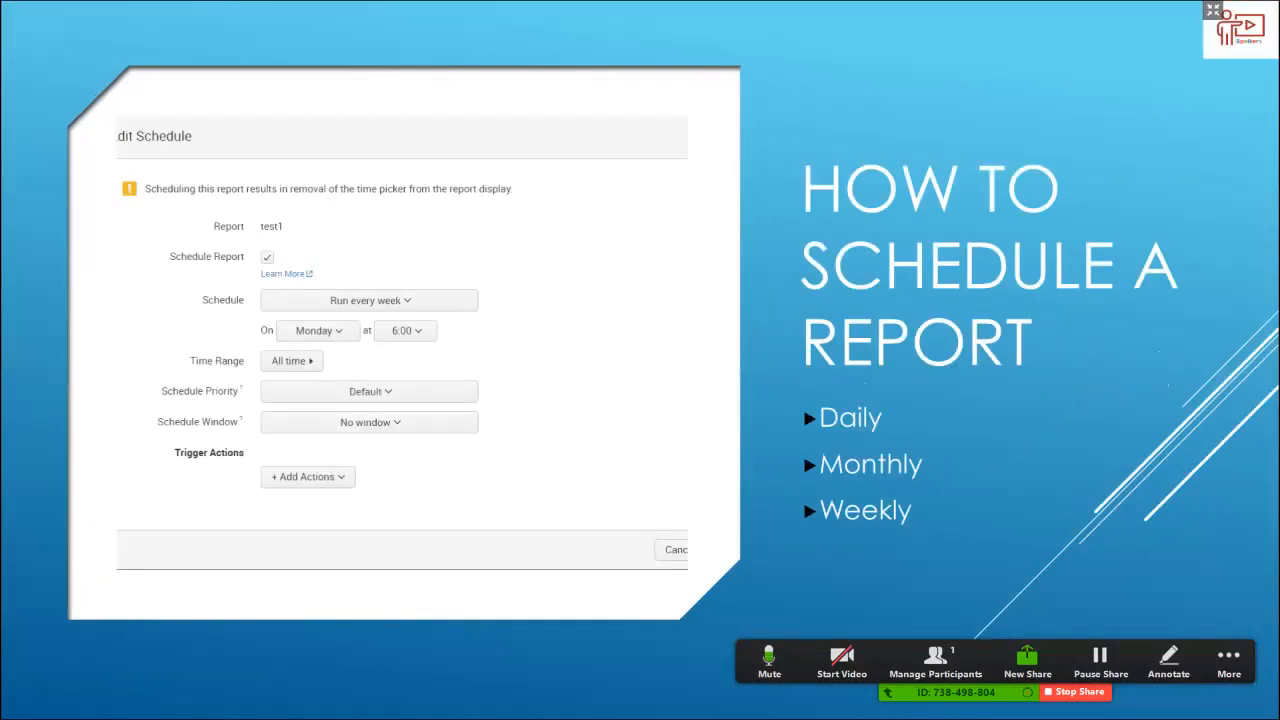
pyautogui.press('Left')
pyautogui.hotkey('alt', 'Tab')
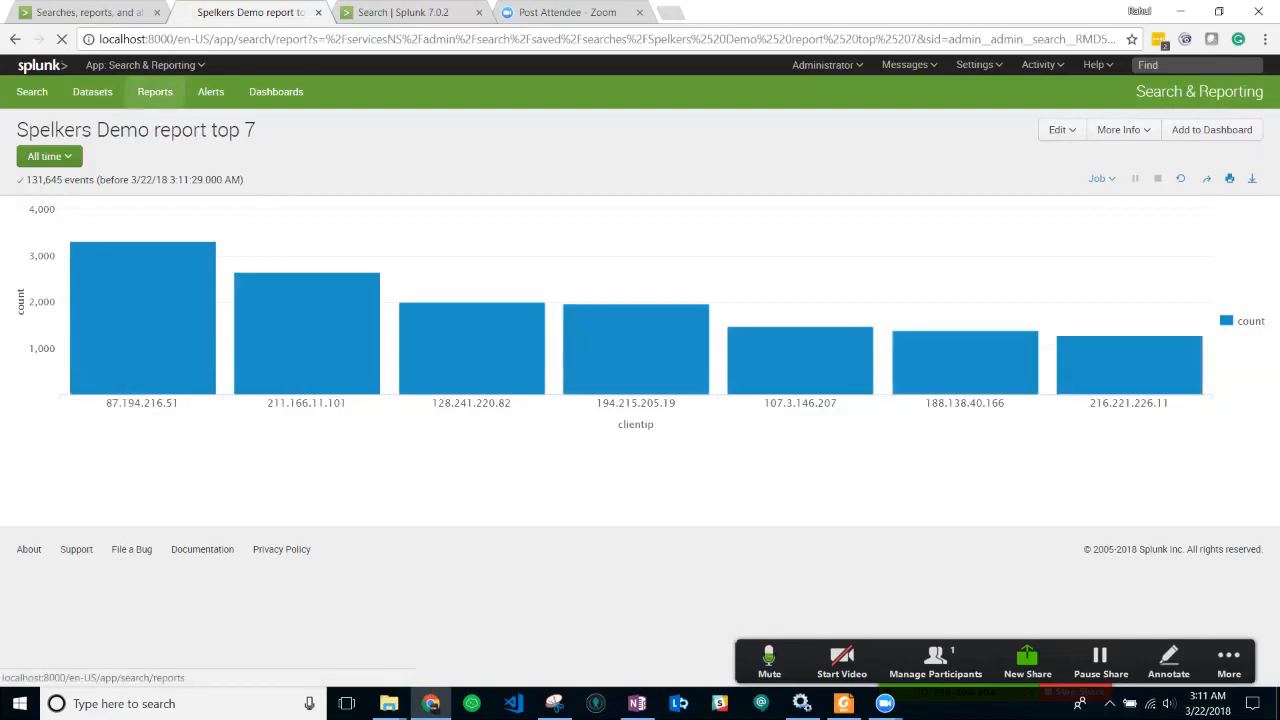
# - Open Spelkers Demo report top 7 in its own tab and bring up its Edit Permissions dialog
pyautogui.click(168, 91)
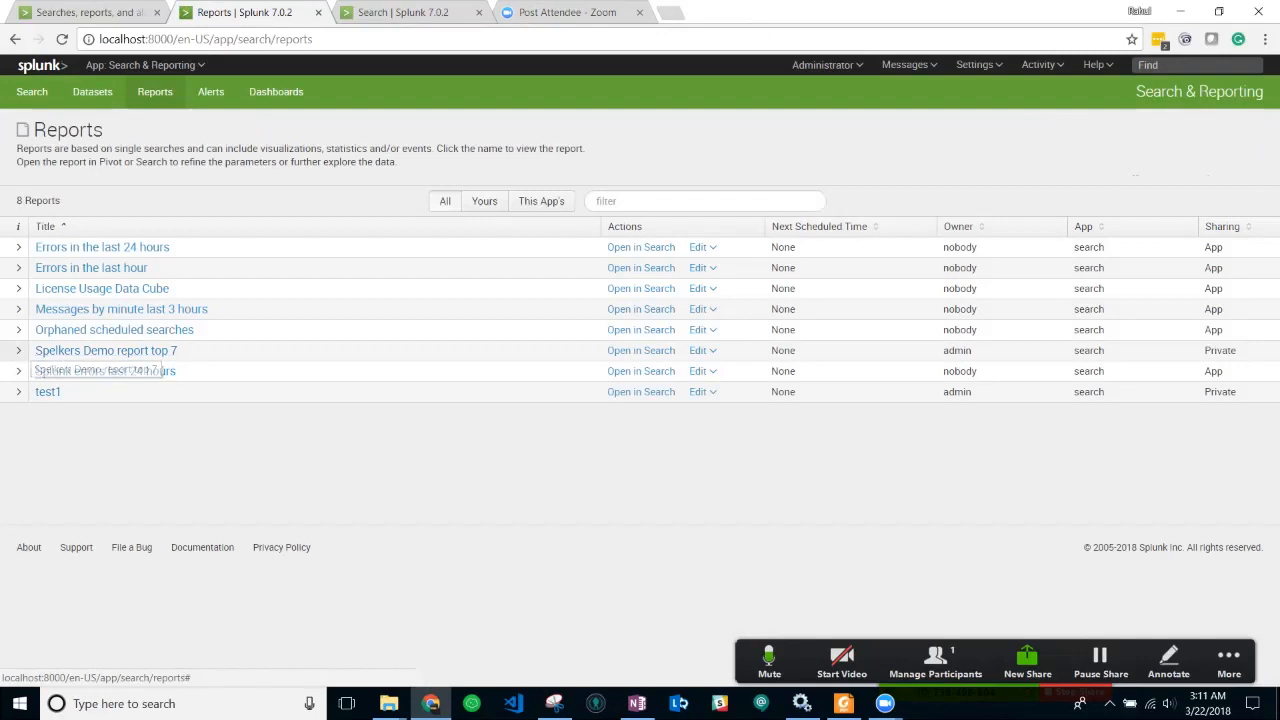
pyautogui.click(18, 350)
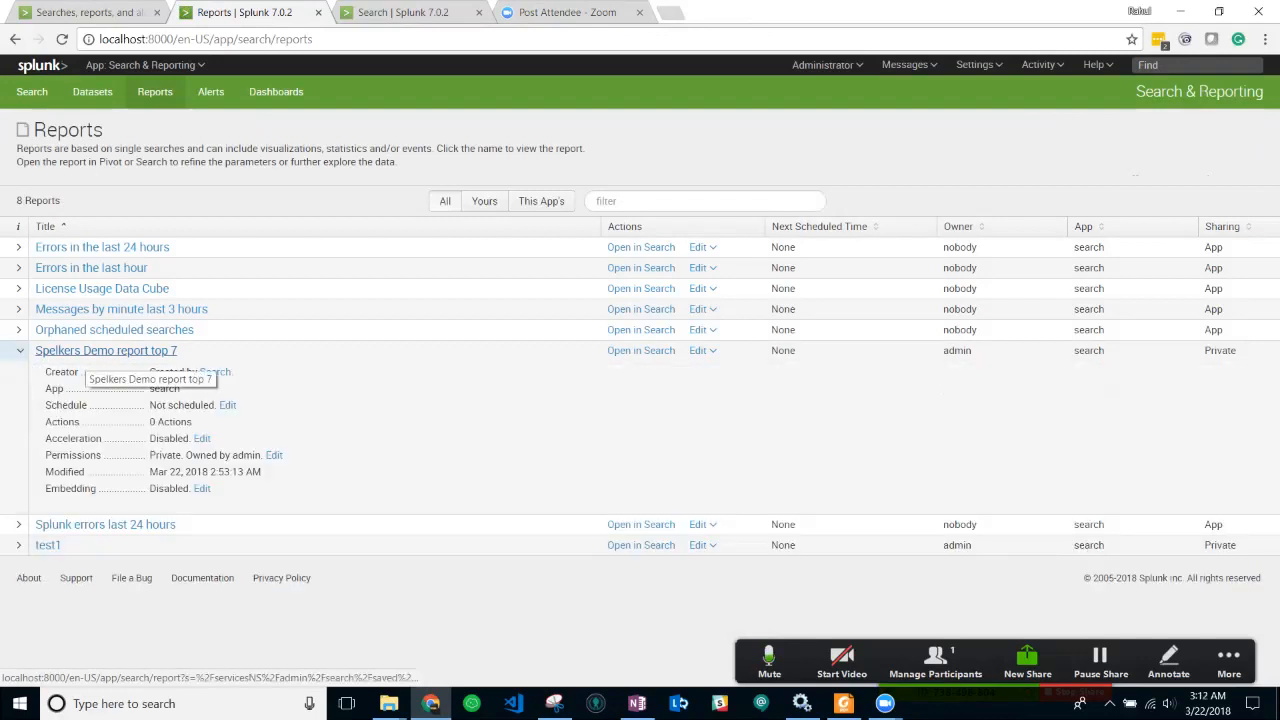
pyautogui.middleClick(86, 352)
pyautogui.click(479, 12)
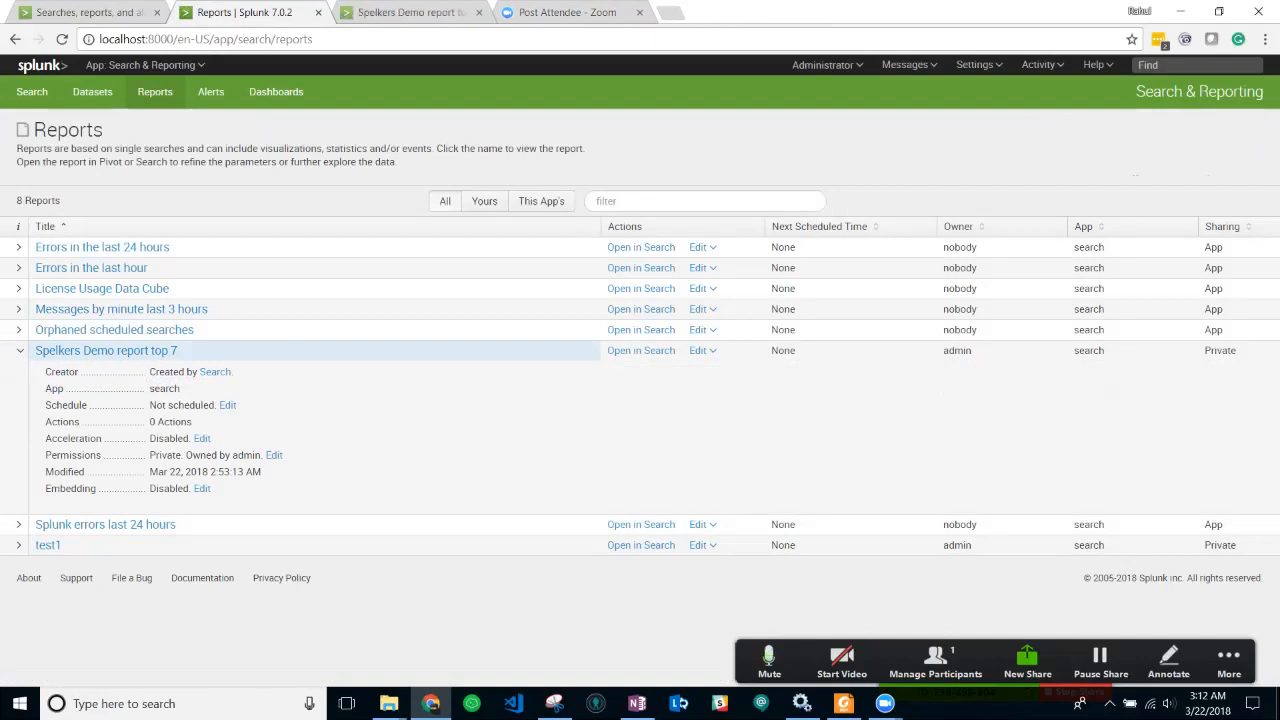
pyautogui.click(697, 351)
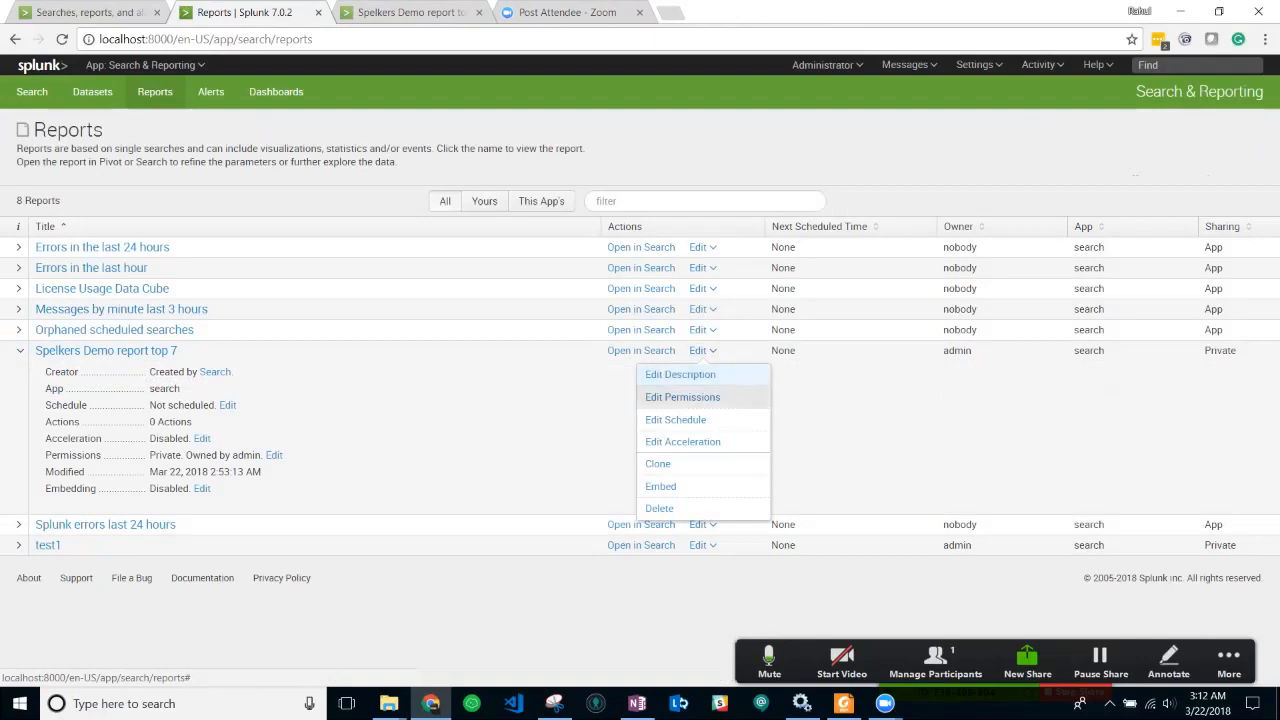
pyautogui.click(682, 397)
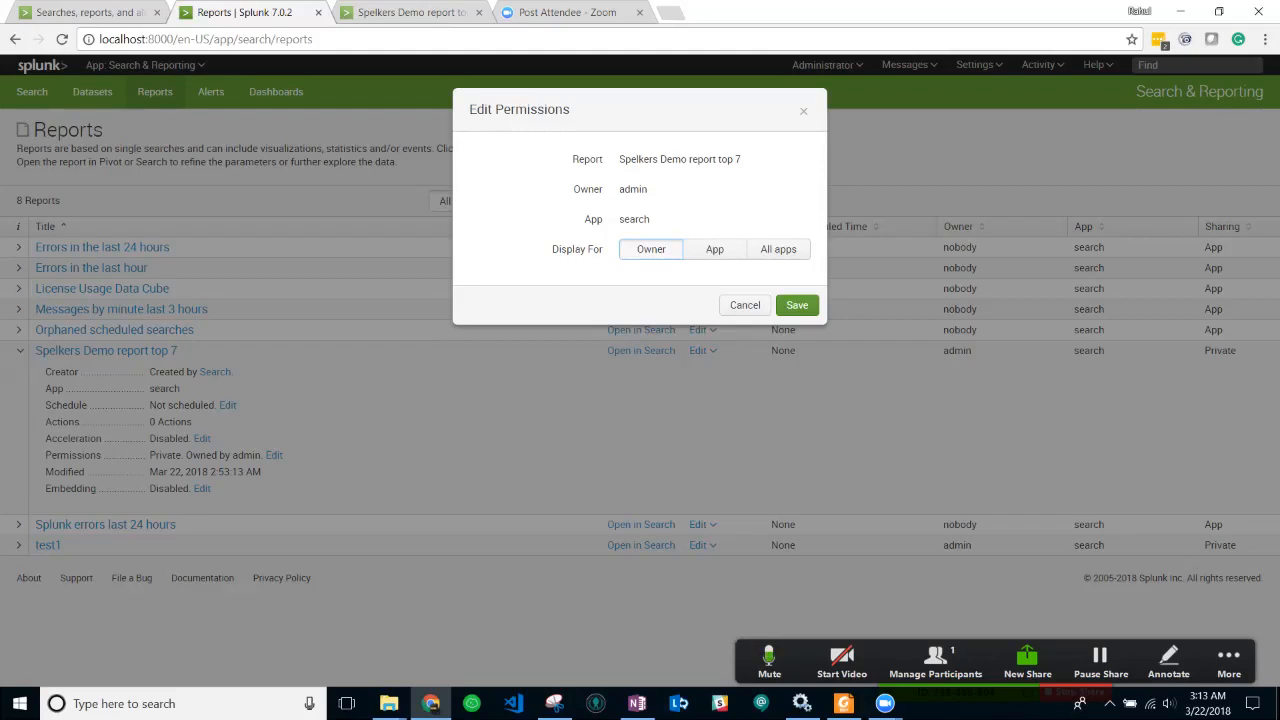
# - Set the report's Display For sharing to App
pyautogui.click(715, 250)
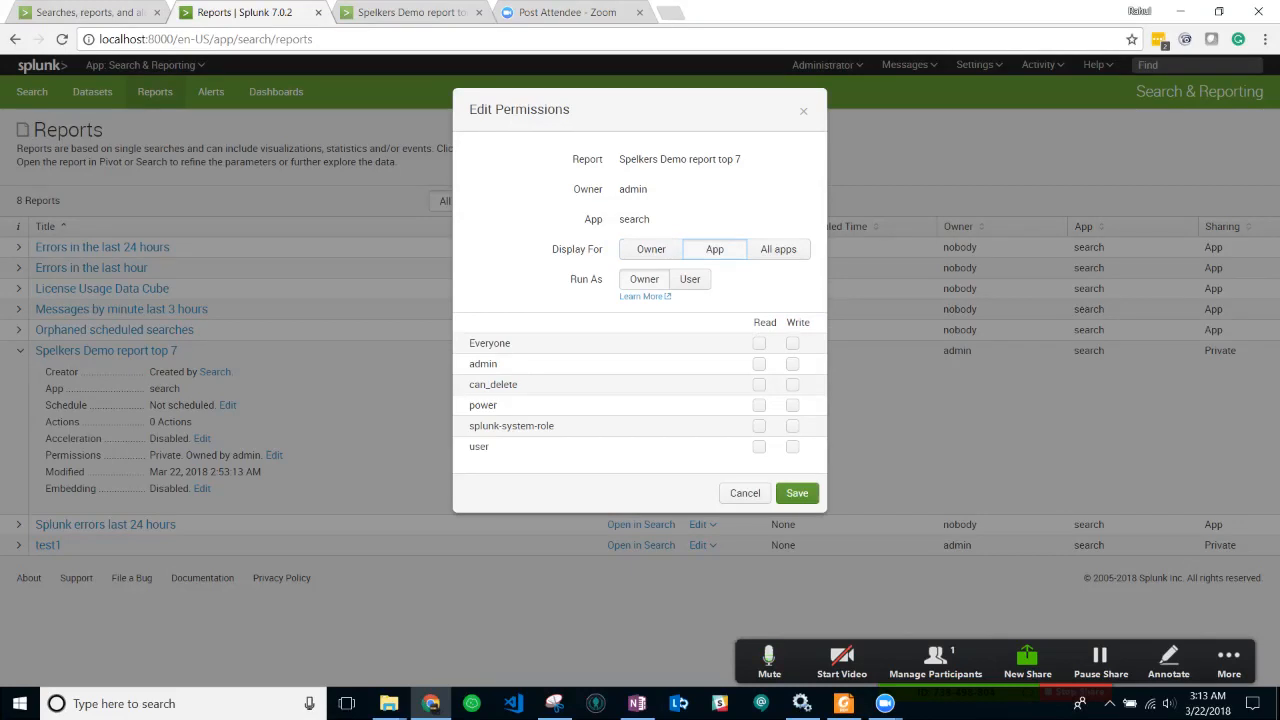
pyautogui.click(651, 250)
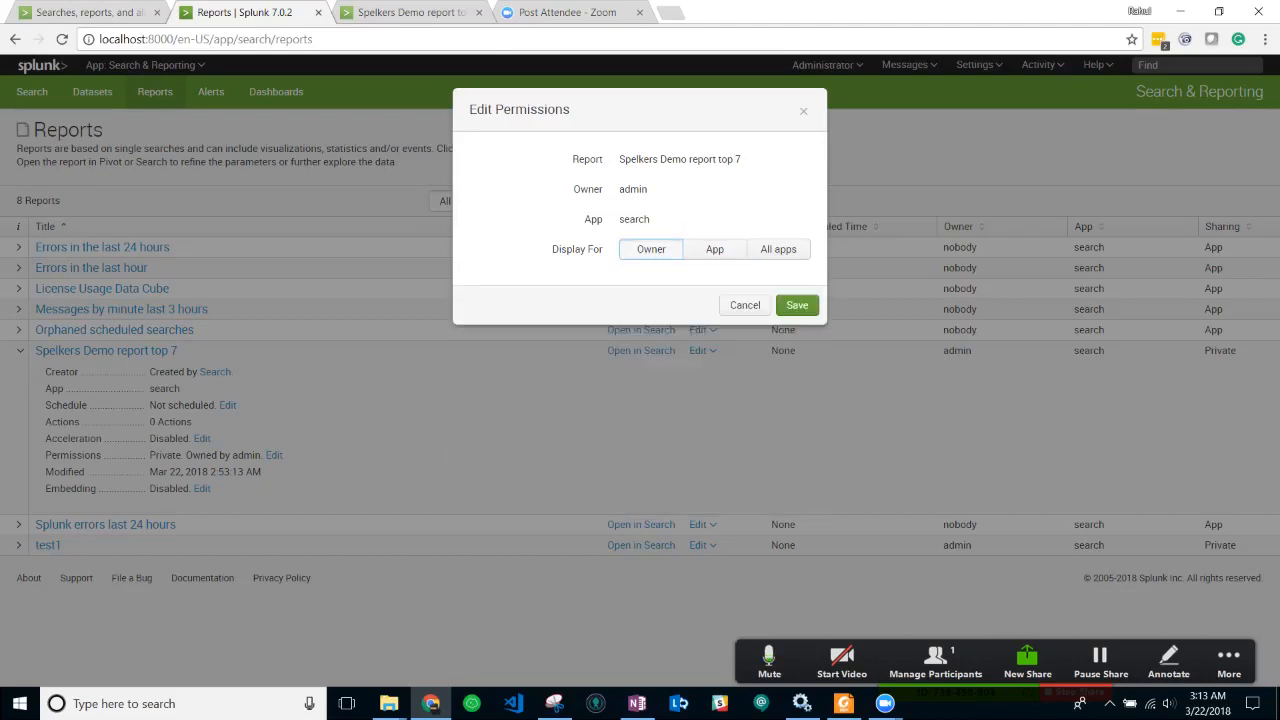
pyautogui.click(714, 249)
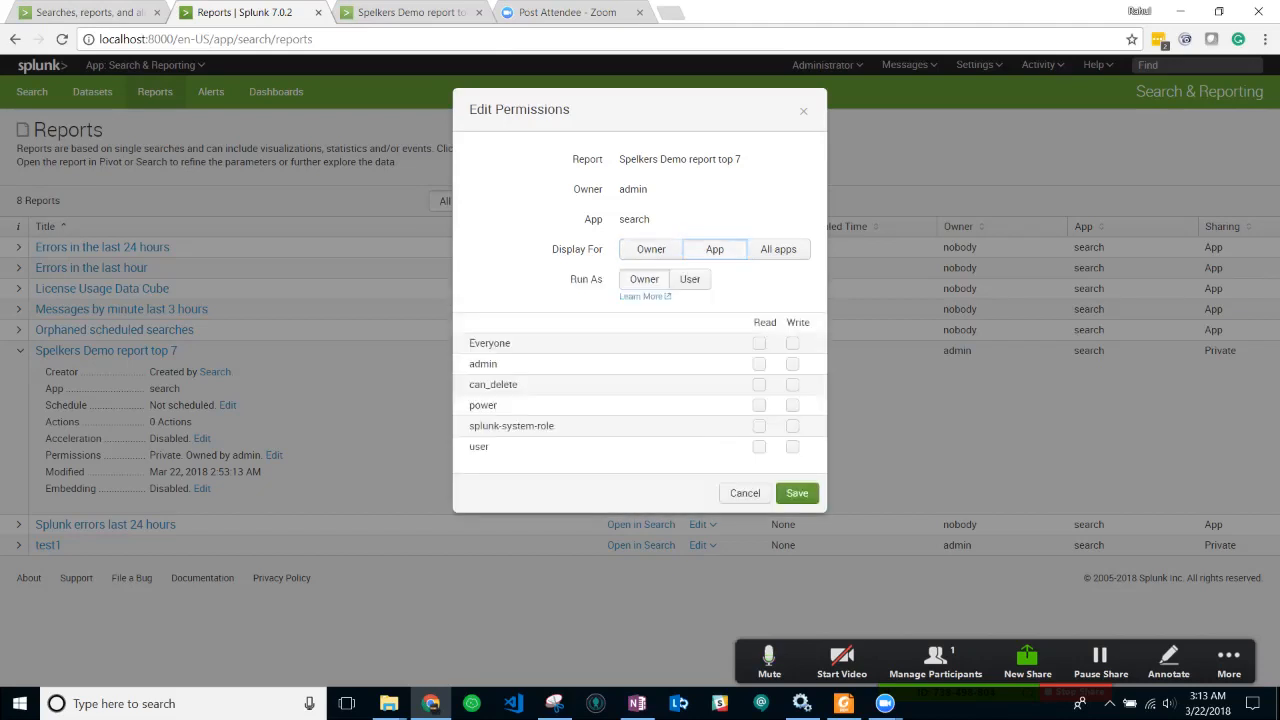
pyautogui.moveTo(512, 343); pyautogui.dragTo(467, 343)
pyautogui.click(388, 13)
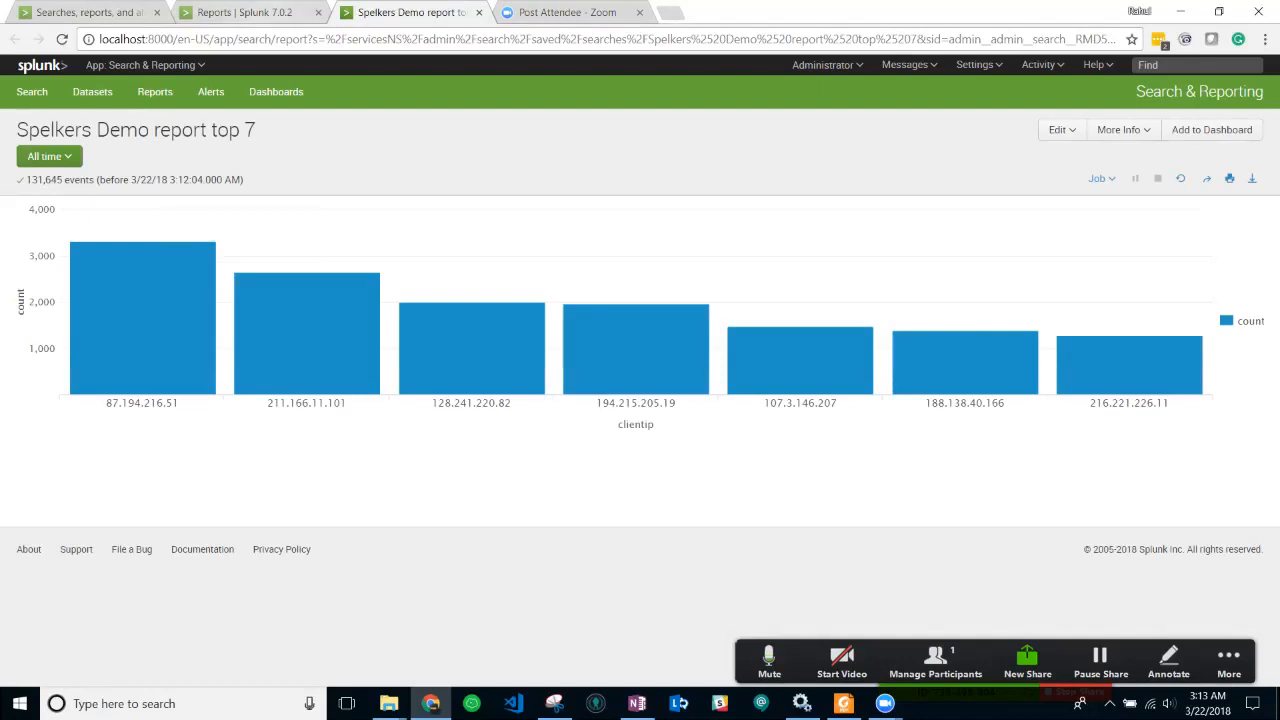
pyautogui.click(250, 13)
# - Give Everyone read access and admin write access to the report
pyautogui.click(512, 343)
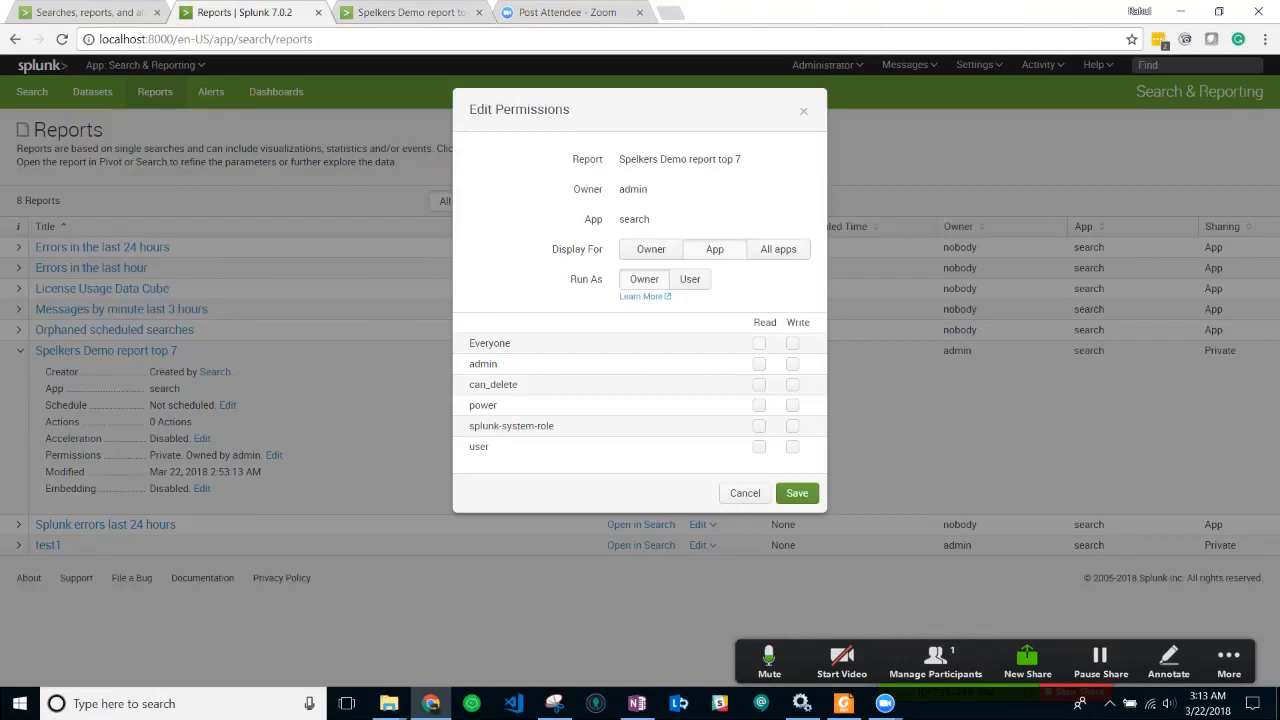
pyautogui.click(759, 343)
pyautogui.moveTo(499, 364); pyautogui.dragTo(468, 364)
pyautogui.click(480, 364)
pyautogui.click(792, 364)
pyautogui.click(414, 13)
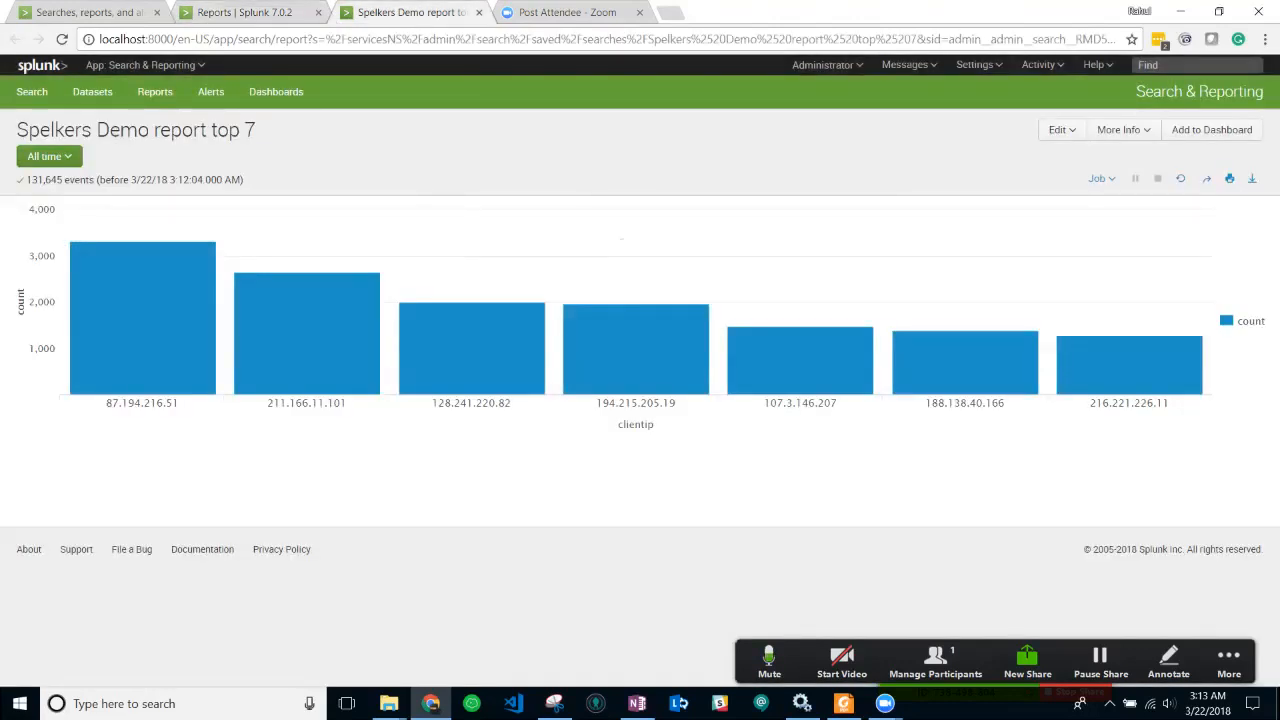
pyautogui.click(246, 13)
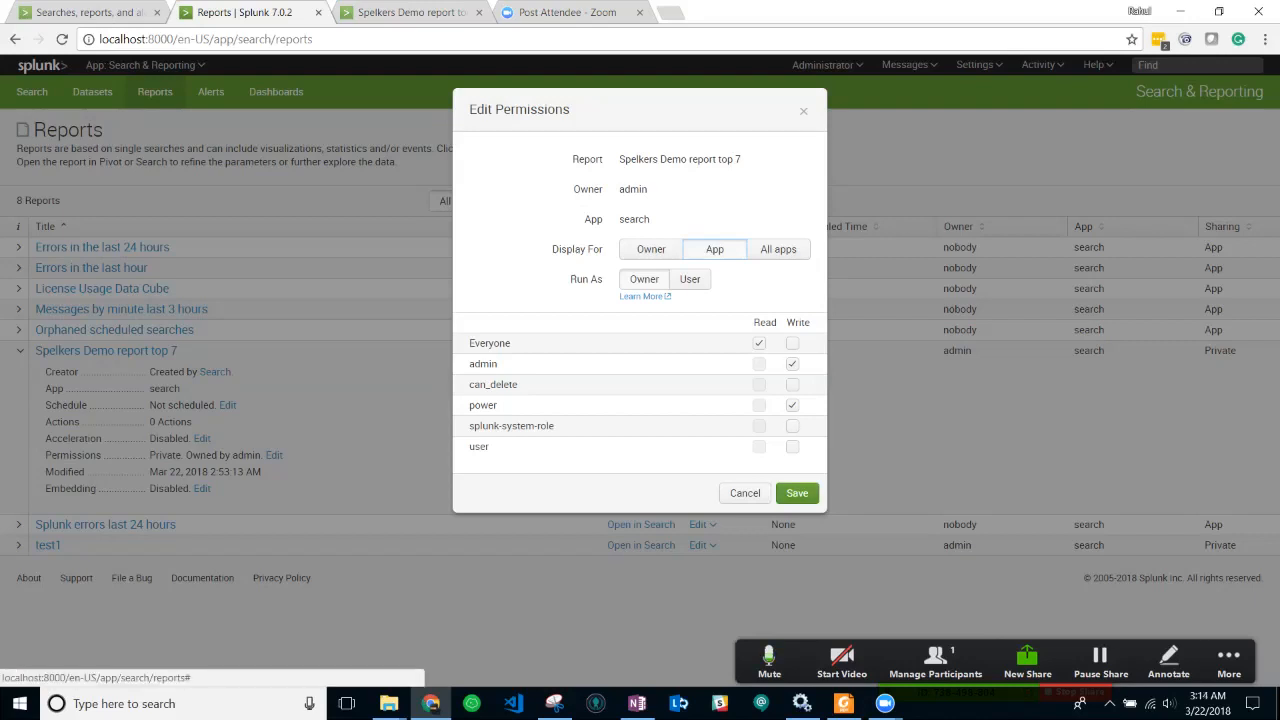
# - Save the App-level sharing permissions for Spelkers Demo report top 7
pyautogui.click(797, 493)
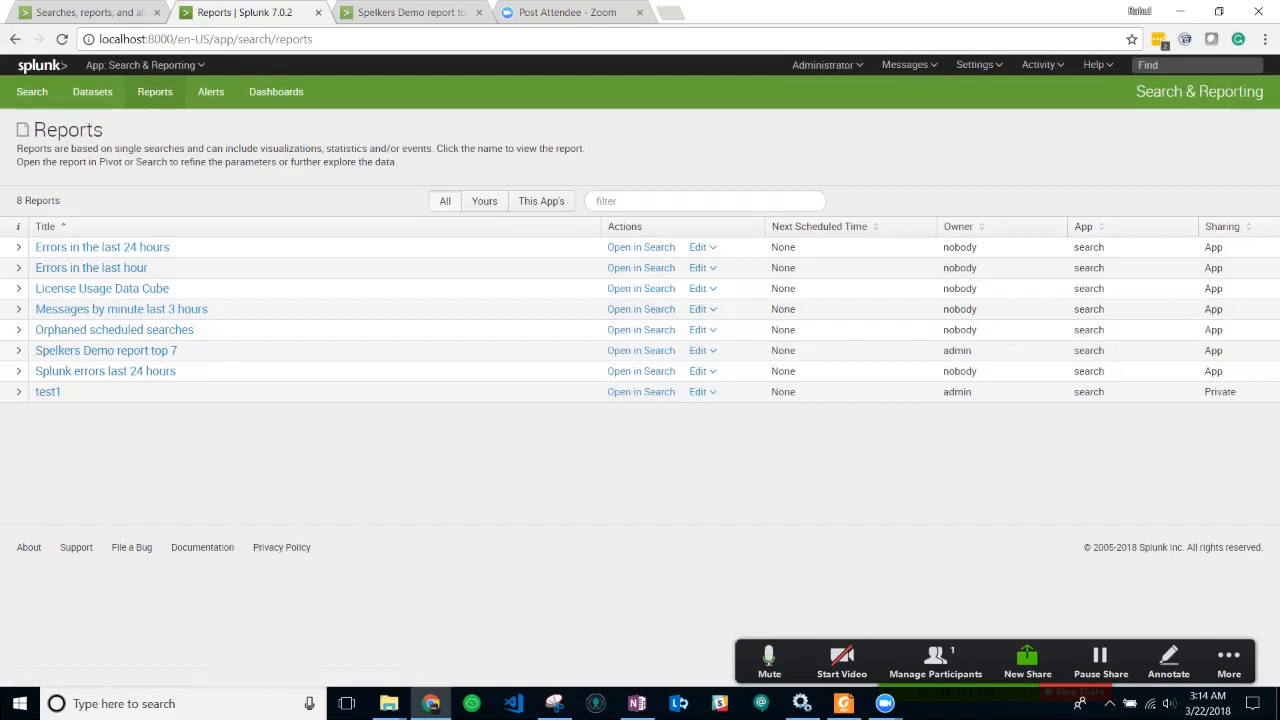
pyautogui.click(698, 350)
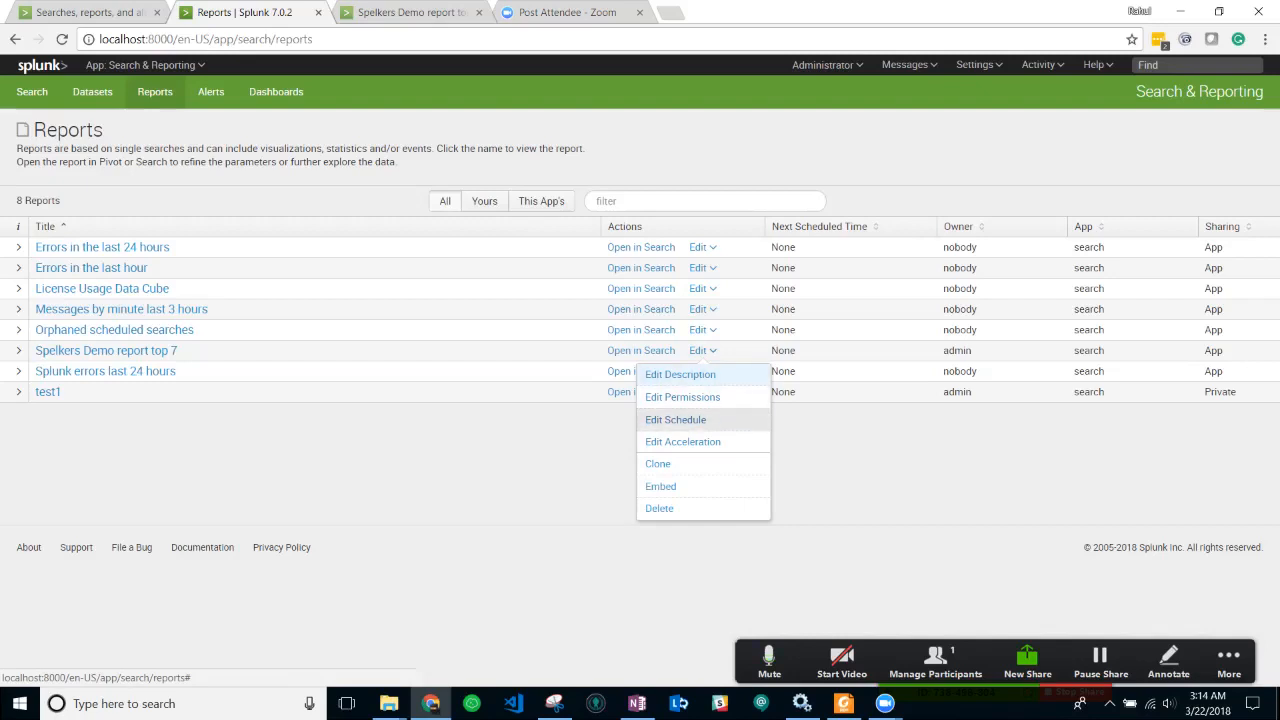
# - Turn on Schedule Report for Spelkers Demo report top 7 with a Run every day frequency
pyautogui.click(675, 419)
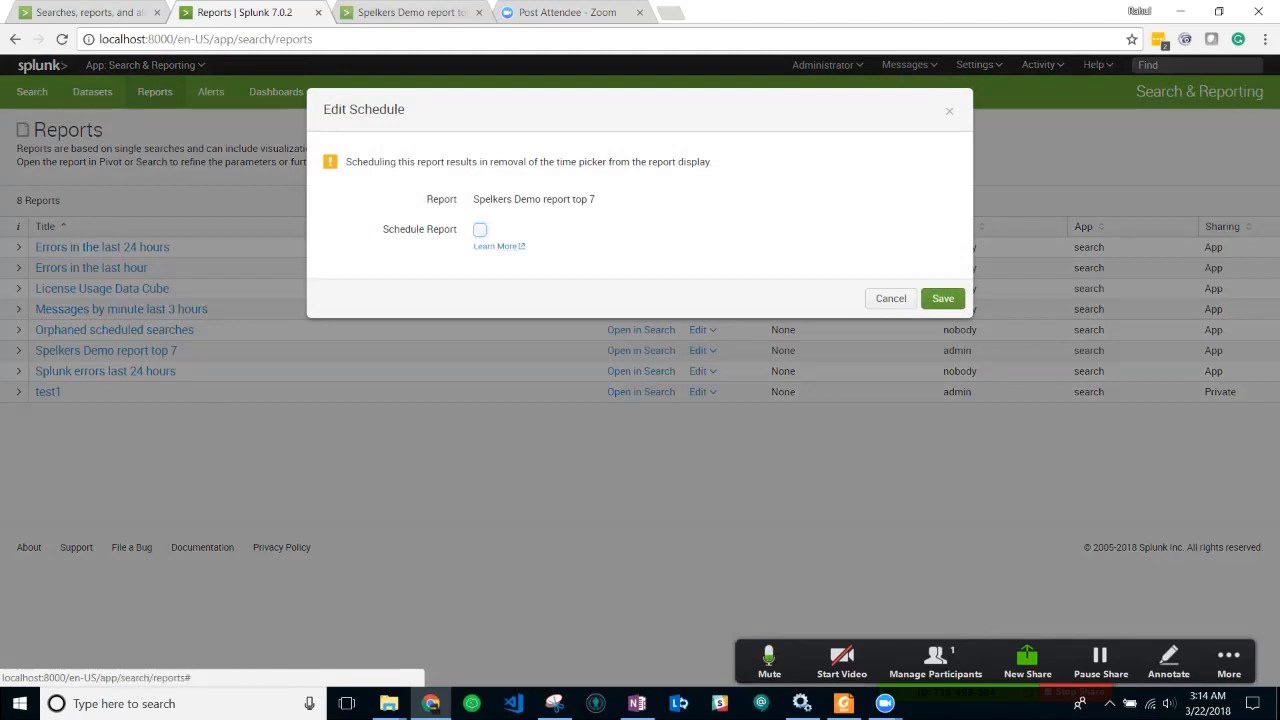
pyautogui.click(480, 230)
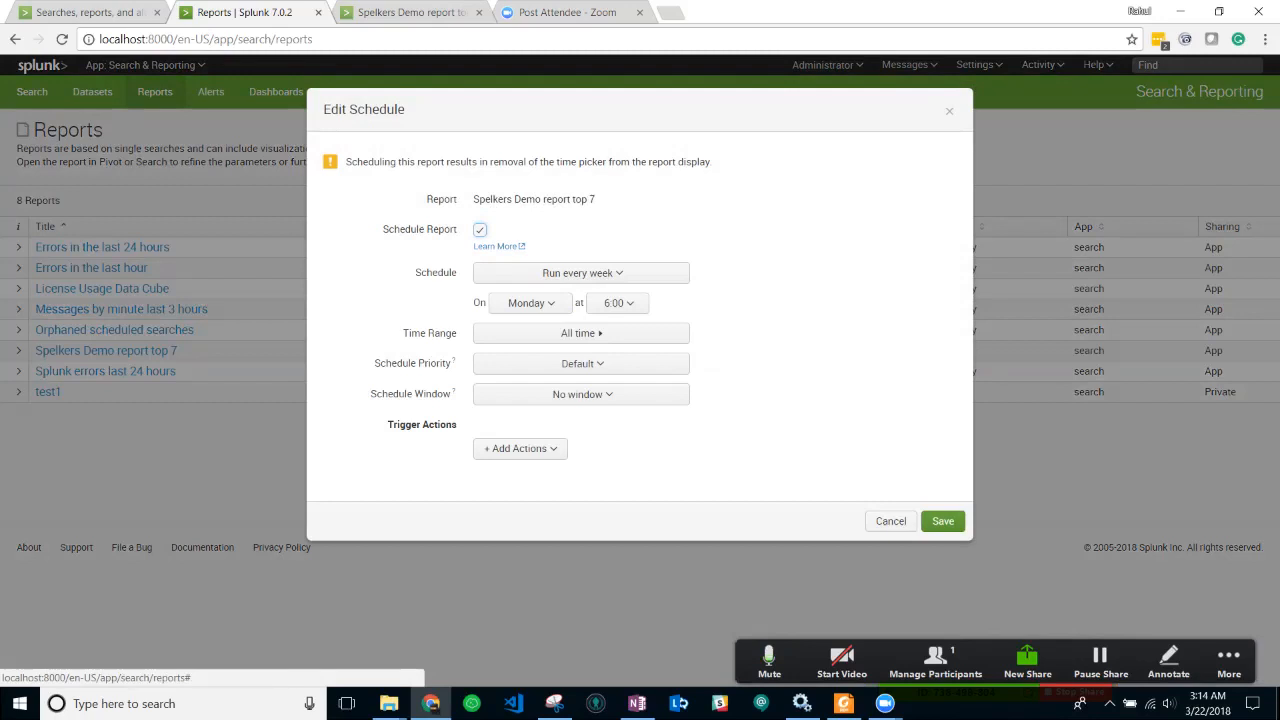
pyautogui.click(581, 273)
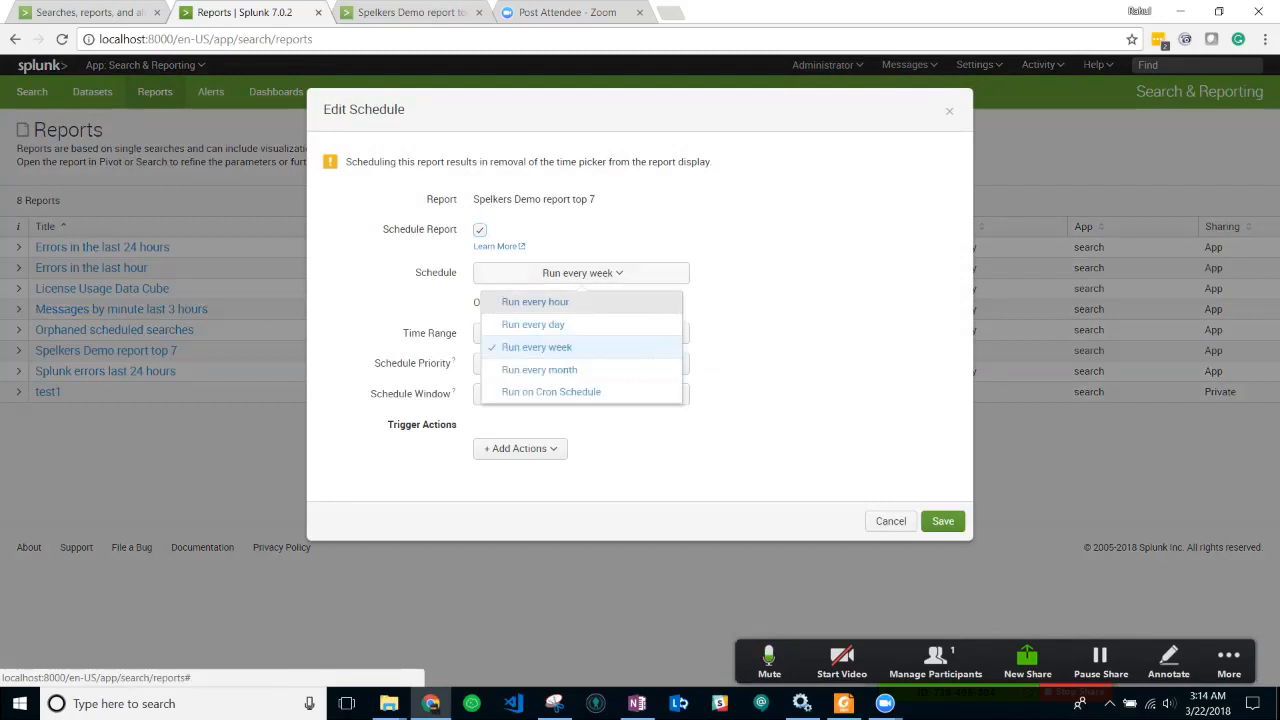
pyautogui.click(535, 301)
pyautogui.click(581, 273)
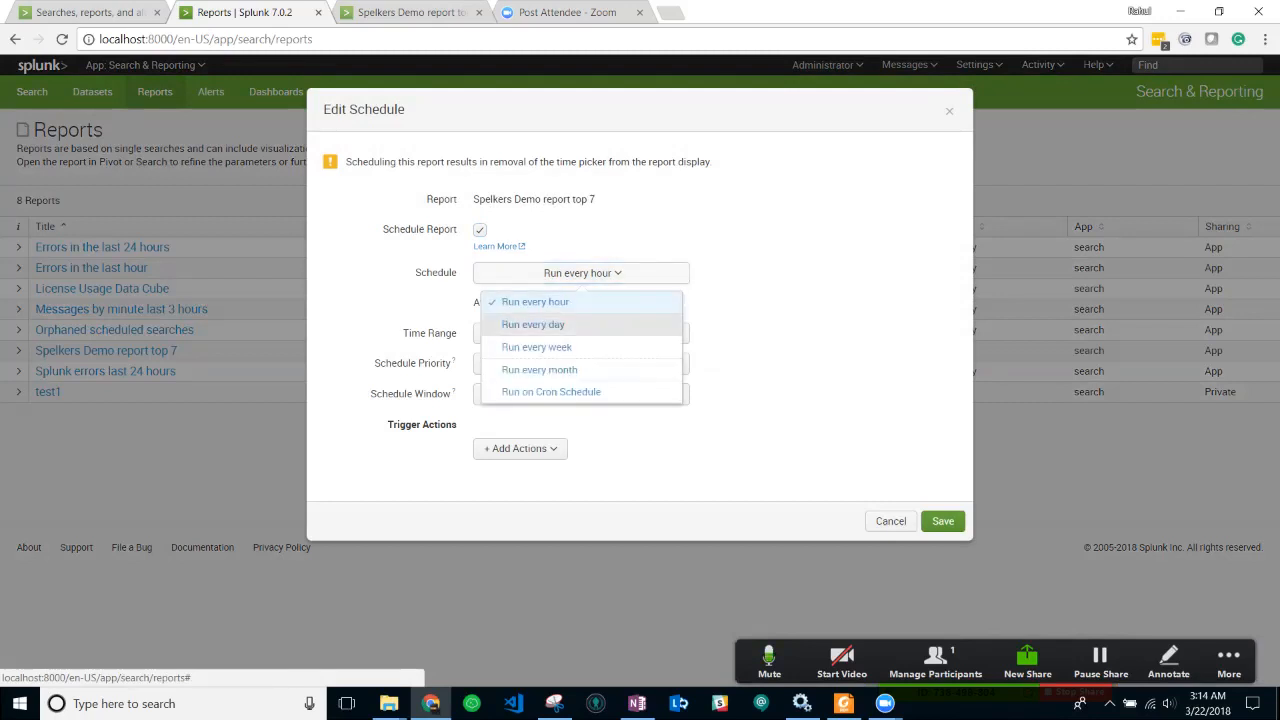
pyautogui.click(533, 324)
pyautogui.click(581, 273)
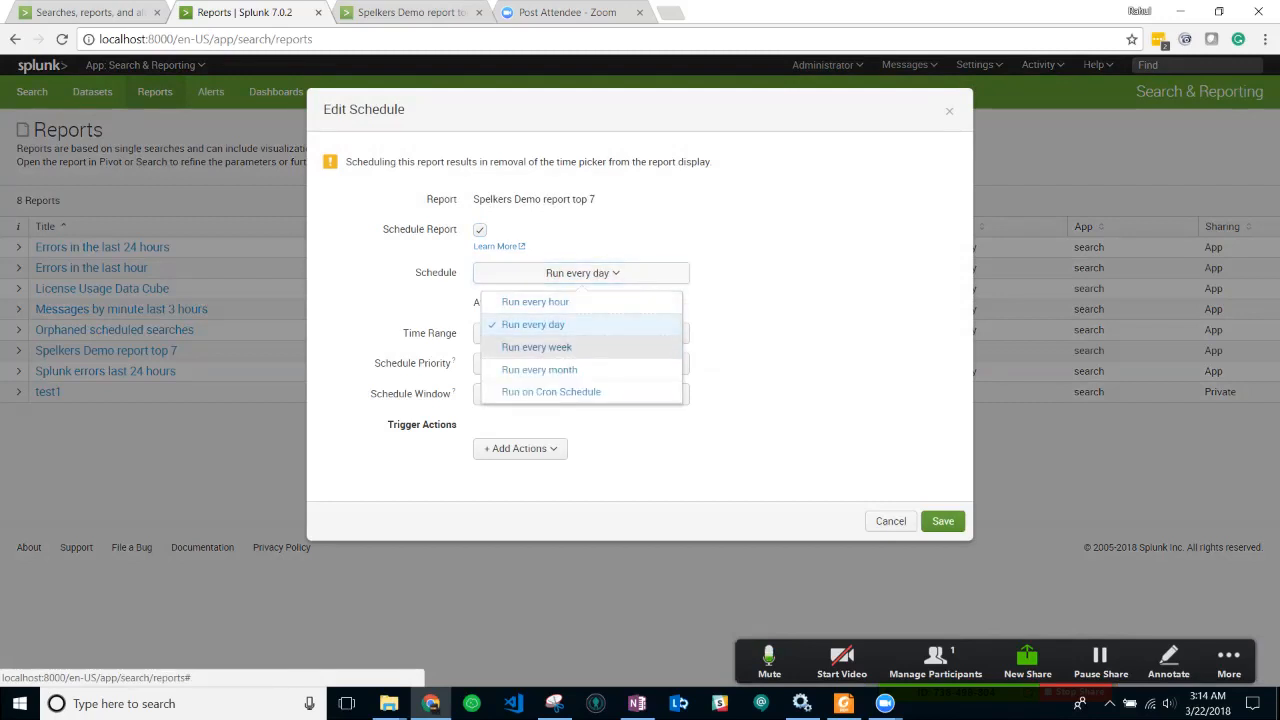
pyautogui.click(536, 347)
pyautogui.click(581, 273)
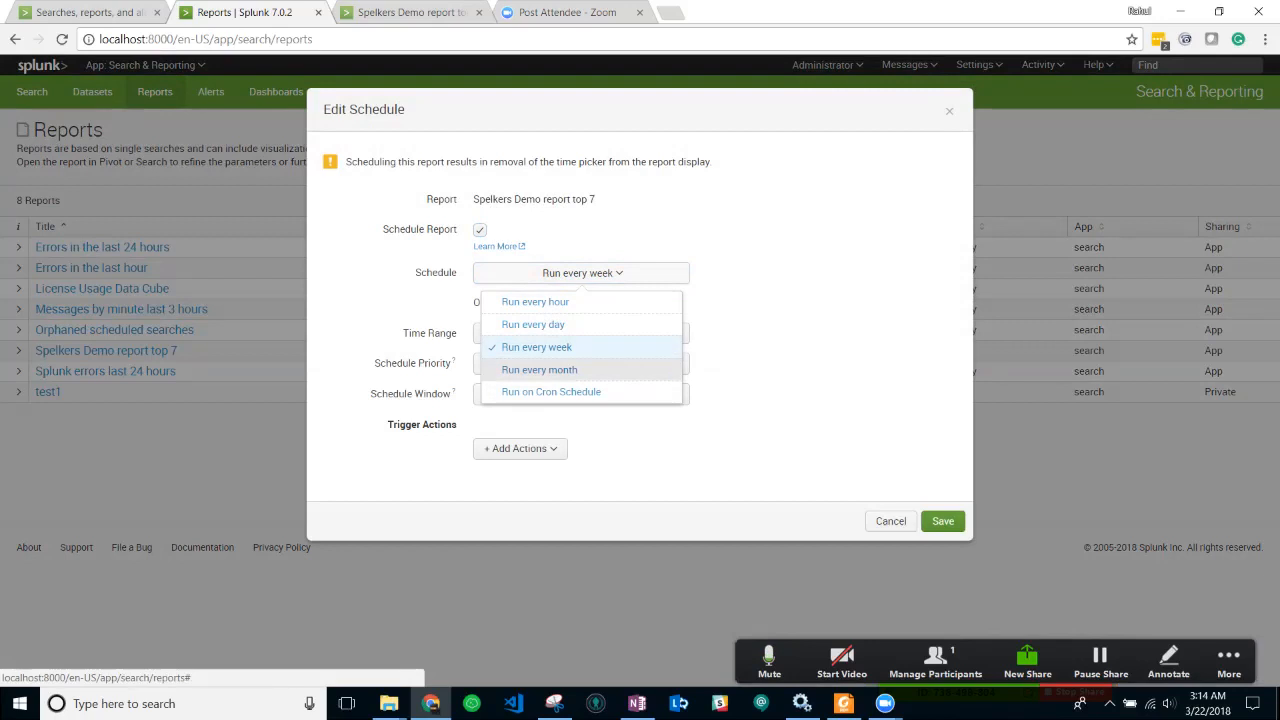
pyautogui.click(551, 392)
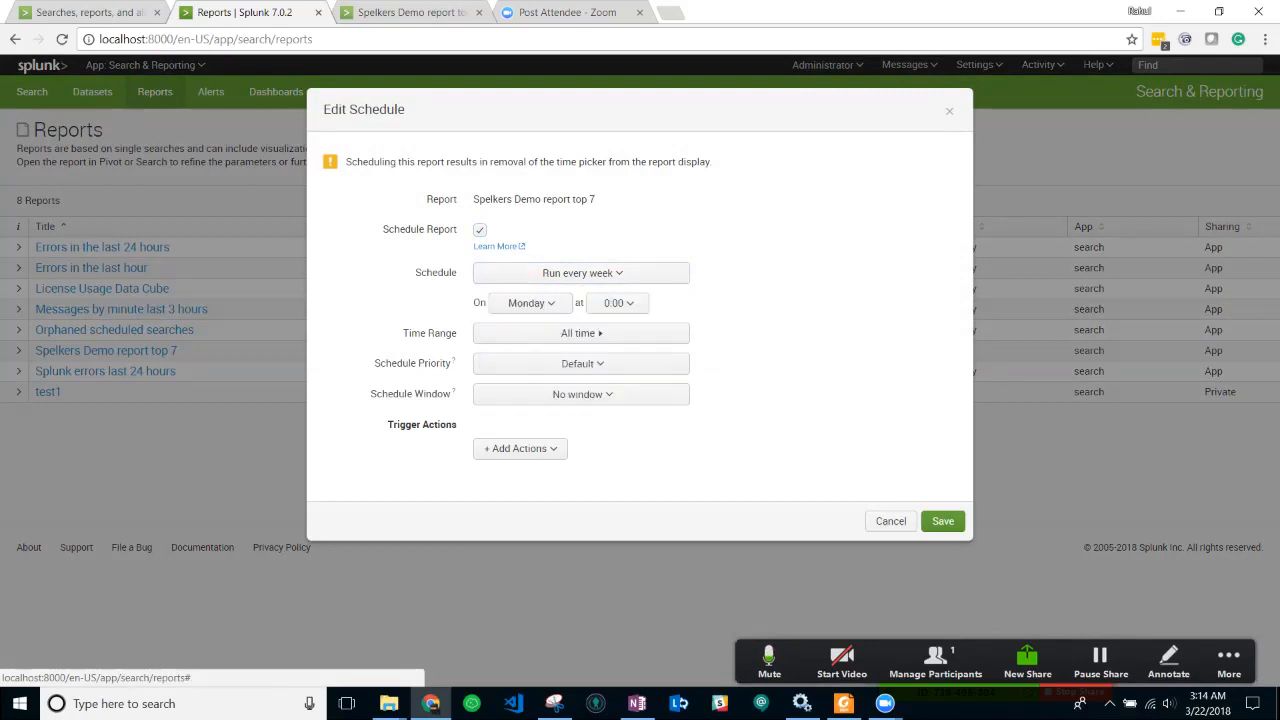
pyautogui.click(581, 273)
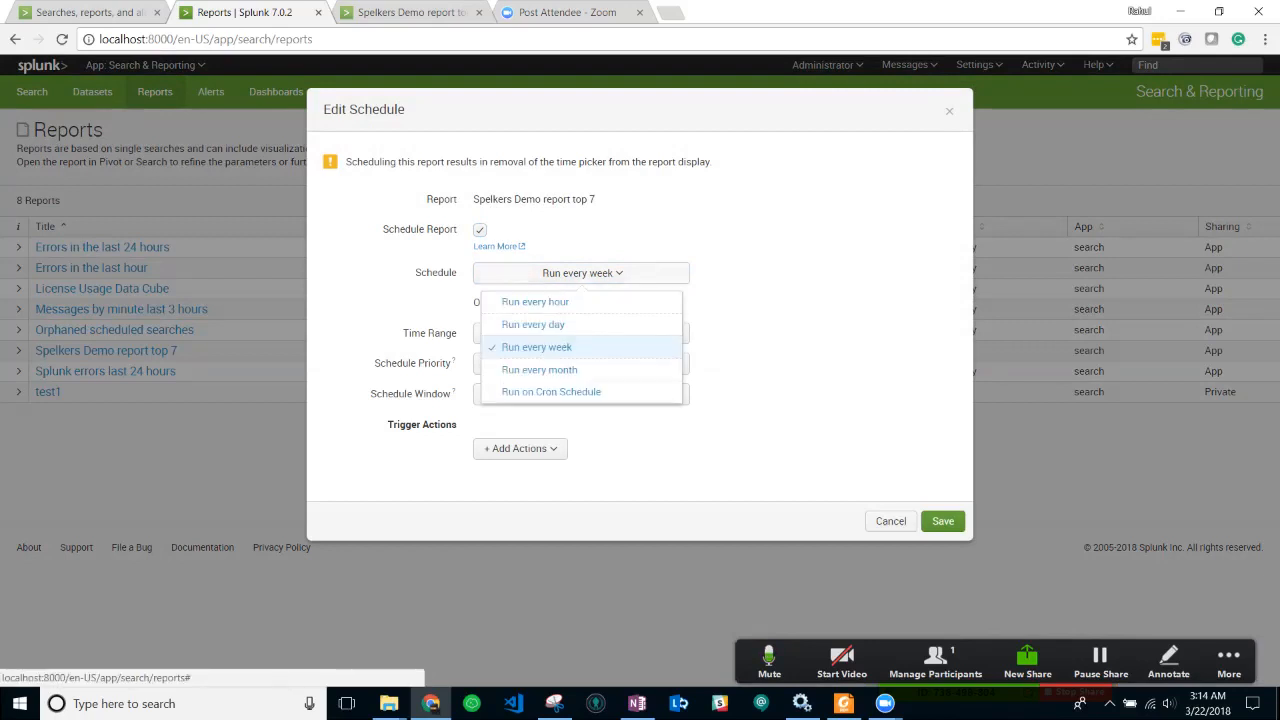
pyautogui.click(533, 324)
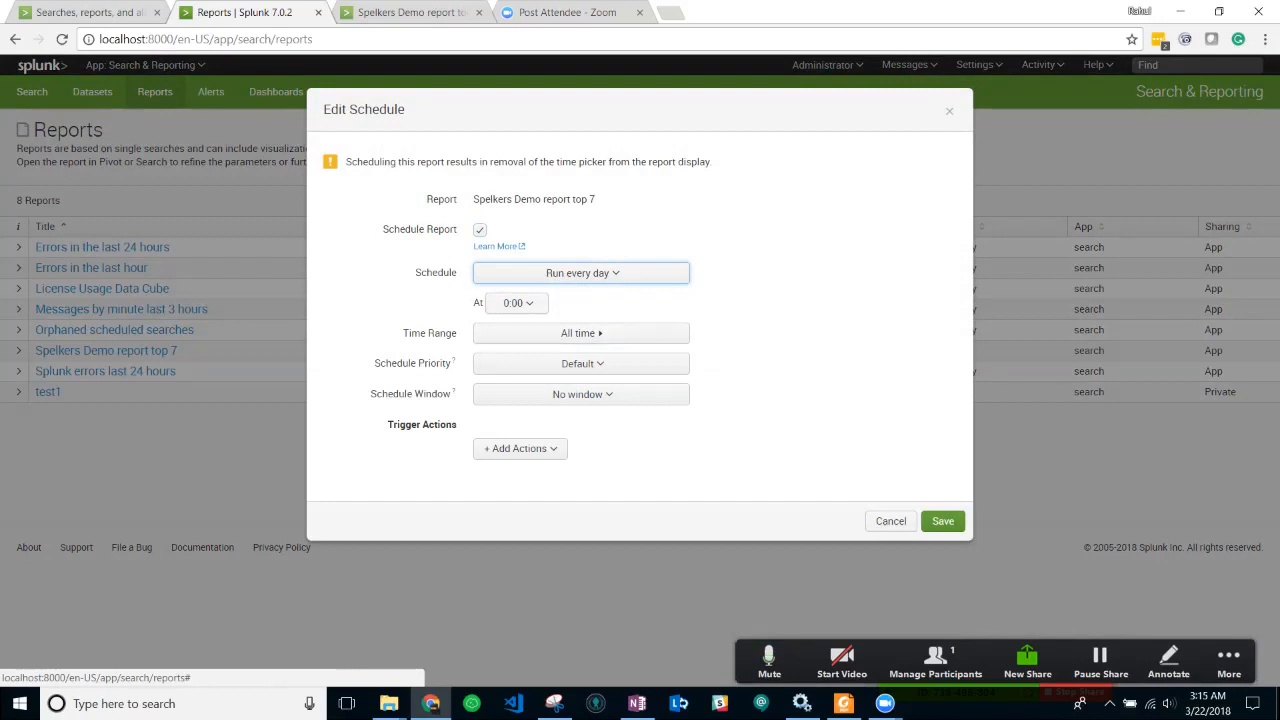
# - Set the daily run time to 14:00 and bring up the Time Range presets
pyautogui.click(517, 303)
pyautogui.scroll(-3, 510, 374)
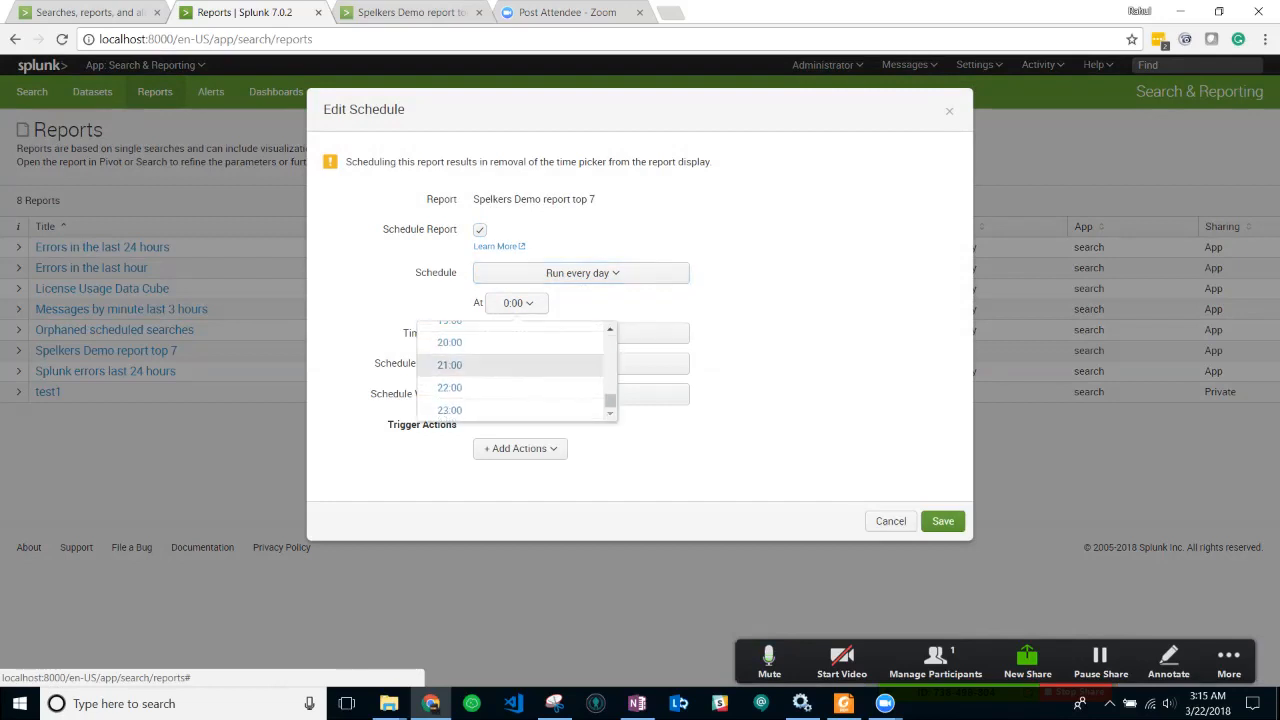
pyautogui.scroll(1, 510, 385)
pyautogui.scroll(-1, 510, 392)
pyautogui.click(450, 374)
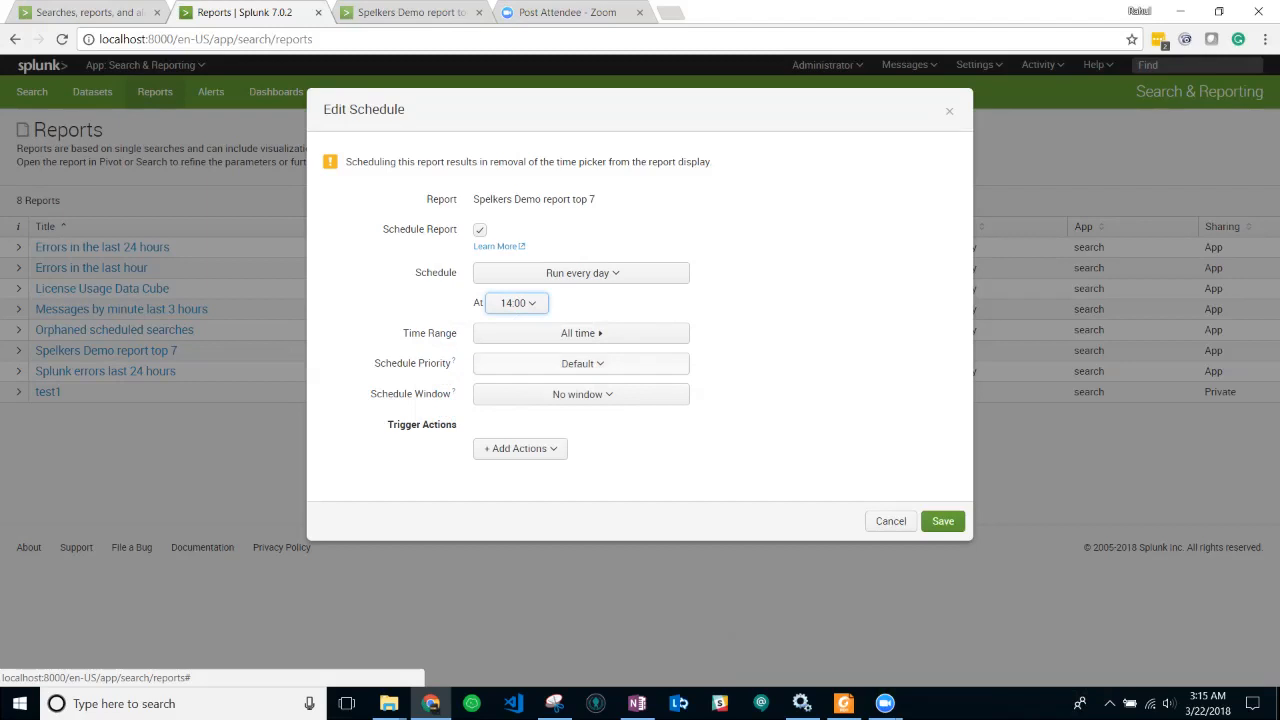
pyautogui.click(581, 333)
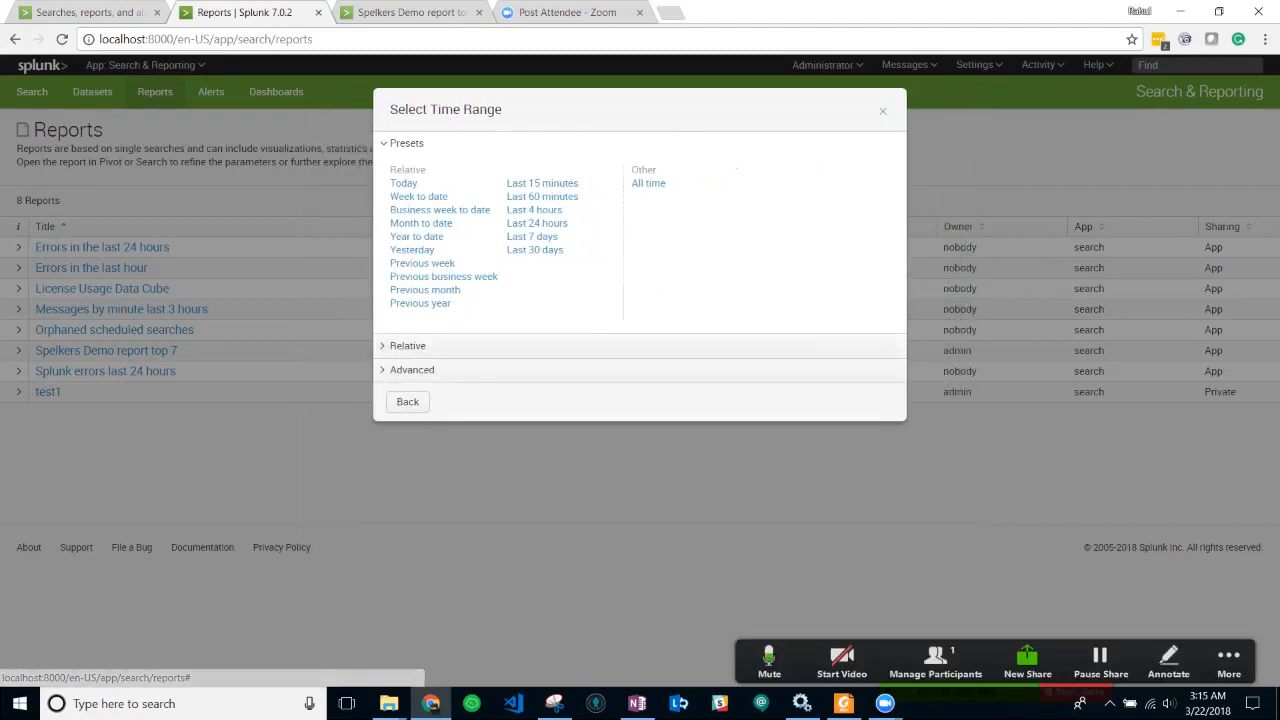
# - Set each scheduled run's time range to Last 24 hours and review the priority levels
pyautogui.click(537, 223)
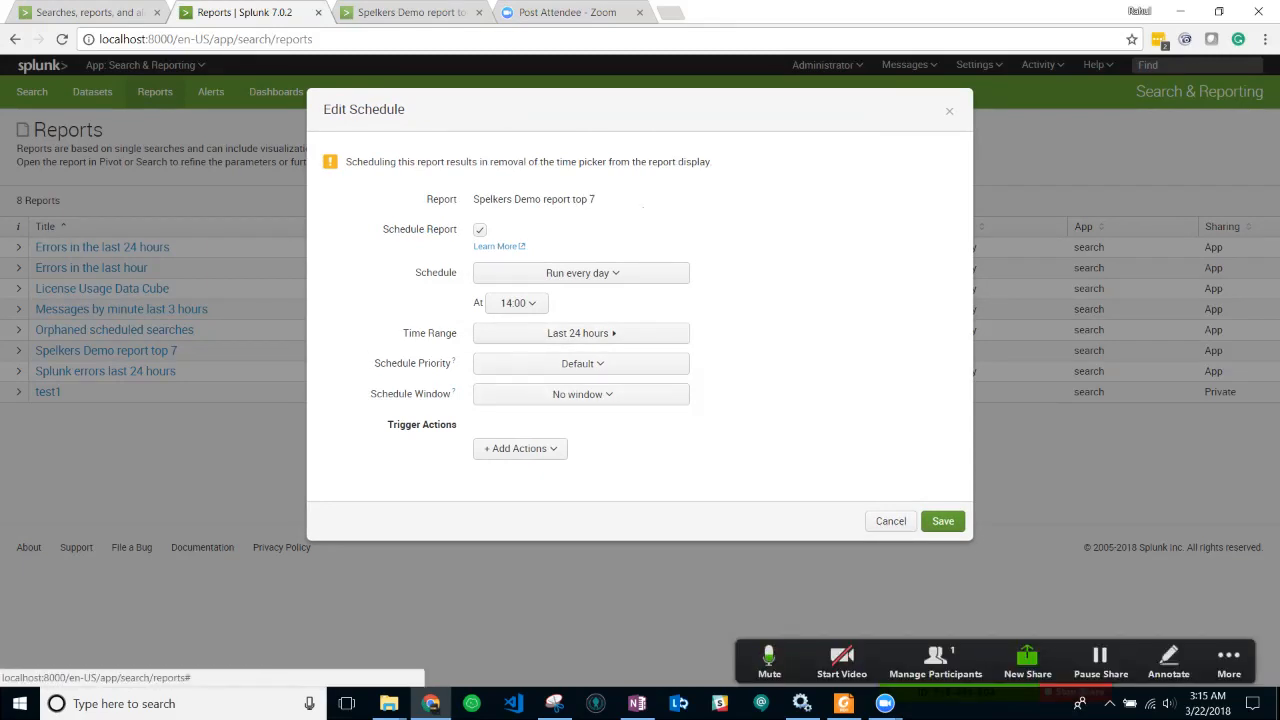
pyautogui.moveTo(453, 361)
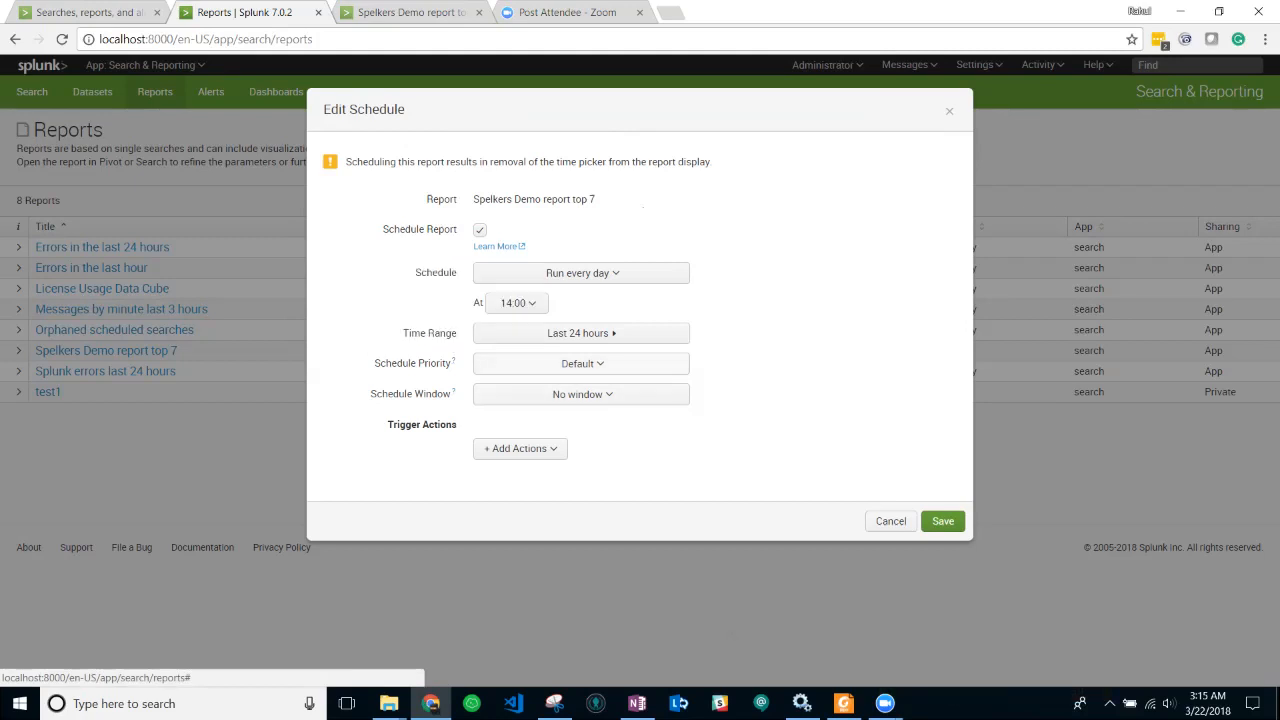
pyautogui.click(582, 363)
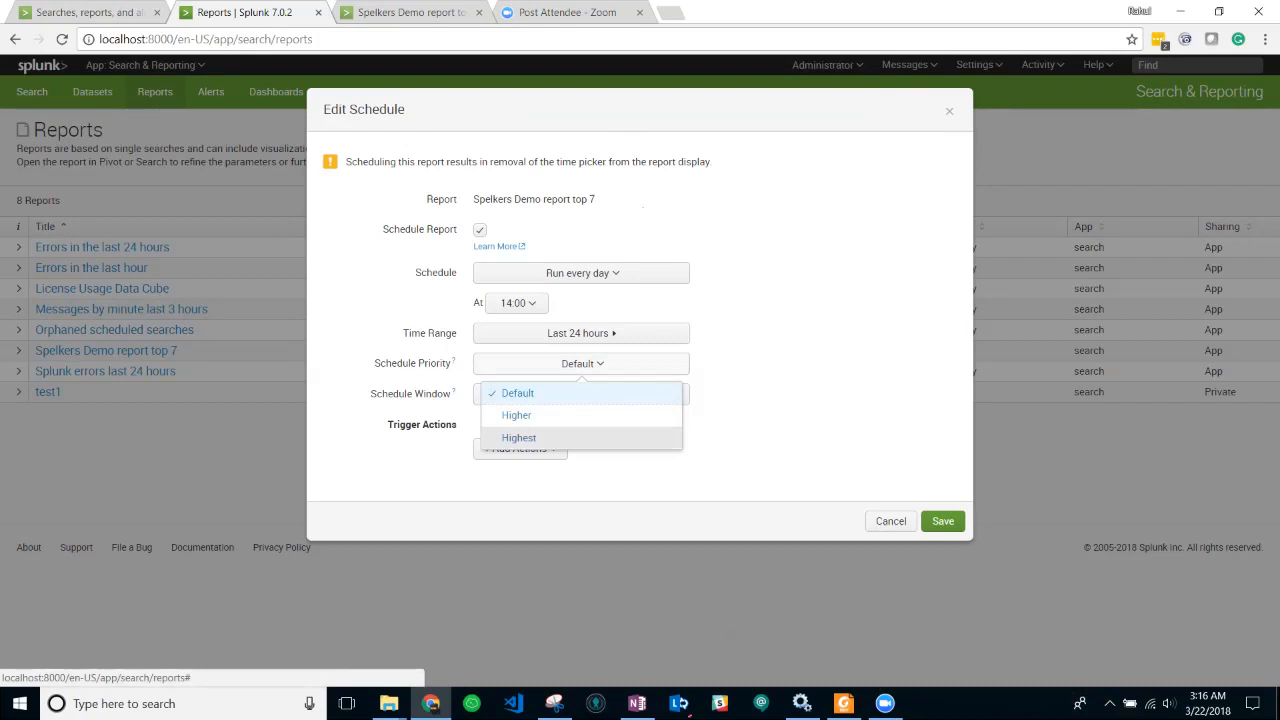
# - Keep Default priority and change the schedule window from 5 minutes to Auto
pyautogui.press('Escape')
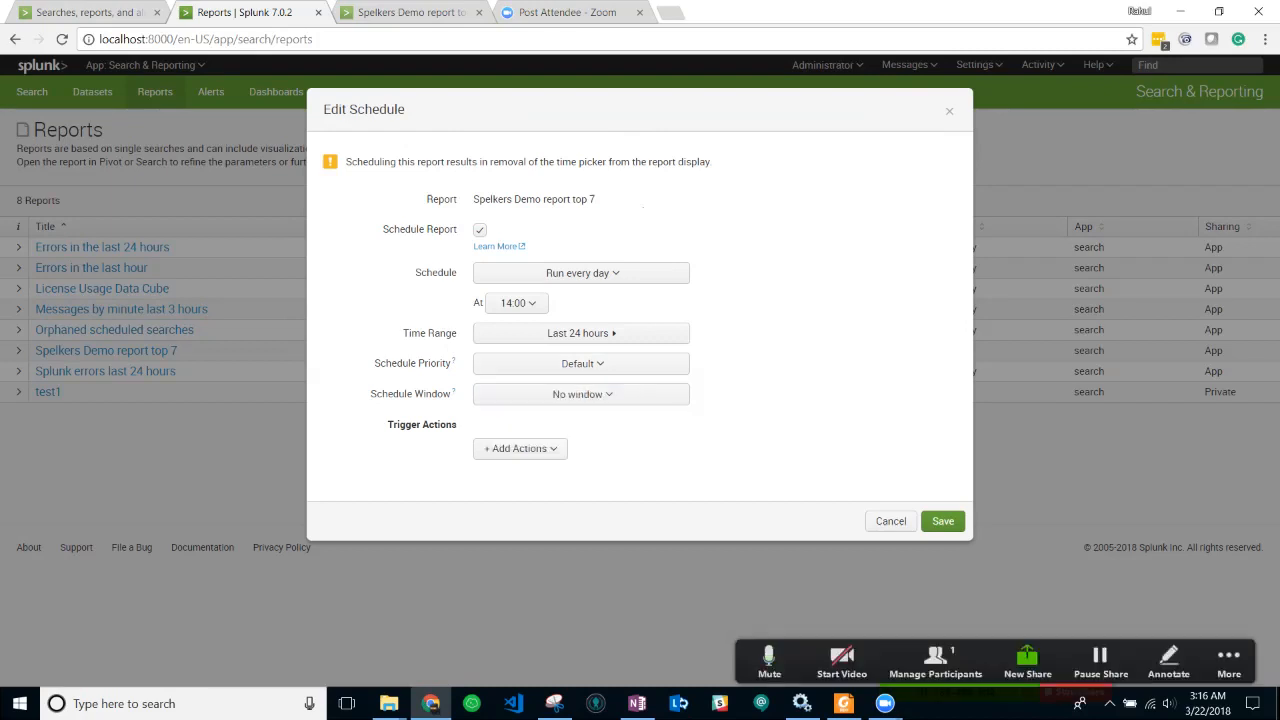
pyautogui.click(582, 394)
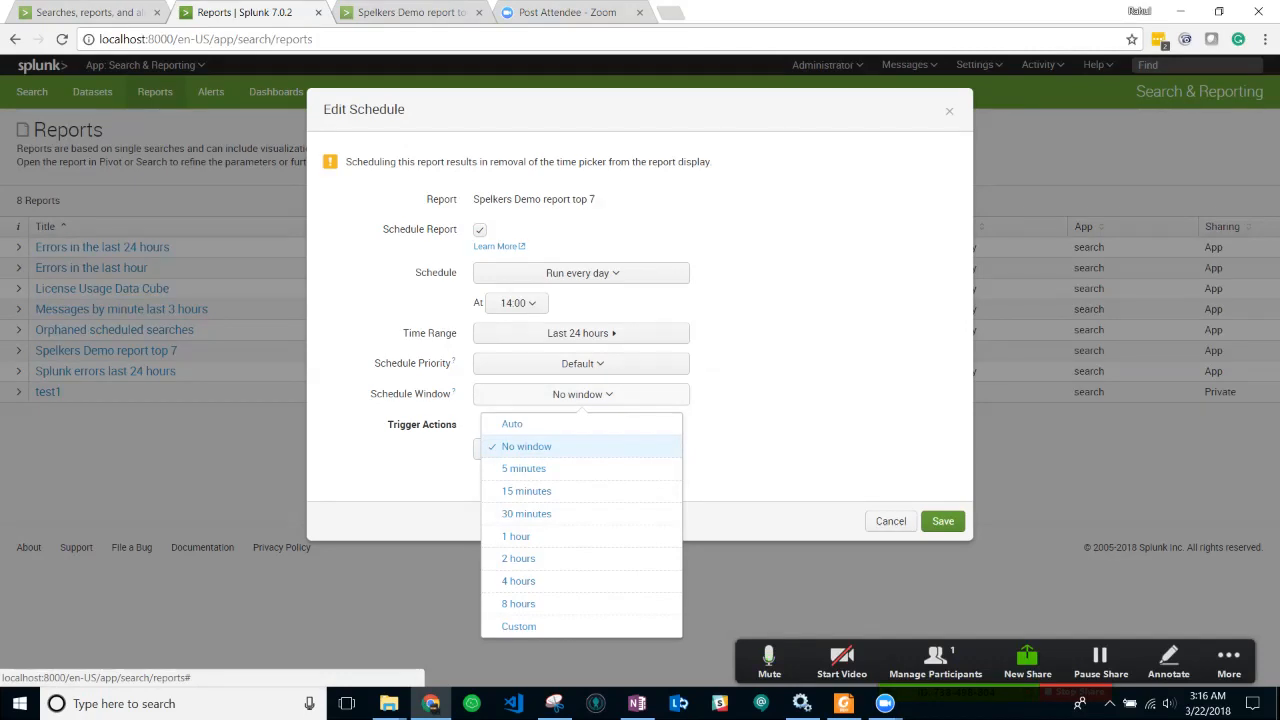
pyautogui.click(540, 469)
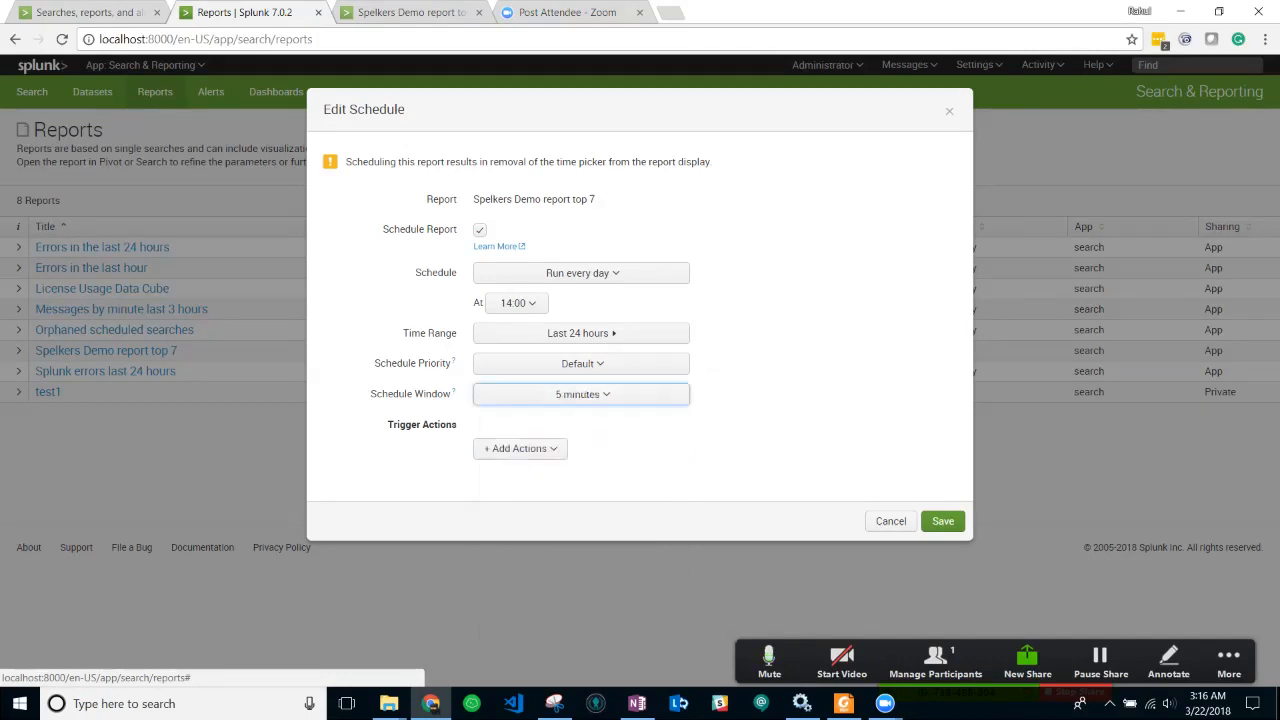
pyautogui.click(580, 394)
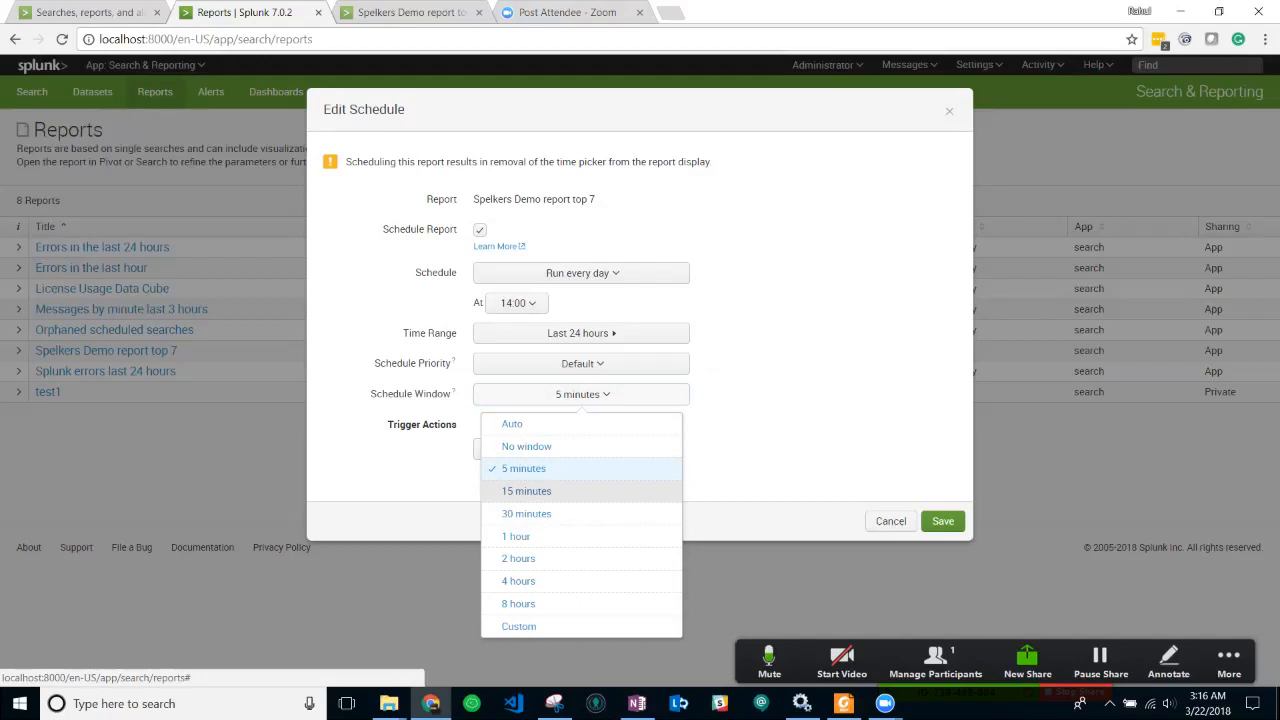
pyautogui.click(512, 424)
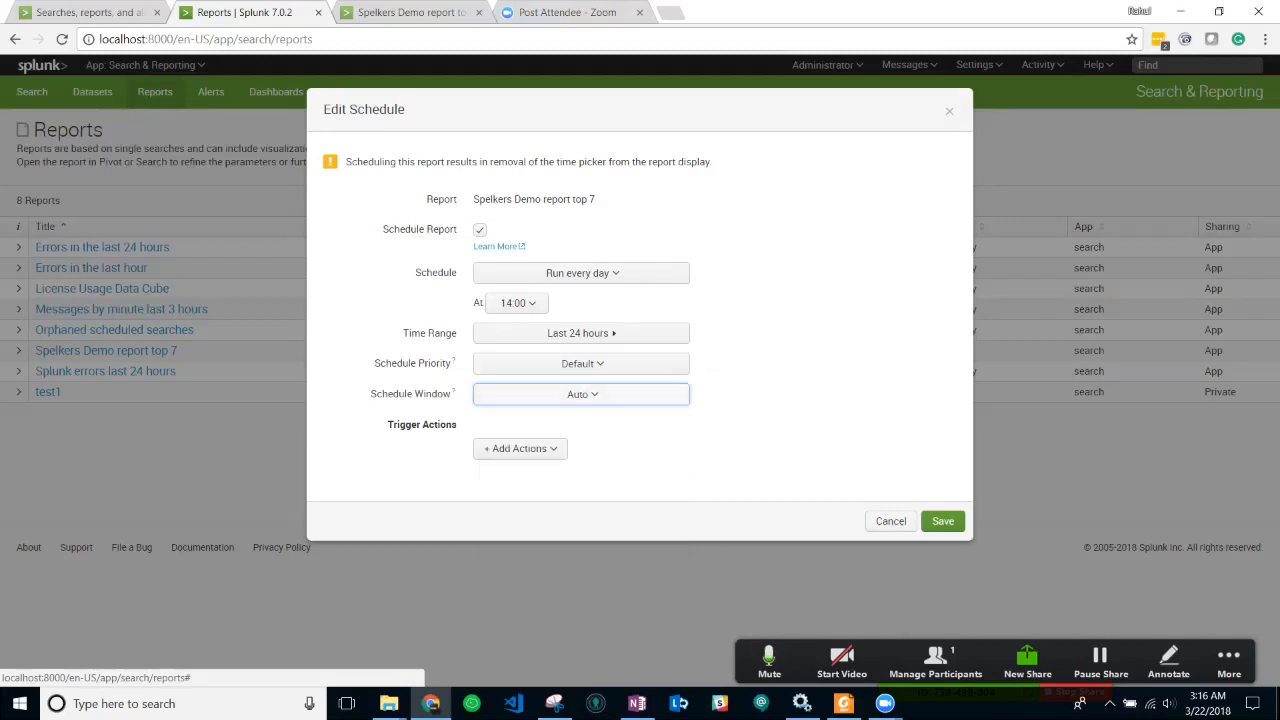
# - Confirm the schedule window stays at Auto and list the available trigger actions
pyautogui.moveTo(453, 391)
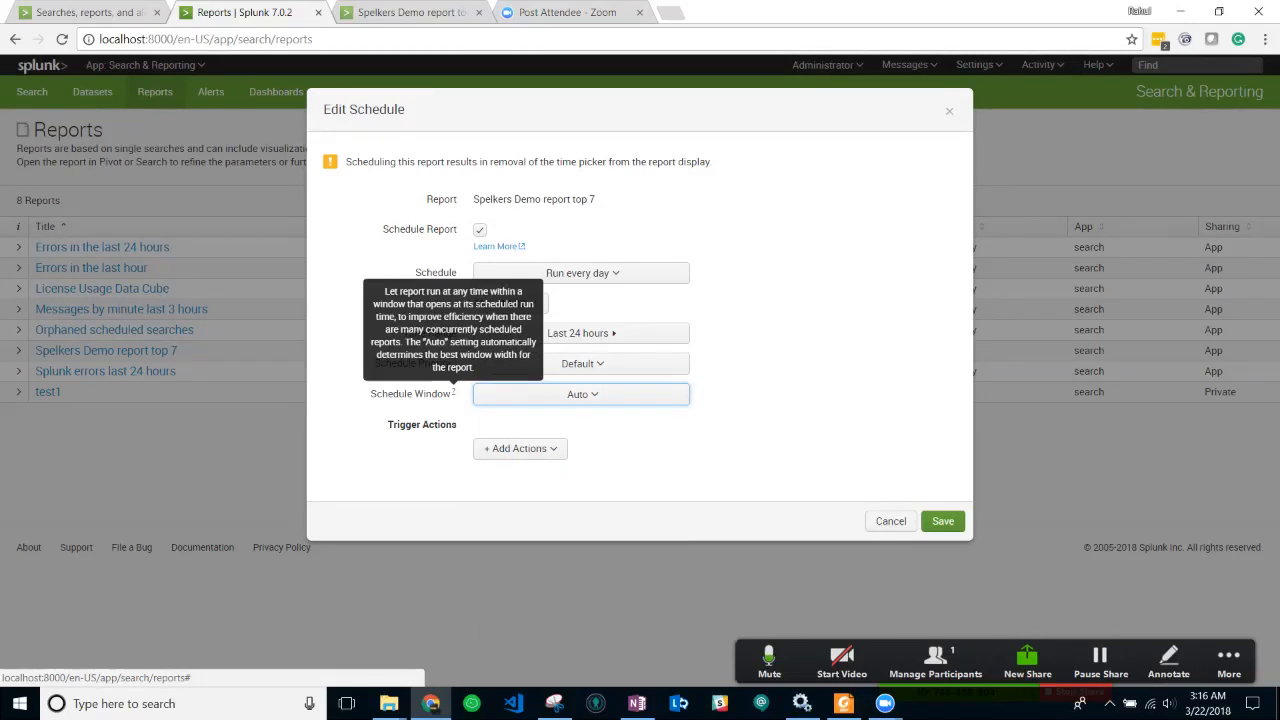
pyautogui.press('Return')
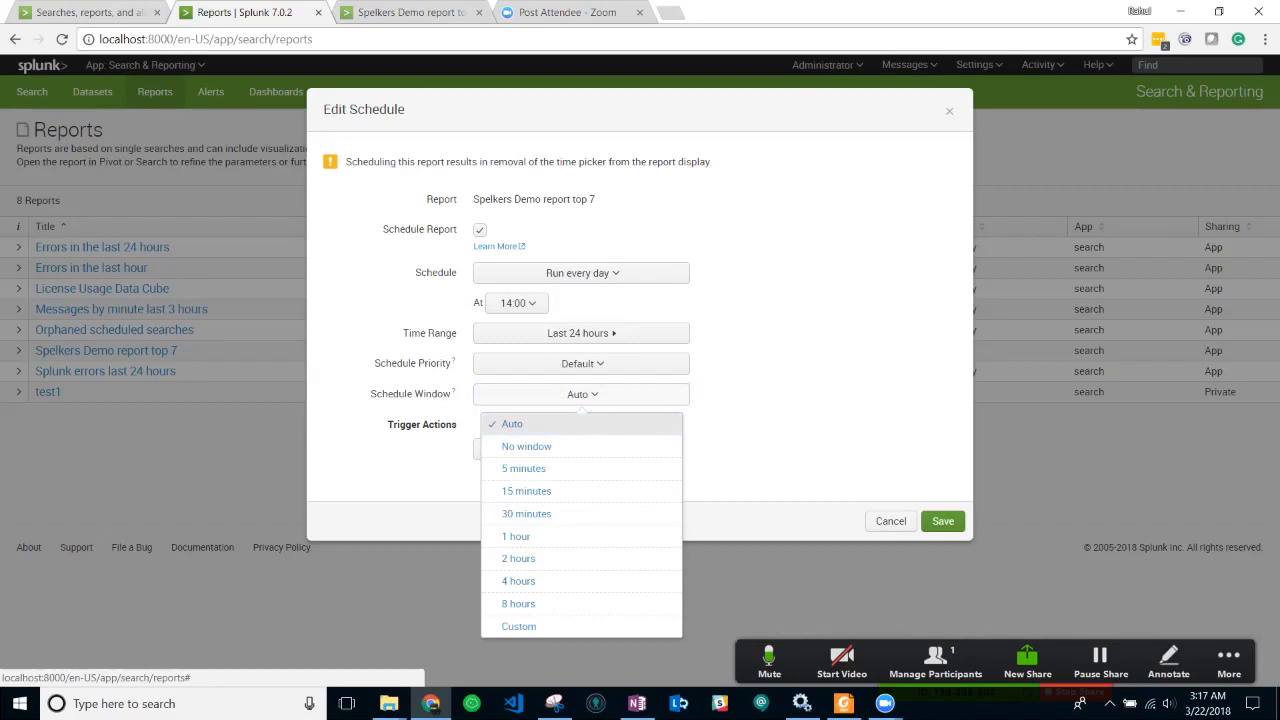
pyautogui.press('Down')
pyautogui.press('Down')
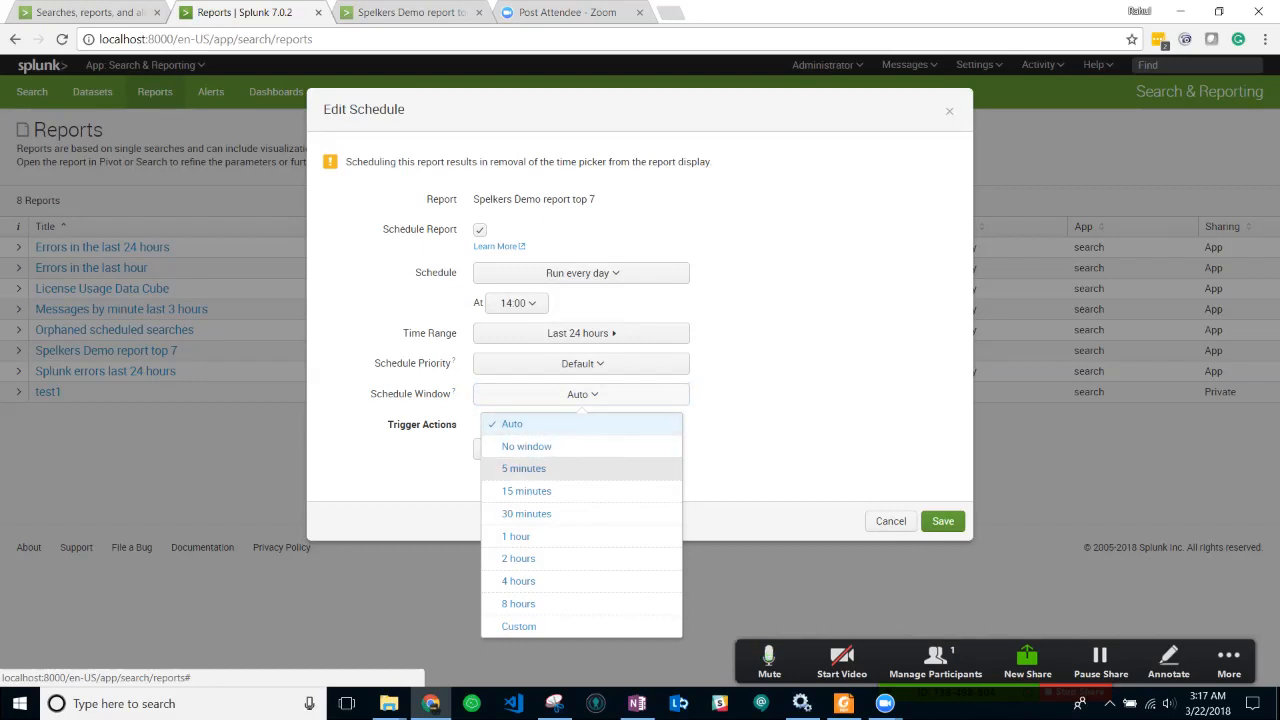
pyautogui.press('Up')
pyautogui.press('Down')
pyautogui.press('Up')
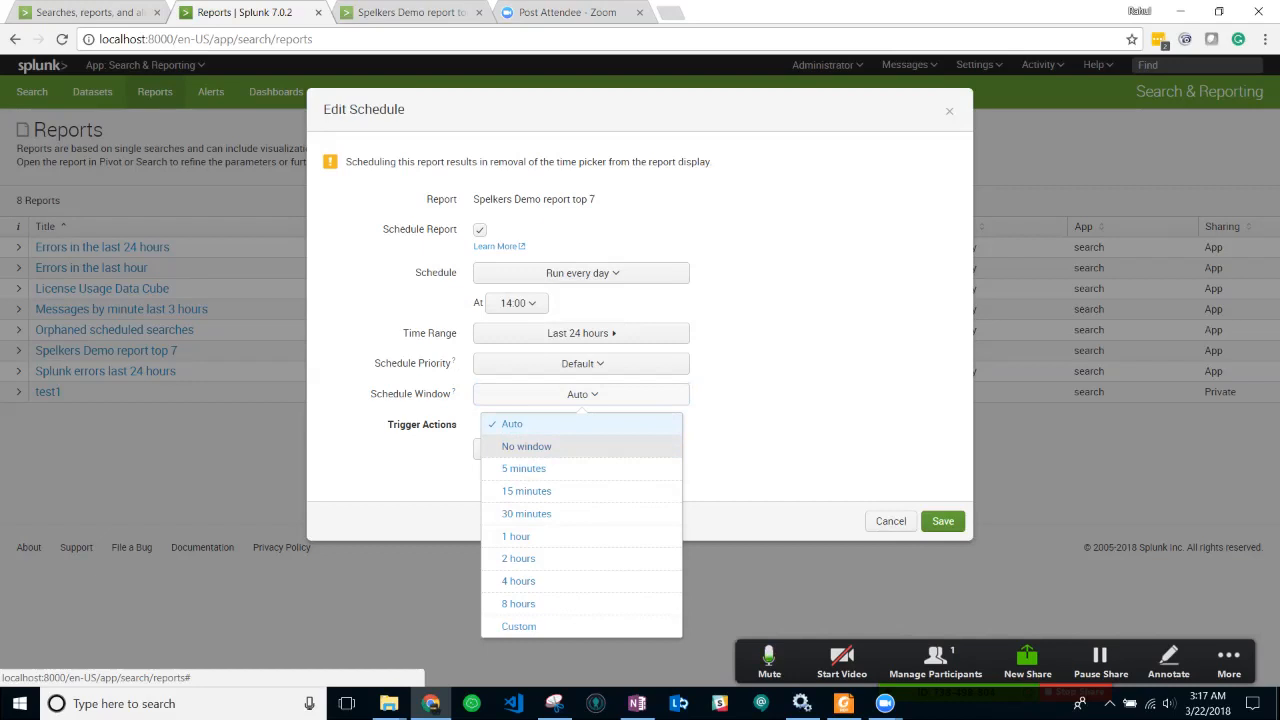
pyautogui.click(581, 394)
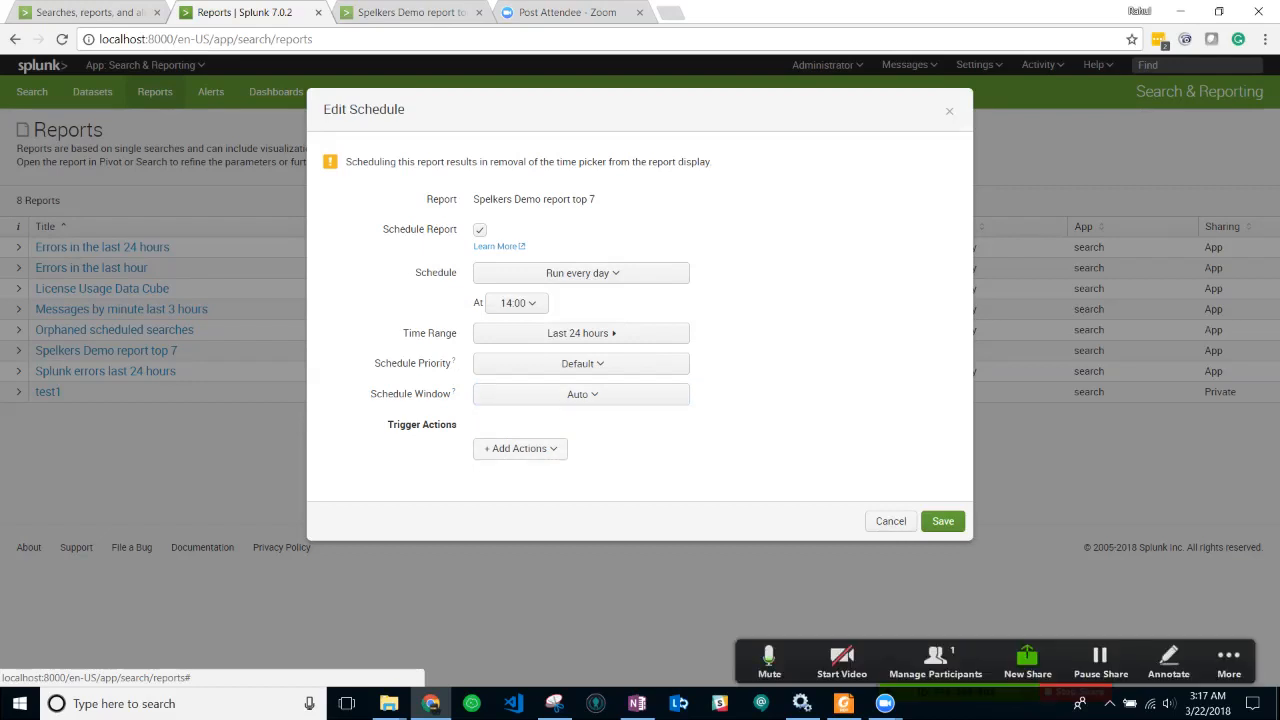
pyautogui.click(520, 448)
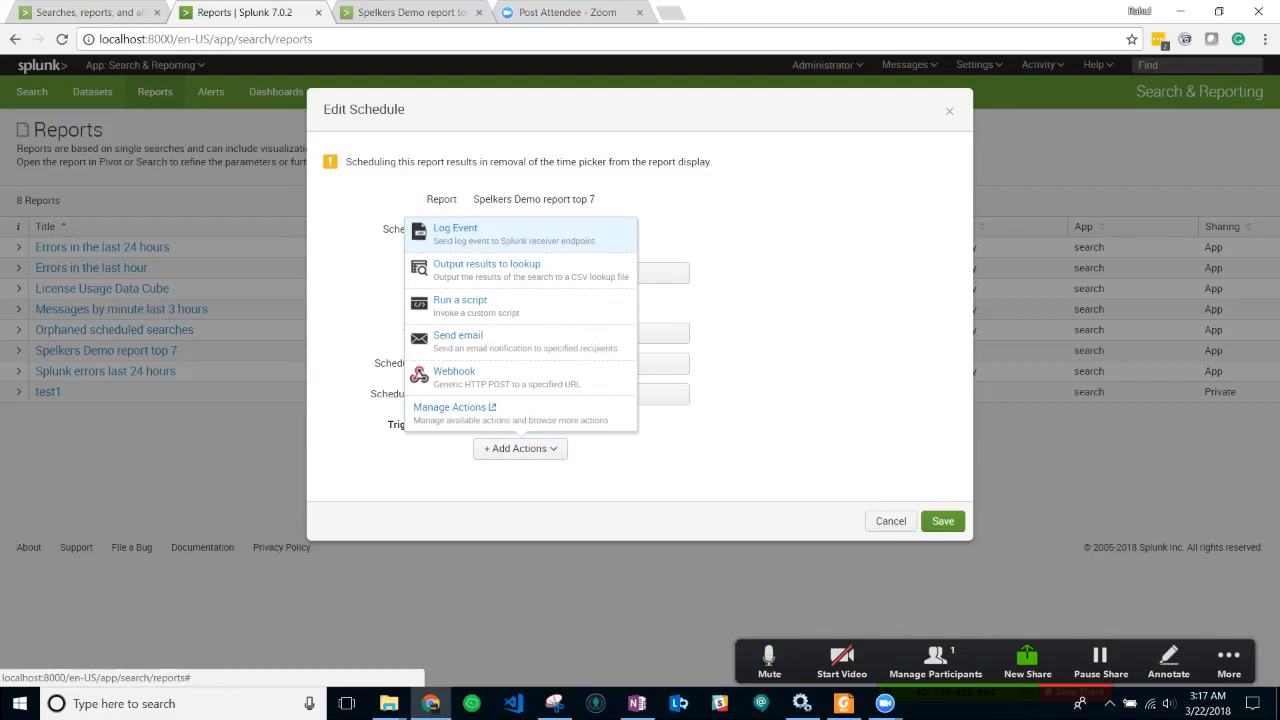
# - Add a Send email action and enter the recipient's e-mail address
pyautogui.click(458, 340)
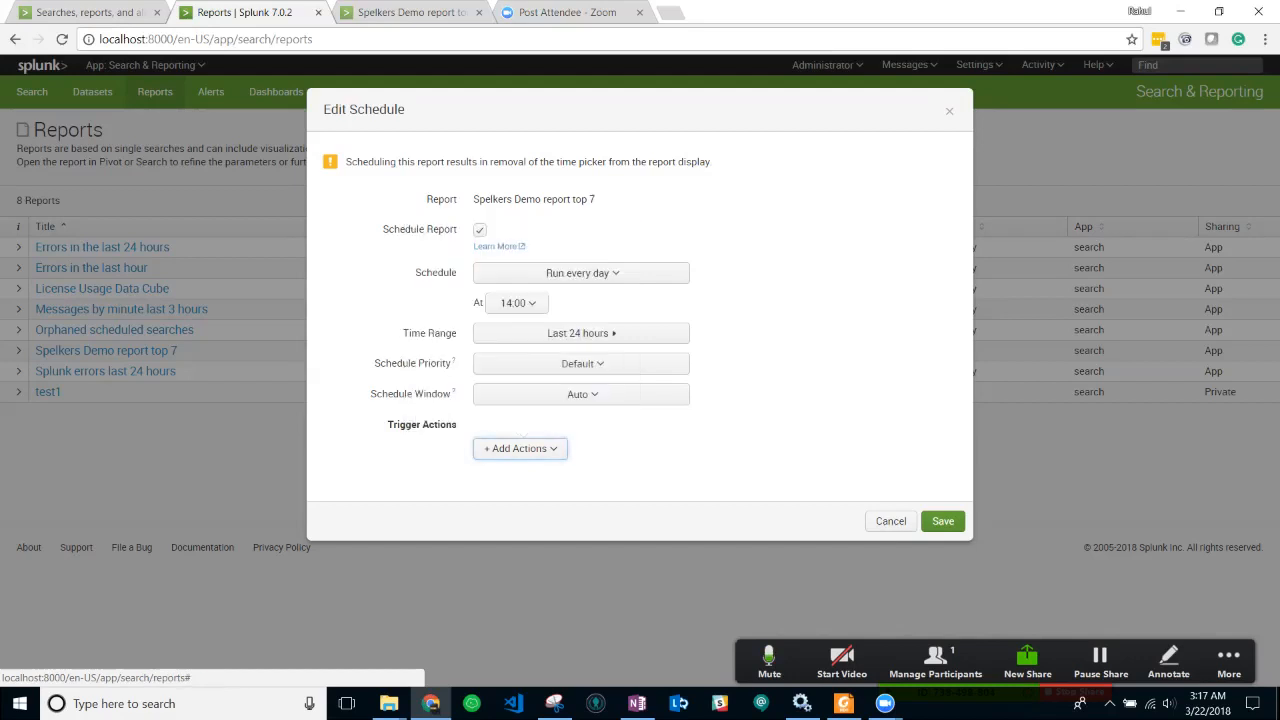
pyautogui.click(660, 299)
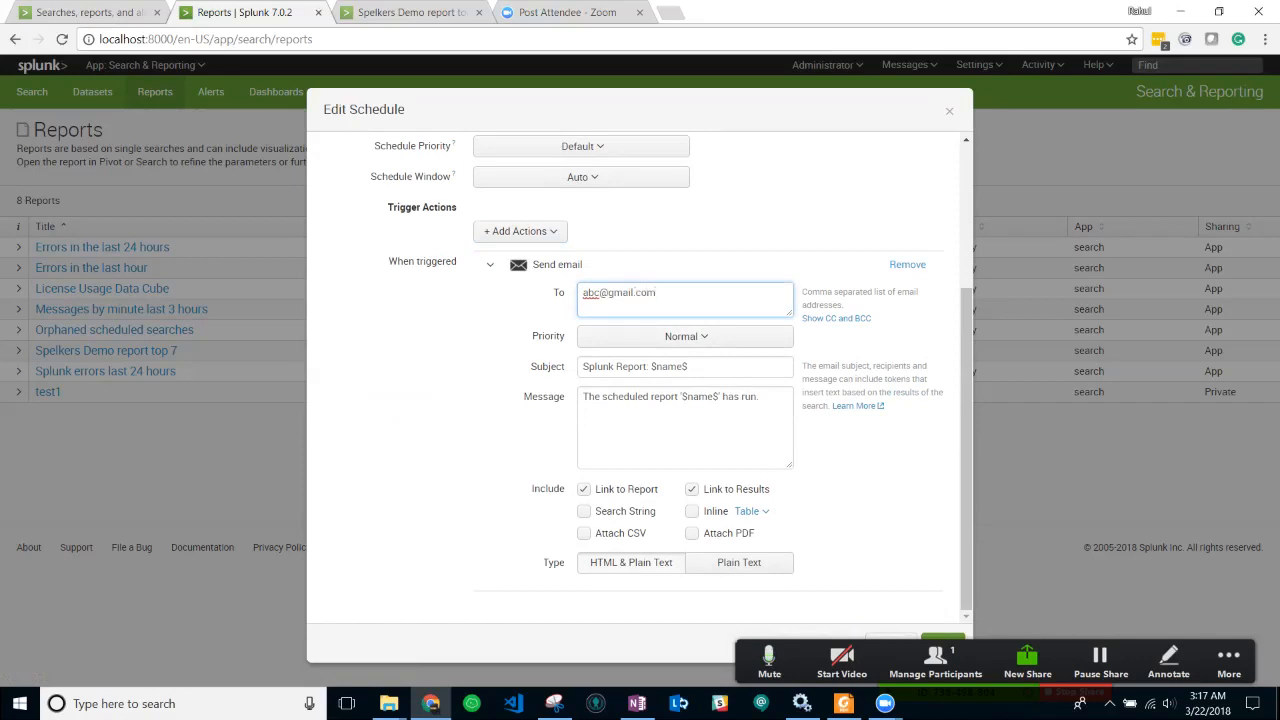
pyautogui.moveTo(656, 293); pyautogui.dragTo(582, 293)
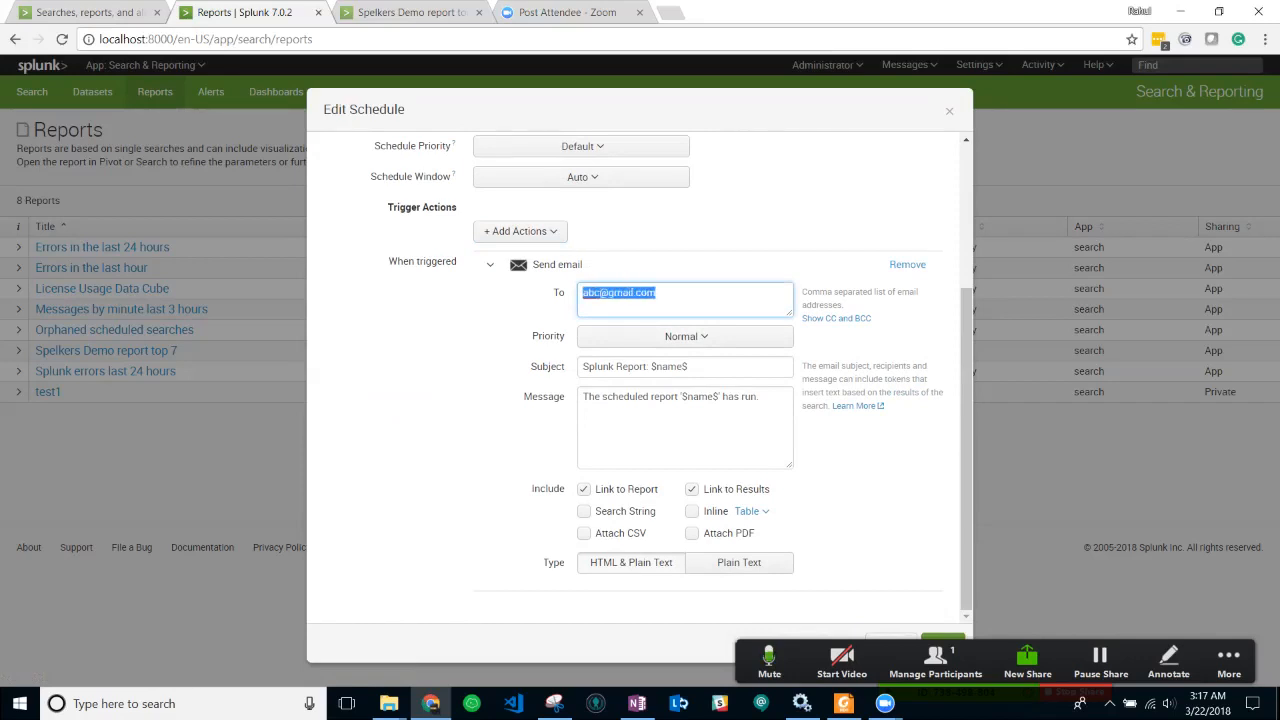
# - Set email priority to Highest, subject 'Top 7 Clients fro past 24 hours', and the custom message
pyautogui.click(686, 336)
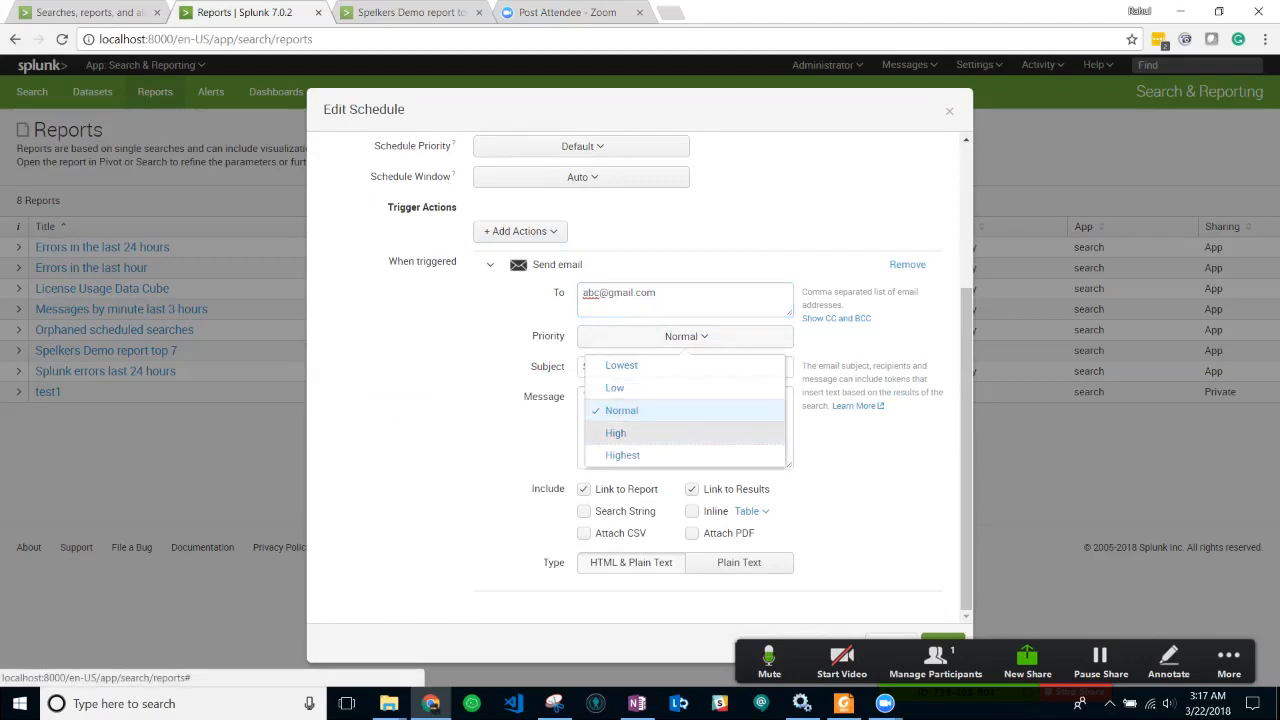
pyautogui.click(622, 455)
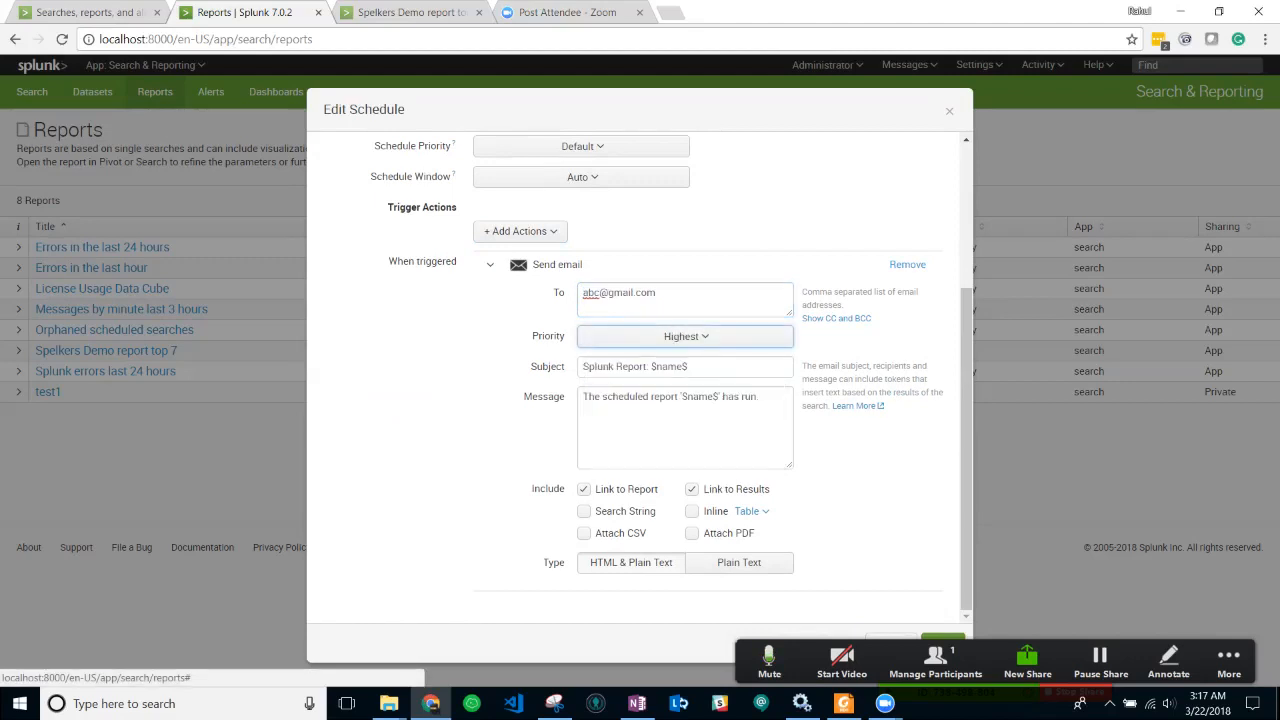
pyautogui.moveTo(690, 367); pyautogui.dragTo(580, 367)
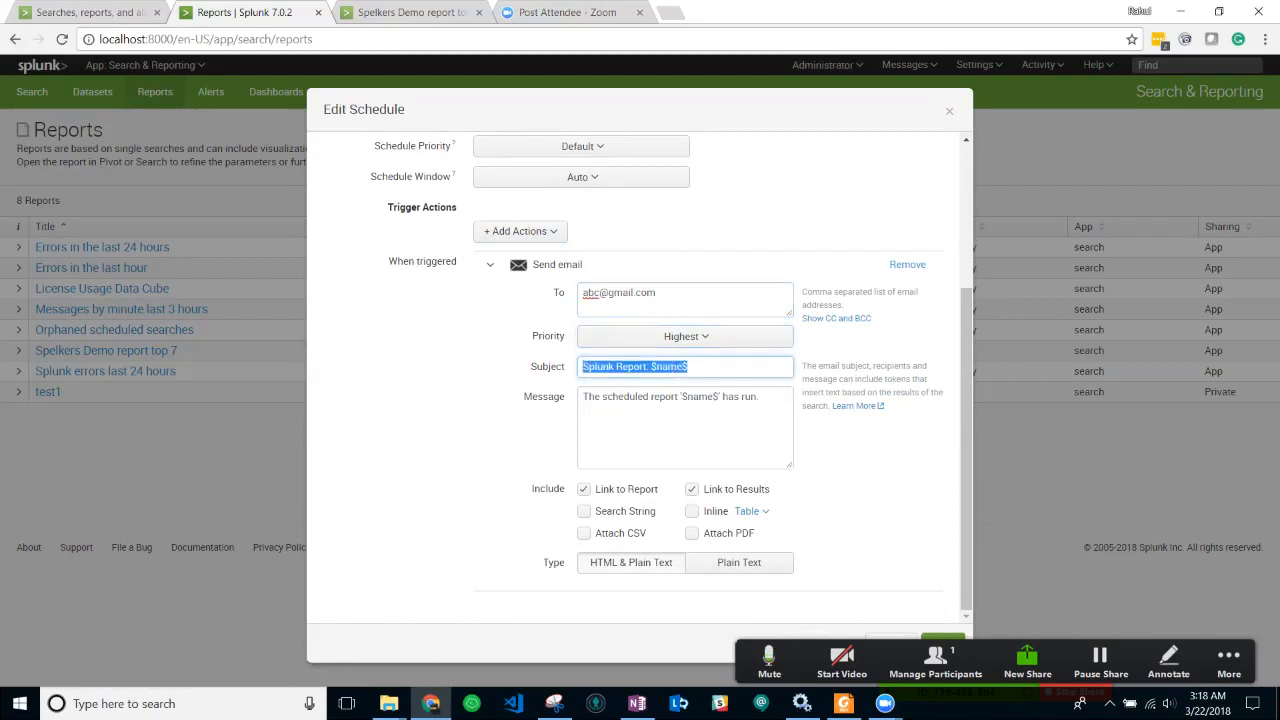
pyautogui.write('Top 7 Clients fro')
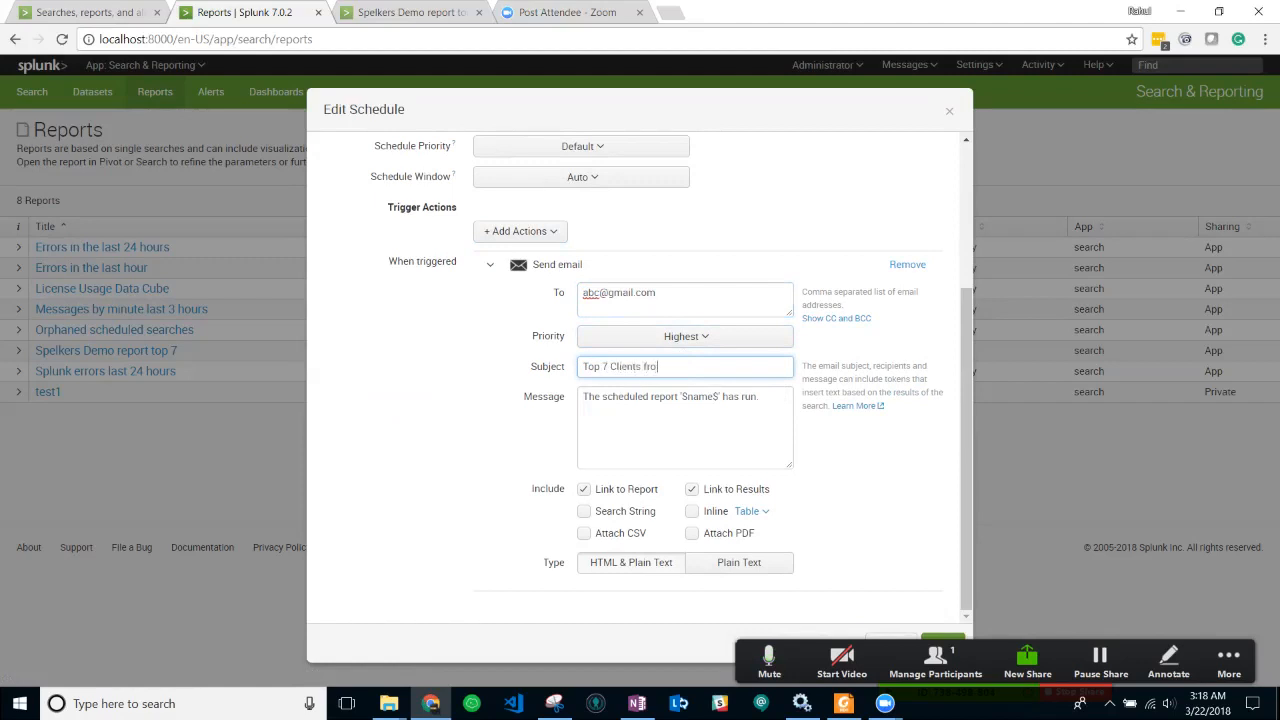
pyautogui.write(' past 24 hours')
pyautogui.moveTo(760, 397); pyautogui.dragTo(582, 397)
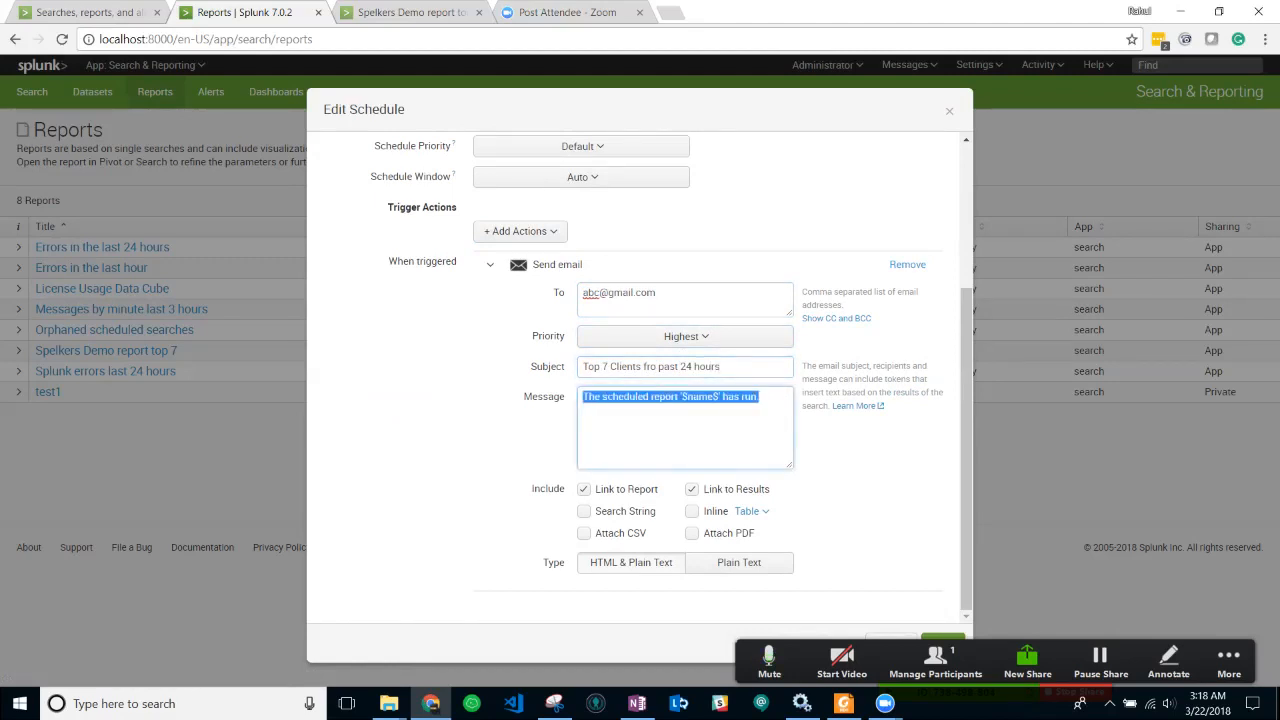
pyautogui.write('This report is generated by XYZ')
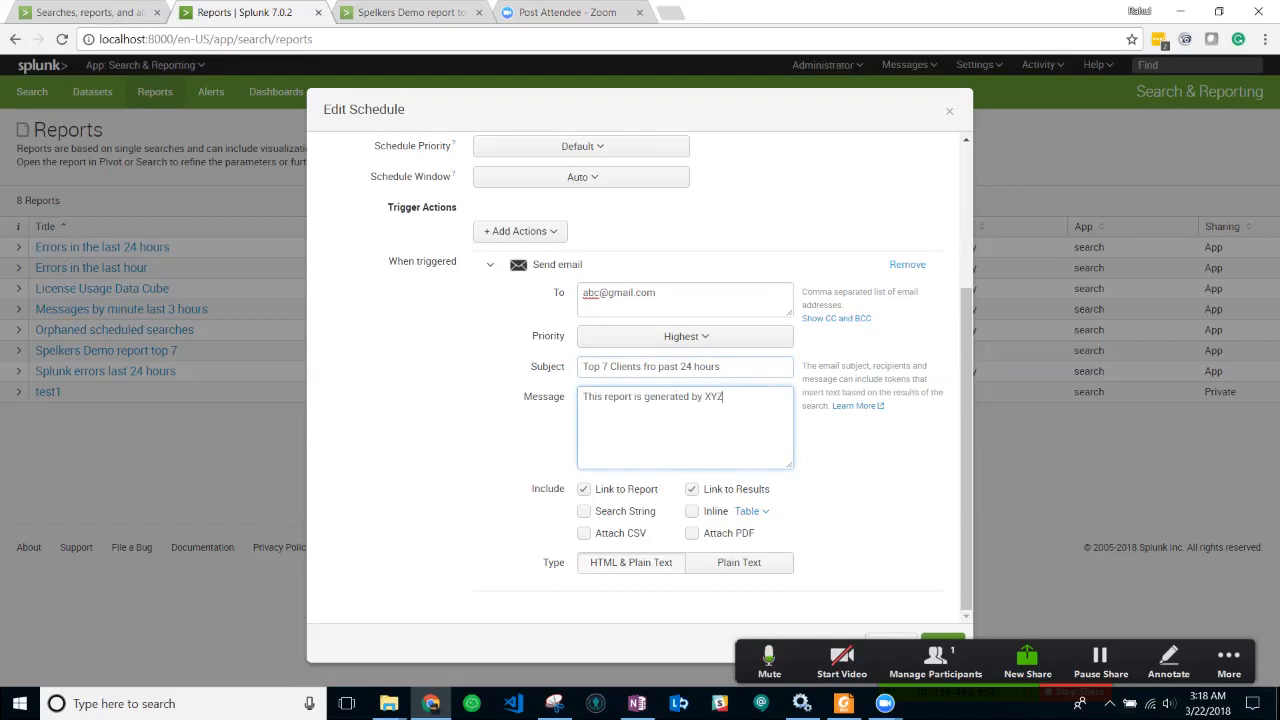
pyautogui.write(', for past 24 hours client login')
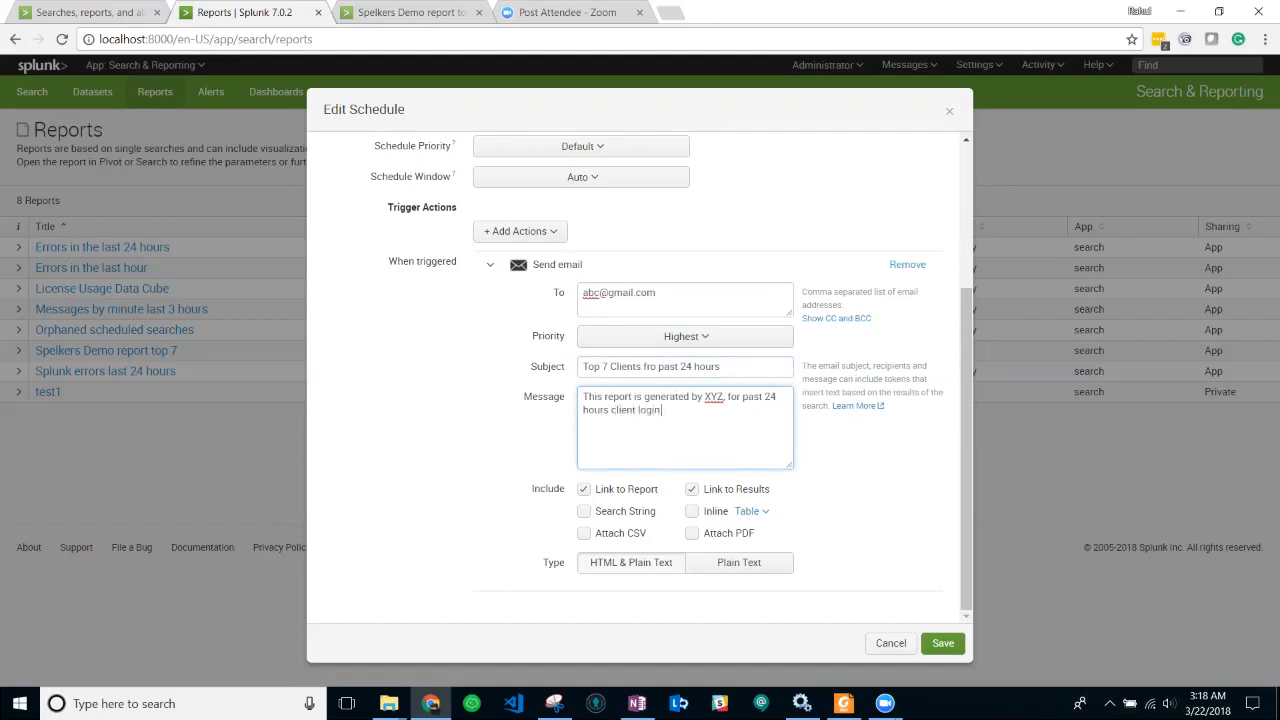
pyautogui.write('.')
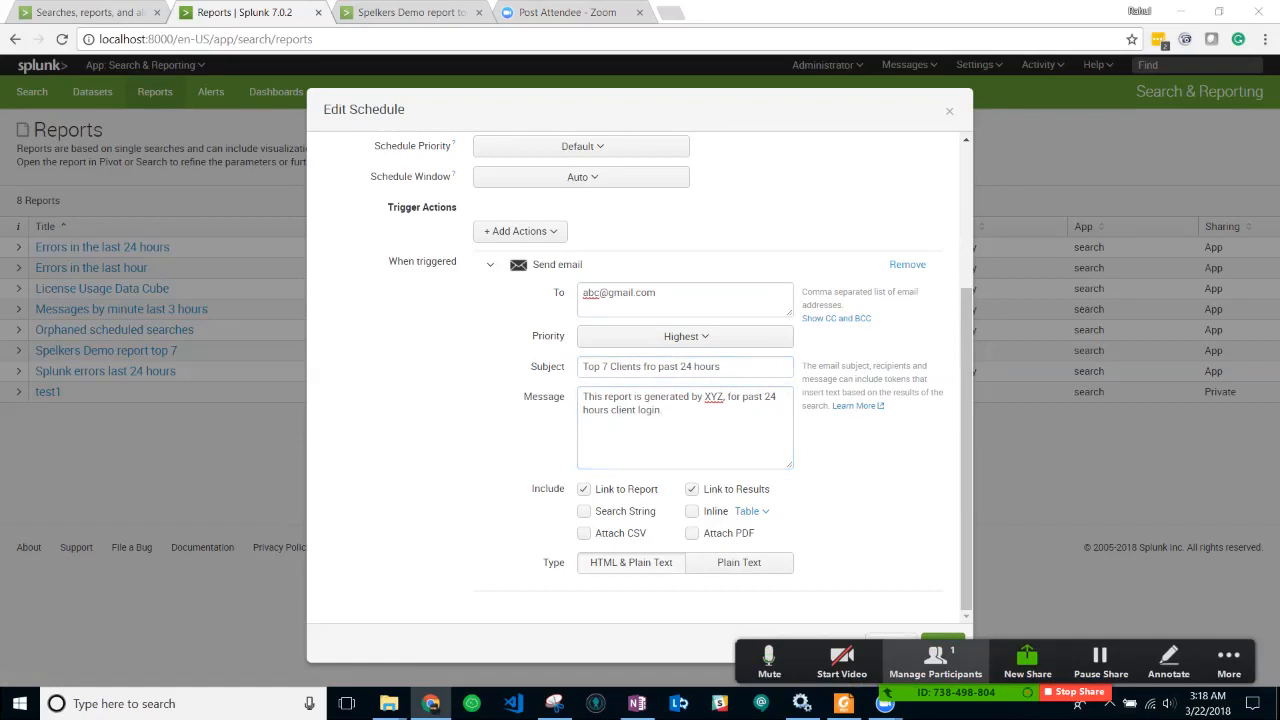
pyautogui.hotkey('ctrl', 'a')
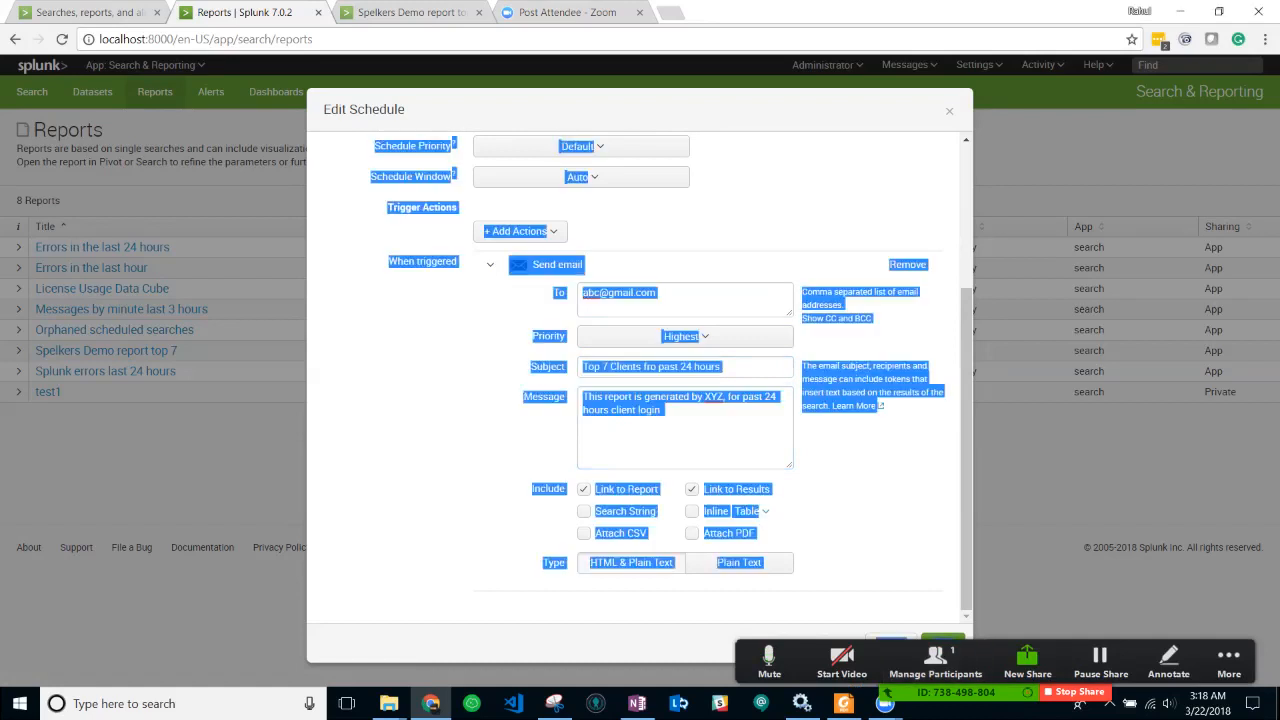
pyautogui.click(868, 478)
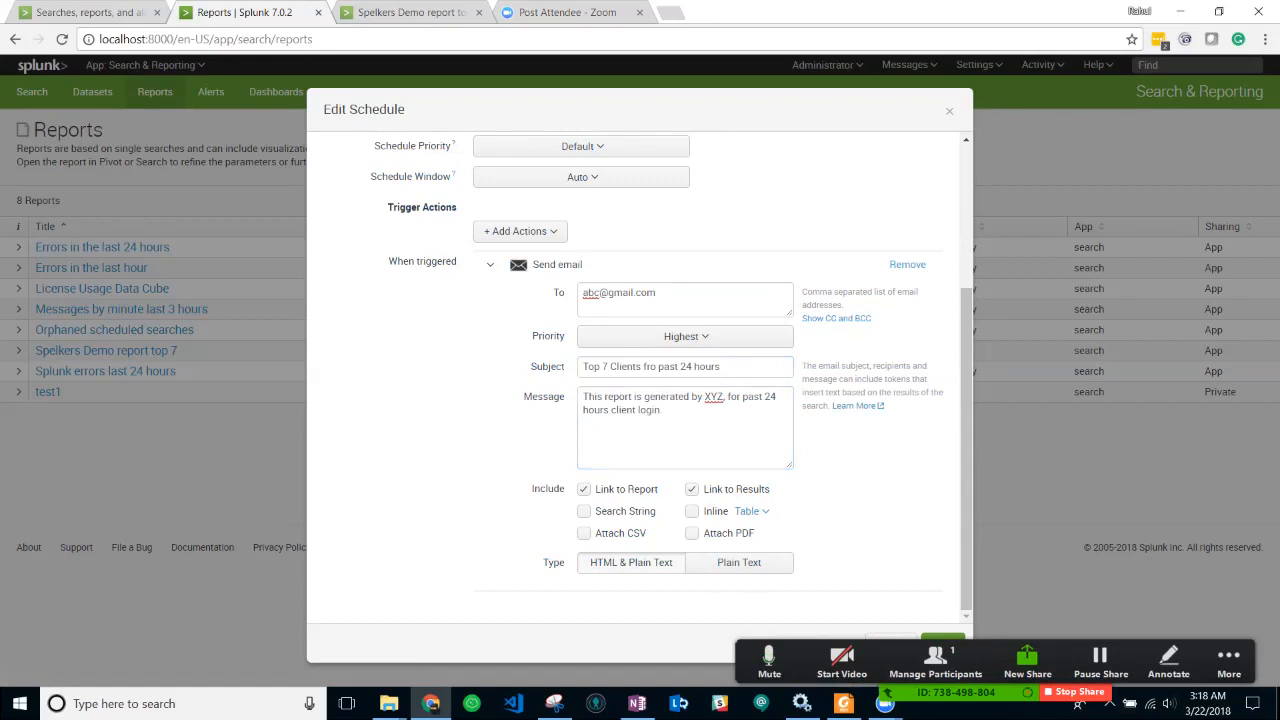
pyautogui.scroll(3, 640, 380)
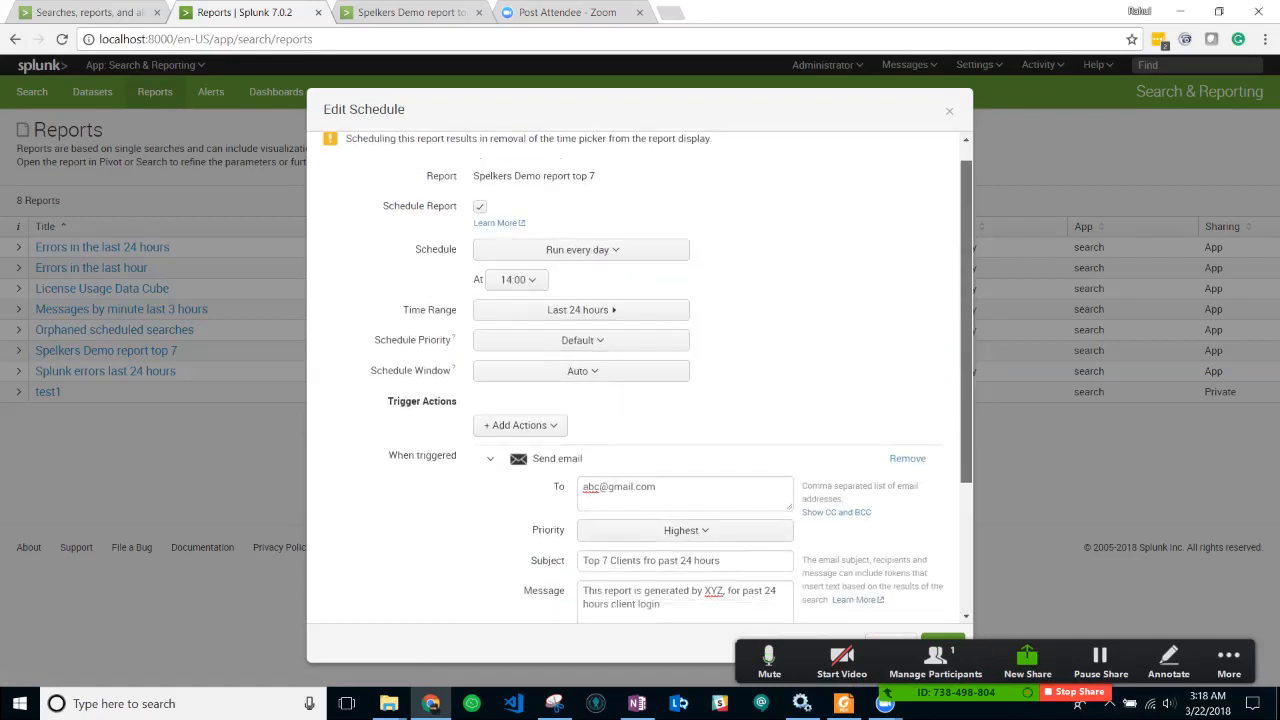
pyautogui.scroll(-3, 640, 400)
pyautogui.click(662, 411)
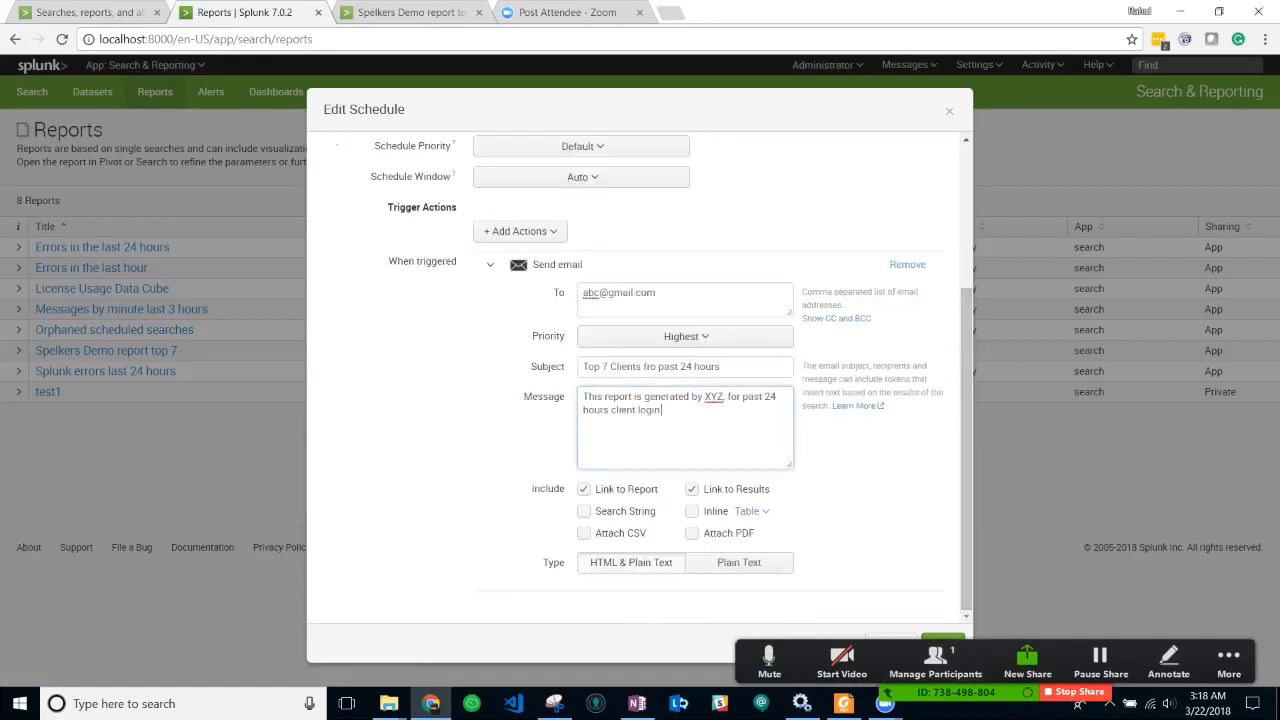
pyautogui.click(943, 638)
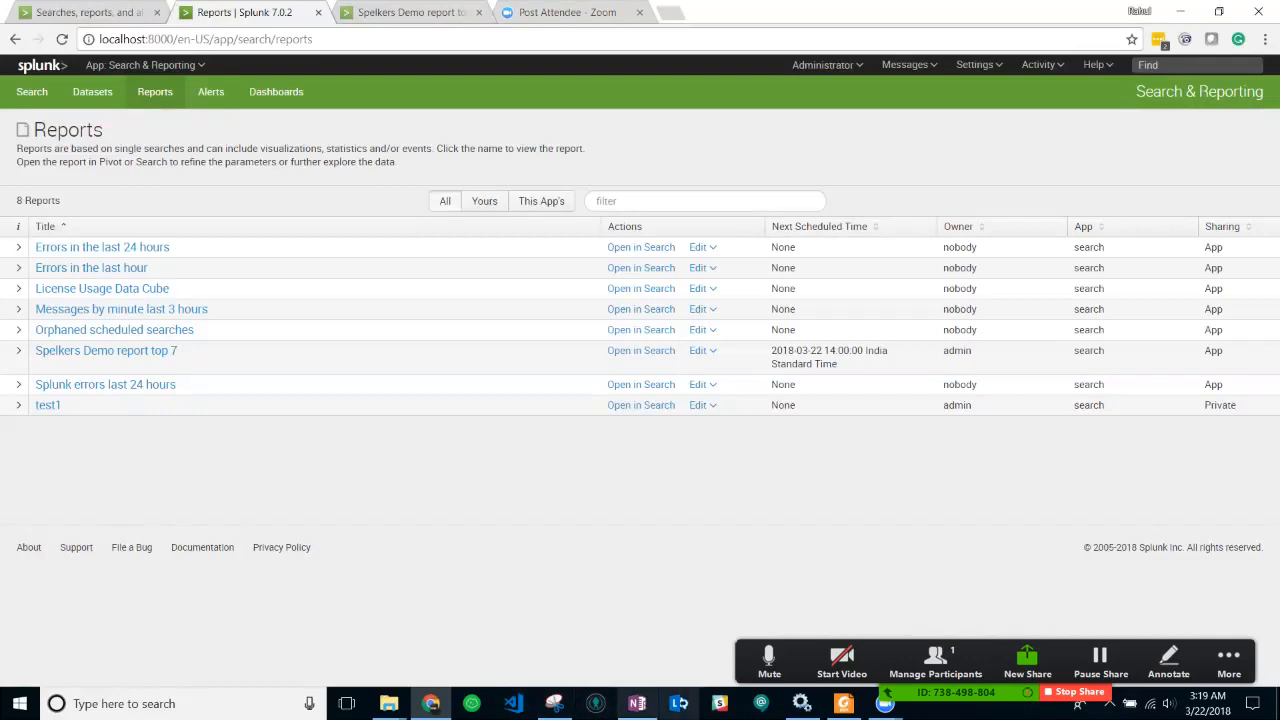
pyautogui.click(844, 703)
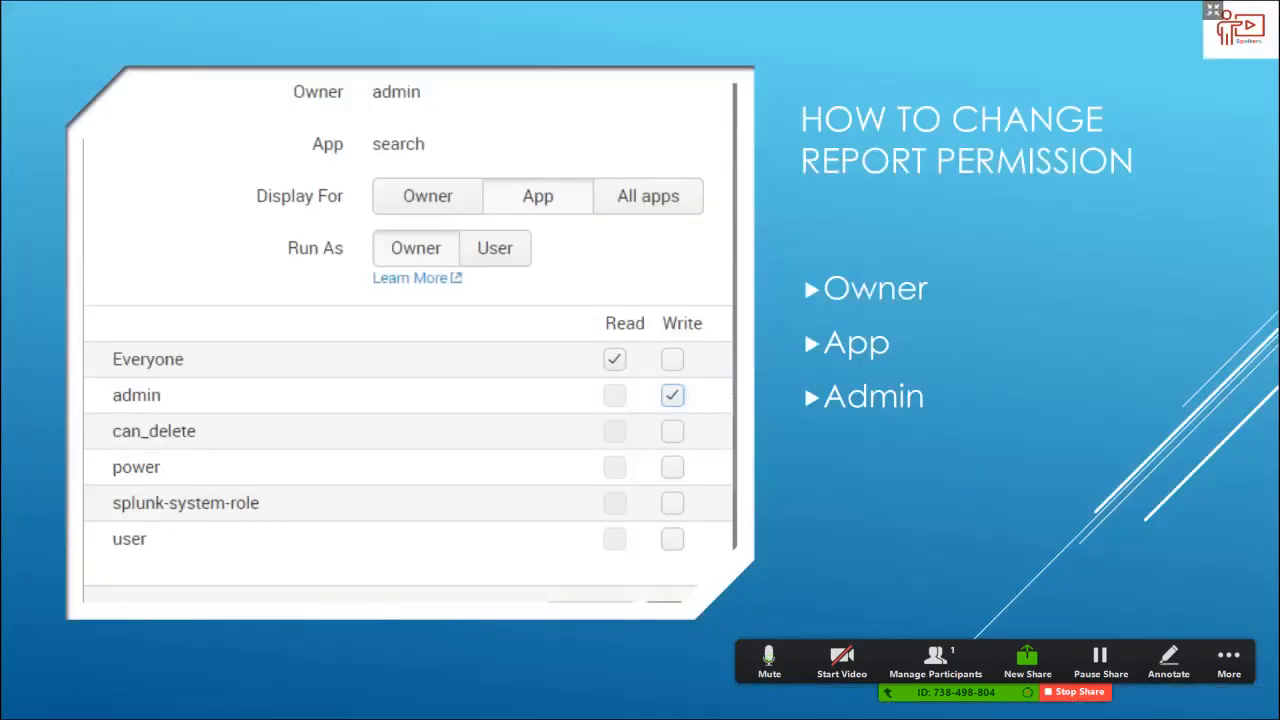
pyautogui.press('Right')
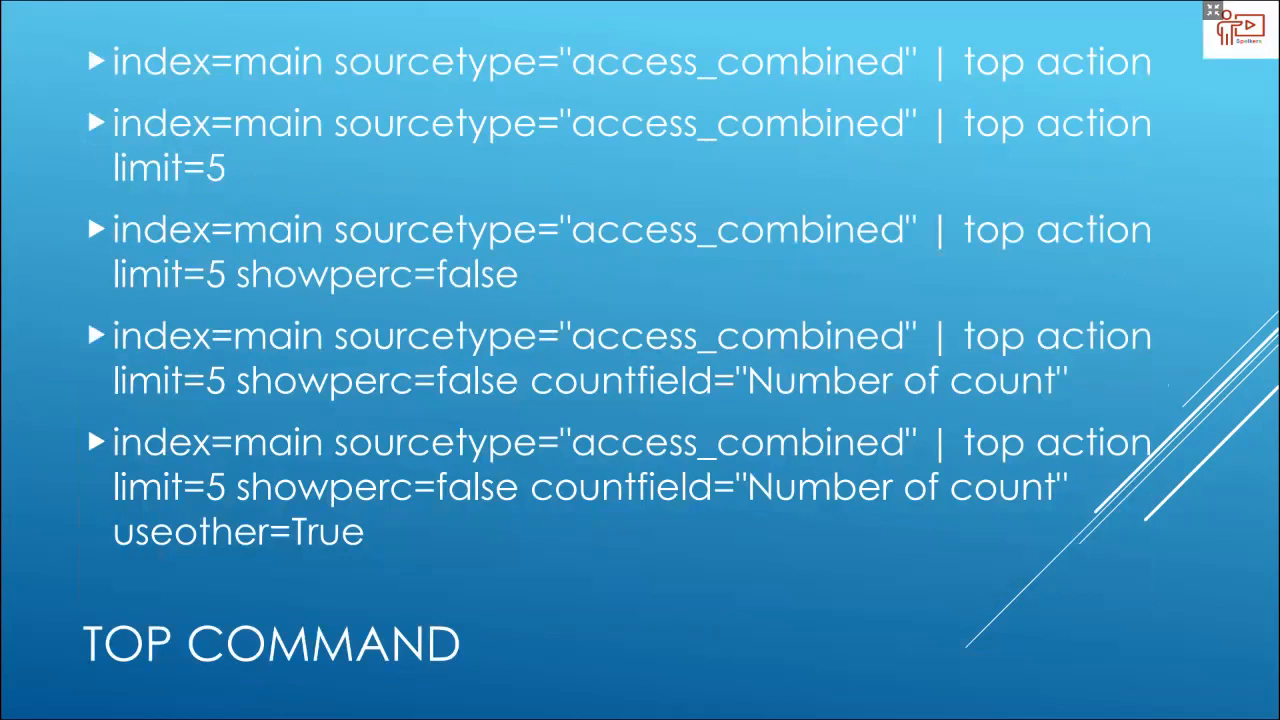
pyautogui.press('Right')
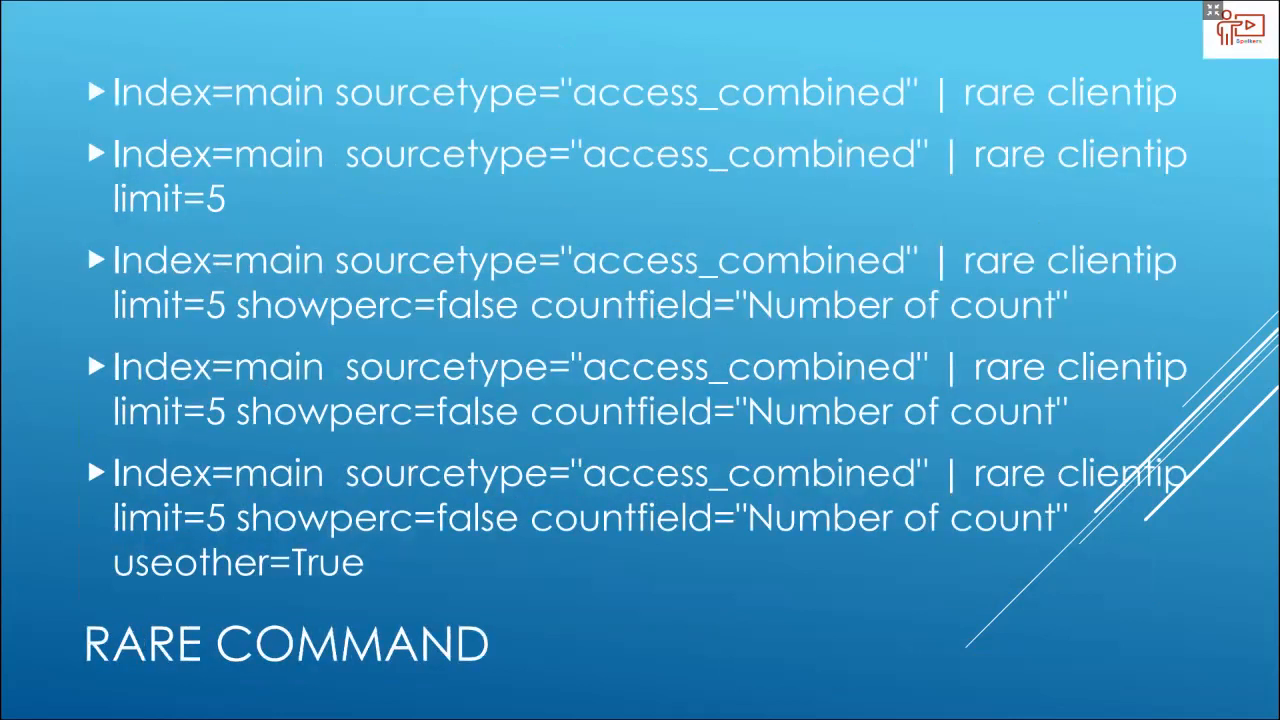
pyautogui.press('Right')
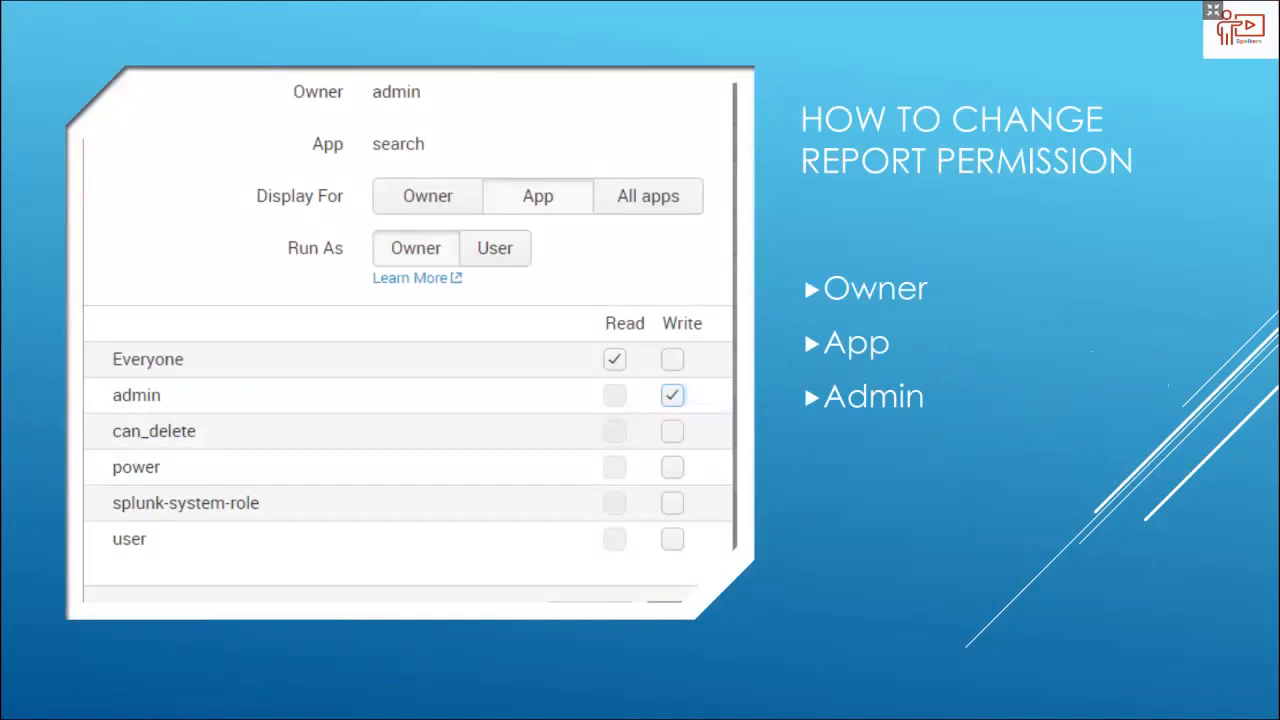
pyautogui.press('Right')
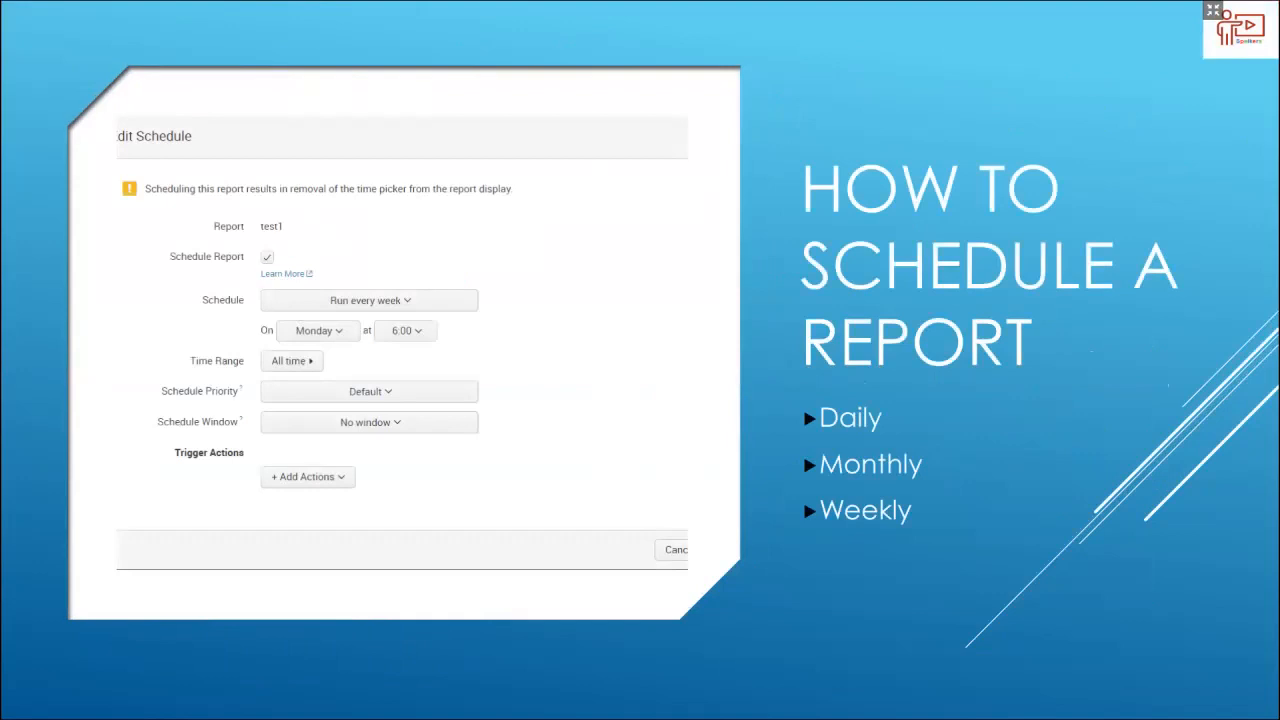
pyautogui.press('Left')
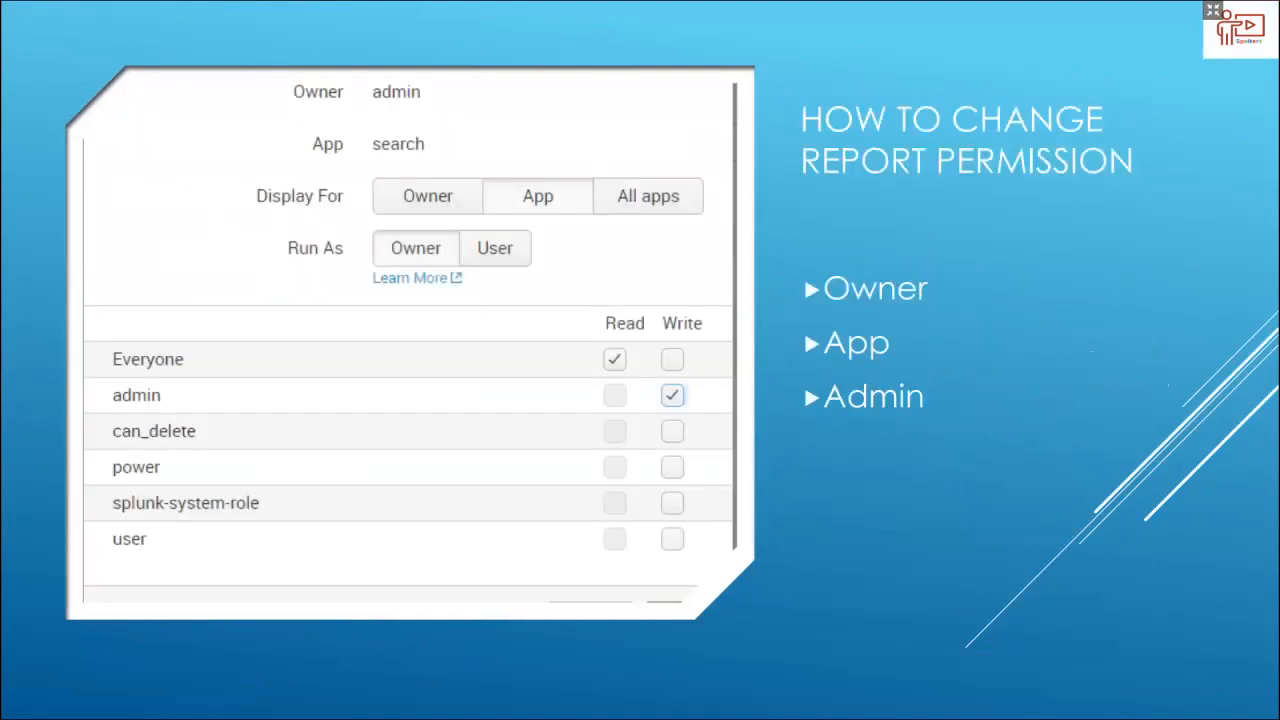